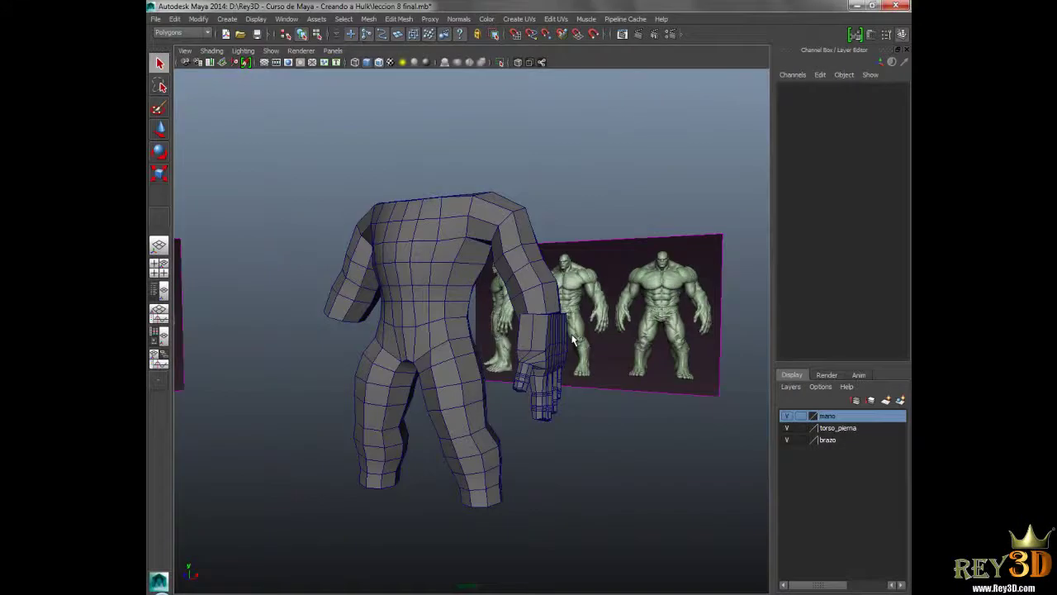
# - Zoom in and orbit around the separate hand model to inspect it
pyautogui.scroll(2, 464, 343)
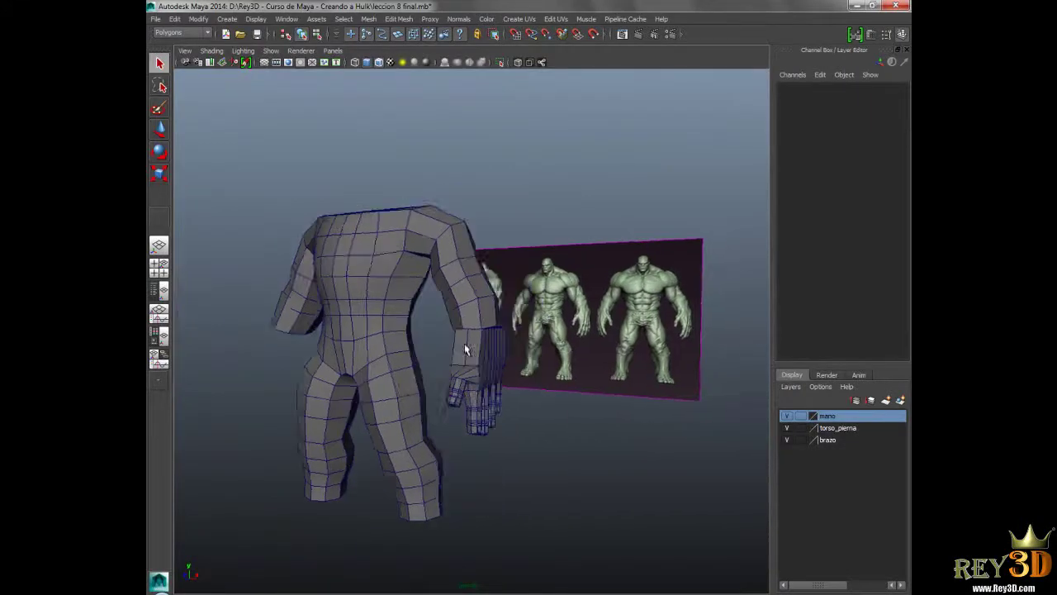
pyautogui.scroll(3, 534, 425)
pyautogui.scroll(2, 462, 338)
pyautogui.scroll(3, 416, 269)
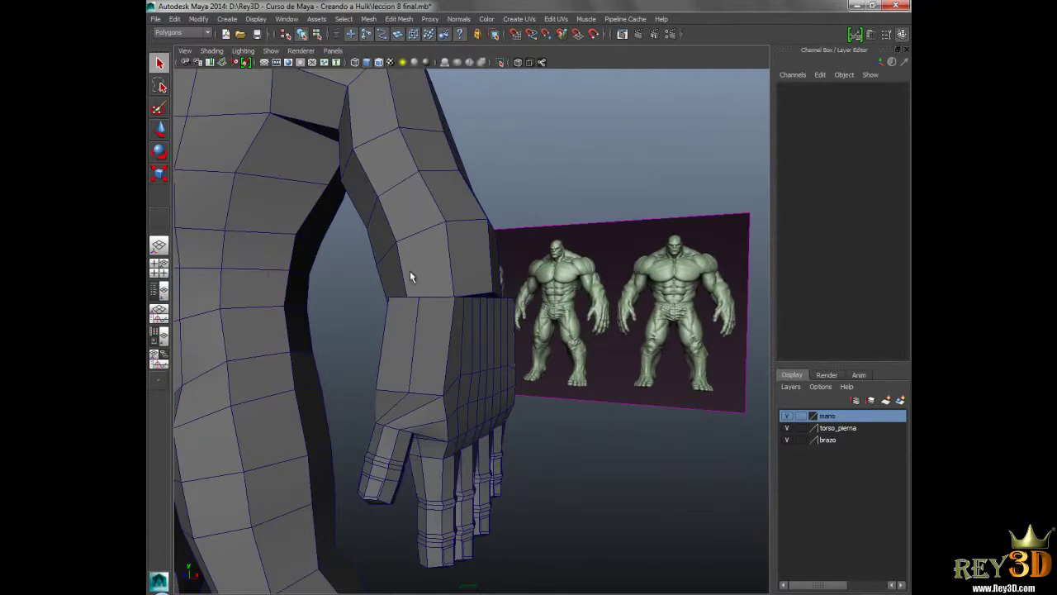
pyautogui.moveTo(410, 271)
pyautogui.keyDown('alt'); pyautogui.mouseDown()
pyautogui.moveTo(432, 358)
pyautogui.moveTo(410, 355)
pyautogui.moveTo(467, 335)
pyautogui.moveTo(474, 355)
pyautogui.mouseUp(); pyautogui.keyUp('alt')
pyautogui.scroll(2, 488, 361)
pyautogui.scroll(2, 495, 347)
pyautogui.scroll(-1, 419, 300)
pyautogui.scroll(-3, 465, 313)
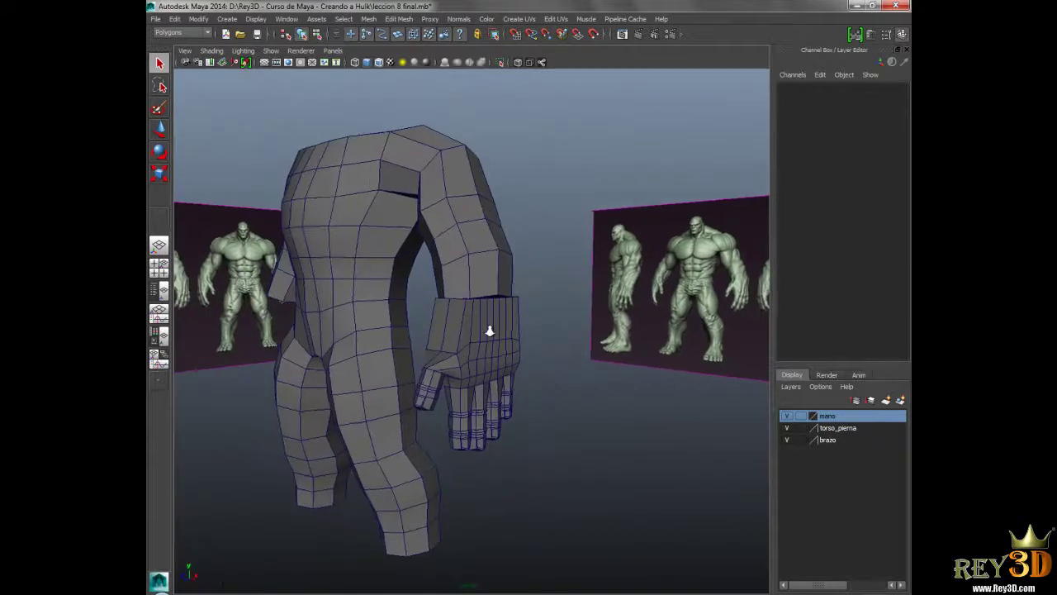
pyautogui.scroll(4, 495, 304)
# - Select the body mesh polySurface2 and orbit around it against the reference images
pyautogui.click(516, 302)
pyautogui.moveTo(550, 307)
pyautogui.keyDown('alt'); pyautogui.mouseDown()
pyautogui.moveTo(524, 307)
pyautogui.moveTo(505, 230)
pyautogui.mouseUp(); pyautogui.keyUp('alt')
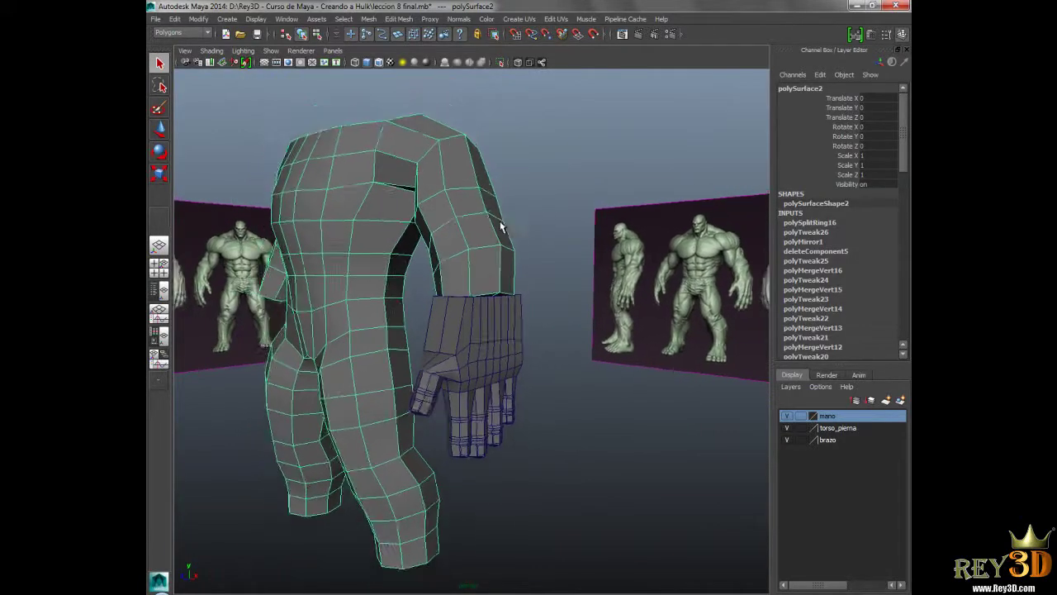
pyautogui.moveTo(482, 283)
pyautogui.keyDown('alt'); pyautogui.mouseDown()
pyautogui.moveTo(471, 279)
pyautogui.moveTo(493, 285)
pyautogui.mouseUp(); pyautogui.keyUp('alt')
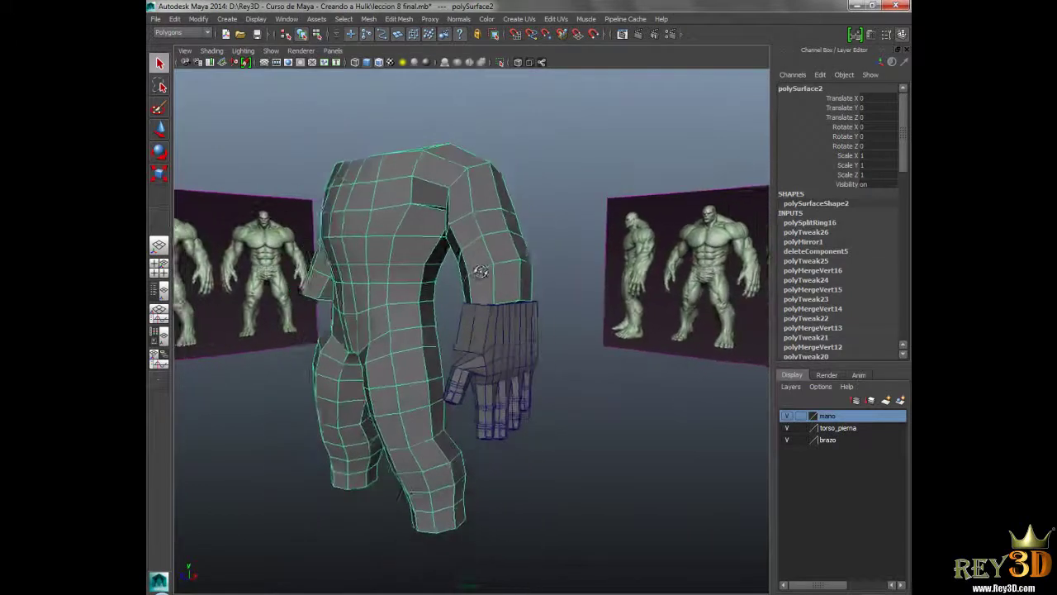
pyautogui.moveTo(491, 239)
pyautogui.keyDown('alt'); pyautogui.mouseDown()
pyautogui.moveTo(512, 289)
pyautogui.moveTo(539, 291)
pyautogui.mouseUp(); pyautogui.keyUp('alt')
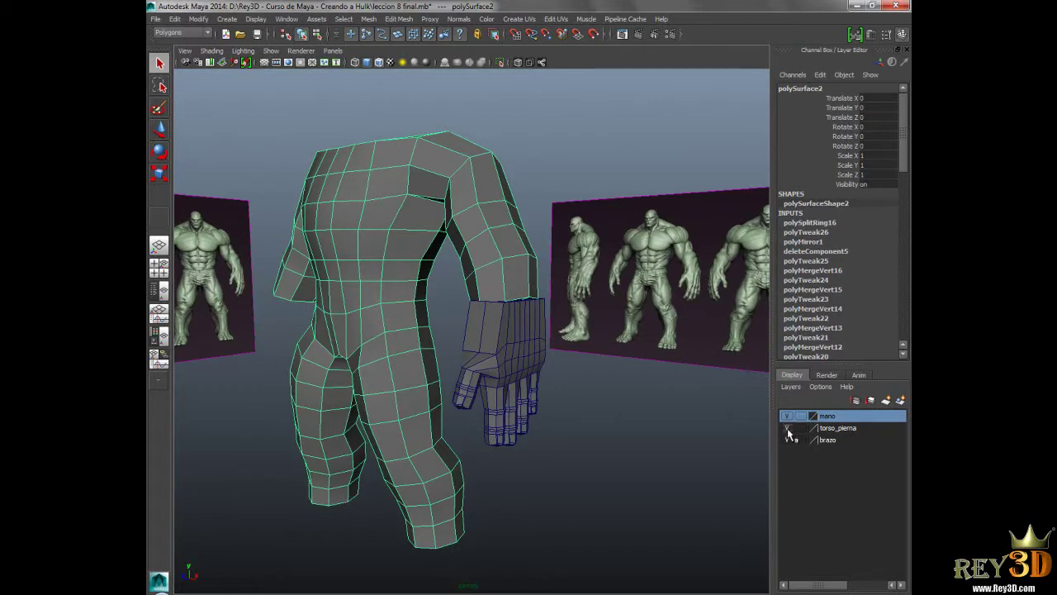
# - Put the body on a new layer named cuerpo, set it to Template, then deselect
pyautogui.click(898, 400)
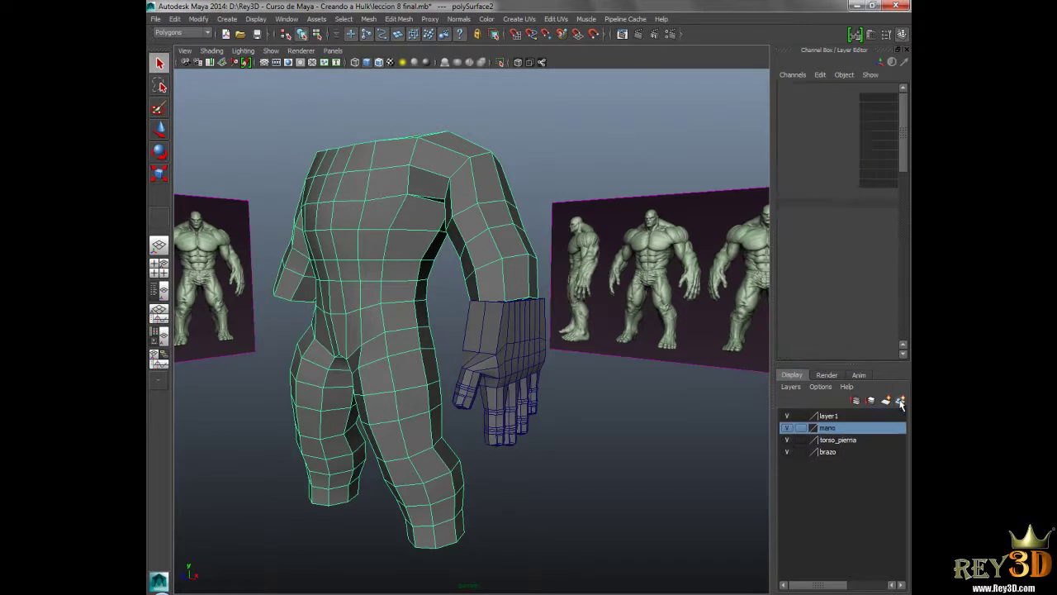
pyautogui.doubleClick(836, 417)
pyautogui.write('cuerpo')
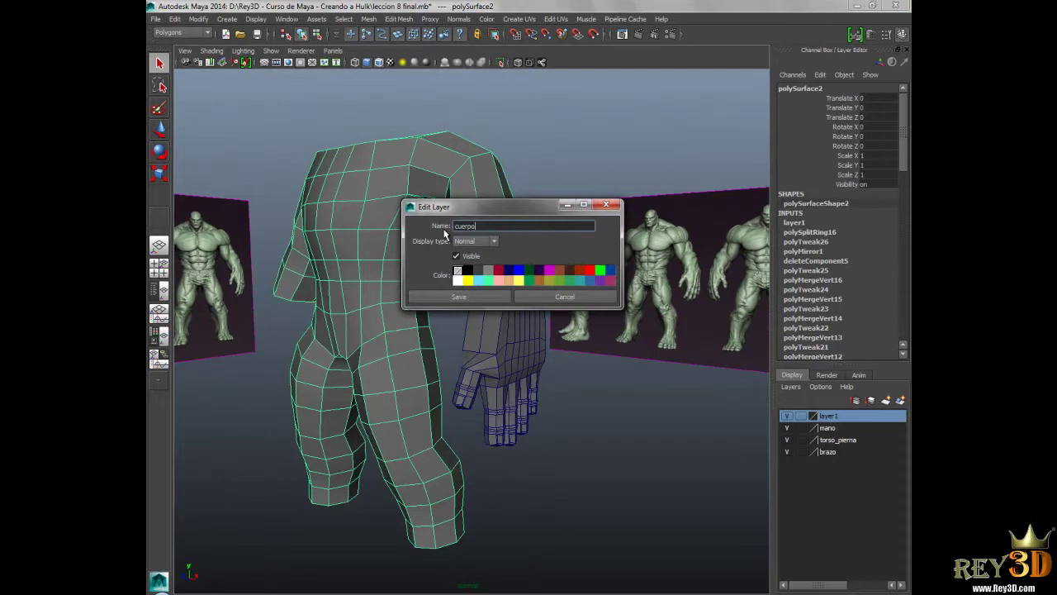
pyautogui.click(446, 296)
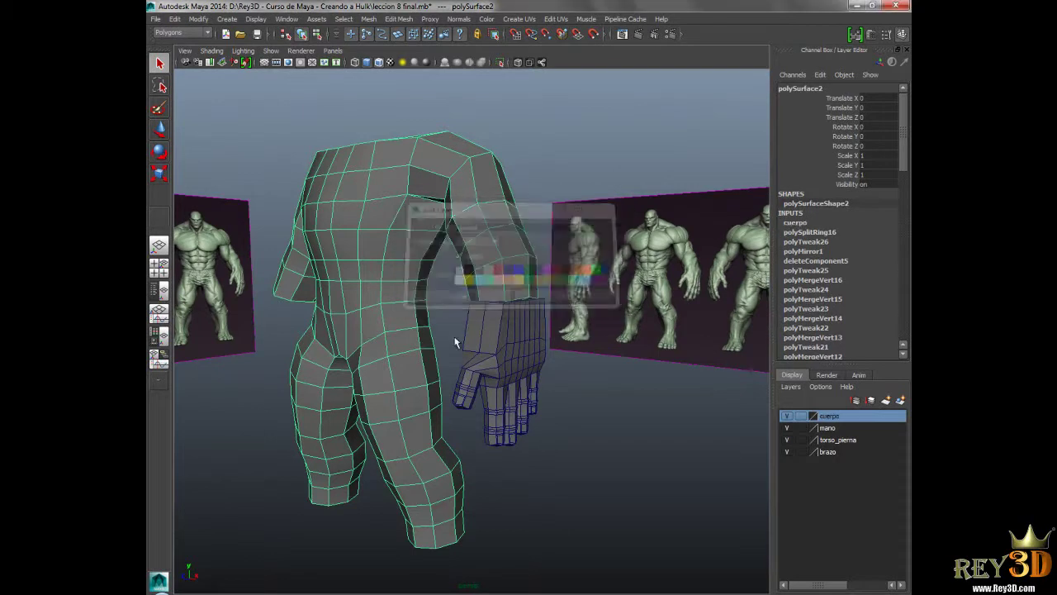
pyautogui.click(800, 416)
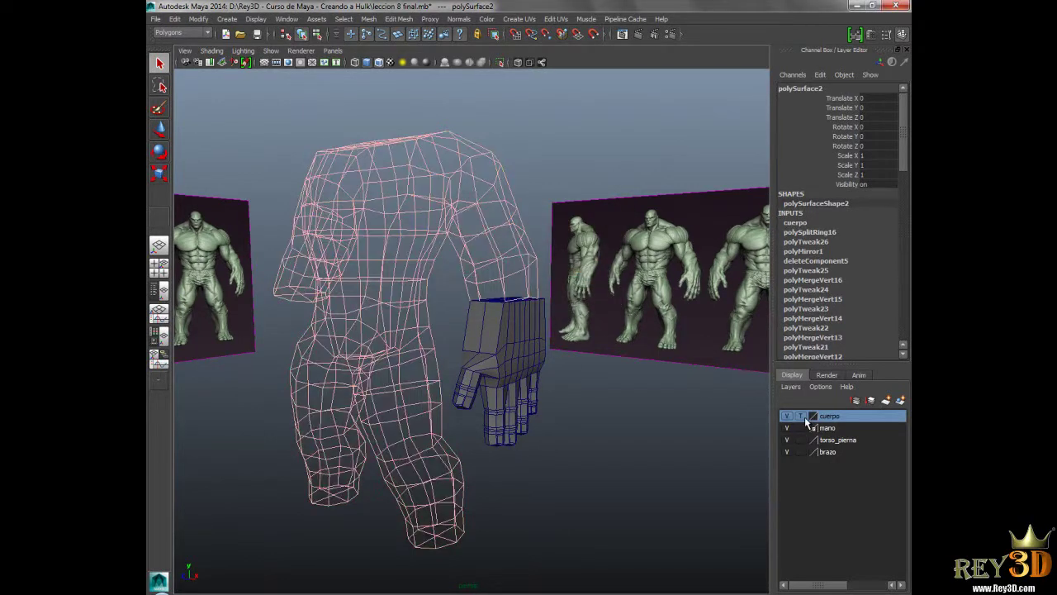
pyautogui.moveTo(508, 351)
pyautogui.keyDown('alt'); pyautogui.mouseDown()
pyautogui.moveTo(560, 355)
pyautogui.moveTo(548, 358)
pyautogui.mouseUp(); pyautogui.keyUp('alt')
pyautogui.click(545, 473)
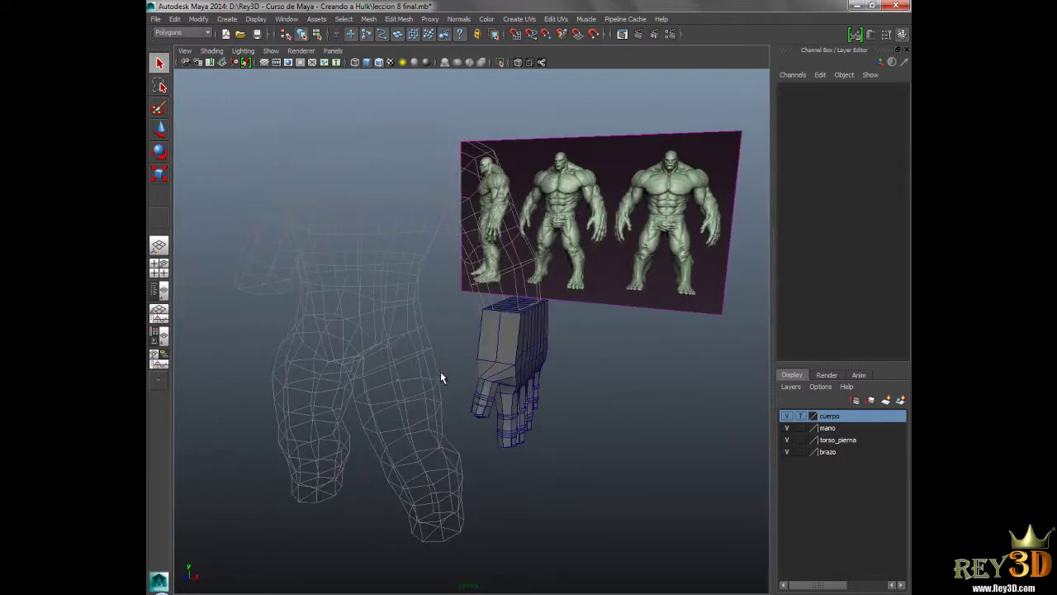
# - Select the hand mesh and, in vertex mode, pick a vertex on its top edge
pyautogui.moveTo(443, 401)
pyautogui.keyDown('alt'); pyautogui.mouseDown(button='right')
pyautogui.moveTo(535, 453)
pyautogui.moveTo(569, 451)
pyautogui.mouseUp(button='right'); pyautogui.keyUp('alt')
pyautogui.click(569, 451)
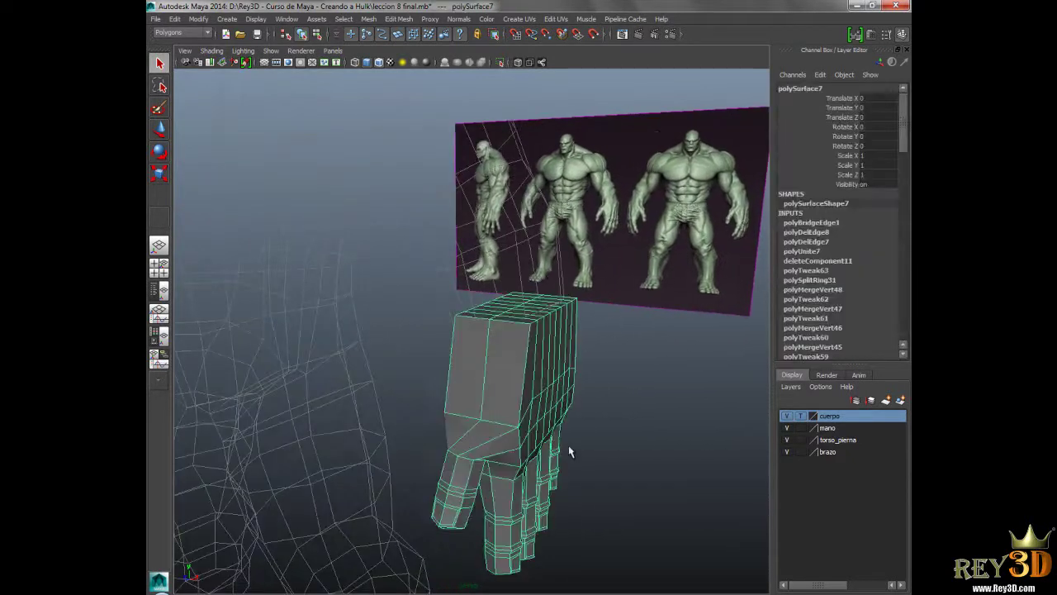
pyautogui.press('w')
pyautogui.moveTo(584, 403)
pyautogui.keyDown('alt'); pyautogui.mouseDown()
pyautogui.moveTo(616, 352)
pyautogui.moveTo(550, 307)
pyautogui.moveTo(609, 401)
pyautogui.moveTo(566, 335)
pyautogui.mouseUp(); pyautogui.keyUp('alt')
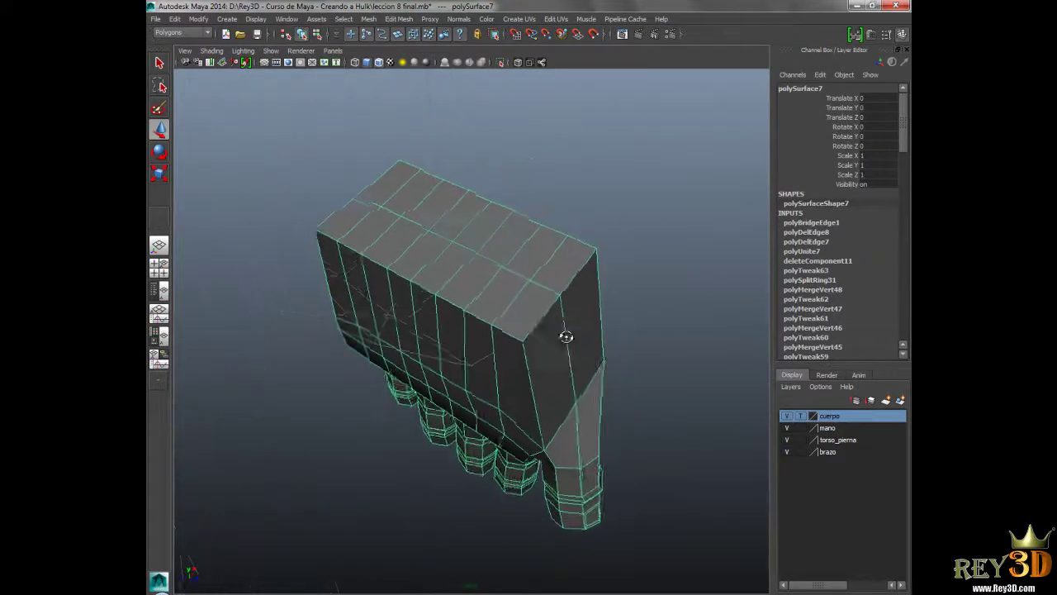
pyautogui.keyDown('alt'); pyautogui.moveTo(566, 335); pyautogui.dragTo(449, 307, button='right'); pyautogui.keyUp('alt')
pyautogui.moveTo(448, 306)
pyautogui.keyDown('alt'); pyautogui.mouseDown()
pyautogui.moveTo(471, 295)
pyautogui.moveTo(501, 327)
pyautogui.moveTo(508, 300)
pyautogui.moveTo(487, 242)
pyautogui.mouseUp(); pyautogui.keyUp('alt')
pyautogui.moveTo(487, 242); pyautogui.dragTo(397, 223, button='right')
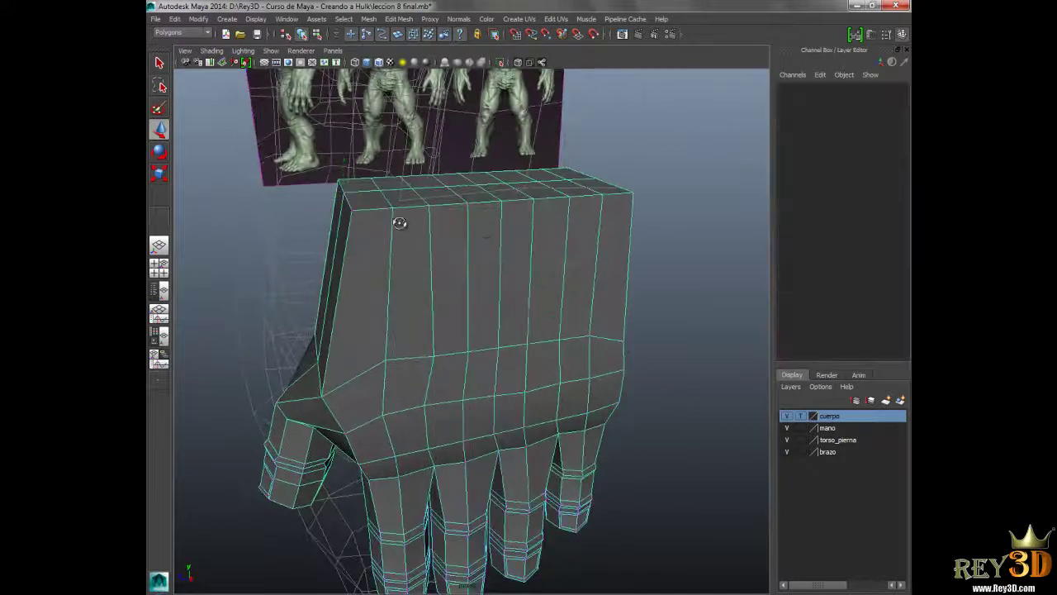
pyautogui.keyDown('alt'); pyautogui.moveTo(396, 224); pyautogui.dragTo(400, 219); pyautogui.keyUp('alt')
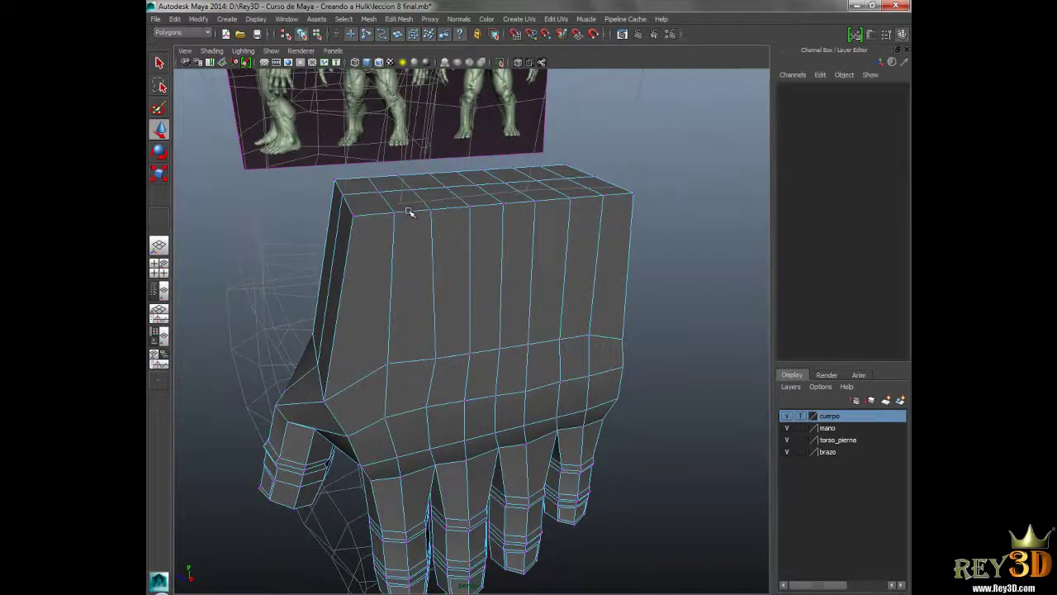
pyautogui.click(393, 214)
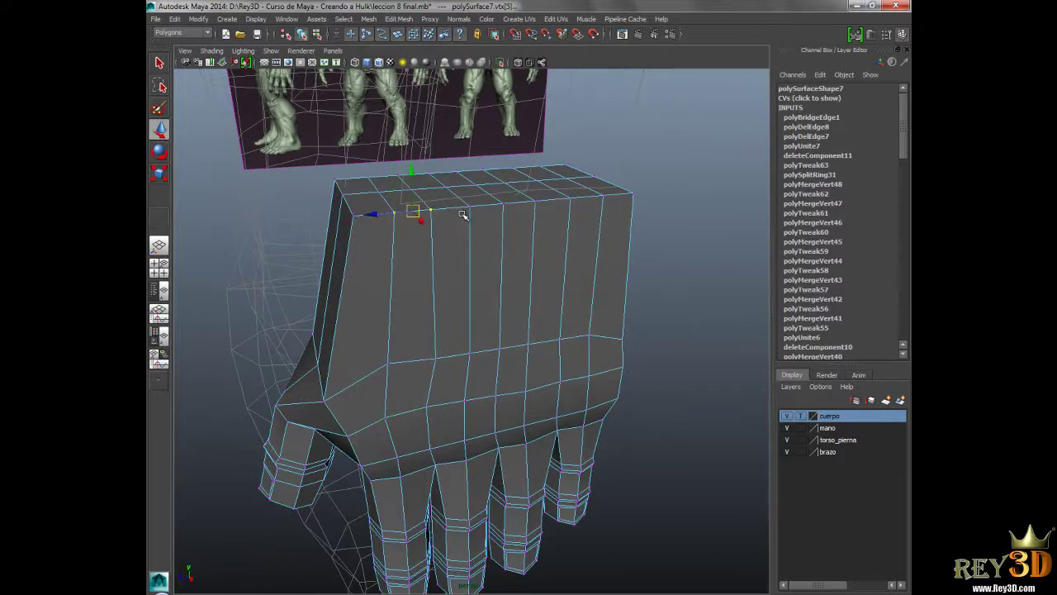
# - Try merging the selected top vertices, then undo the merge
pyautogui.moveTo(485, 286)
pyautogui.keyDown('alt'); pyautogui.mouseDown()
pyautogui.moveTo(475, 272)
pyautogui.moveTo(494, 272)
pyautogui.mouseUp(); pyautogui.keyUp('alt')
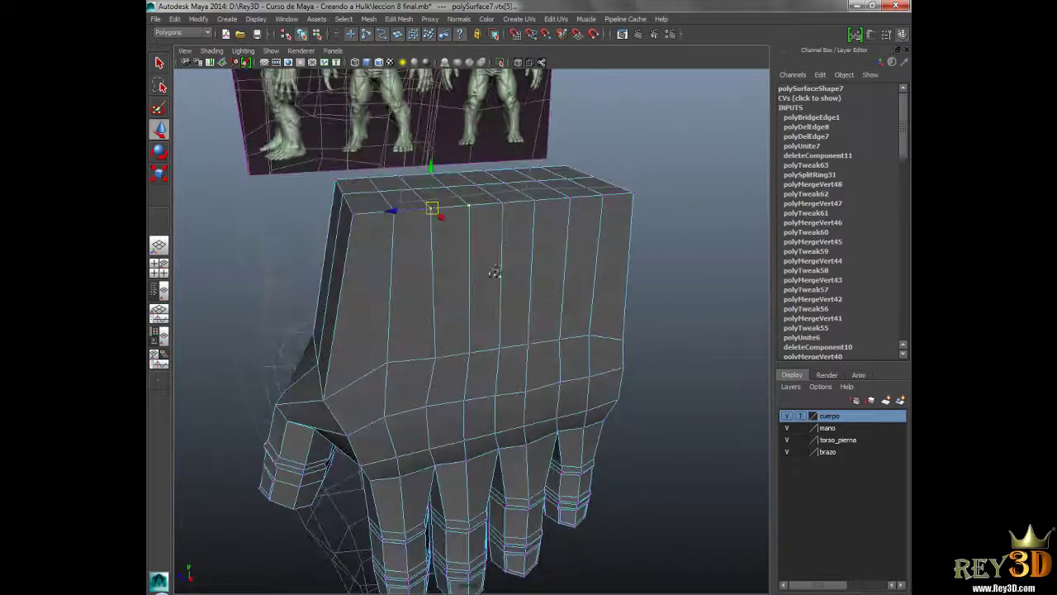
pyautogui.keyDown('shift'); pyautogui.moveTo(513, 256); pyautogui.dragTo(505, 197, button='right'); pyautogui.keyUp('shift')
pyautogui.moveTo(500, 240)
pyautogui.keyDown('alt'); pyautogui.mouseDown()
pyautogui.moveTo(488, 237)
pyautogui.moveTo(573, 274)
pyautogui.moveTo(461, 255)
pyautogui.mouseUp(); pyautogui.keyUp('alt')
pyautogui.hotkey('ctrl', 'z')
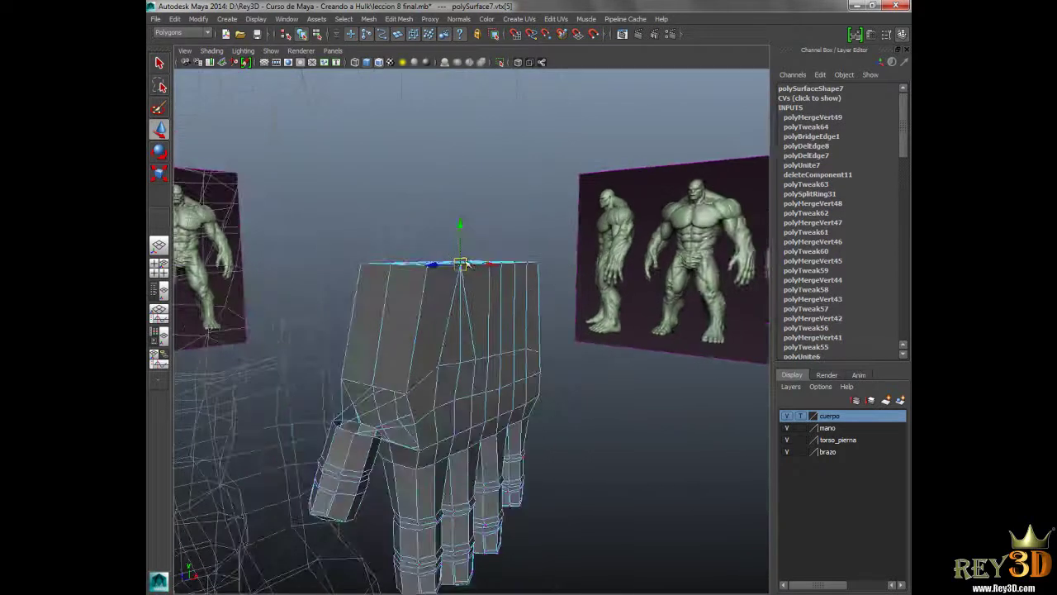
pyautogui.hotkey('ctrl', 'z')
# - Merge the top vertices to their centre and check the hand from several sides
pyautogui.moveTo(476, 309)
pyautogui.keyDown('alt'); pyautogui.mouseDown()
pyautogui.moveTo(513, 314)
pyautogui.moveTo(517, 351)
pyautogui.mouseUp(); pyautogui.keyUp('alt')
pyautogui.keyDown('shift'); pyautogui.moveTo(478, 301); pyautogui.dragTo(467, 256, button='right'); pyautogui.keyUp('shift')
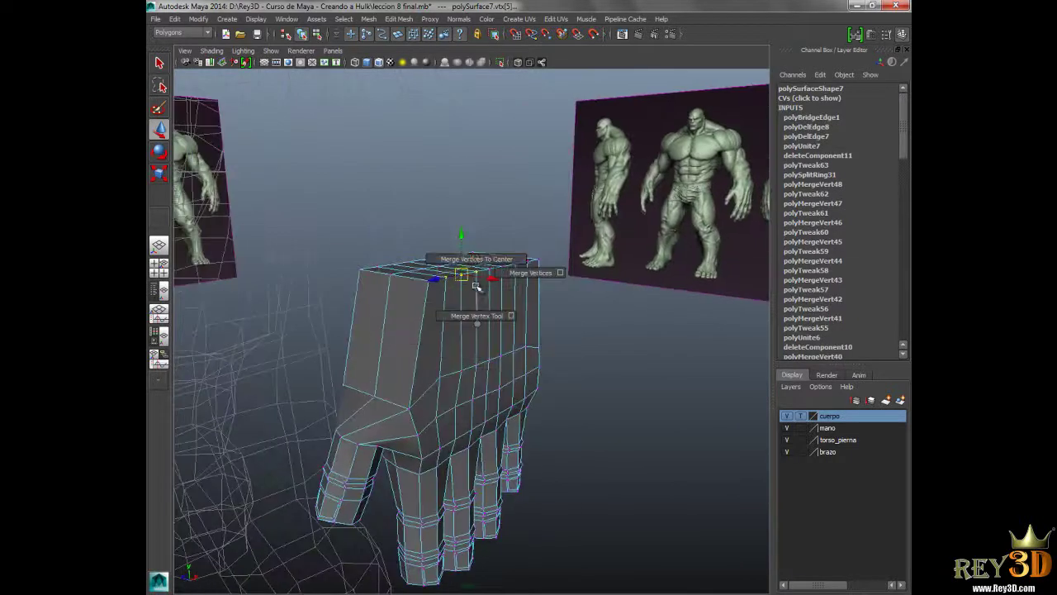
pyautogui.keyDown('alt'); pyautogui.moveTo(385, 423); pyautogui.dragTo(528, 355); pyautogui.keyUp('alt')
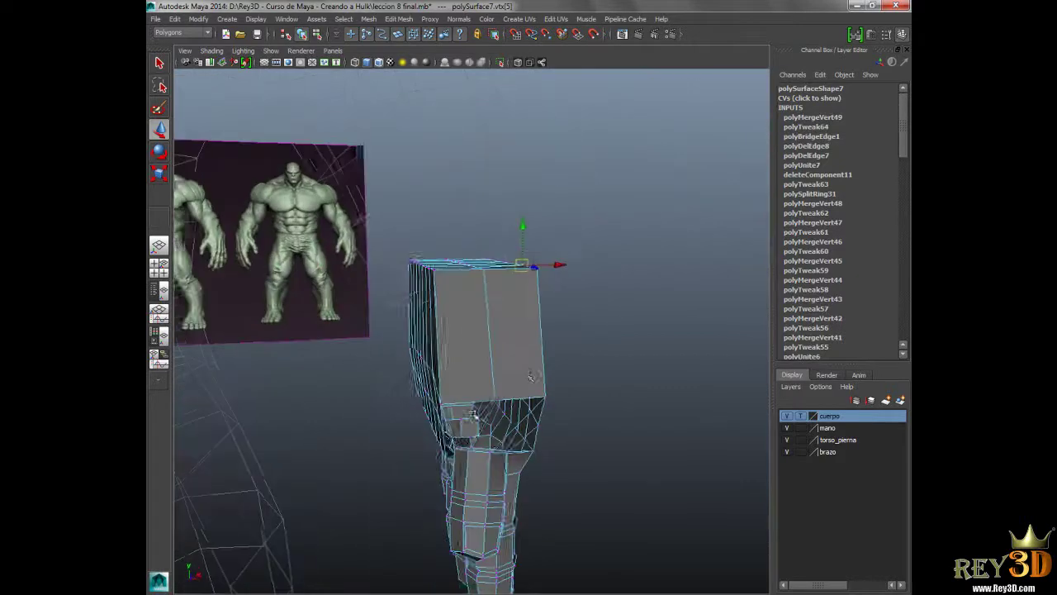
pyautogui.keyDown('shift'); pyautogui.moveTo(528, 355); pyautogui.dragTo(535, 419, button='right'); pyautogui.keyUp('shift')
pyautogui.moveTo(535, 420)
pyautogui.keyDown('alt'); pyautogui.mouseDown()
pyautogui.moveTo(489, 444)
pyautogui.moveTo(459, 376)
pyautogui.moveTo(468, 331)
pyautogui.mouseUp(); pyautogui.keyUp('alt')
# - Assign the existing lambert1 material to the hand mesh
pyautogui.moveTo(468, 331); pyautogui.dragTo(512, 317, button='right')
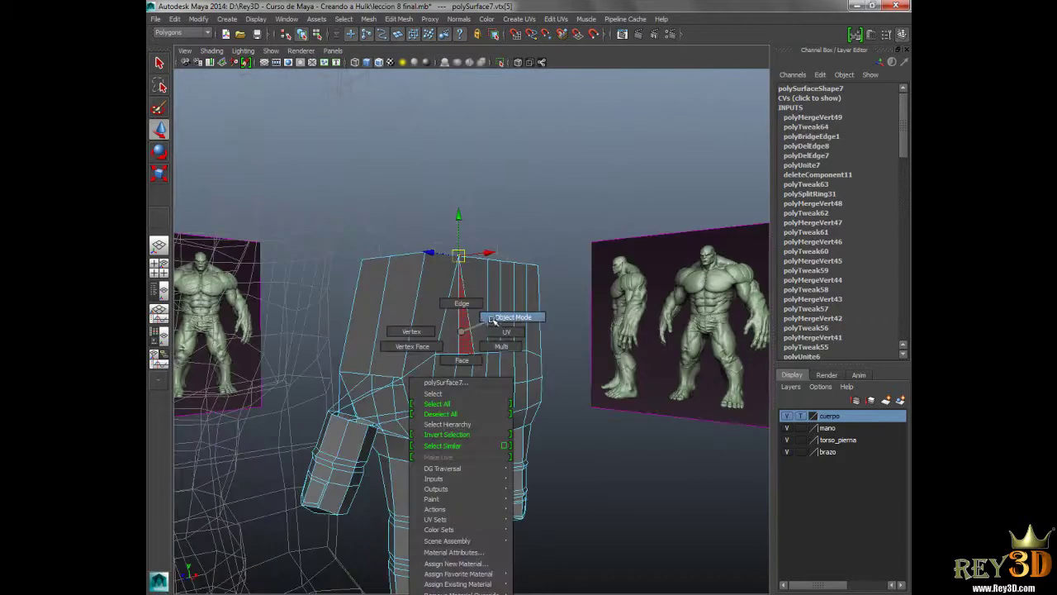
pyautogui.rightClick(484, 316)
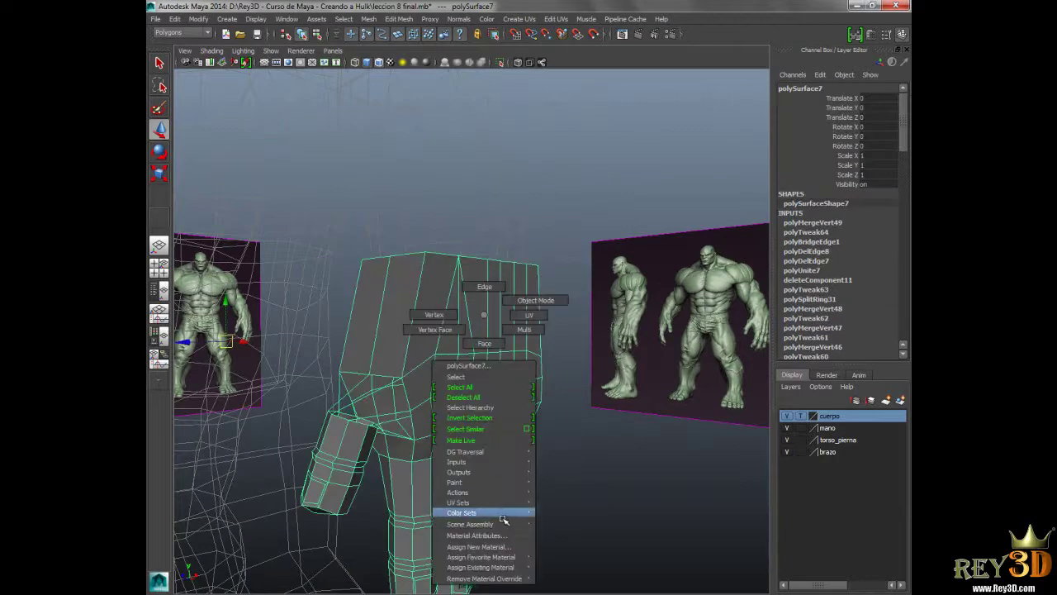
pyautogui.moveTo(481, 568)
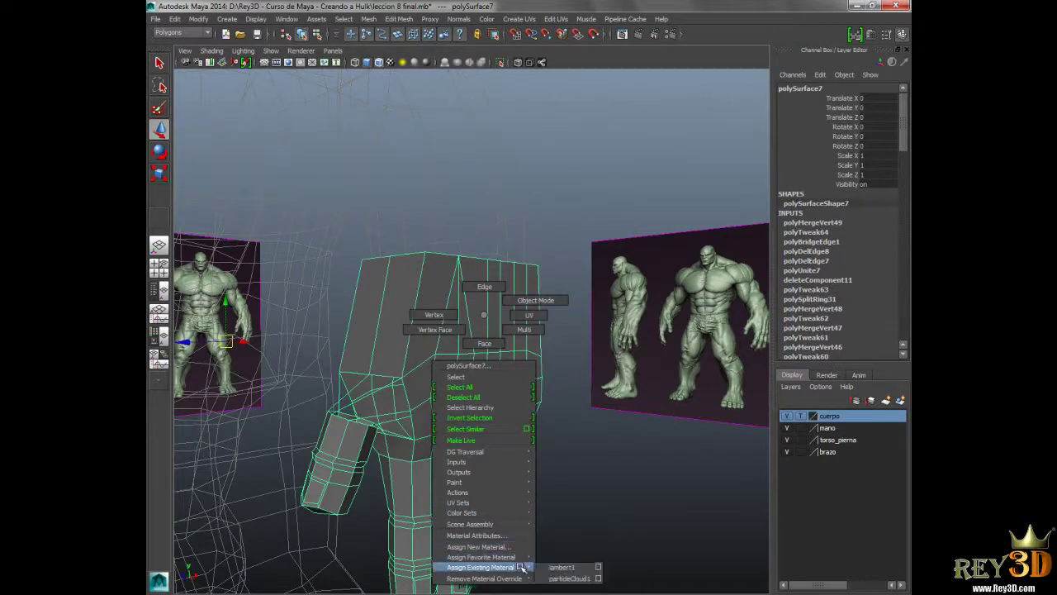
pyautogui.click(561, 568)
pyautogui.click(624, 453)
# - Try Merge Vertices To Center on a top hand vertex, then undo the merge
pyautogui.moveTo(515, 387)
pyautogui.keyDown('alt'); pyautogui.mouseDown()
pyautogui.moveTo(479, 361)
pyautogui.moveTo(515, 295)
pyautogui.mouseUp(); pyautogui.keyUp('alt')
pyautogui.click(495, 372)
pyautogui.moveTo(515, 294); pyautogui.dragTo(477, 293, button='right')
pyautogui.keyDown('alt'); pyautogui.moveTo(477, 293); pyautogui.dragTo(462, 366); pyautogui.keyUp('alt')
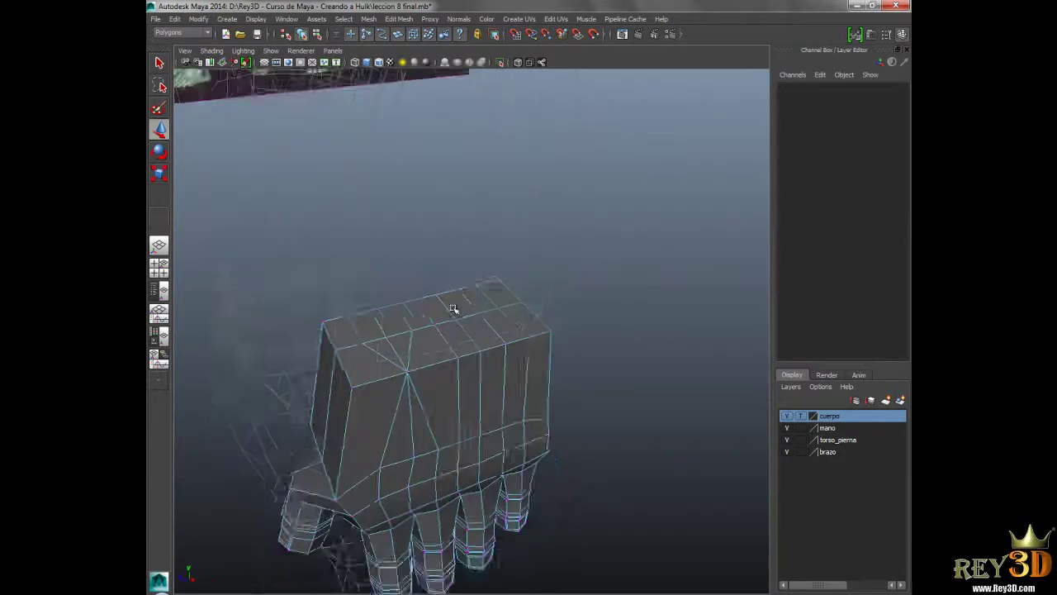
pyautogui.click(456, 363)
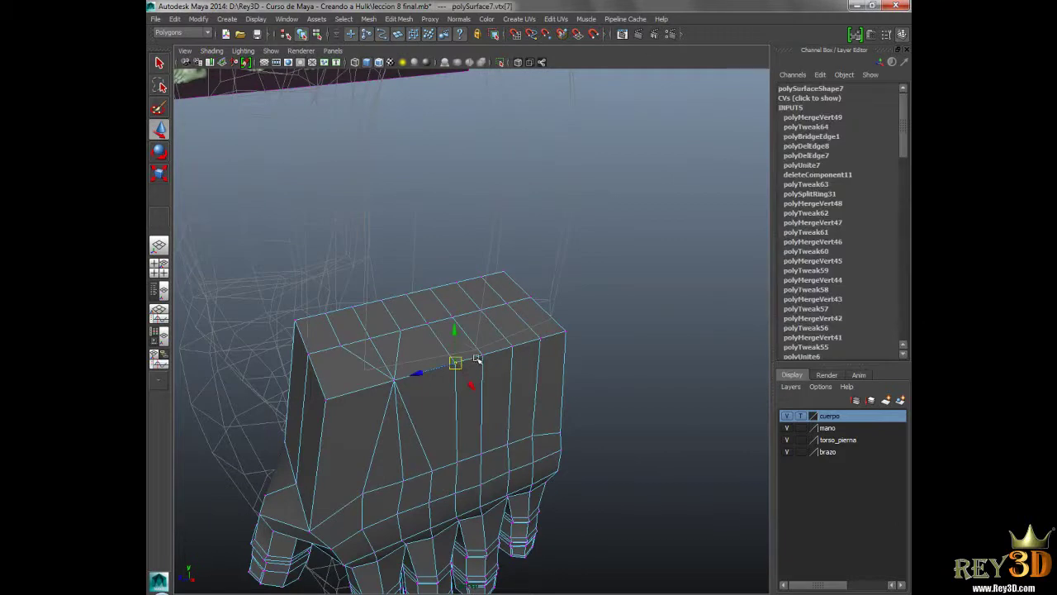
pyautogui.keyDown('shift'); pyautogui.rightClick(529, 336); pyautogui.keyUp('shift')
pyautogui.moveTo(583, 297)
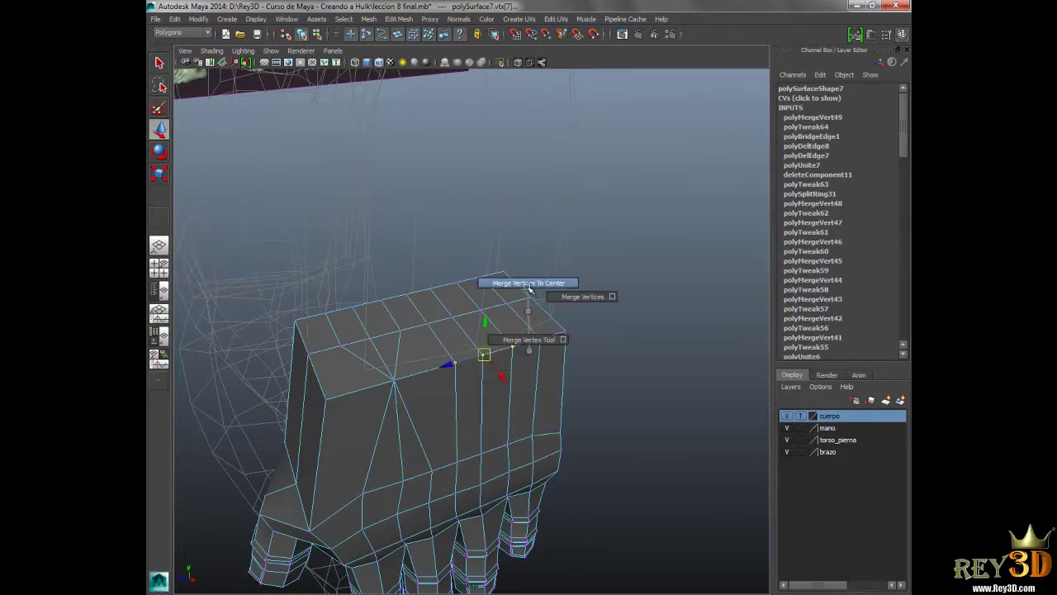
pyautogui.click(530, 283)
pyautogui.moveTo(498, 418)
pyautogui.keyDown('alt'); pyautogui.mouseDown()
pyautogui.moveTo(542, 331)
pyautogui.moveTo(373, 327)
pyautogui.moveTo(490, 363)
pyautogui.moveTo(471, 365)
pyautogui.moveTo(479, 314)
pyautogui.moveTo(469, 328)
pyautogui.moveTo(507, 342)
pyautogui.moveTo(468, 402)
pyautogui.moveTo(361, 415)
pyautogui.moveTo(425, 387)
pyautogui.moveTo(488, 388)
pyautogui.moveTo(438, 383)
pyautogui.moveTo(564, 377)
pyautogui.moveTo(583, 361)
pyautogui.moveTo(590, 382)
pyautogui.moveTo(545, 313)
pyautogui.moveTo(559, 326)
pyautogui.mouseUp(); pyautogui.keyUp('alt')
pyautogui.hotkey('ctrl', 'z')
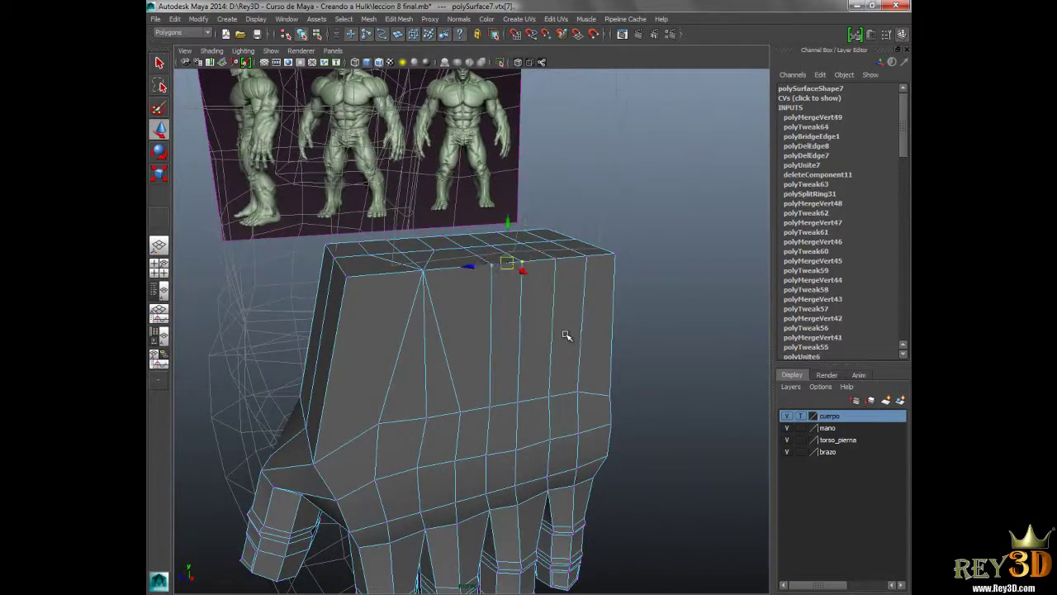
pyautogui.hotkey('ctrl', 'z')
pyautogui.hotkey('ctrl', 'z')
pyautogui.hotkey('ctrl', 'z')
pyautogui.hotkey('ctrl', 'z')
pyautogui.hotkey('ctrl', 'z')
pyautogui.hotkey('ctrl', 'z')
pyautogui.hotkey('ctrl', 'z')
pyautogui.keyDown('alt'); pyautogui.moveTo(497, 352); pyautogui.dragTo(412, 310); pyautogui.keyUp('alt')
# - Merge two neighbouring vertices on the hand's top edge into one
pyautogui.rightClick(432, 330)
pyautogui.click(420, 314)
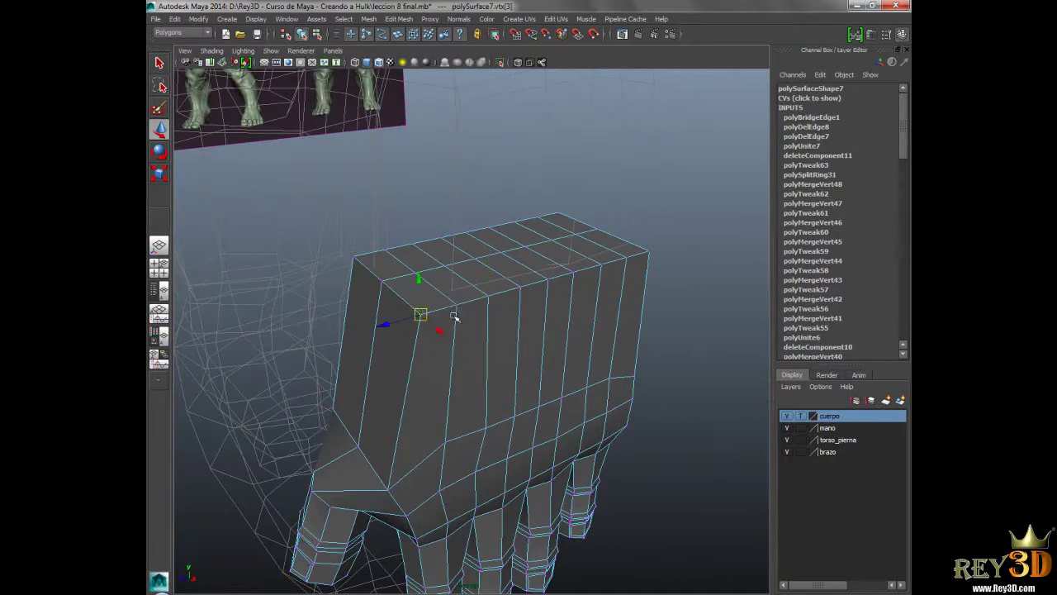
pyautogui.keyDown('shift'); pyautogui.click(456, 307); pyautogui.keyUp('shift')
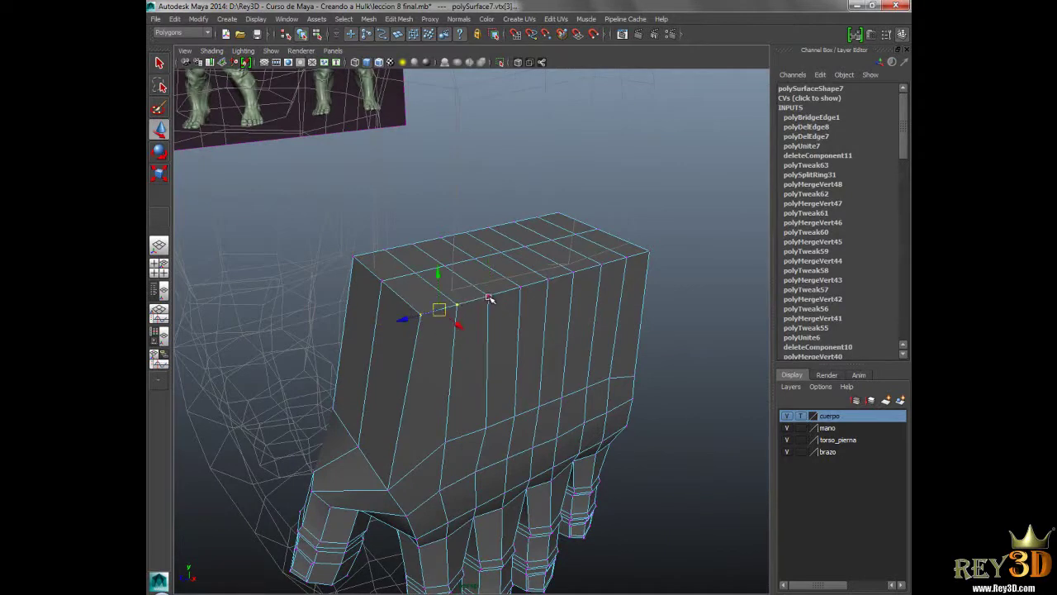
pyautogui.keyDown('alt'); pyautogui.moveTo(560, 366); pyautogui.dragTo(553, 355); pyautogui.keyUp('alt')
pyautogui.keyDown('shift'); pyautogui.moveTo(560, 318); pyautogui.dragTo(561, 277, button='right'); pyautogui.keyUp('shift')
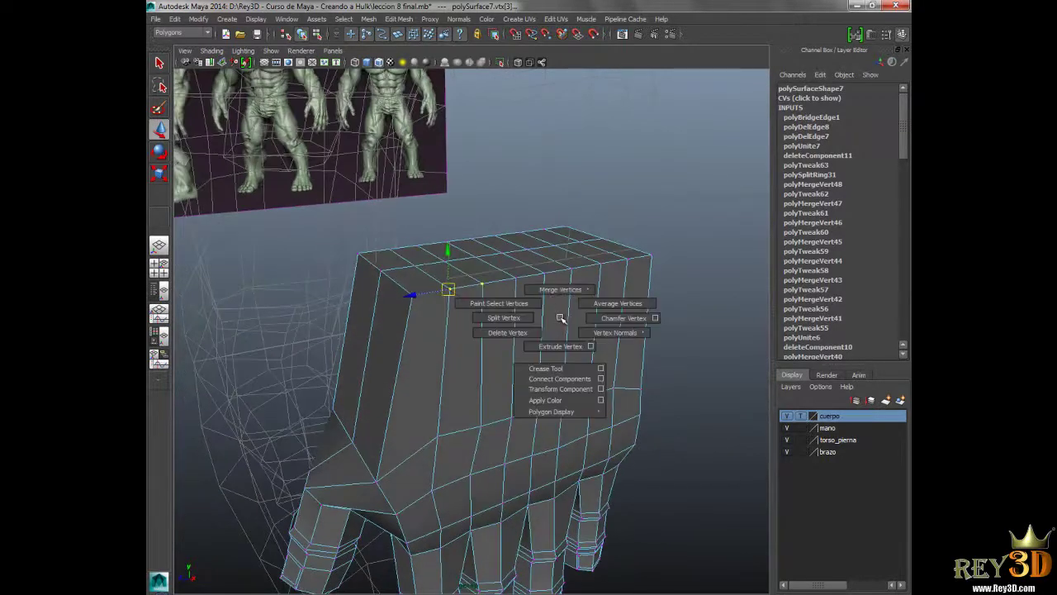
pyautogui.moveTo(561, 276)
pyautogui.keyDown('alt'); pyautogui.mouseDown()
pyautogui.moveTo(529, 340)
pyautogui.moveTo(491, 342)
pyautogui.mouseUp(); pyautogui.keyUp('alt')
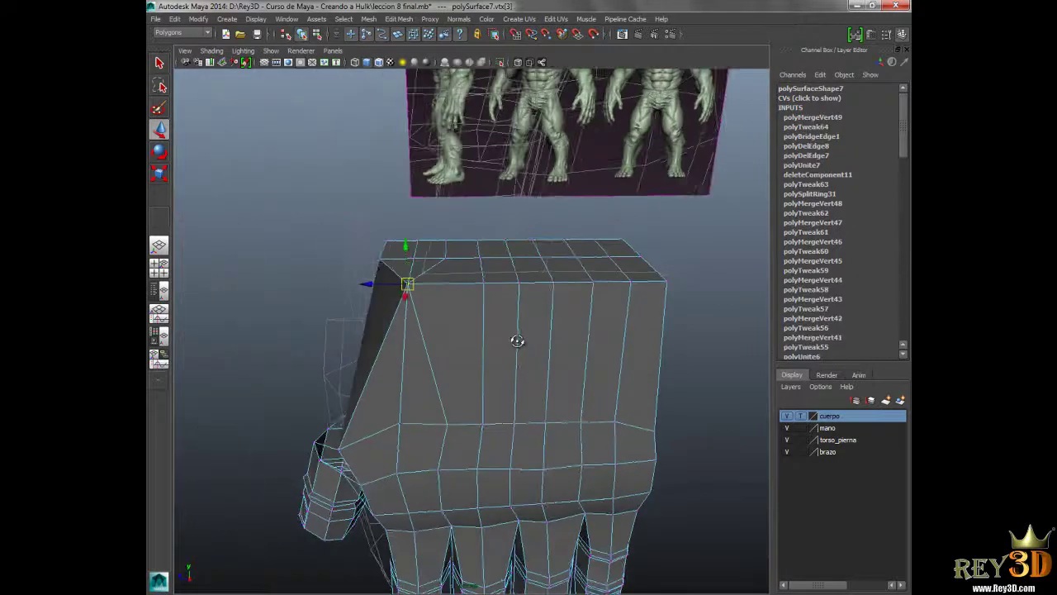
# - Merge the right corner vertex of the top edge with its neighbour
pyautogui.click(650, 302)
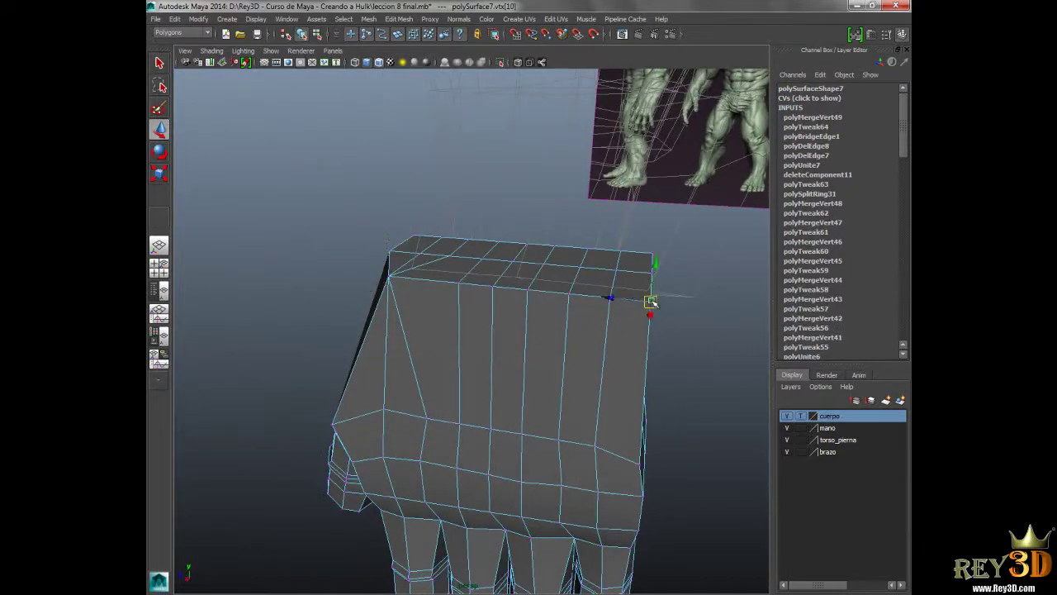
pyautogui.press('q')
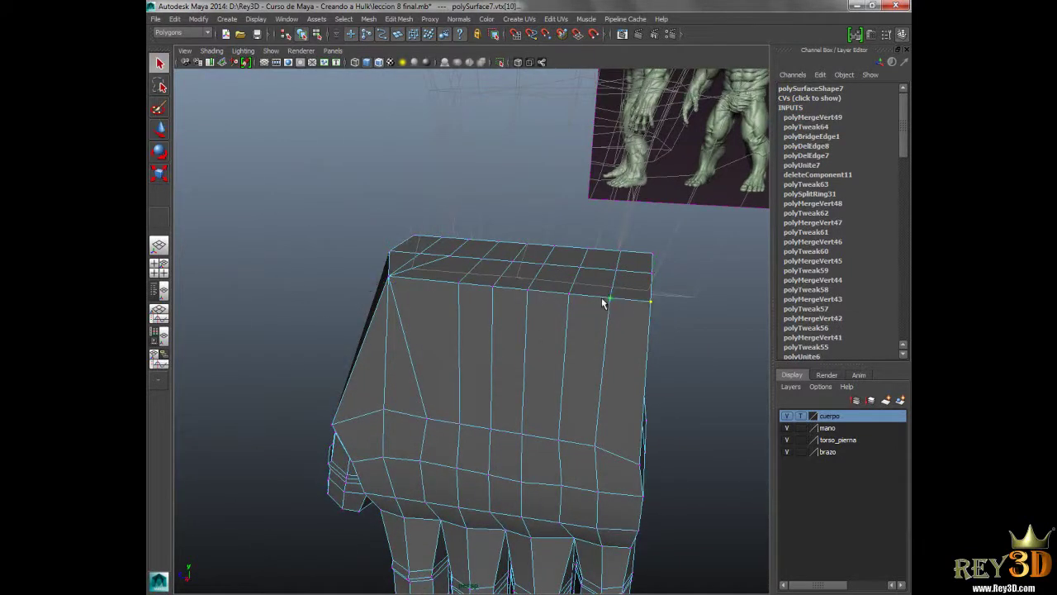
pyautogui.press('w')
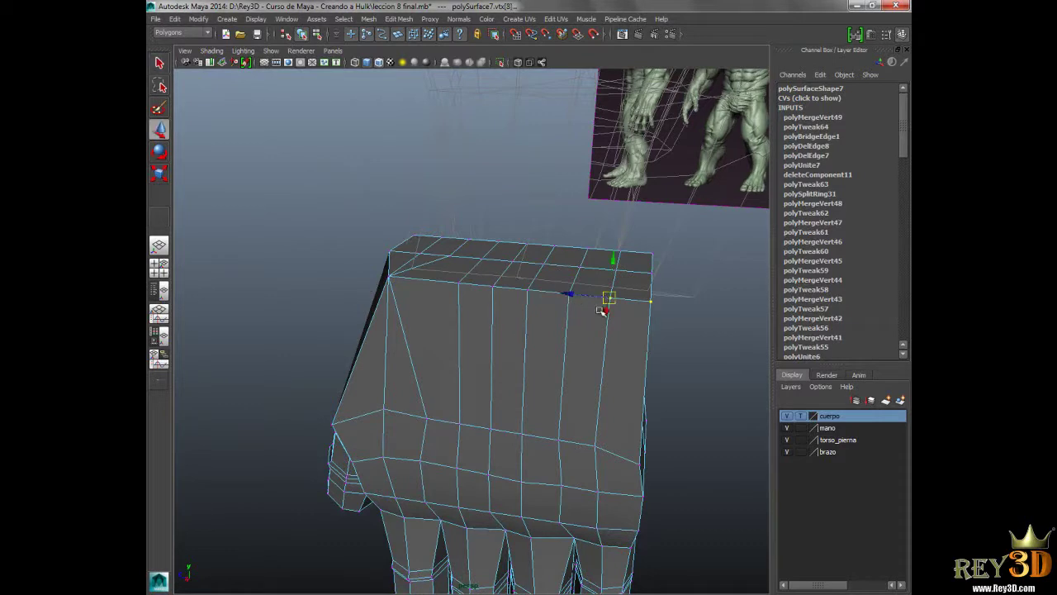
pyautogui.keyDown('shift'); pyautogui.moveTo(603, 310); pyautogui.dragTo(601, 288, button='right'); pyautogui.keyUp('shift')
pyautogui.click(615, 263)
# - Slide another top-edge vertex right and merge it with its neighbour
pyautogui.keyDown('alt'); pyautogui.moveTo(514, 353); pyautogui.dragTo(533, 326); pyautogui.keyUp('alt')
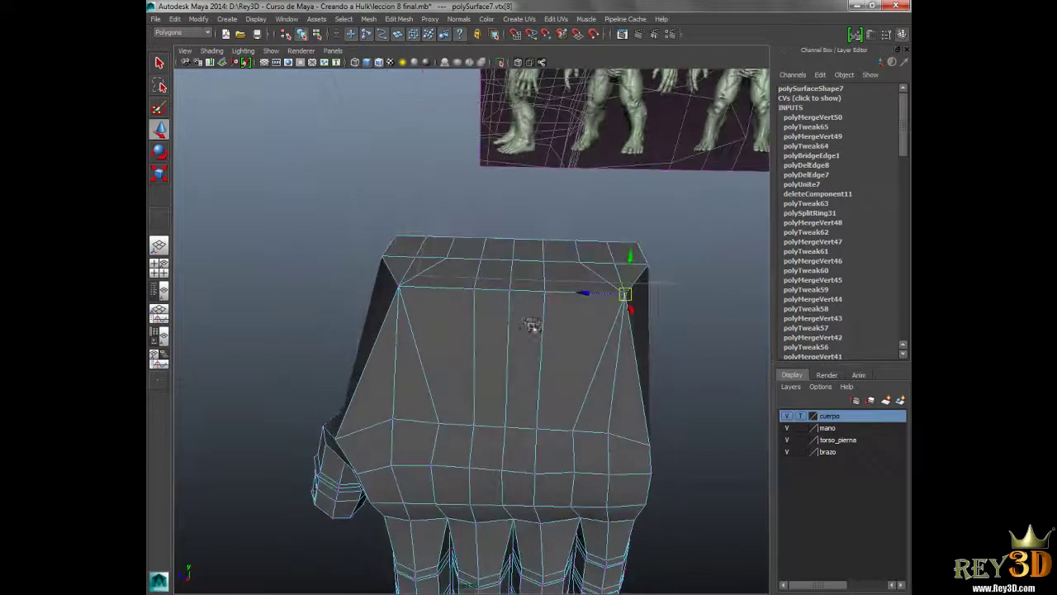
pyautogui.click(475, 290)
pyautogui.moveTo(511, 289); pyautogui.dragTo(537, 295, button='middle')
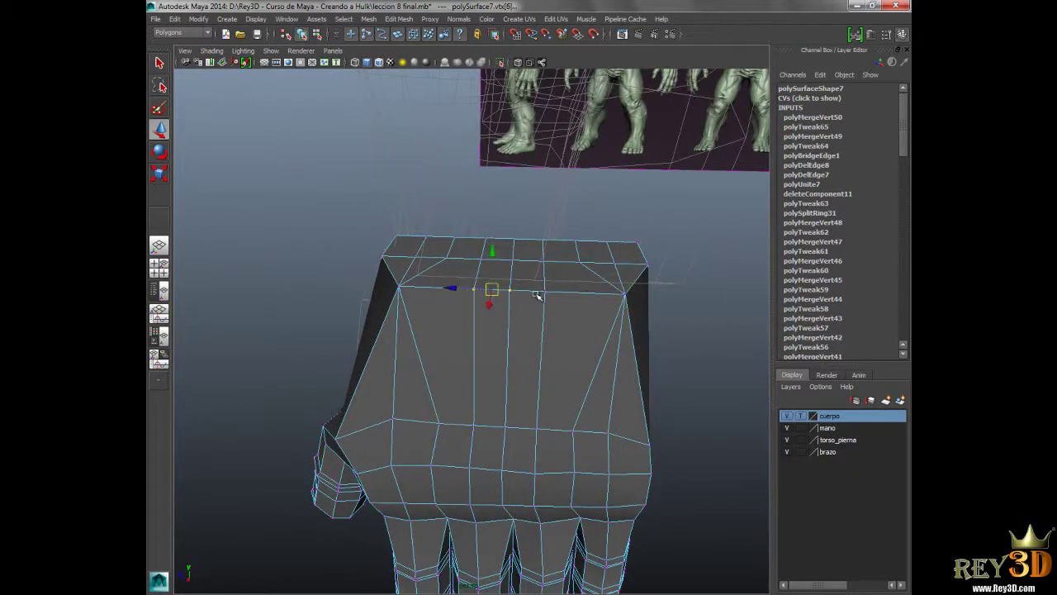
pyautogui.keyDown('shift'); pyautogui.moveTo(593, 342); pyautogui.dragTo(595, 288, button='right'); pyautogui.keyUp('shift')
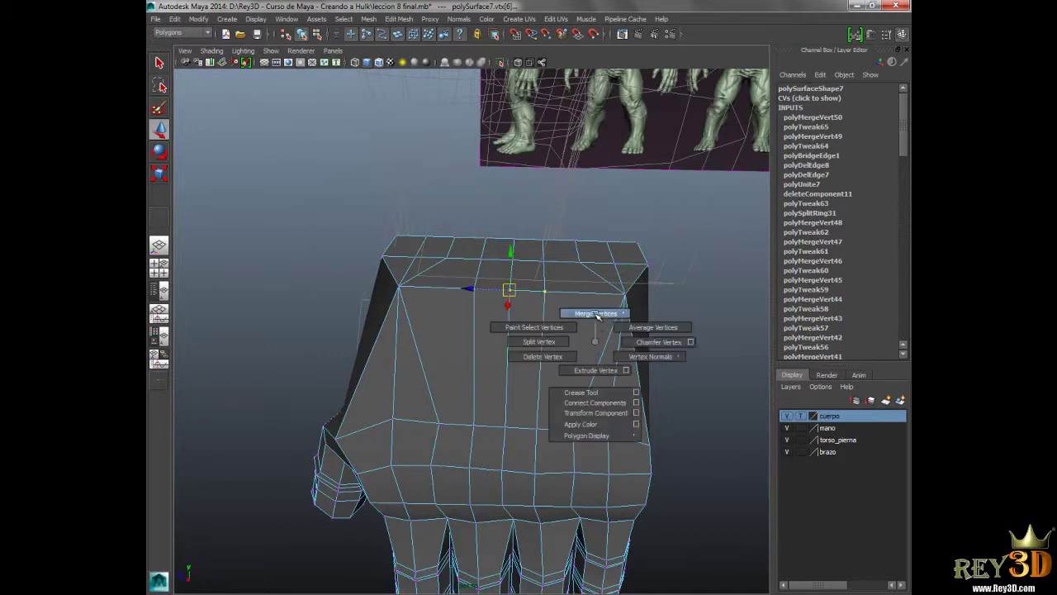
pyautogui.moveTo(537, 370)
pyautogui.keyDown('alt'); pyautogui.mouseDown()
pyautogui.moveTo(561, 415)
pyautogui.moveTo(551, 377)
pyautogui.moveTo(463, 378)
pyautogui.moveTo(553, 382)
pyautogui.moveTo(550, 314)
pyautogui.mouseUp(); pyautogui.keyUp('alt')
# - Delete the two vertical edges on the back of the hand
pyautogui.moveTo(550, 314); pyautogui.dragTo(577, 300, button='right')
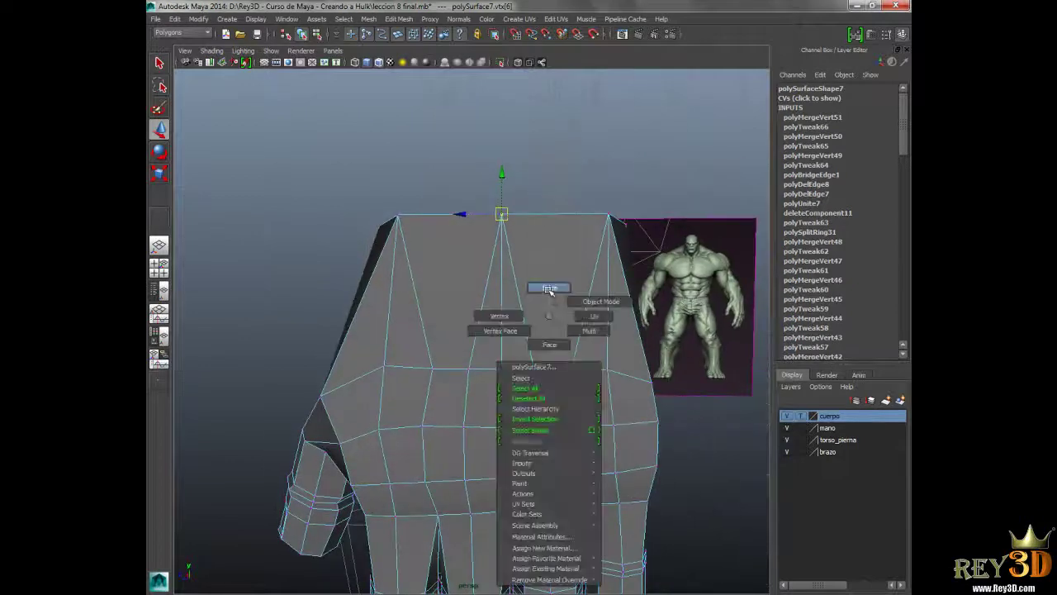
pyautogui.click(609, 311)
pyautogui.keyDown('shift'); pyautogui.click(501, 315); pyautogui.keyUp('shift')
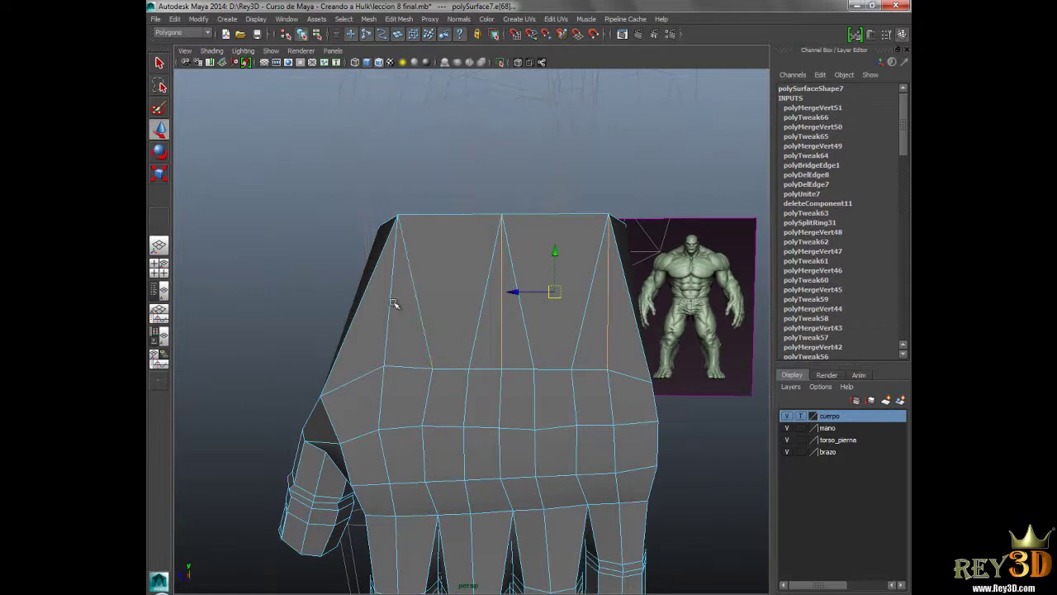
pyautogui.keyDown('alt'); pyautogui.moveTo(432, 439); pyautogui.dragTo(459, 433); pyautogui.keyUp('alt')
pyautogui.keyDown('shift'); pyautogui.moveTo(555, 357); pyautogui.dragTo(500, 371, button='right'); pyautogui.keyUp('shift')
pyautogui.moveTo(501, 371)
pyautogui.keyDown('alt'); pyautogui.mouseDown()
pyautogui.moveTo(547, 411)
pyautogui.moveTo(465, 377)
pyautogui.mouseUp(); pyautogui.keyUp('alt')
# - Switch to vertex mode and compare the hand against the reference
pyautogui.moveTo(472, 339); pyautogui.dragTo(422, 337, button='right')
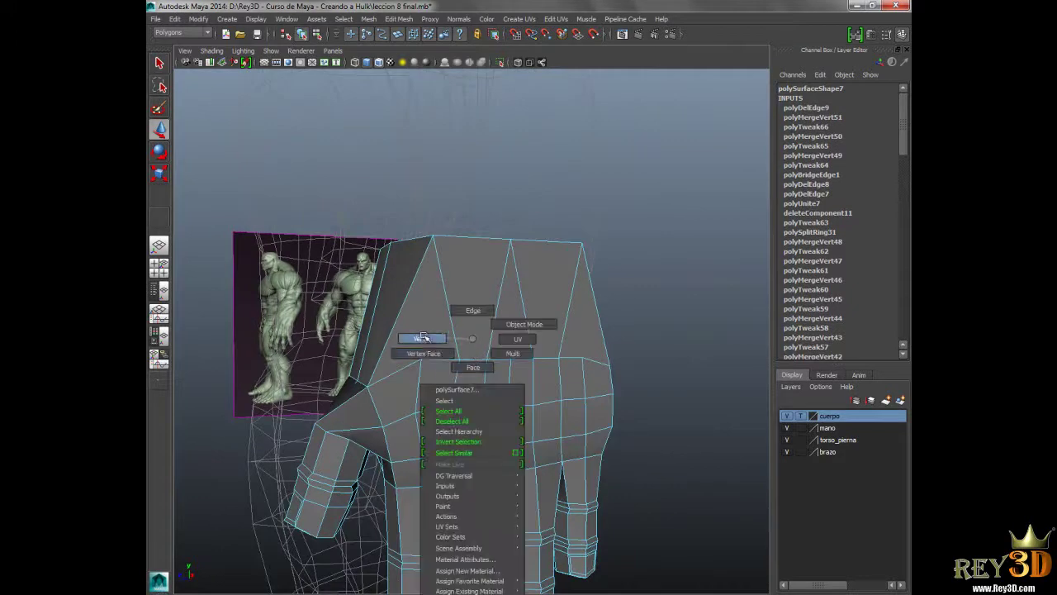
pyautogui.click(424, 361)
pyautogui.moveTo(425, 388)
pyautogui.keyDown('alt'); pyautogui.mouseDown()
pyautogui.moveTo(413, 359)
pyautogui.moveTo(412, 379)
pyautogui.mouseUp(); pyautogui.keyUp('alt')
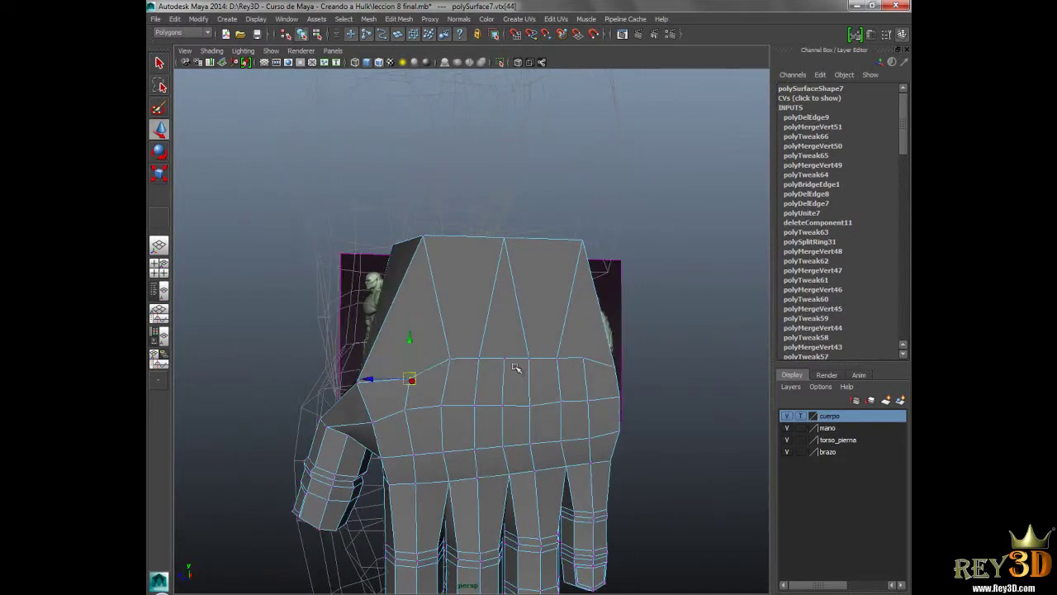
pyautogui.keyDown('alt'); pyautogui.moveTo(515, 368); pyautogui.dragTo(512, 376); pyautogui.keyUp('alt')
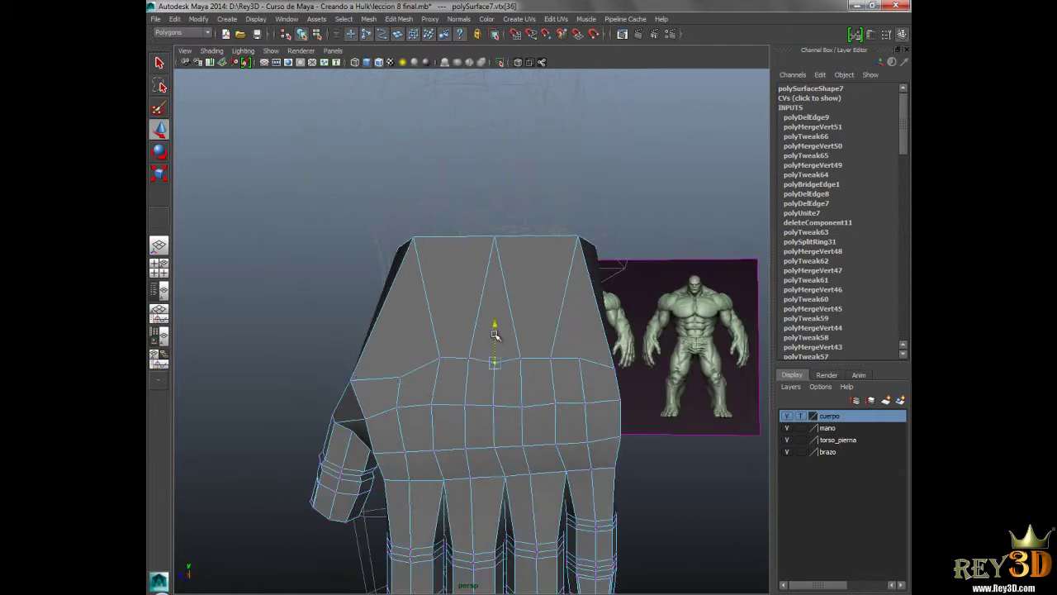
pyautogui.keyDown('alt'); pyautogui.moveTo(537, 347); pyautogui.dragTo(568, 366); pyautogui.keyUp('alt')
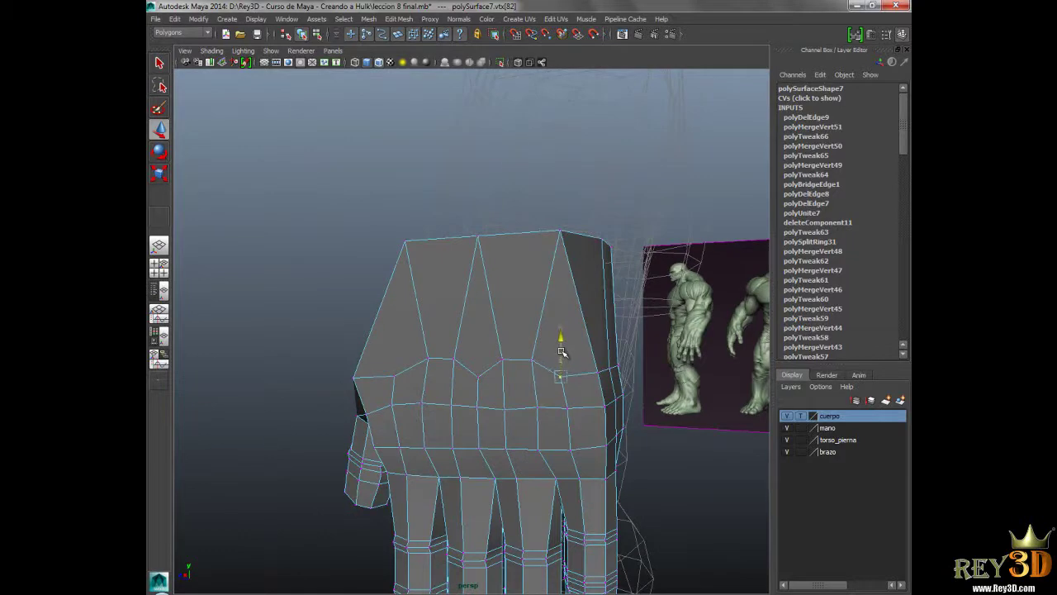
# - Inspect the resulting long triangular faces, then return to Object Mode and orbit the hand
pyautogui.moveTo(528, 336); pyautogui.dragTo(524, 365, button='right')
pyautogui.click(570, 307)
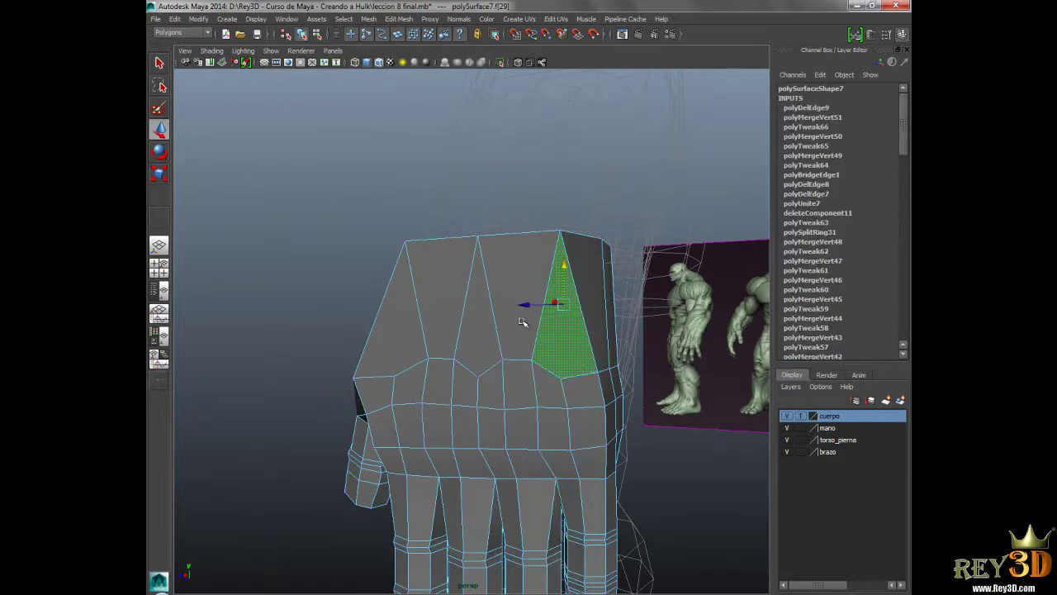
pyautogui.click(472, 324)
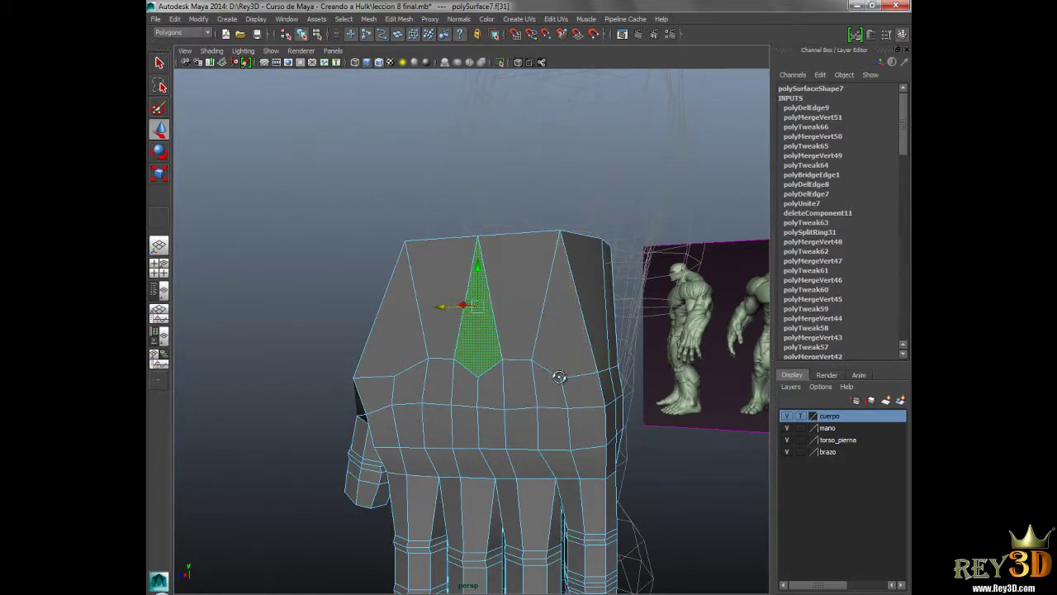
pyautogui.keyDown('alt'); pyautogui.moveTo(552, 377); pyautogui.dragTo(486, 384); pyautogui.keyUp('alt')
pyautogui.moveTo(486, 383); pyautogui.dragTo(554, 324, button='right')
pyautogui.moveTo(456, 337)
pyautogui.keyDown('alt'); pyautogui.mouseDown()
pyautogui.moveTo(547, 368)
pyautogui.moveTo(597, 370)
pyautogui.moveTo(588, 361)
pyautogui.moveTo(575, 371)
pyautogui.mouseUp(); pyautogui.keyUp('alt')
pyautogui.keyDown('alt'); pyautogui.moveTo(530, 343); pyautogui.dragTo(550, 349); pyautogui.keyUp('alt')
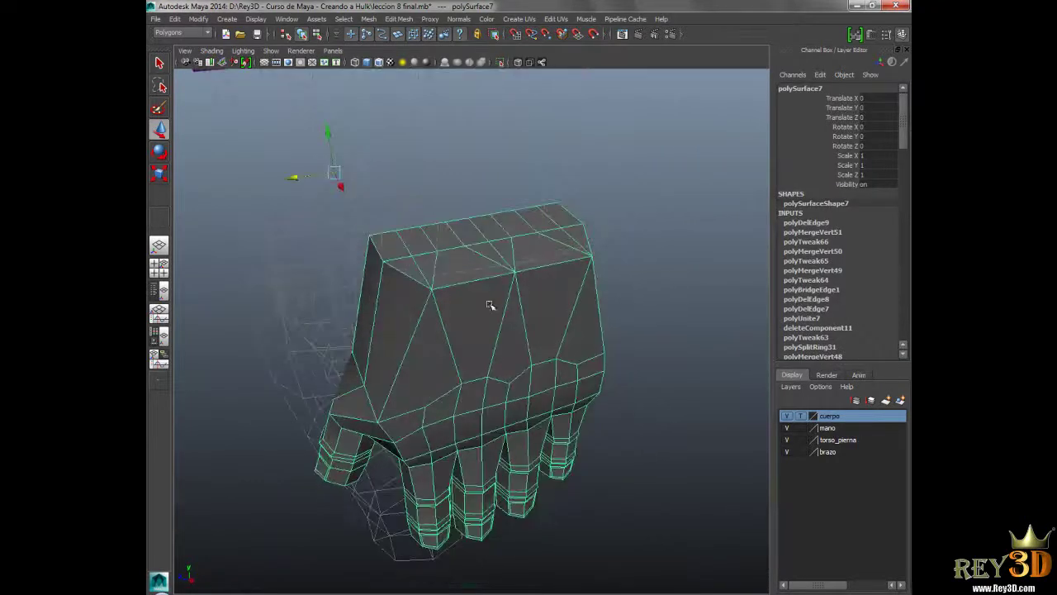
pyautogui.moveTo(492, 320)
pyautogui.keyDown('alt'); pyautogui.mouseDown()
pyautogui.moveTo(557, 330)
pyautogui.moveTo(430, 318)
pyautogui.mouseUp(); pyautogui.keyUp('alt')
pyautogui.moveTo(690, 322)
pyautogui.keyDown('alt'); pyautogui.mouseDown()
pyautogui.moveTo(523, 323)
pyautogui.moveTo(566, 377)
pyautogui.moveTo(490, 361)
pyautogui.moveTo(531, 364)
pyautogui.moveTo(489, 303)
pyautogui.mouseUp(); pyautogui.keyUp('alt')
# - Merge the left top-corner vertex of the hand with its neighbour
pyautogui.moveTo(489, 303); pyautogui.dragTo(443, 302, button='right')
pyautogui.keyDown('alt'); pyautogui.moveTo(443, 303); pyautogui.dragTo(347, 277); pyautogui.keyUp('alt')
pyautogui.click(351, 282)
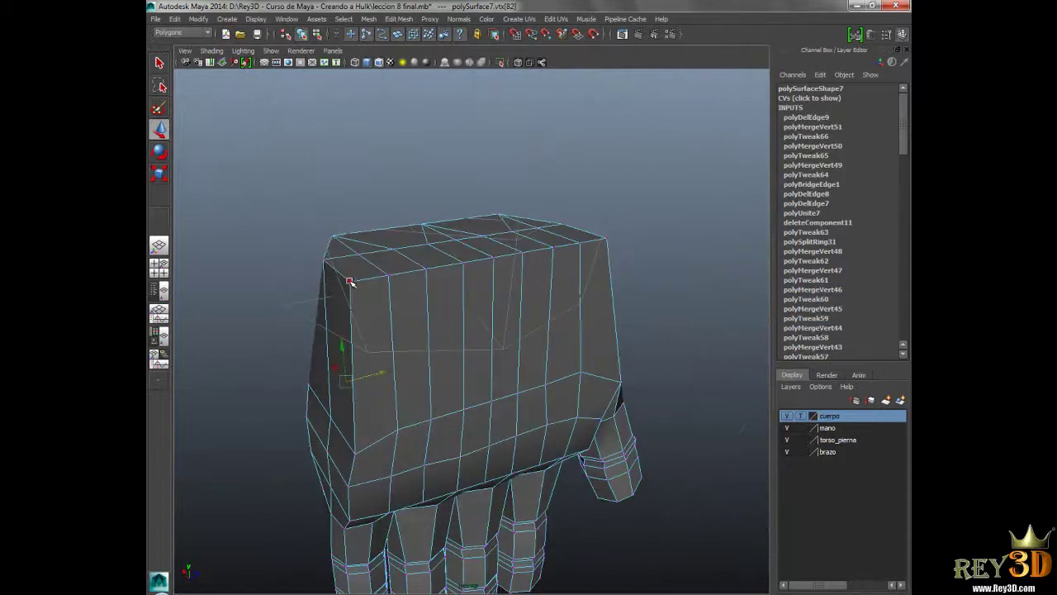
pyautogui.press('q')
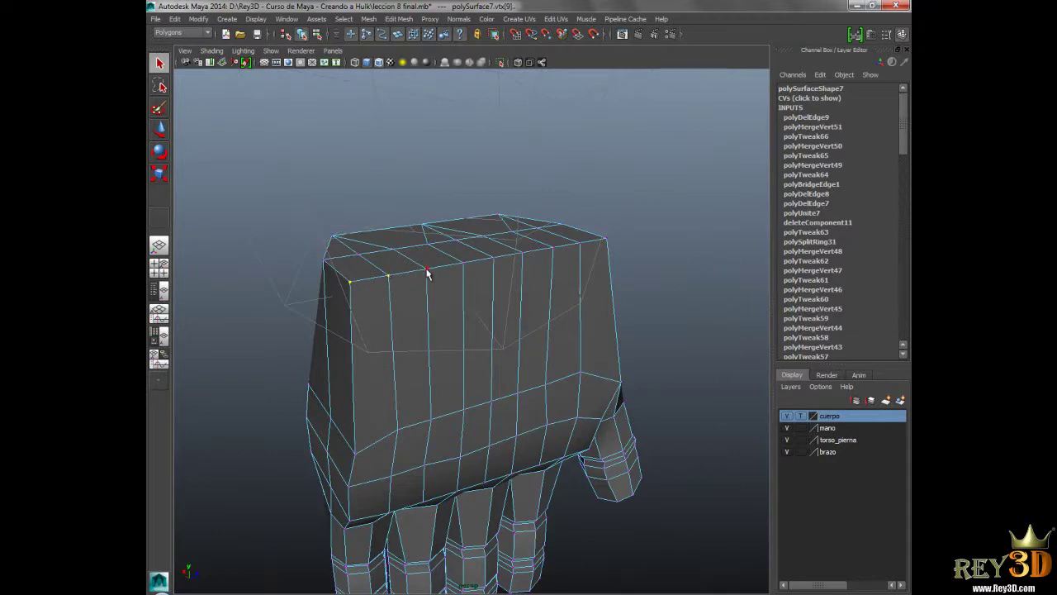
pyautogui.press('w')
pyautogui.keyDown('alt'); pyautogui.moveTo(481, 314); pyautogui.dragTo(476, 300); pyautogui.keyUp('alt')
pyautogui.moveTo(481, 274); pyautogui.dragTo(481, 269, button='right')
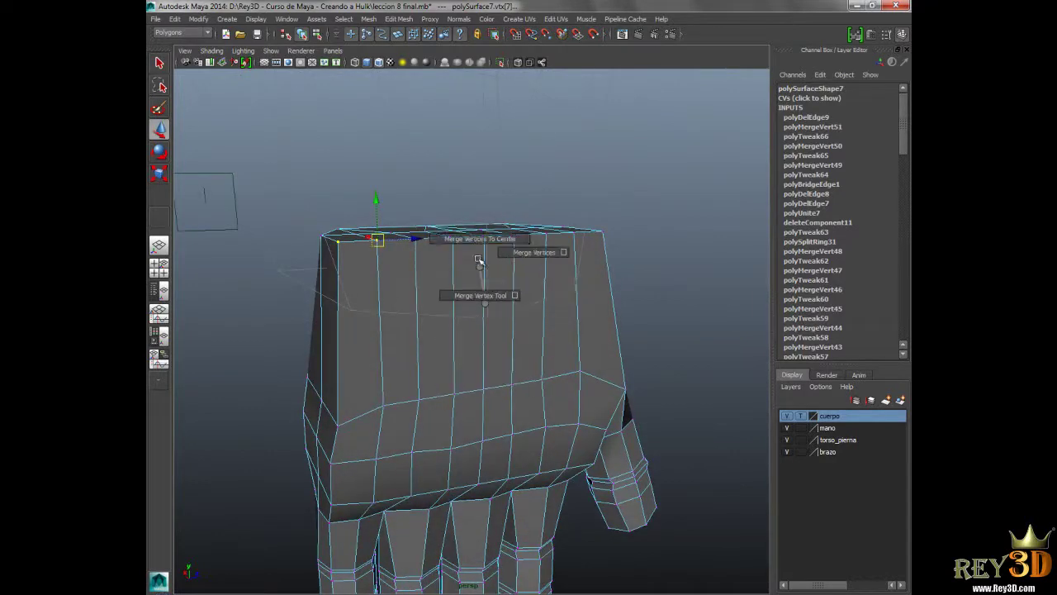
pyautogui.keyDown('alt'); pyautogui.moveTo(531, 266); pyautogui.dragTo(508, 314); pyautogui.keyUp('alt')
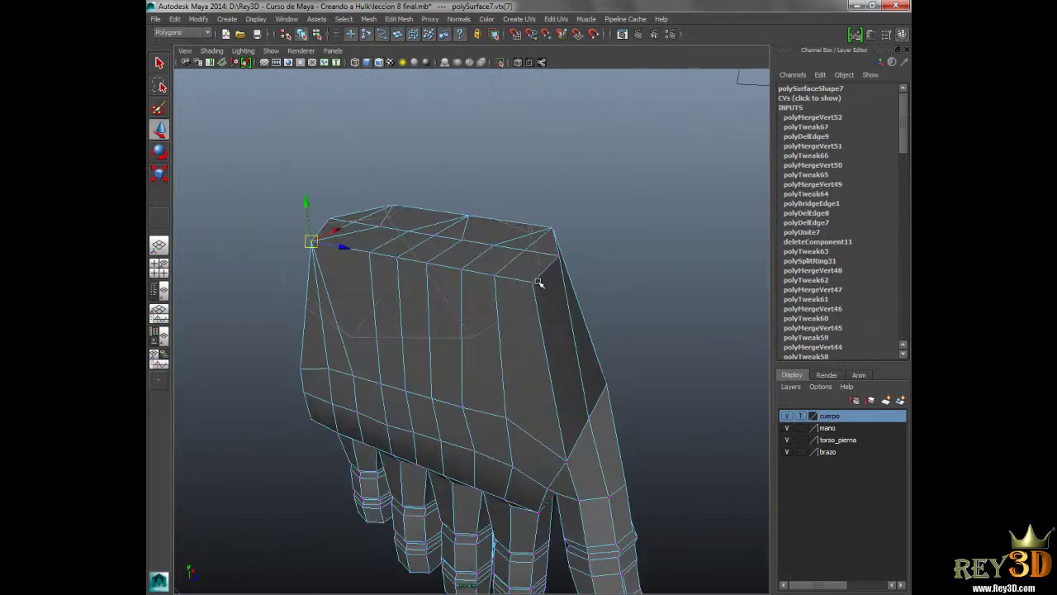
# - Merge three vertices on the right of the top edge into one
pyautogui.click(533, 283)
pyautogui.keyDown('shift'); pyautogui.click(494, 276); pyautogui.keyUp('shift')
pyautogui.keyDown('shift'); pyautogui.click(462, 271); pyautogui.keyUp('shift')
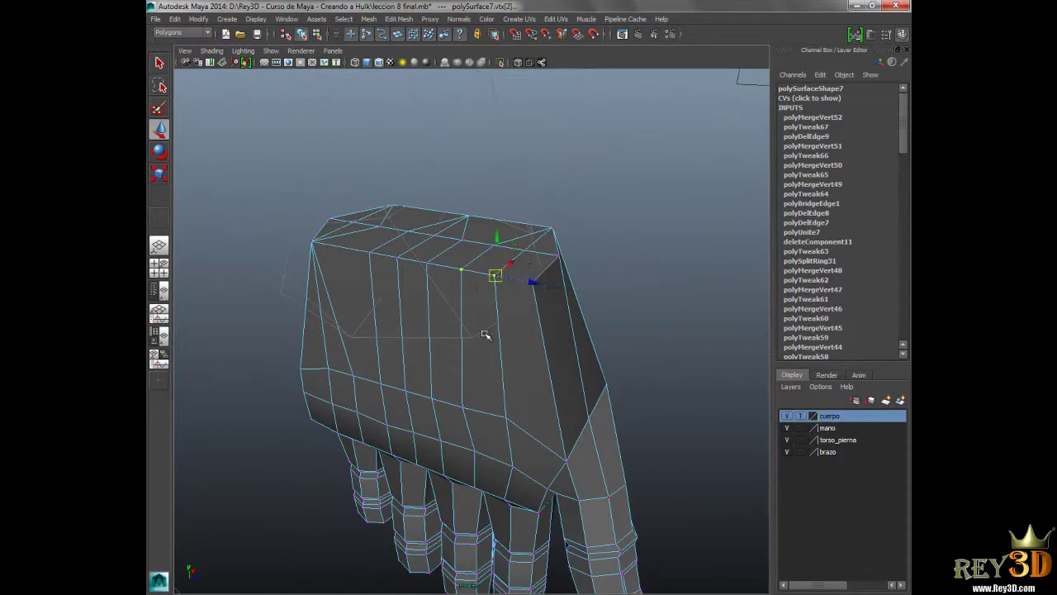
pyautogui.keyDown('shift'); pyautogui.moveTo(486, 335); pyautogui.dragTo(482, 359, button='right'); pyautogui.keyUp('shift')
pyautogui.moveTo(486, 339)
pyautogui.keyDown('alt'); pyautogui.mouseDown()
pyautogui.moveTo(462, 314)
pyautogui.moveTo(474, 319)
pyautogui.mouseUp(); pyautogui.keyUp('alt')
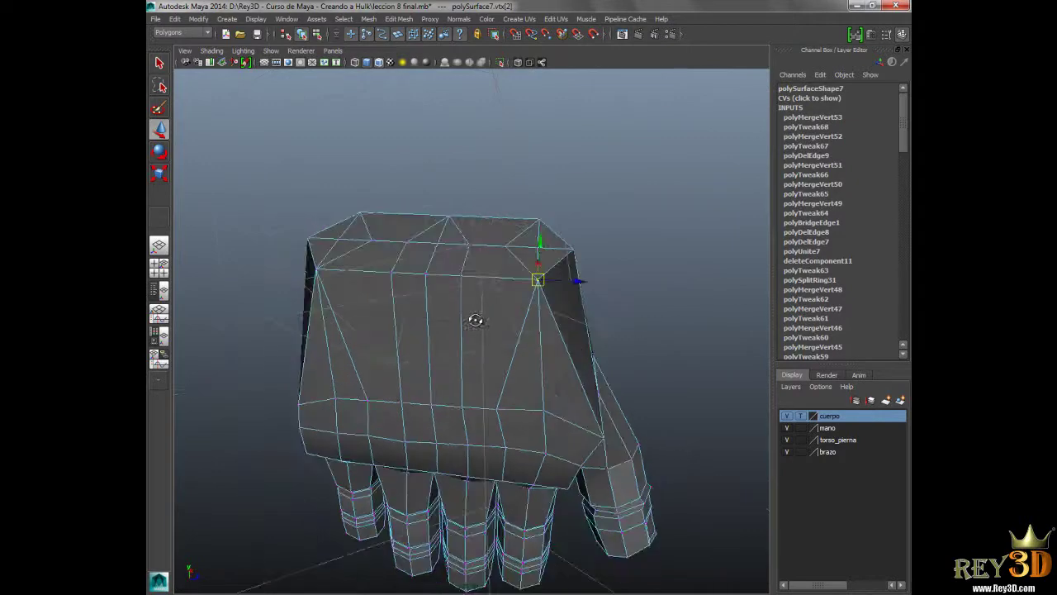
# - Slide a top-edge vertex to the left along the edge
pyautogui.click(462, 275)
pyautogui.click(407, 275)
pyautogui.moveTo(391, 275); pyautogui.dragTo(459, 370, button='middle')
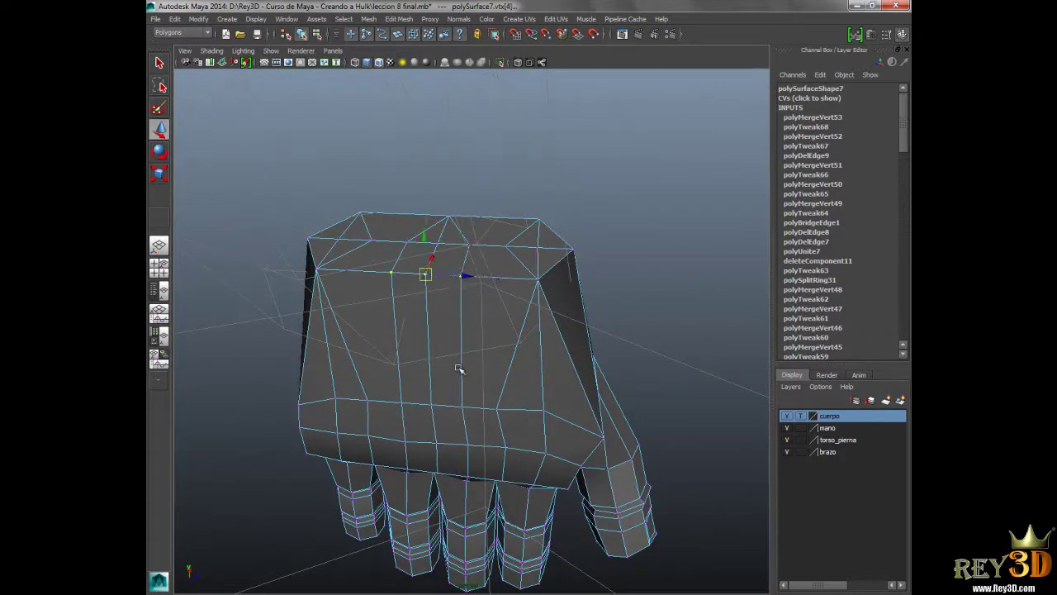
pyautogui.moveTo(413, 327)
pyautogui.keyDown('alt'); pyautogui.mouseDown()
pyautogui.moveTo(441, 317)
pyautogui.moveTo(419, 314)
pyautogui.moveTo(427, 299)
pyautogui.moveTo(425, 358)
pyautogui.mouseUp(); pyautogui.keyUp('alt')
# - Delete the left and right vertical edges on the hand's back
pyautogui.press('F10')
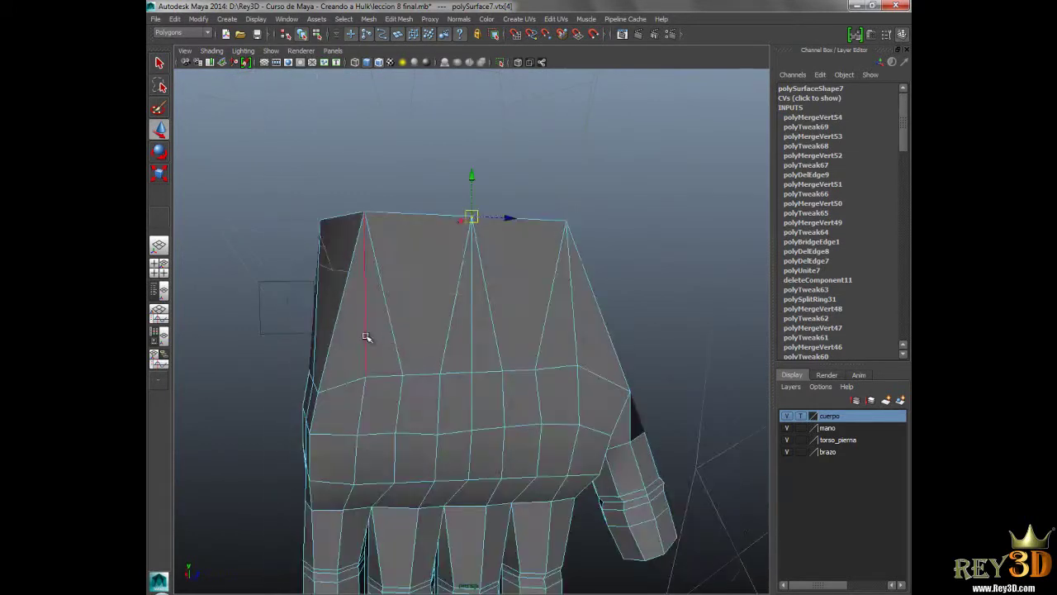
pyautogui.click(369, 338)
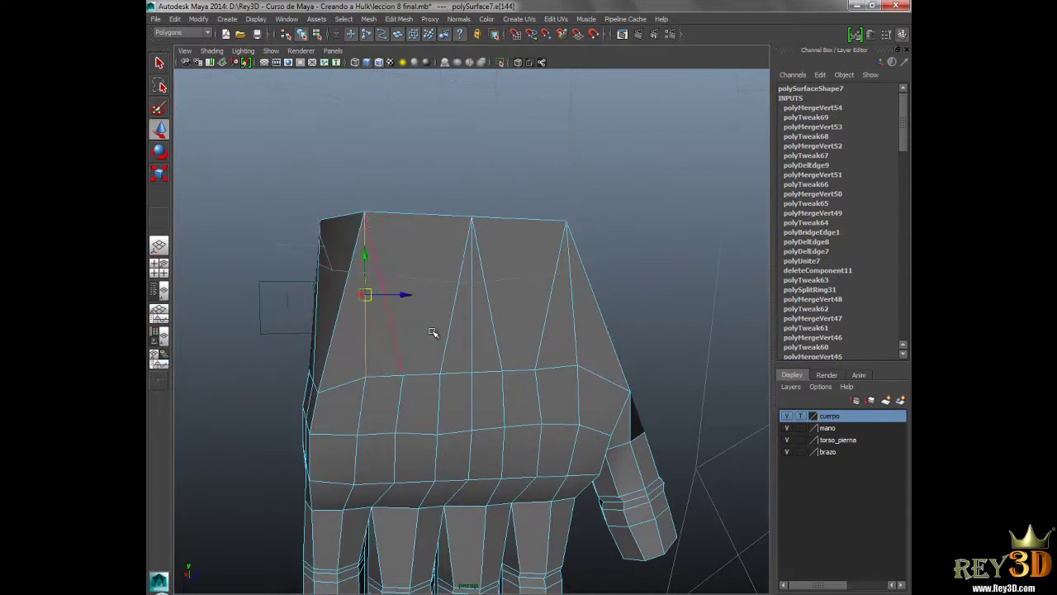
pyautogui.keyDown('shift'); pyautogui.click(571, 330); pyautogui.keyUp('shift')
pyautogui.keyDown('alt'); pyautogui.moveTo(571, 359); pyautogui.dragTo(547, 352); pyautogui.keyUp('alt')
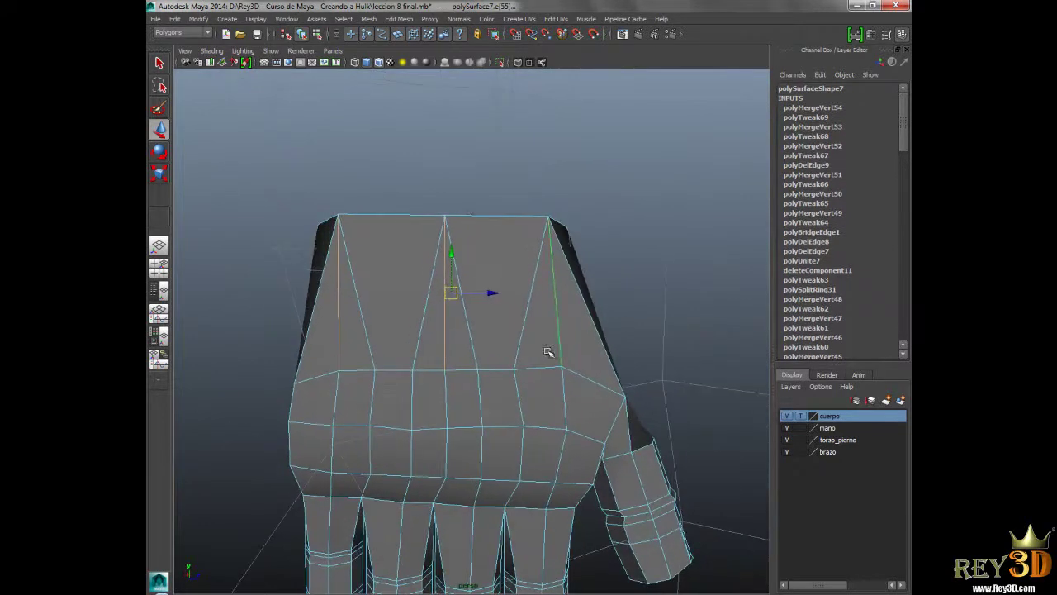
pyautogui.moveTo(454, 340)
pyautogui.keyDown('alt'); pyautogui.mouseDown()
pyautogui.moveTo(443, 330)
pyautogui.moveTo(473, 307)
pyautogui.moveTo(538, 323)
pyautogui.mouseUp(); pyautogui.keyUp('alt')
pyautogui.keyDown('shift'); pyautogui.moveTo(538, 325); pyautogui.dragTo(486, 330, button='right'); pyautogui.keyUp('shift')
pyautogui.keyDown('alt'); pyautogui.moveTo(467, 330); pyautogui.dragTo(454, 319); pyautogui.keyUp('alt')
pyautogui.keyDown('shift'); pyautogui.moveTo(459, 299); pyautogui.dragTo(396, 359, button='right'); pyautogui.keyUp('shift')
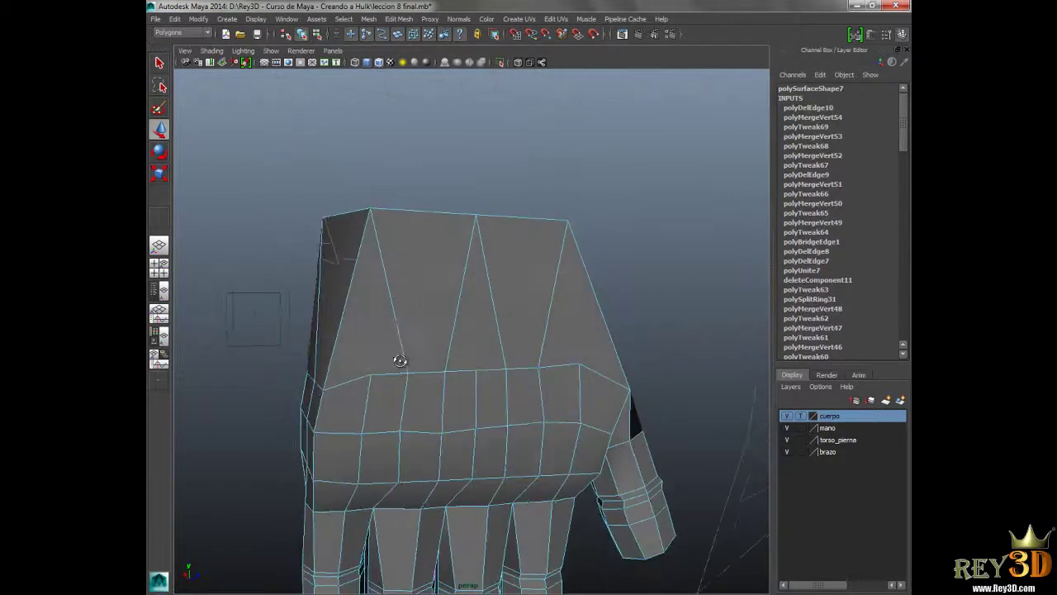
# - Target Weld the left, middle and right upper vertices onto the vertices below
pyautogui.keyDown('alt'); pyautogui.moveTo(397, 358); pyautogui.dragTo(364, 376); pyautogui.keyUp('alt')
pyautogui.click(356, 366)
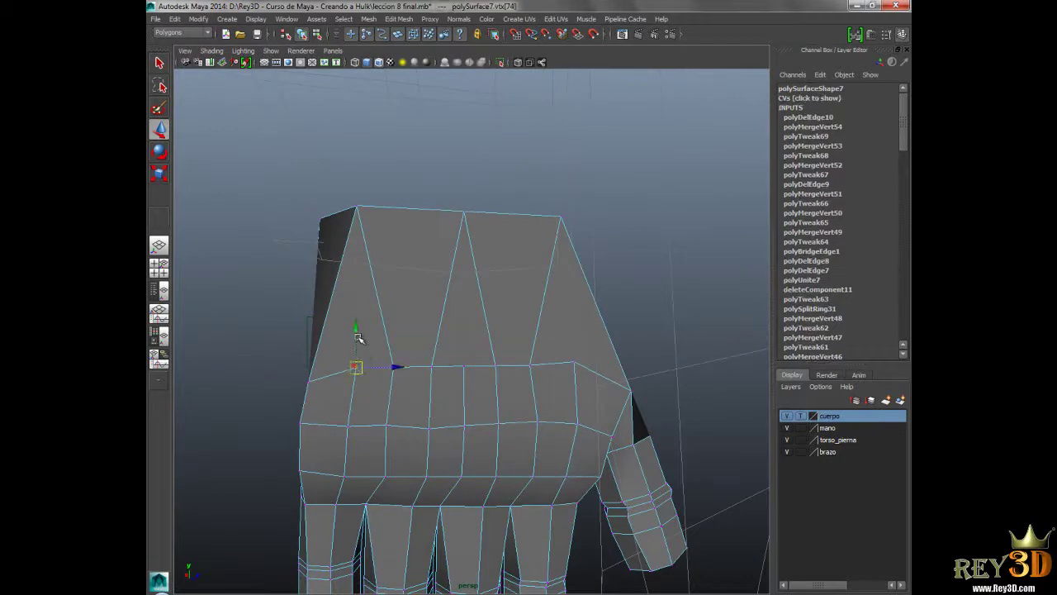
pyautogui.keyDown('shift'); pyautogui.moveTo(356, 334); pyautogui.dragTo(356, 330, button='right'); pyautogui.keyUp('shift')
pyautogui.moveTo(355, 331); pyautogui.dragTo(356, 380)
pyautogui.click(464, 366)
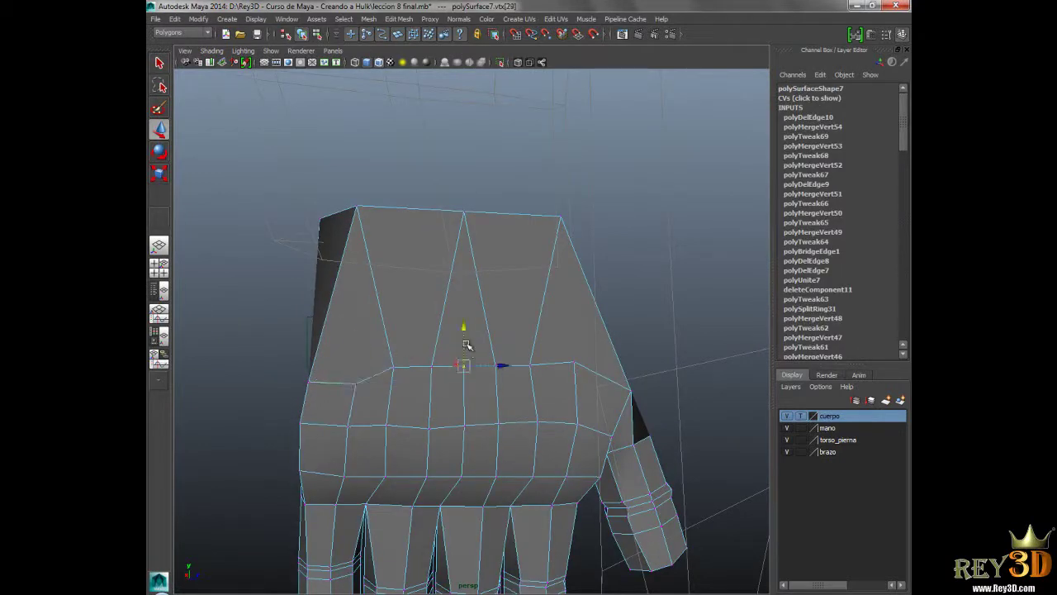
pyautogui.moveTo(464, 366); pyautogui.dragTo(463, 382)
pyautogui.keyDown('alt'); pyautogui.moveTo(586, 383); pyautogui.dragTo(574, 383); pyautogui.keyUp('alt')
pyautogui.click(545, 350)
pyautogui.moveTo(545, 349); pyautogui.dragTo(543, 384)
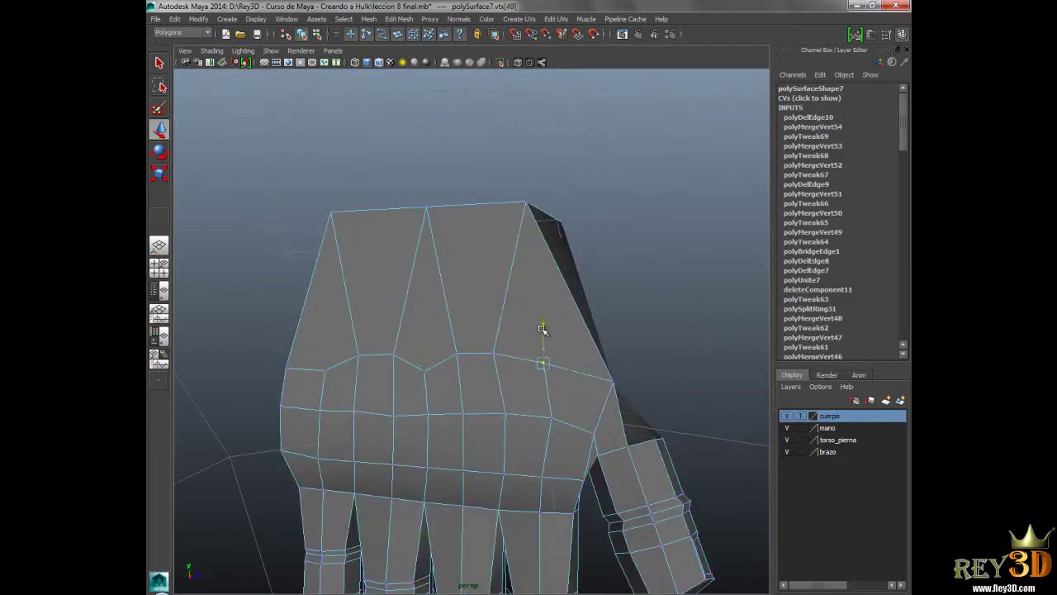
pyautogui.moveTo(575, 347)
pyautogui.keyDown('alt'); pyautogui.mouseDown()
pyautogui.moveTo(557, 330)
pyautogui.moveTo(505, 354)
pyautogui.moveTo(545, 376)
pyautogui.moveTo(421, 361)
pyautogui.moveTo(449, 370)
pyautogui.mouseUp(); pyautogui.keyUp('alt')
pyautogui.moveTo(474, 318)
pyautogui.keyDown('alt'); pyautogui.mouseDown()
pyautogui.moveTo(482, 347)
pyautogui.moveTo(462, 323)
pyautogui.mouseUp(); pyautogui.keyUp('alt')
# - Switch the hand to component editing and select the wrist's top edges
pyautogui.rightClick(456, 323)
pyautogui.click(458, 294)
pyautogui.rightClick(461, 303)
pyautogui.click(457, 334)
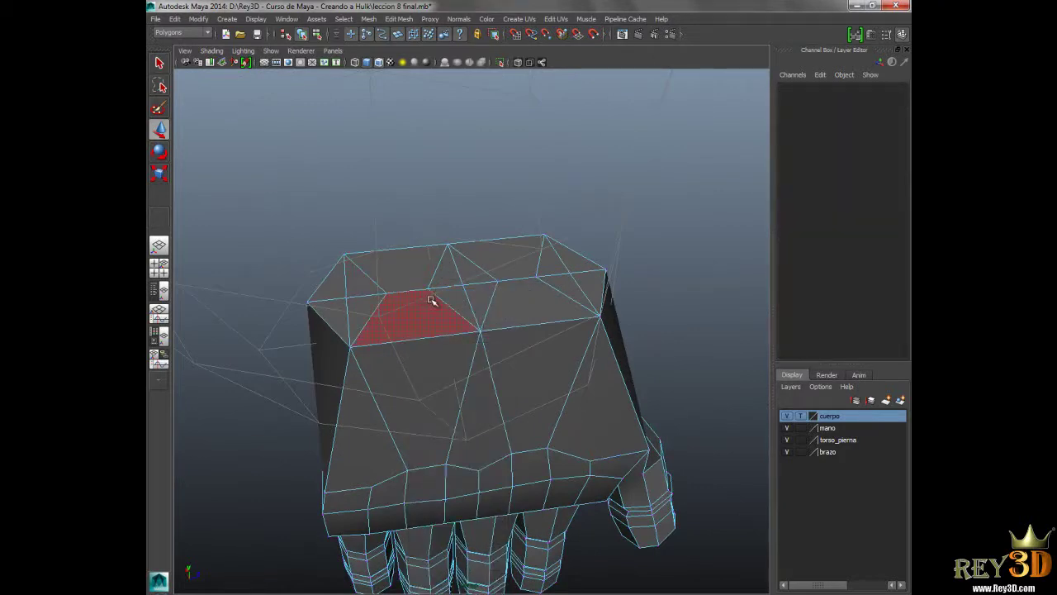
pyautogui.moveTo(431, 301); pyautogui.dragTo(432, 268, button='right')
pyautogui.click(432, 339)
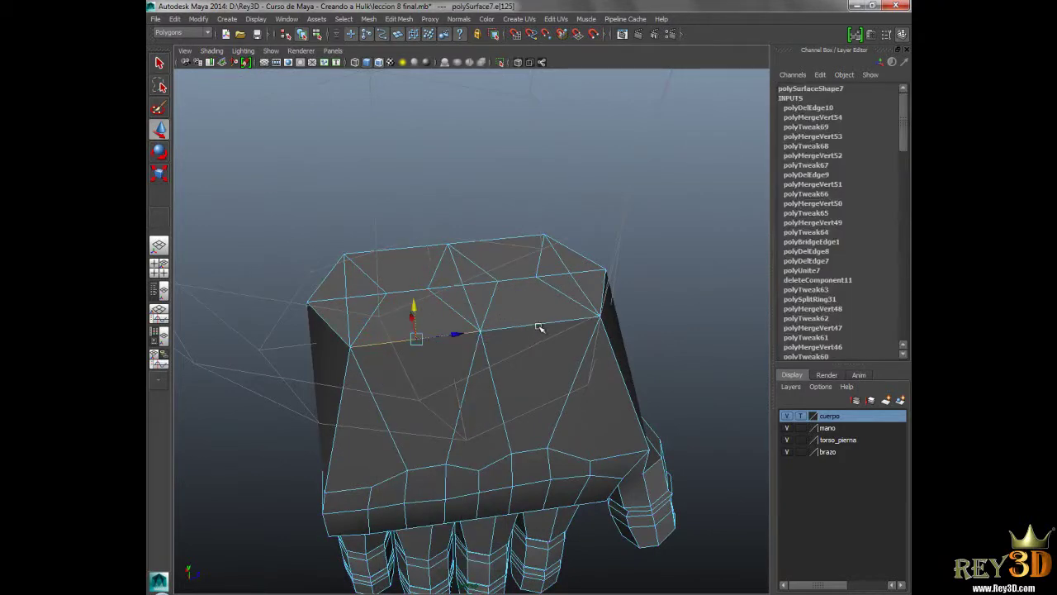
pyautogui.keyDown('shift'); pyautogui.click(606, 288); pyautogui.keyUp('shift')
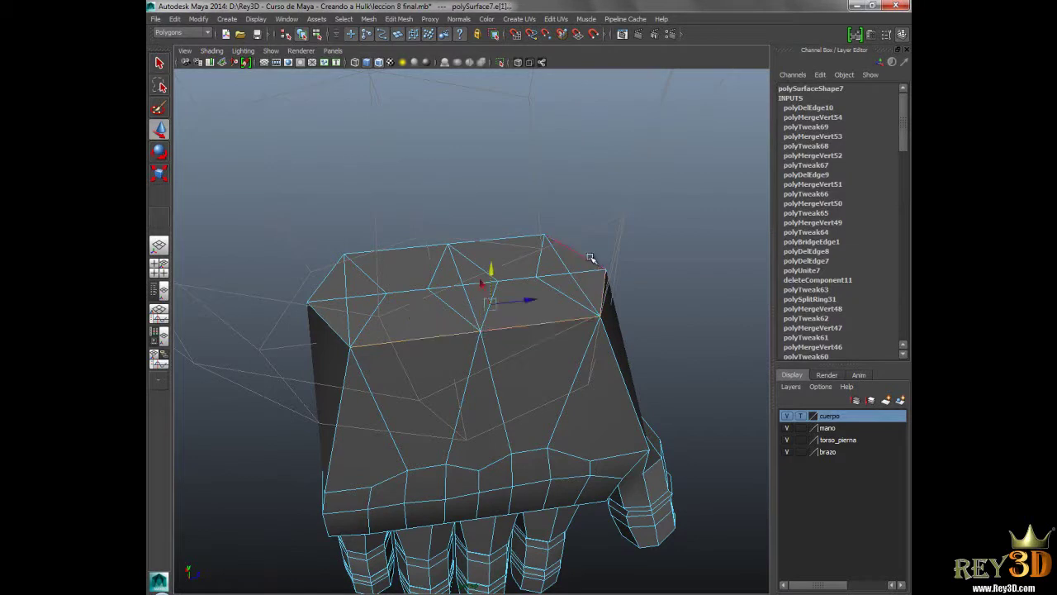
pyautogui.keyDown('shift'); pyautogui.click(586, 256); pyautogui.keyUp('shift')
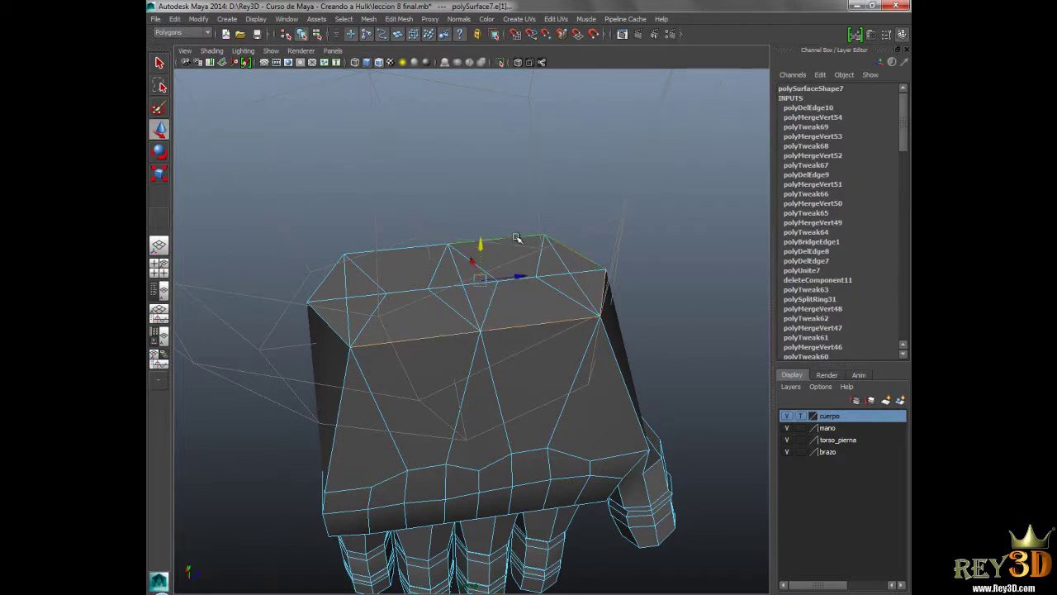
pyautogui.keyDown('shift'); pyautogui.click(330, 276); pyautogui.keyUp('shift')
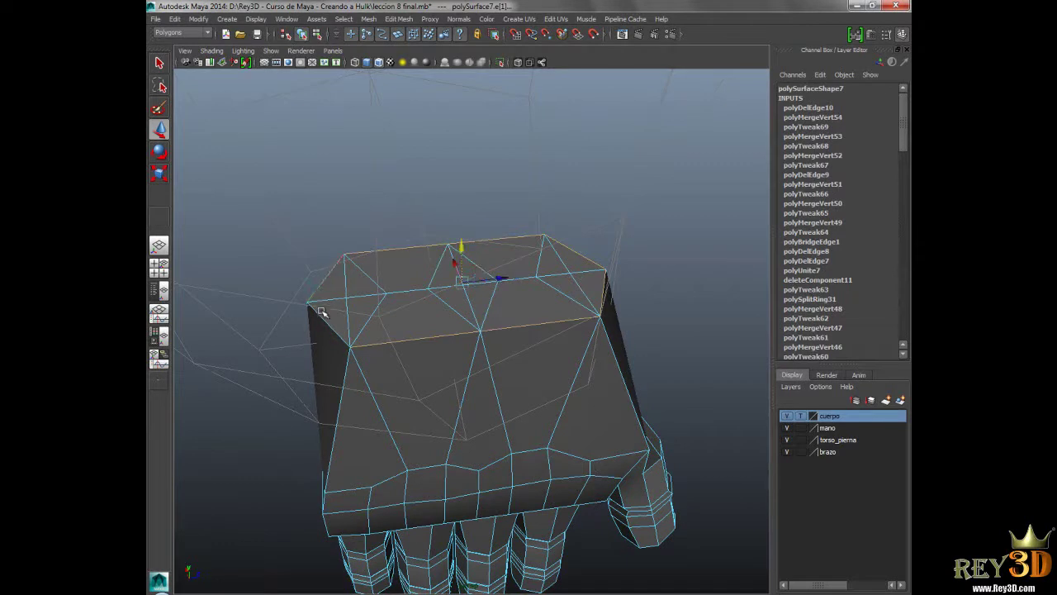
# - Marquee-select the upper faces at the wrist end and delete them
pyautogui.click(394, 206)
pyautogui.moveTo(401, 285); pyautogui.dragTo(438, 307, button='right')
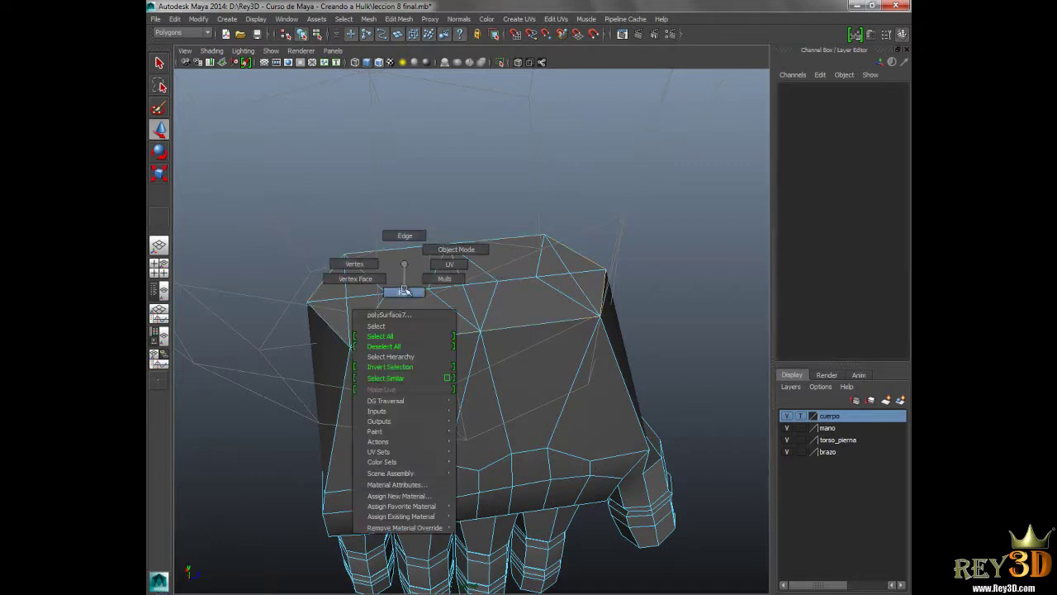
pyautogui.moveTo(417, 250); pyautogui.dragTo(620, 284)
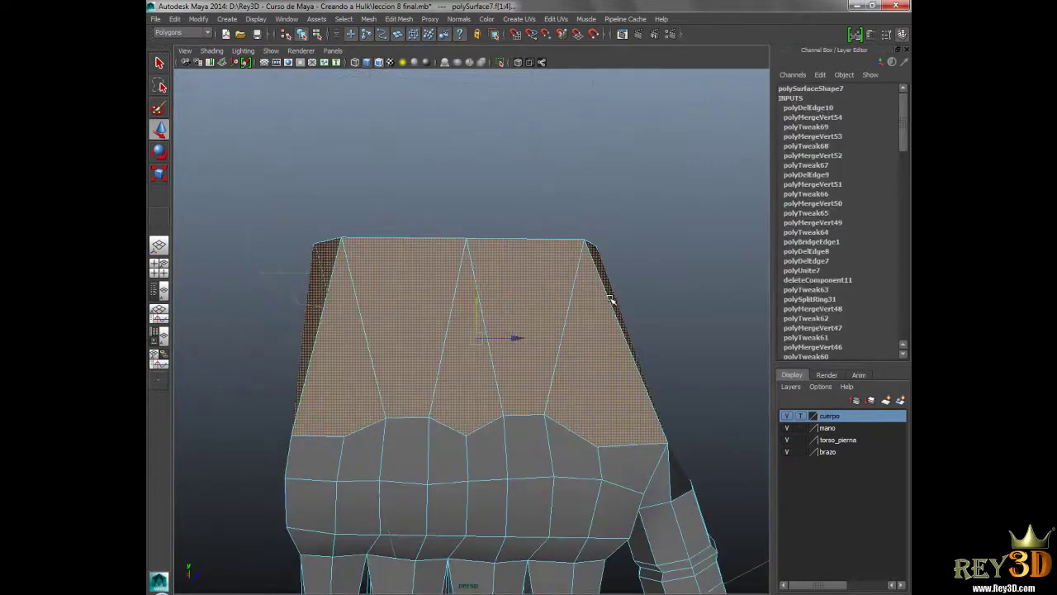
pyautogui.moveTo(680, 391)
pyautogui.keyDown('alt'); pyautogui.mouseDown()
pyautogui.moveTo(628, 261)
pyautogui.moveTo(632, 288)
pyautogui.mouseUp(); pyautogui.keyUp('alt')
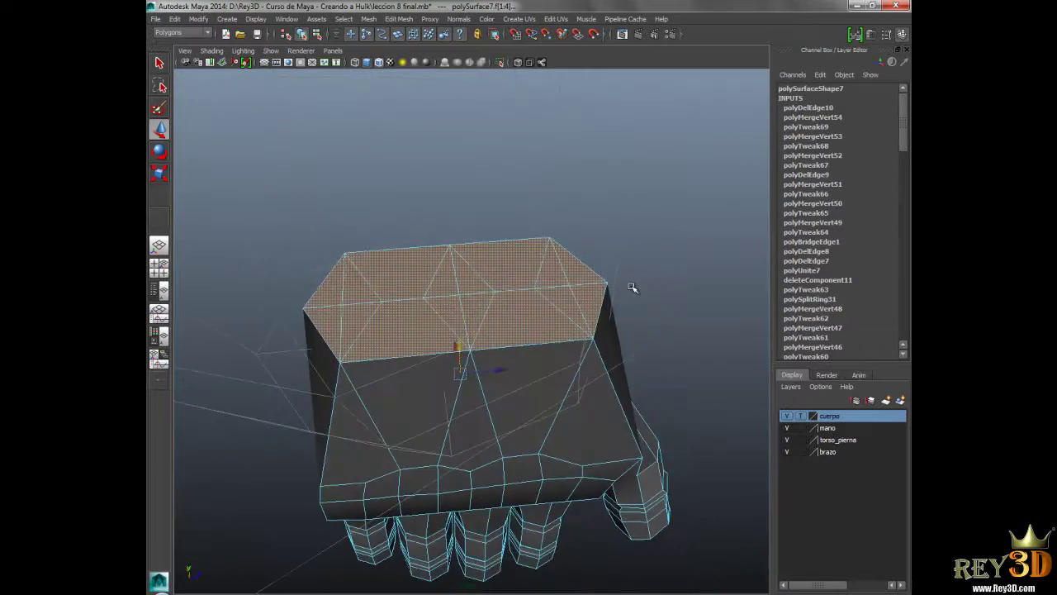
pyautogui.press('Delete')
# - Delete the remaining top faces of the hand and return to Object Mode
pyautogui.moveTo(385, 384)
pyautogui.keyDown('alt'); pyautogui.mouseDown()
pyautogui.moveTo(558, 440)
pyautogui.moveTo(602, 371)
pyautogui.moveTo(604, 389)
pyautogui.moveTo(665, 373)
pyautogui.moveTo(604, 356)
pyautogui.moveTo(498, 355)
pyautogui.moveTo(512, 377)
pyautogui.moveTo(578, 404)
pyautogui.moveTo(438, 357)
pyautogui.mouseUp(); pyautogui.keyUp('alt')
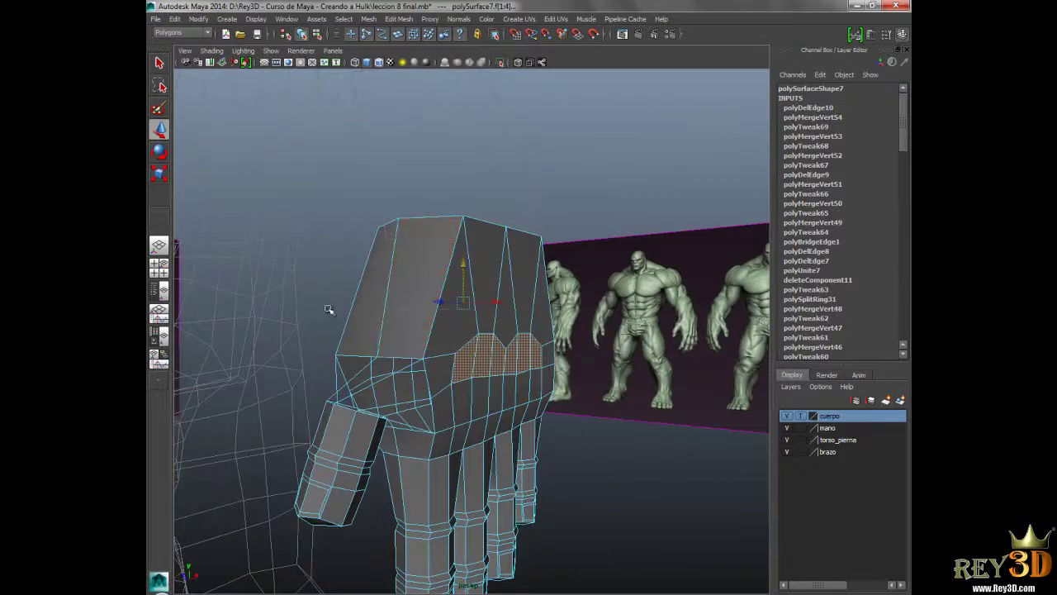
pyautogui.moveTo(671, 465)
pyautogui.keyDown('shift'); pyautogui.mouseDown()
pyautogui.moveTo(330, 215)
pyautogui.moveTo(636, 351)
pyautogui.moveTo(529, 347)
pyautogui.moveTo(275, 299)
pyautogui.mouseUp(); pyautogui.keyUp('shift')
pyautogui.hotkey('ctrl', 'z')
pyautogui.moveTo(496, 320)
pyautogui.mouseDown()
pyautogui.moveTo(686, 495)
pyautogui.moveTo(496, 388)
pyautogui.moveTo(551, 359)
pyautogui.moveTo(391, 363)
pyautogui.moveTo(609, 360)
pyautogui.moveTo(524, 342)
pyautogui.moveTo(458, 242)
pyautogui.mouseUp()
pyautogui.press('Delete')
pyautogui.moveTo(492, 318)
pyautogui.keyDown('alt'); pyautogui.mouseDown()
pyautogui.moveTo(479, 330)
pyautogui.moveTo(512, 347)
pyautogui.moveTo(498, 349)
pyautogui.moveTo(531, 282)
pyautogui.mouseUp(); pyautogui.keyUp('alt')
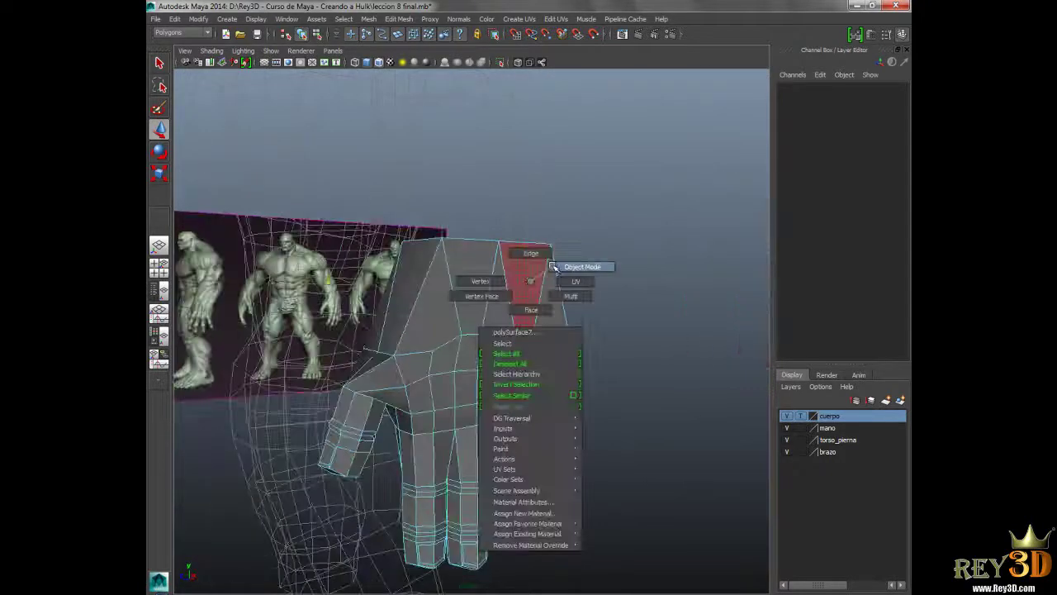
pyautogui.moveTo(531, 281); pyautogui.dragTo(533, 248, button='right')
pyautogui.moveTo(532, 247)
pyautogui.keyDown('alt'); pyautogui.mouseDown()
pyautogui.moveTo(554, 322)
pyautogui.moveTo(633, 293)
pyautogui.moveTo(463, 302)
pyautogui.moveTo(534, 325)
pyautogui.moveTo(497, 284)
pyautogui.mouseUp(); pyautogui.keyUp('alt')
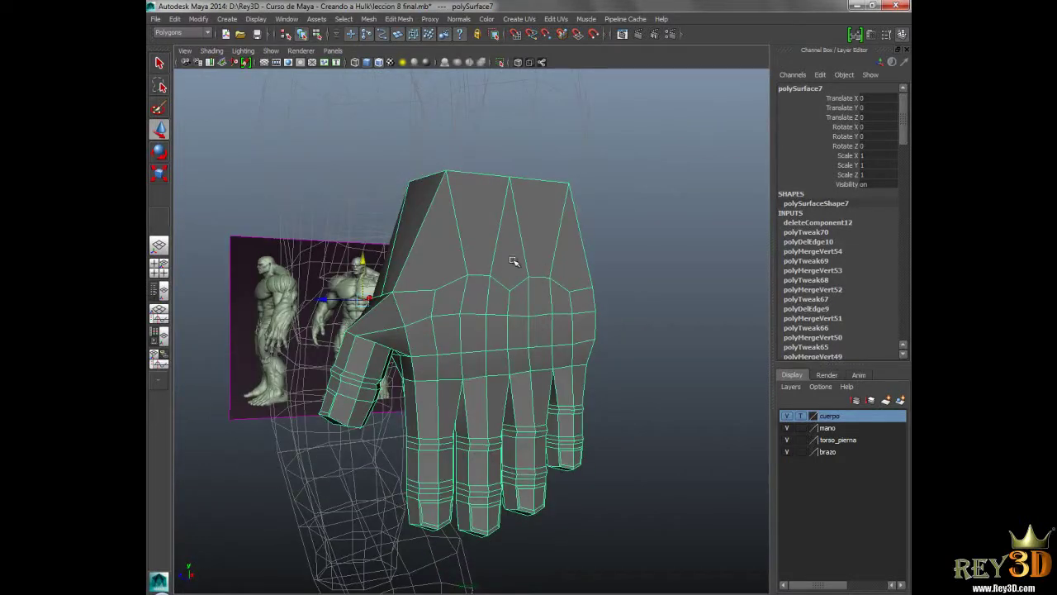
# - Delete the hand mesh's construction history with Edit > Delete by Type > History
pyautogui.moveTo(900, 130)
pyautogui.mouseDown()
pyautogui.moveTo(902, 283)
pyautogui.moveTo(910, 106)
pyautogui.mouseUp()
pyautogui.press('space')
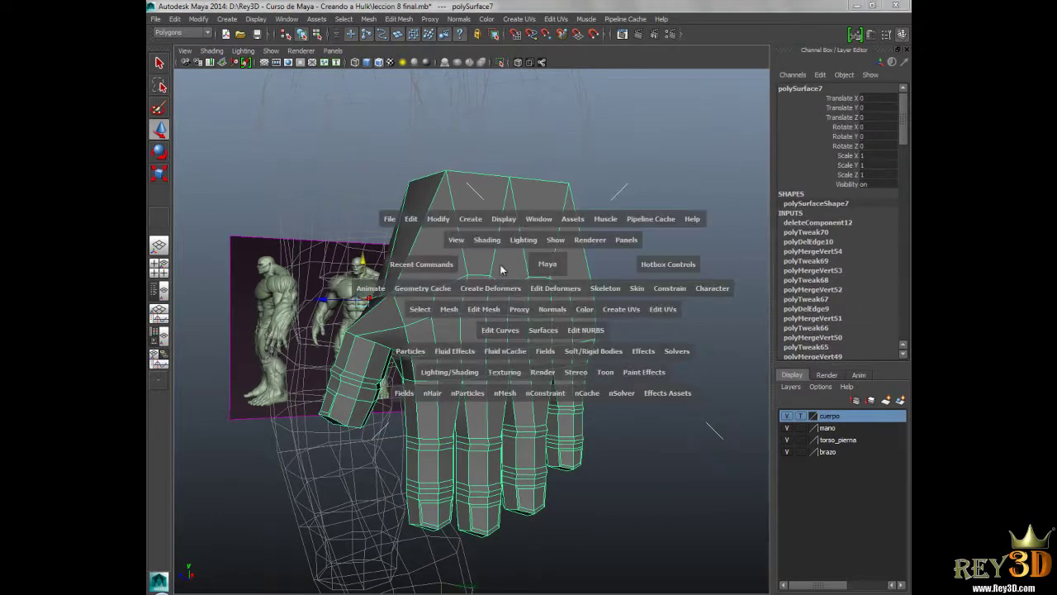
pyautogui.moveTo(324, 259)
pyautogui.mouseDown()
pyautogui.moveTo(238, 257)
pyautogui.moveTo(289, 232)
pyautogui.mouseUp()
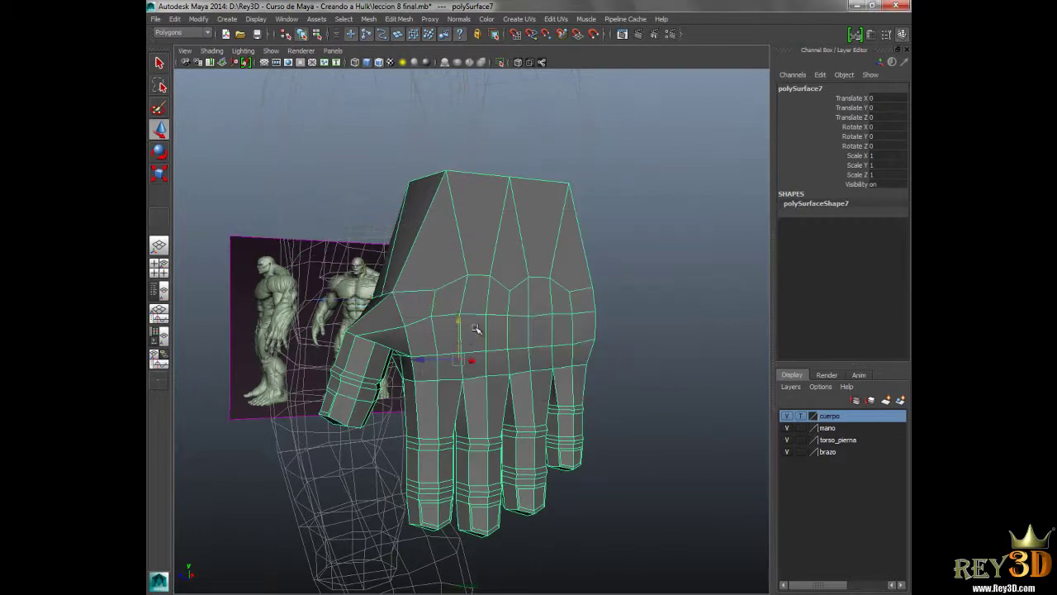
# - Activate the Sculpt Geometry Tool and relax the hand's knuckle area with an enlarged brush
pyautogui.keyDown('alt'); pyautogui.moveTo(576, 332); pyautogui.dragTo(538, 330); pyautogui.keyUp('alt')
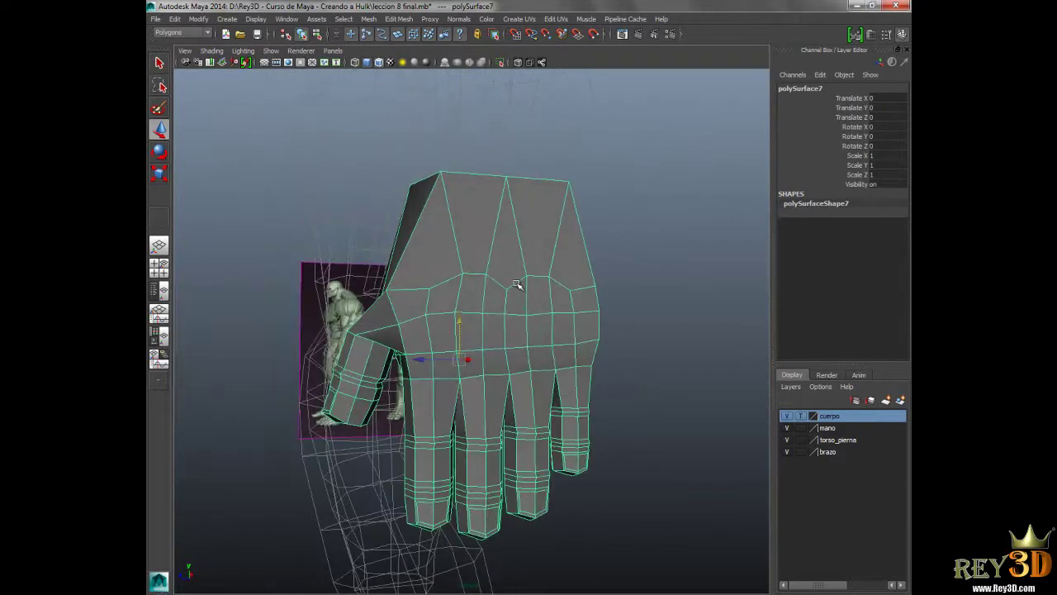
pyautogui.rightClick(517, 285)
pyautogui.moveTo(488, 451)
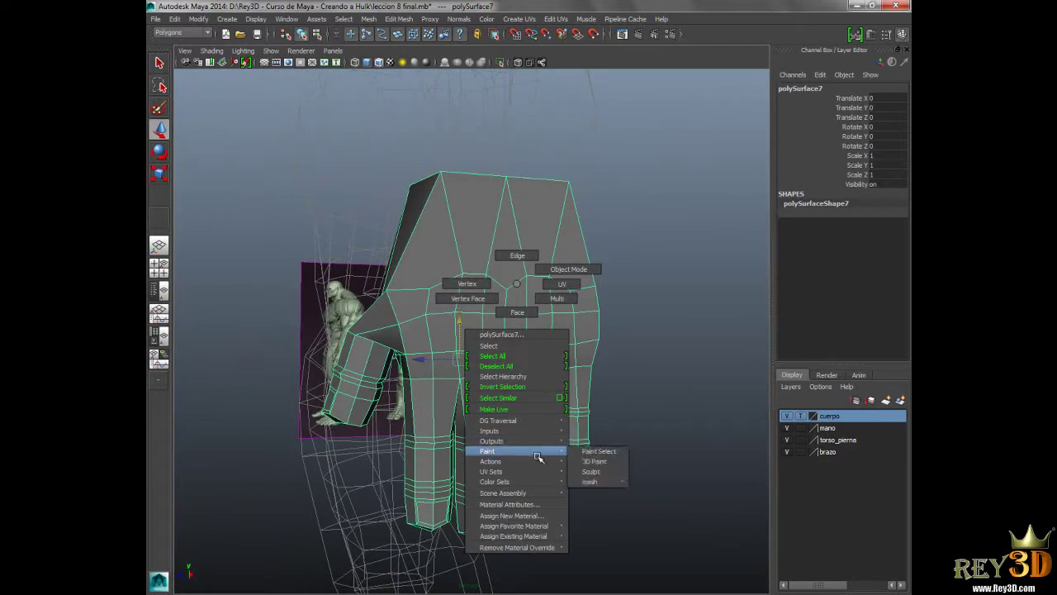
pyautogui.click(598, 471)
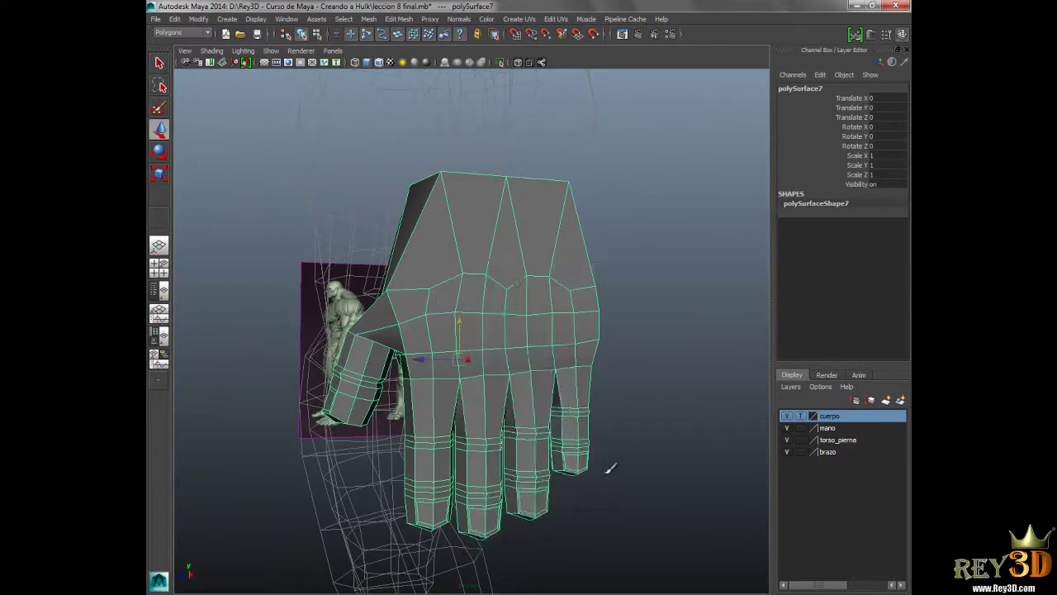
pyautogui.keyDown('alt'); pyautogui.moveTo(523, 330); pyautogui.dragTo(639, 281, button='right'); pyautogui.keyUp('alt')
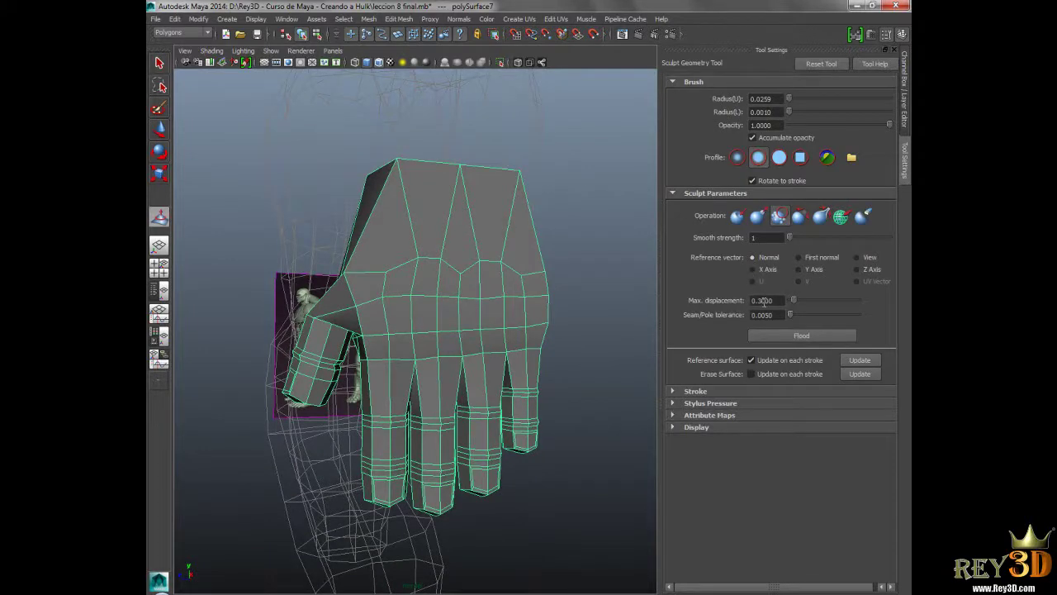
pyautogui.scroll(3, 649, 302)
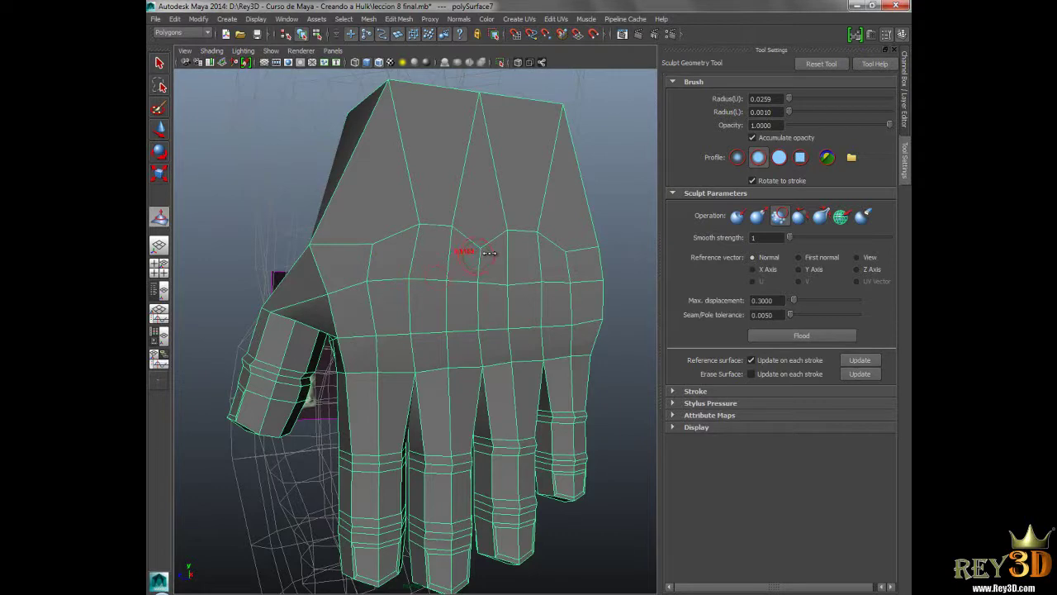
pyautogui.moveTo(488, 252); pyautogui.dragTo(706, 176)
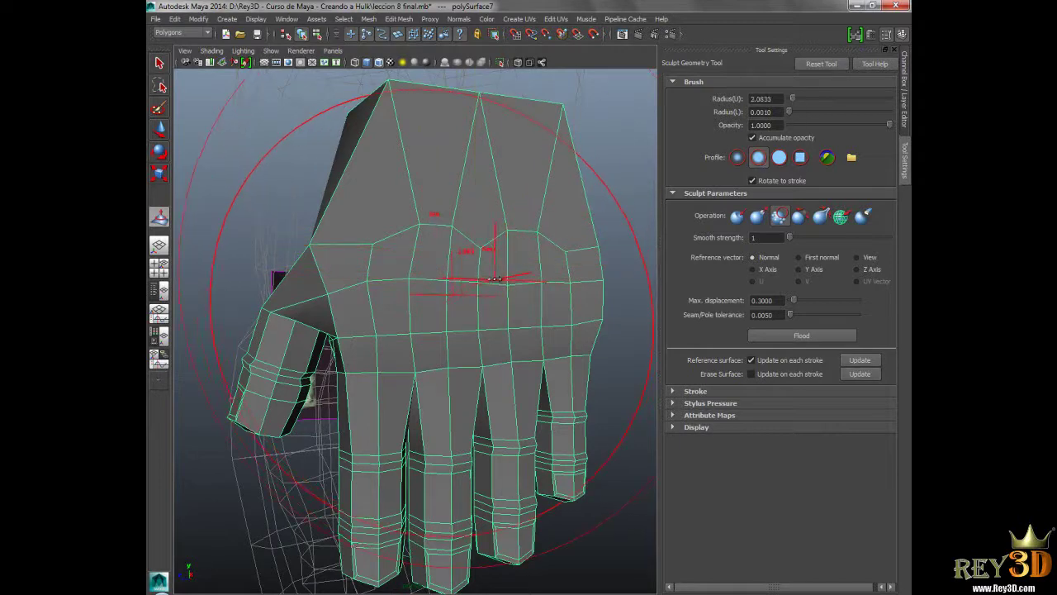
pyautogui.moveTo(495, 279); pyautogui.dragTo(461, 278)
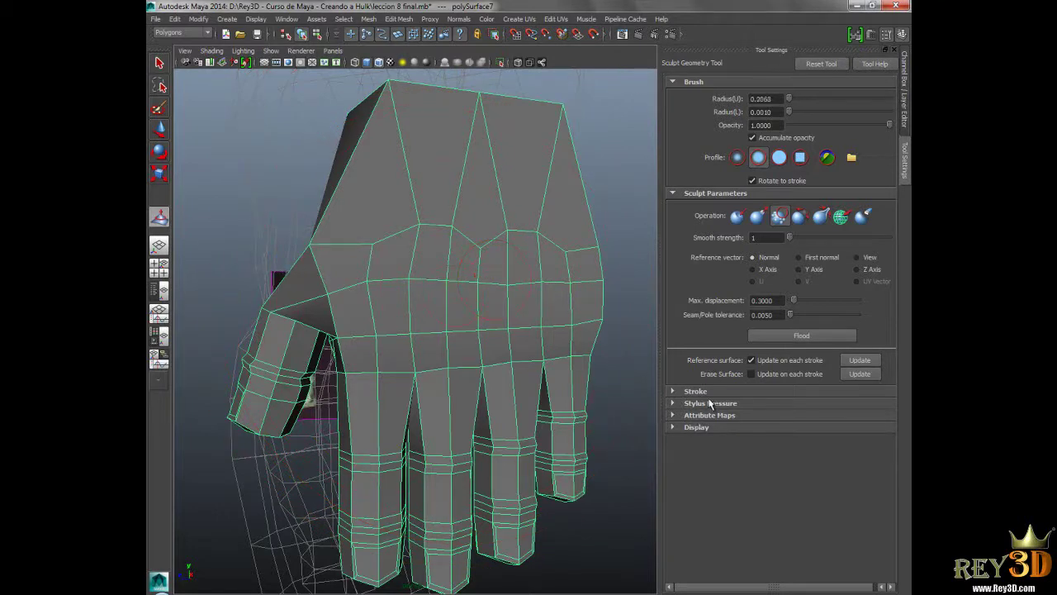
# - Expand the Stroke options and reset the sculpt tool to its default settings
pyautogui.click(729, 391)
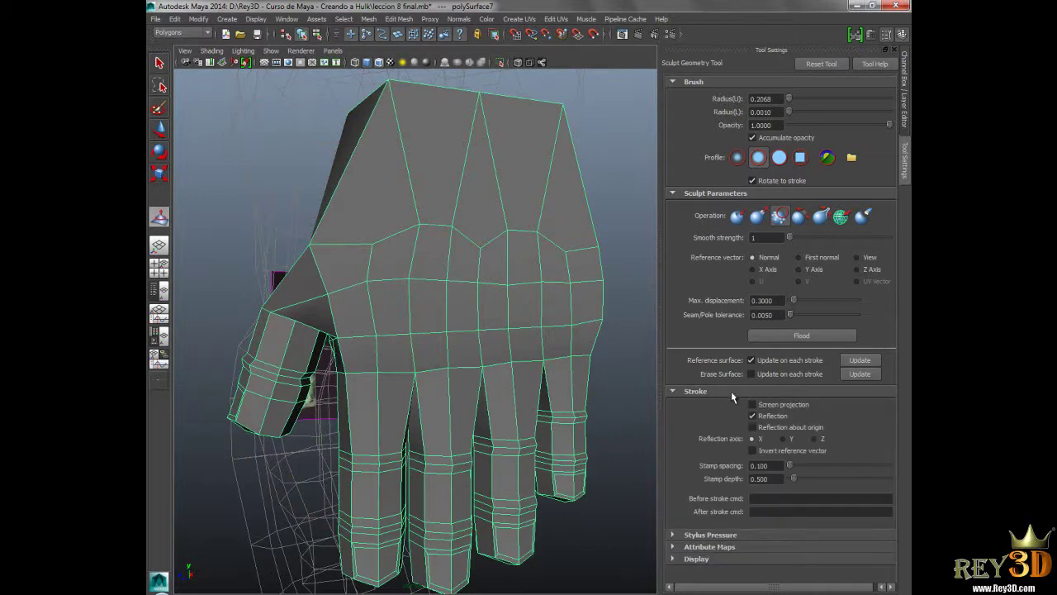
pyautogui.moveTo(607, 322)
pyautogui.keyDown('alt'); pyautogui.mouseDown()
pyautogui.moveTo(475, 251)
pyautogui.moveTo(484, 255)
pyautogui.moveTo(475, 287)
pyautogui.mouseUp(); pyautogui.keyUp('alt')
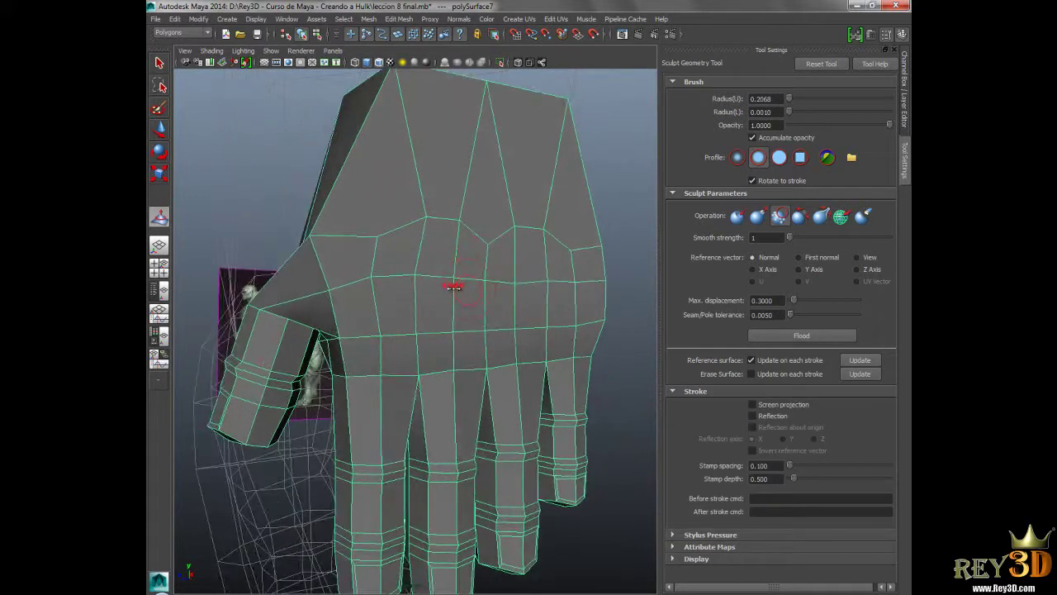
pyautogui.keyDown('alt'); pyautogui.moveTo(464, 300); pyautogui.dragTo(487, 299); pyautogui.keyUp('alt')
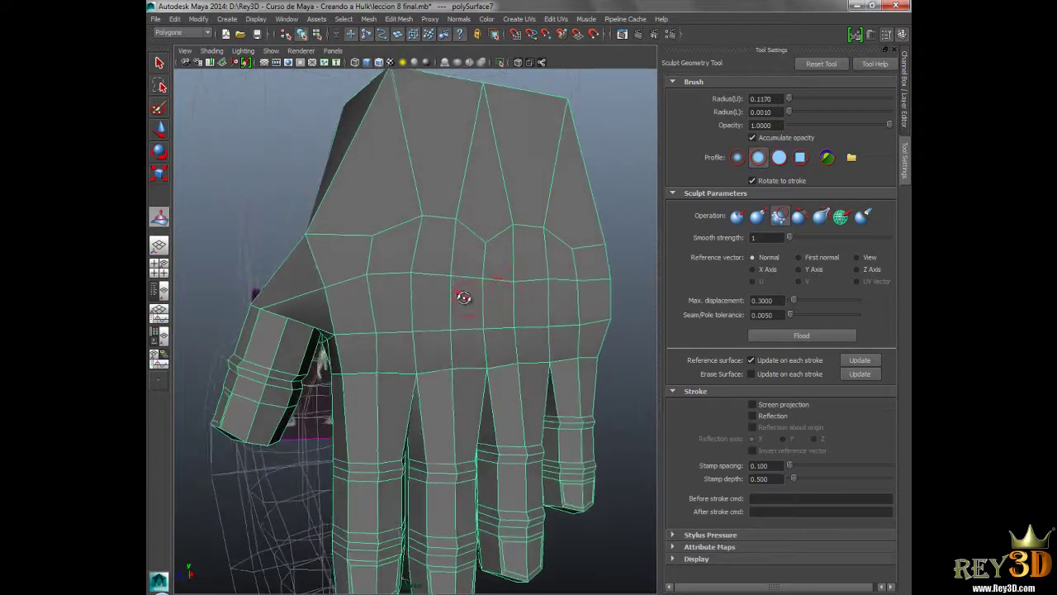
pyautogui.click(821, 64)
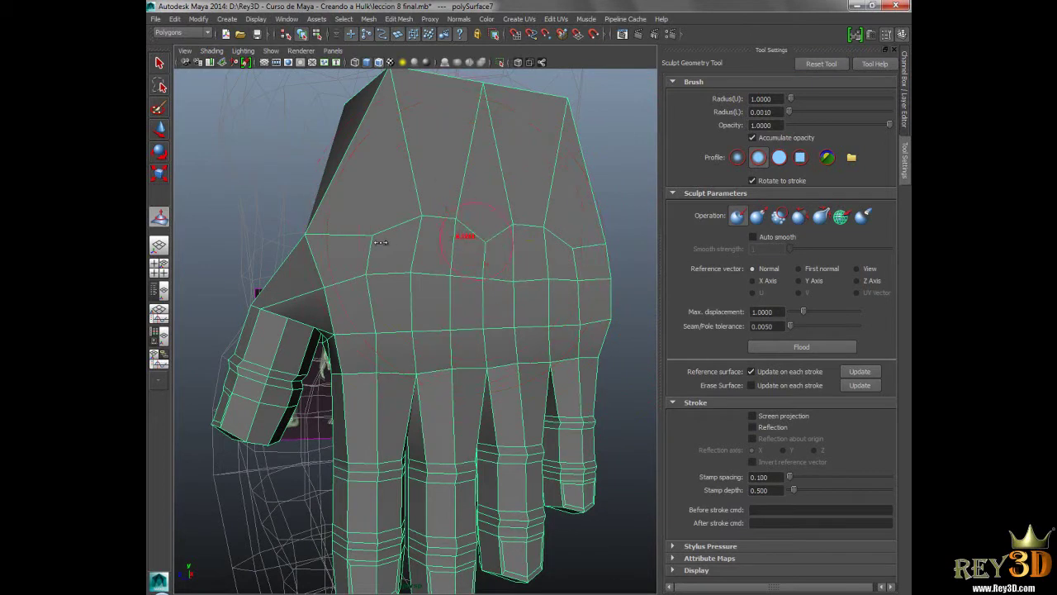
# - Shrink the sculpt brush radius to about 0.06 and push the upper palm
pyautogui.moveTo(371, 244); pyautogui.dragTo(374, 246)
pyautogui.click(695, 402)
pyautogui.moveTo(467, 334)
pyautogui.keyDown('alt'); pyautogui.mouseDown()
pyautogui.moveTo(465, 307)
pyautogui.moveTo(421, 236)
pyautogui.mouseUp(); pyautogui.keyUp('alt')
pyautogui.moveTo(772, 311); pyautogui.dragTo(703, 308)
pyautogui.write('0.3')
pyautogui.moveTo(366, 278)
pyautogui.keyDown('alt'); pyautogui.mouseDown()
pyautogui.moveTo(429, 284)
pyautogui.moveTo(413, 276)
pyautogui.mouseUp(); pyautogui.keyUp('alt')
pyautogui.moveTo(342, 224); pyautogui.dragTo(584, 296)
# - Confirm a maximum displacement of 0.1 and inspect the knuckles from several angles
pyautogui.click(776, 312)
pyautogui.press('Return')
pyautogui.keyDown('alt'); pyautogui.moveTo(413, 236); pyautogui.dragTo(463, 223); pyautogui.keyUp('alt')
pyautogui.moveTo(499, 289)
pyautogui.keyDown('alt'); pyautogui.mouseDown()
pyautogui.moveTo(479, 300)
pyautogui.moveTo(500, 207)
pyautogui.mouseUp(); pyautogui.keyUp('alt')
pyautogui.moveTo(505, 299)
pyautogui.keyDown('alt'); pyautogui.mouseDown()
pyautogui.moveTo(460, 300)
pyautogui.moveTo(496, 297)
pyautogui.moveTo(504, 261)
pyautogui.moveTo(463, 289)
pyautogui.moveTo(455, 334)
pyautogui.moveTo(427, 338)
pyautogui.moveTo(382, 302)
pyautogui.moveTo(502, 283)
pyautogui.moveTo(401, 272)
pyautogui.moveTo(466, 285)
pyautogui.mouseUp(); pyautogui.keyUp('alt')
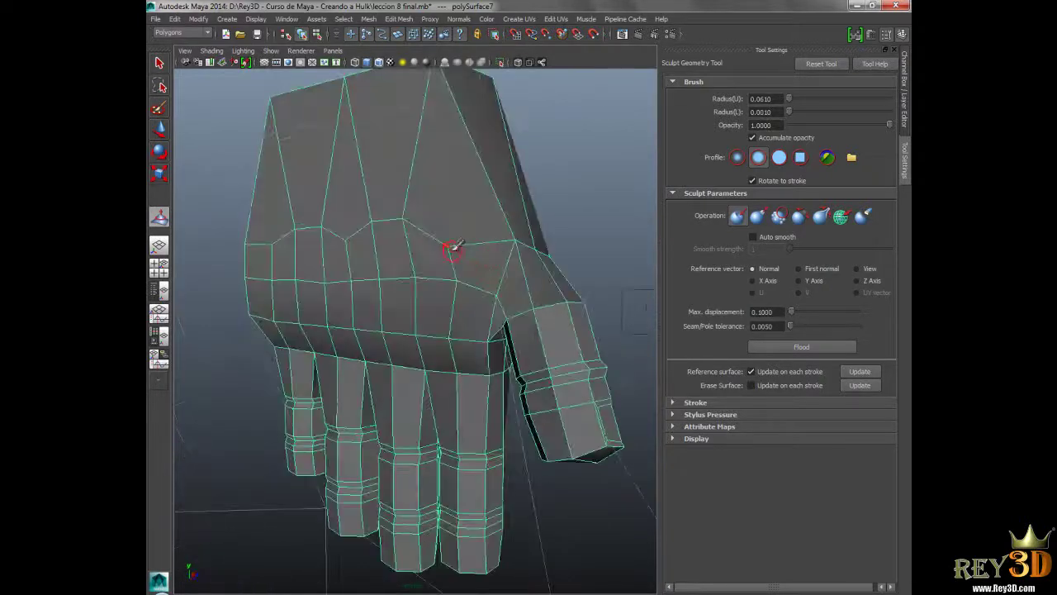
pyautogui.moveTo(406, 228)
pyautogui.keyDown('alt'); pyautogui.mouseDown()
pyautogui.moveTo(463, 330)
pyautogui.moveTo(448, 330)
pyautogui.moveTo(534, 322)
pyautogui.moveTo(406, 314)
pyautogui.moveTo(473, 335)
pyautogui.mouseUp(); pyautogui.keyUp('alt')
# - Reselect the hand with the Move Tool and switch it to vertex editing
pyautogui.press('w')
pyautogui.click(534, 360)
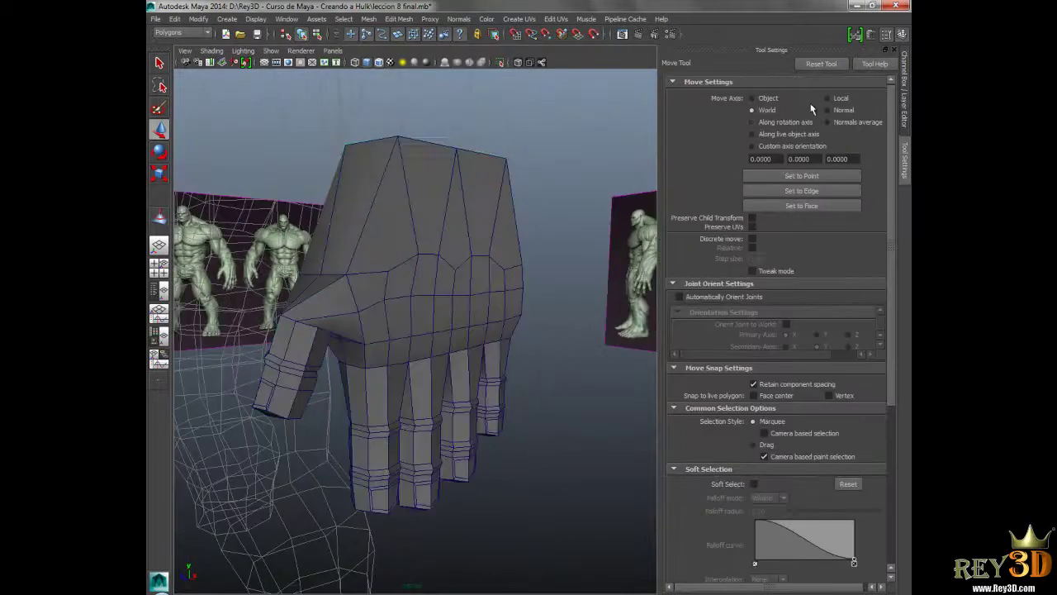
pyautogui.click(886, 35)
pyautogui.moveTo(550, 347)
pyautogui.keyDown('alt'); pyautogui.mouseDown()
pyautogui.moveTo(569, 347)
pyautogui.moveTo(472, 245)
pyautogui.mouseUp(); pyautogui.keyUp('alt')
pyautogui.click(471, 337)
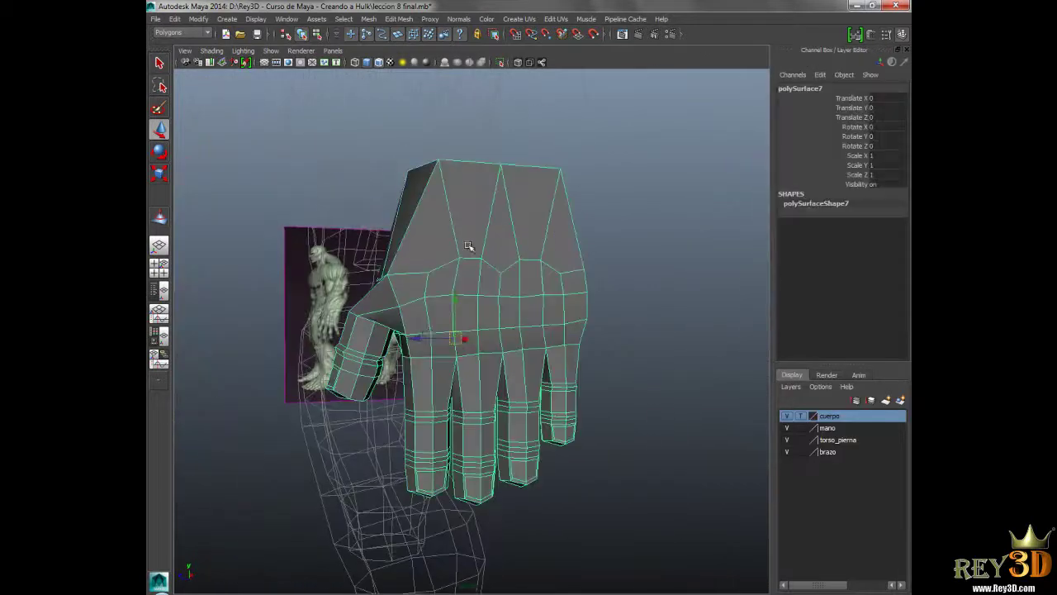
pyautogui.moveTo(470, 337)
pyautogui.keyDown('alt'); pyautogui.mouseDown()
pyautogui.moveTo(519, 338)
pyautogui.moveTo(446, 347)
pyautogui.moveTo(543, 259)
pyautogui.mouseUp(); pyautogui.keyUp('alt')
pyautogui.moveTo(543, 259); pyautogui.dragTo(502, 256, button='right')
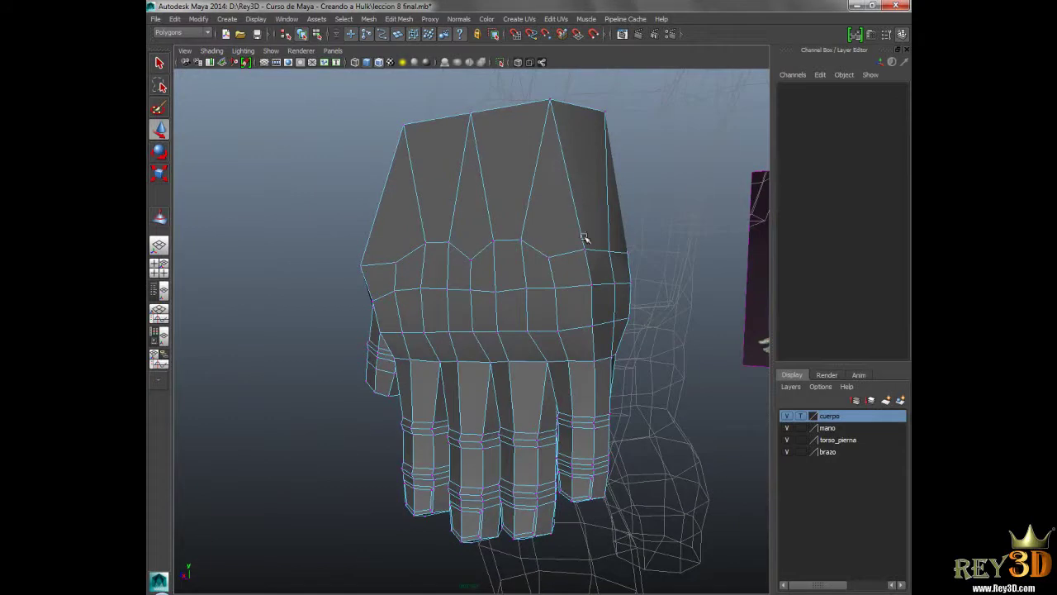
# - Adjust the side-edge vertices and finger-base corner vertex against the Hulk reference
pyautogui.click(584, 249)
pyautogui.keyDown('shift'); pyautogui.click(591, 285); pyautogui.keyUp('shift')
pyautogui.moveTo(593, 326)
pyautogui.keyDown('alt'); pyautogui.mouseDown()
pyautogui.moveTo(571, 332)
pyautogui.moveTo(594, 332)
pyautogui.moveTo(578, 288)
pyautogui.moveTo(578, 321)
pyautogui.moveTo(520, 329)
pyautogui.moveTo(392, 316)
pyautogui.moveTo(427, 306)
pyautogui.moveTo(389, 301)
pyautogui.moveTo(437, 272)
pyautogui.moveTo(486, 271)
pyautogui.moveTo(533, 271)
pyautogui.moveTo(572, 301)
pyautogui.mouseUp(); pyautogui.keyUp('alt')
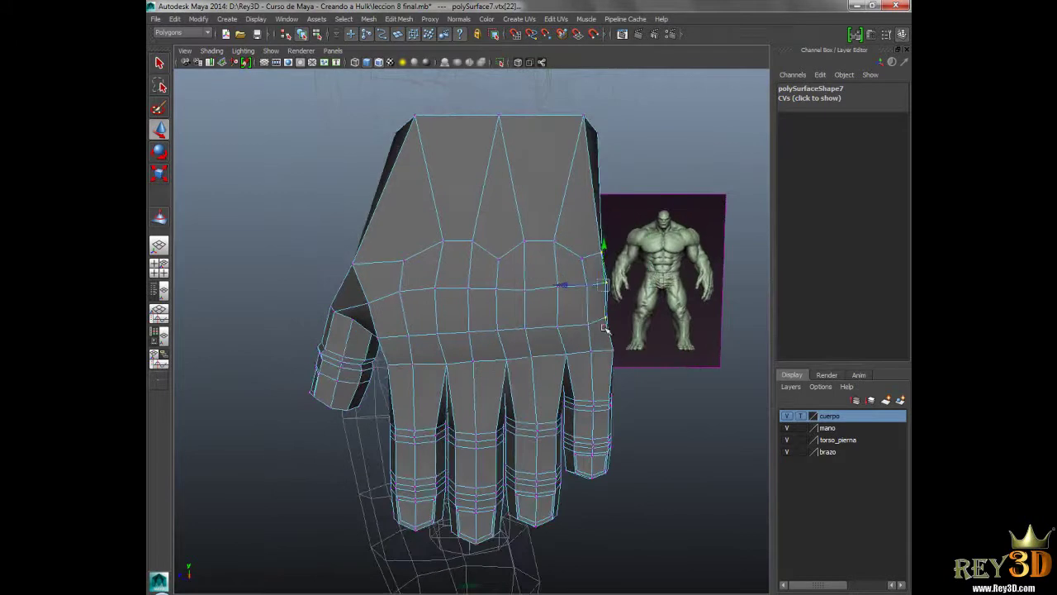
pyautogui.click(614, 351)
pyautogui.moveTo(614, 350)
pyautogui.keyDown('alt'); pyautogui.mouseDown()
pyautogui.moveTo(519, 278)
pyautogui.moveTo(521, 314)
pyautogui.moveTo(479, 323)
pyautogui.moveTo(402, 300)
pyautogui.moveTo(405, 285)
pyautogui.mouseUp(); pyautogui.keyUp('alt')
pyautogui.scroll(-2, 401, 302)
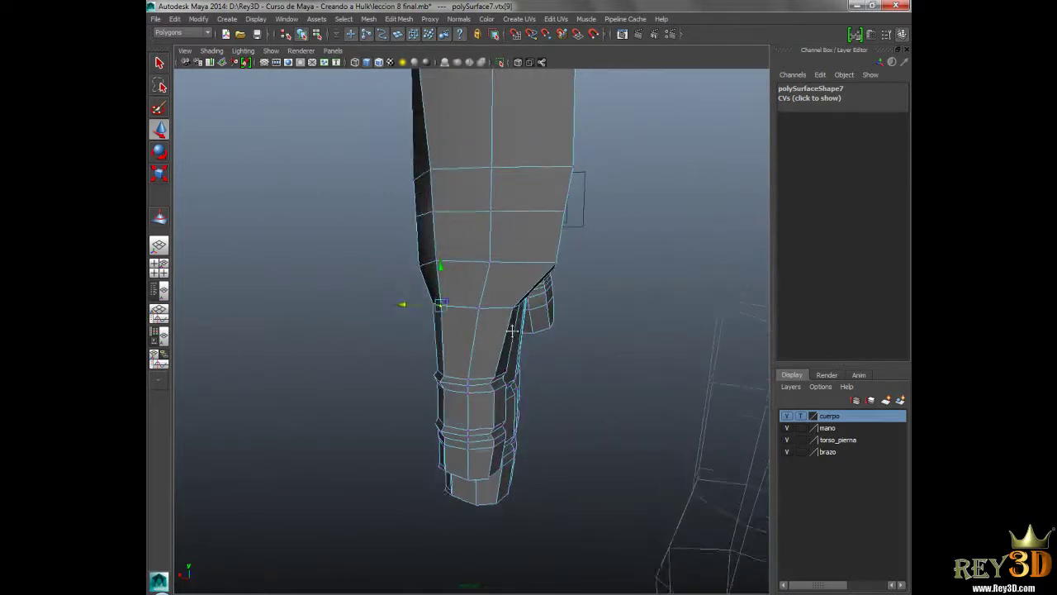
pyautogui.scroll(-2, 389, 354)
pyautogui.scroll(-2, 401, 349)
# - Reposition vertices along the hand's sides and at the left knuckle edge
pyautogui.moveTo(401, 349)
pyautogui.keyDown('alt'); pyautogui.mouseDown()
pyautogui.moveTo(489, 297)
pyautogui.moveTo(504, 314)
pyautogui.mouseUp(); pyautogui.keyUp('alt')
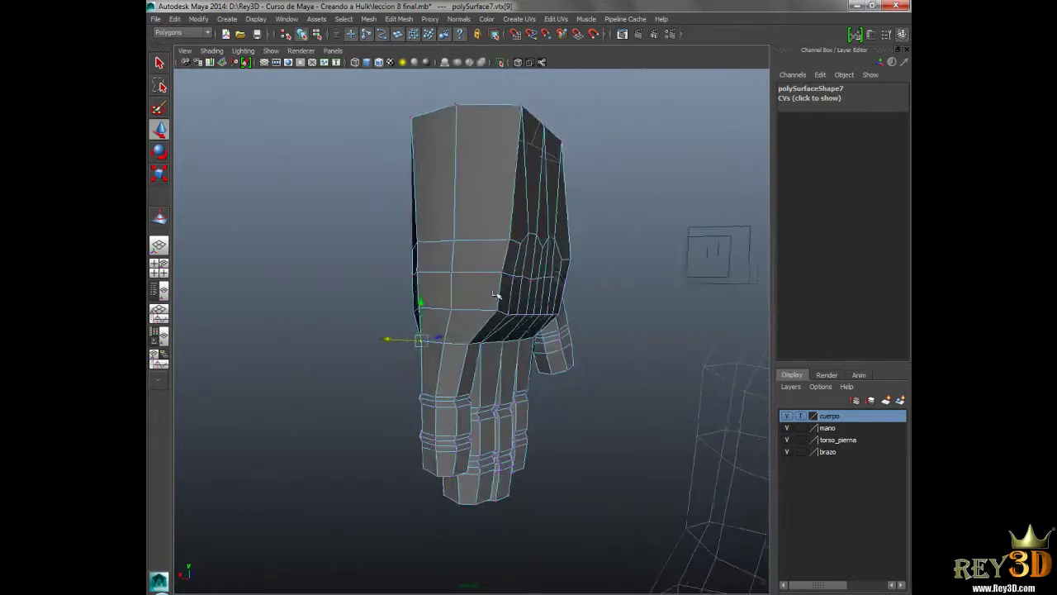
pyautogui.click(502, 307)
pyautogui.keyDown('shift'); pyautogui.click(508, 264); pyautogui.keyUp('shift')
pyautogui.moveTo(518, 225)
pyautogui.keyDown('alt'); pyautogui.mouseDown()
pyautogui.moveTo(502, 251)
pyautogui.moveTo(513, 262)
pyautogui.moveTo(485, 267)
pyautogui.mouseUp(); pyautogui.keyUp('alt')
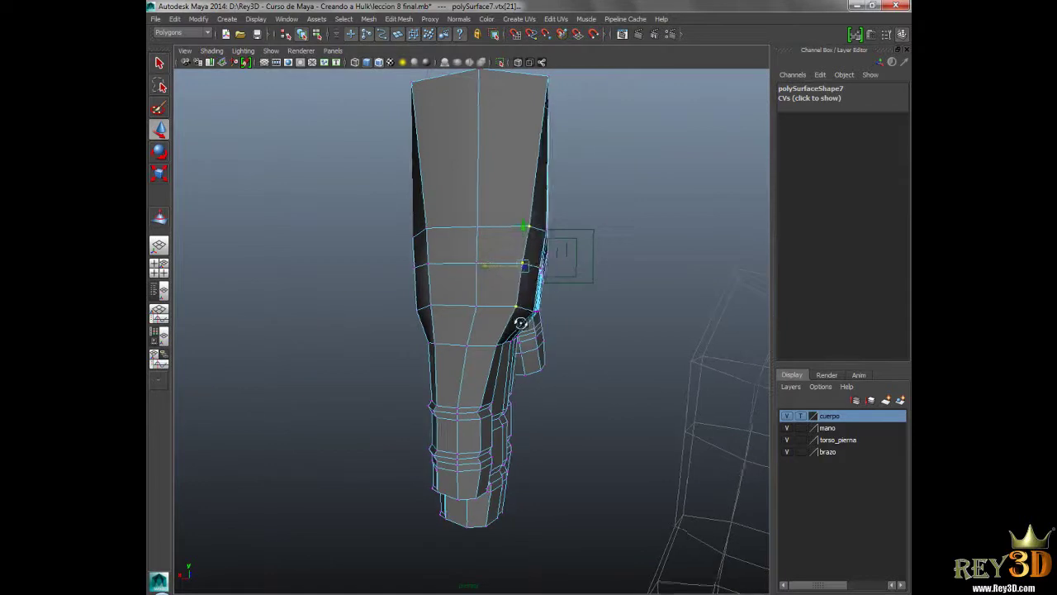
pyautogui.keyDown('alt'); pyautogui.moveTo(544, 323); pyautogui.dragTo(420, 319); pyautogui.keyUp('alt')
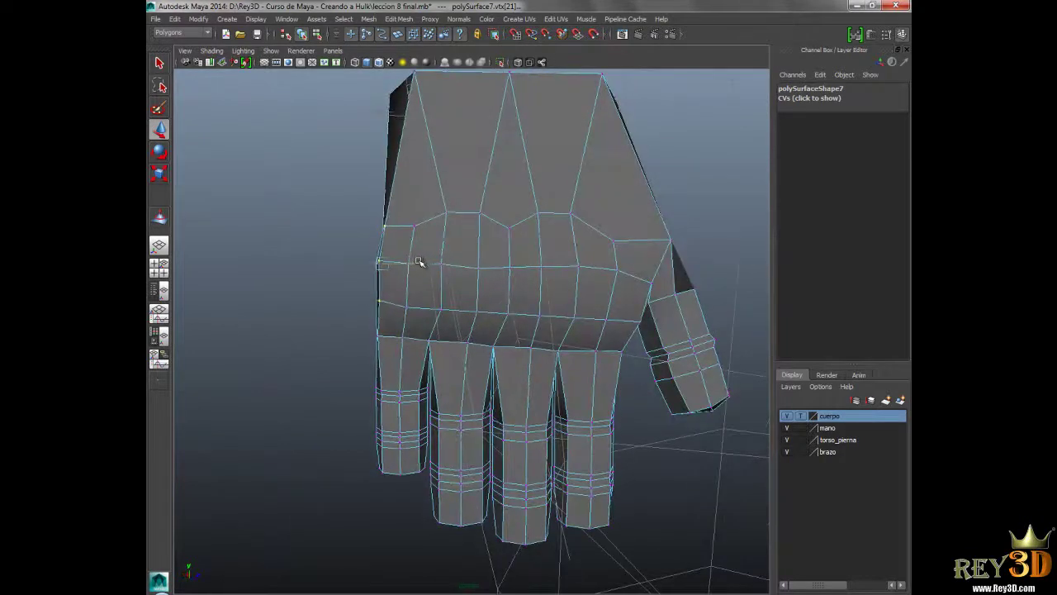
pyautogui.keyDown('alt'); pyautogui.moveTo(402, 358); pyautogui.dragTo(381, 351); pyautogui.keyUp('alt')
pyautogui.click(378, 335)
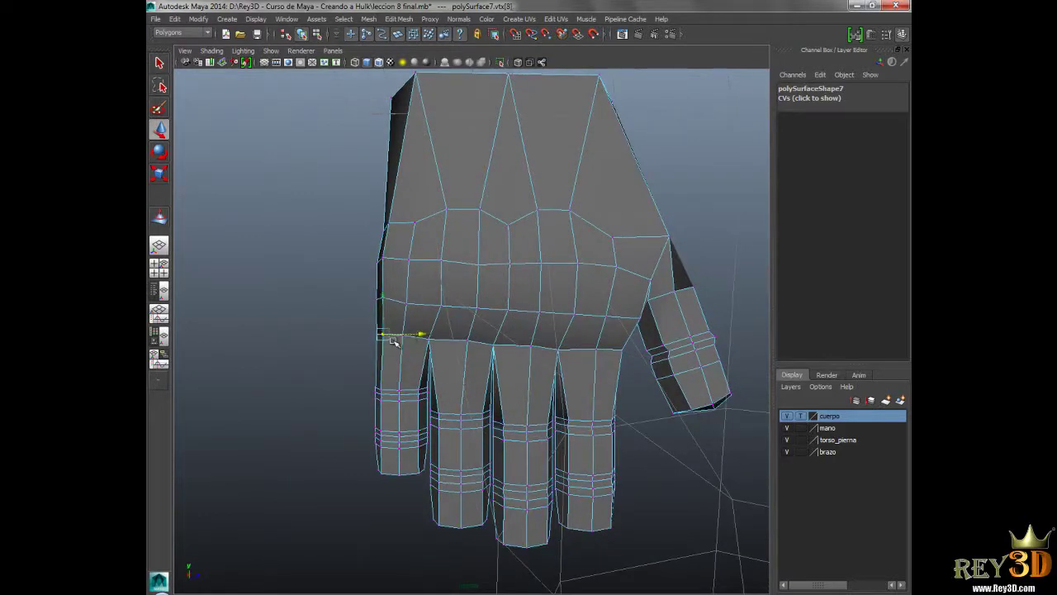
pyautogui.keyDown('alt'); pyautogui.moveTo(411, 335); pyautogui.dragTo(498, 356); pyautogui.keyUp('alt')
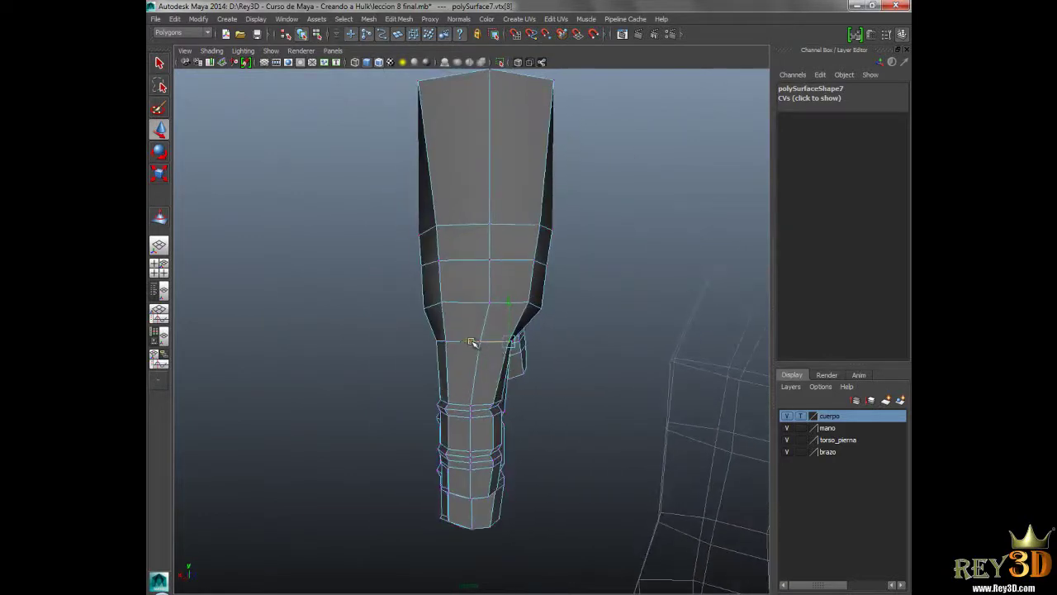
pyautogui.moveTo(467, 342)
pyautogui.keyDown('alt'); pyautogui.mouseDown()
pyautogui.moveTo(559, 344)
pyautogui.moveTo(472, 330)
pyautogui.moveTo(498, 342)
pyautogui.moveTo(492, 318)
pyautogui.moveTo(465, 302)
pyautogui.mouseUp(); pyautogui.keyUp('alt')
# - Drag the thumb-base vertex outward along X to broaden the thumb's join with the palm
pyautogui.click(492, 314)
pyautogui.press('q')
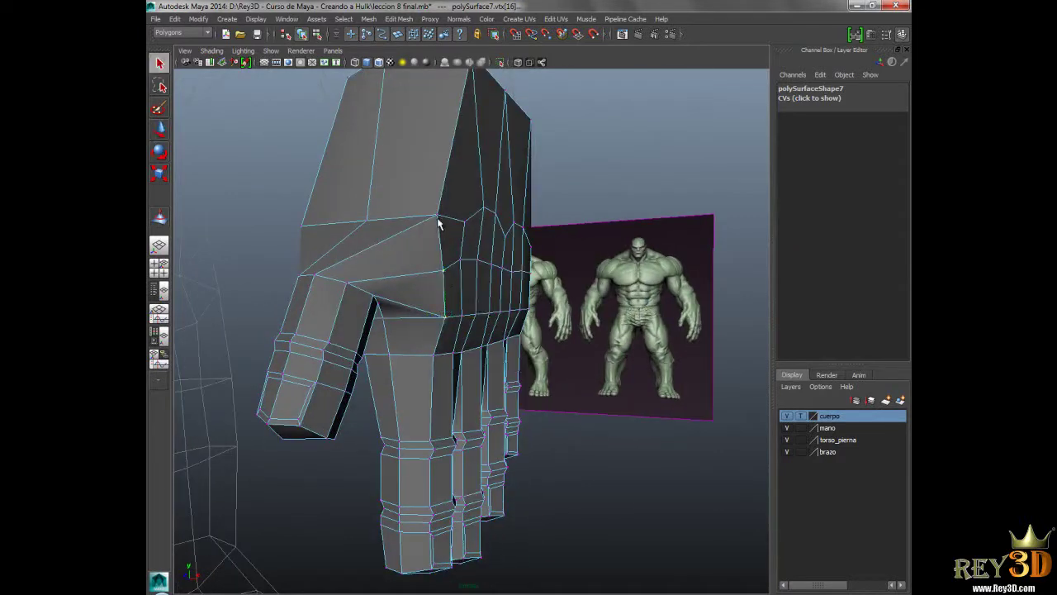
pyautogui.moveTo(455, 302)
pyautogui.keyDown('alt'); pyautogui.mouseDown()
pyautogui.moveTo(529, 301)
pyautogui.moveTo(548, 272)
pyautogui.moveTo(484, 345)
pyautogui.moveTo(304, 327)
pyautogui.mouseUp(); pyautogui.keyUp('alt')
pyautogui.press('w')
pyautogui.moveTo(271, 282)
pyautogui.mouseDown()
pyautogui.moveTo(337, 347)
pyautogui.moveTo(396, 349)
pyautogui.moveTo(303, 347)
pyautogui.moveTo(330, 349)
pyautogui.moveTo(314, 351)
pyautogui.mouseUp()
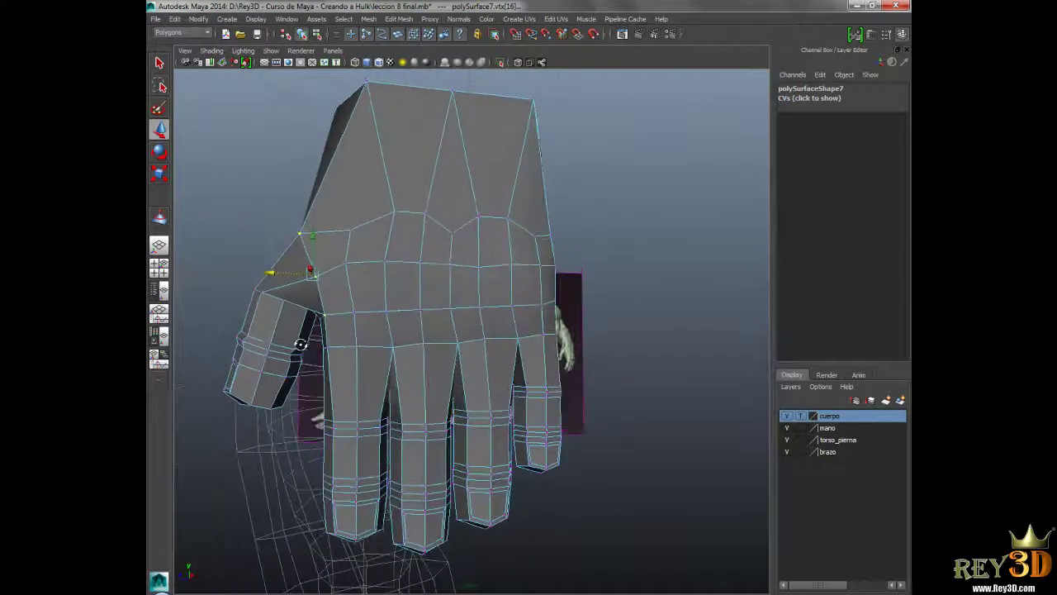
pyautogui.click(299, 348)
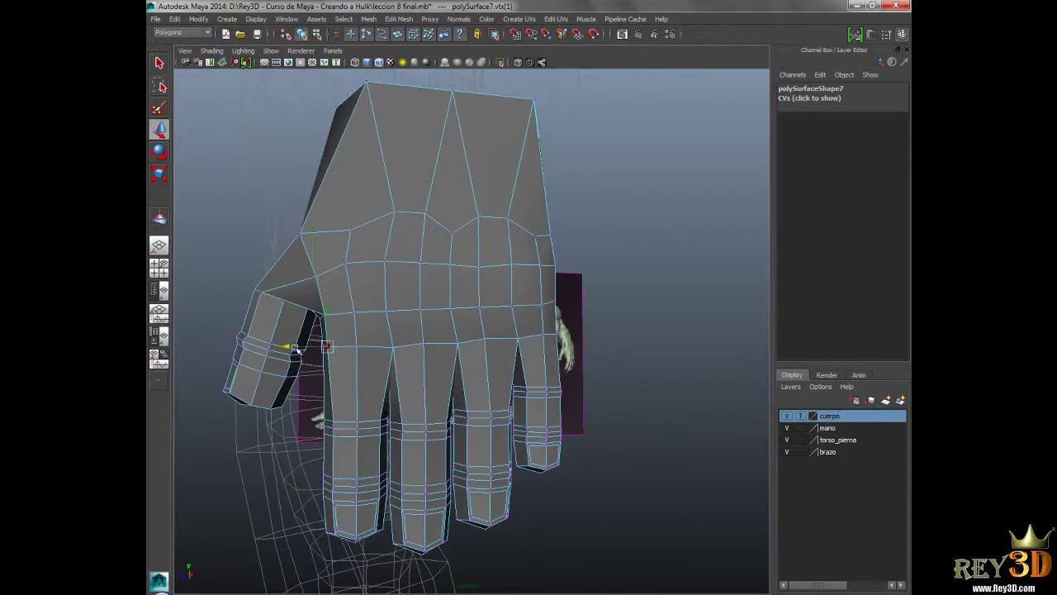
pyautogui.moveTo(299, 348)
pyautogui.keyDown('alt'); pyautogui.mouseDown()
pyautogui.moveTo(431, 346)
pyautogui.moveTo(529, 374)
pyautogui.moveTo(471, 346)
pyautogui.moveTo(446, 302)
pyautogui.mouseUp(); pyautogui.keyUp('alt')
pyautogui.moveTo(446, 302); pyautogui.dragTo(605, 334, button='right')
pyautogui.moveTo(605, 334)
pyautogui.keyDown('alt'); pyautogui.mouseDown()
pyautogui.moveTo(585, 378)
pyautogui.moveTo(487, 382)
pyautogui.moveTo(536, 408)
pyautogui.moveTo(522, 400)
pyautogui.mouseUp(); pyautogui.keyUp('alt')
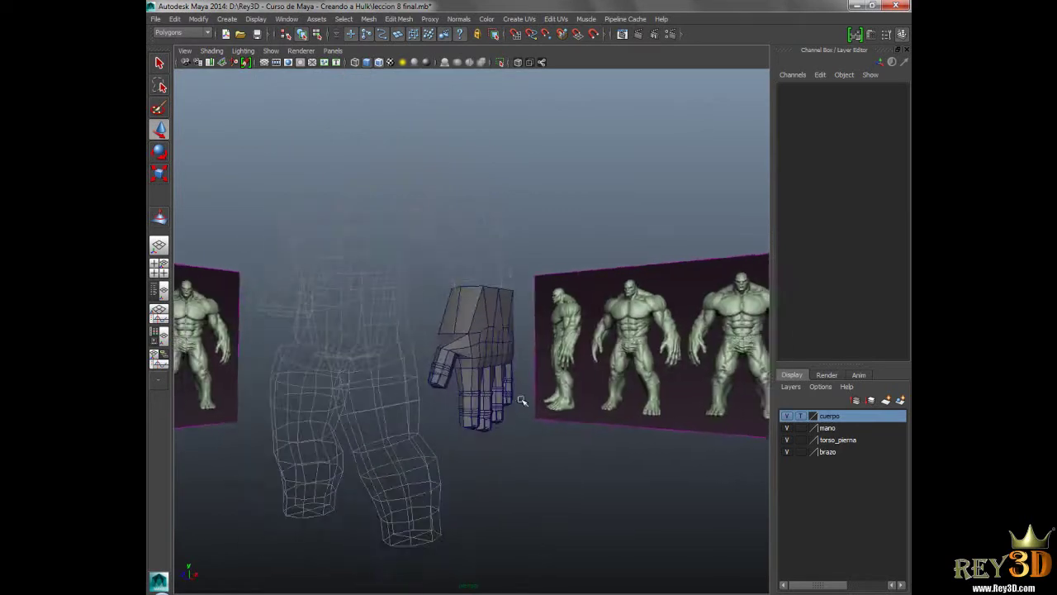
# - Clear the T on the cuerpo layer so the body is editable and shaded again
pyautogui.click(800, 416)
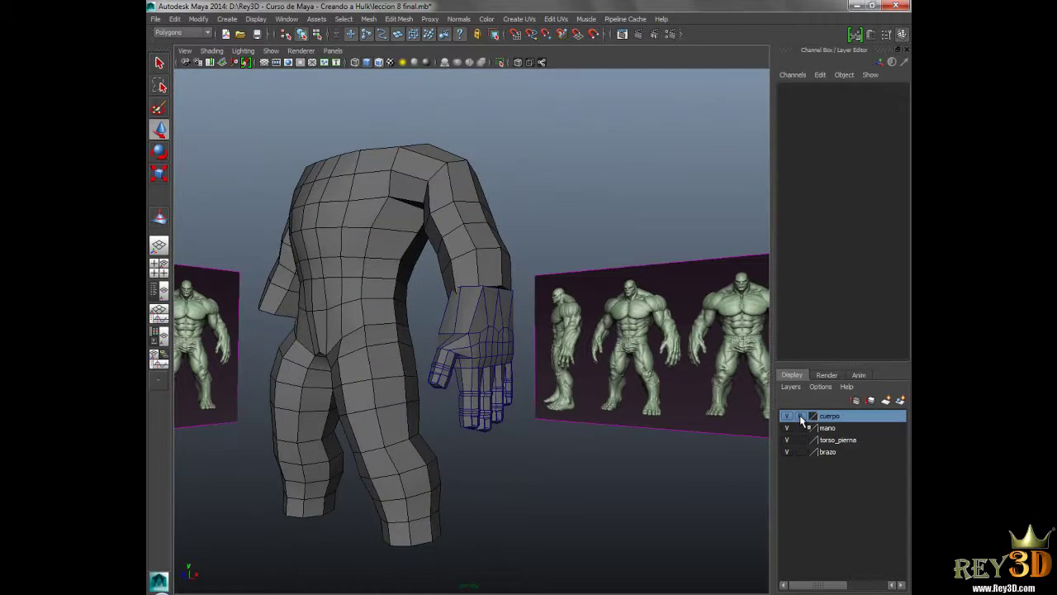
pyautogui.moveTo(506, 299)
pyautogui.keyDown('alt'); pyautogui.mouseDown()
pyautogui.moveTo(495, 265)
pyautogui.moveTo(613, 323)
pyautogui.mouseUp(); pyautogui.keyUp('alt')
pyautogui.scroll(3, 500, 246)
# - Assign the selected hand to a new layer and open it to rename as mano
pyautogui.click(520, 330)
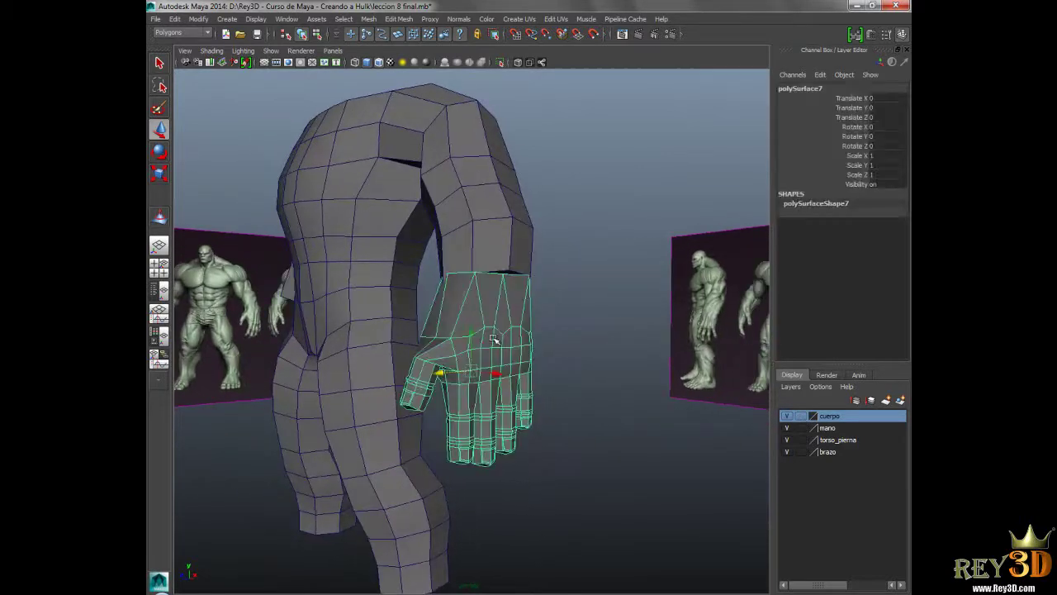
pyautogui.keyDown('alt'); pyautogui.moveTo(545, 347); pyautogui.dragTo(604, 365); pyautogui.keyUp('alt')
pyautogui.click(900, 401)
pyautogui.doubleClick(830, 416)
pyautogui.write('mano')
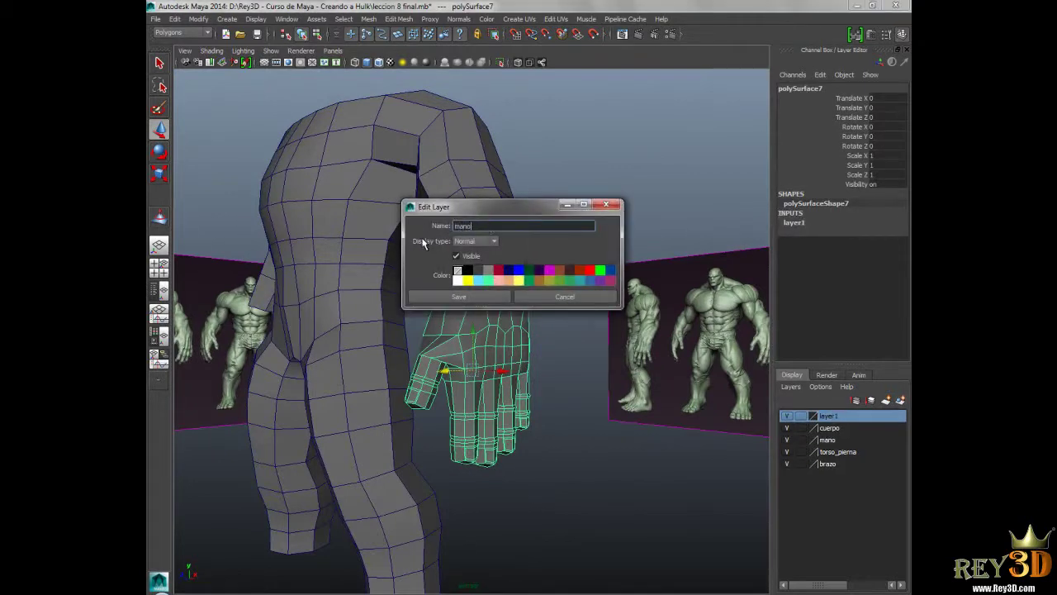
# - Save the layer name, accept the duplicate-name warning, and save it as mano2
pyautogui.click(465, 296)
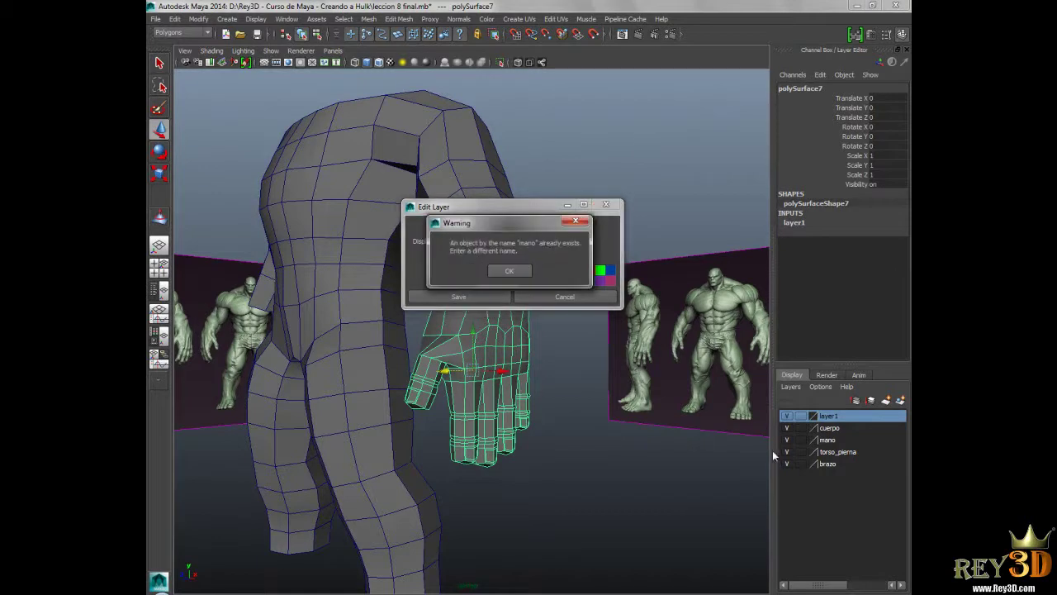
pyautogui.click(511, 271)
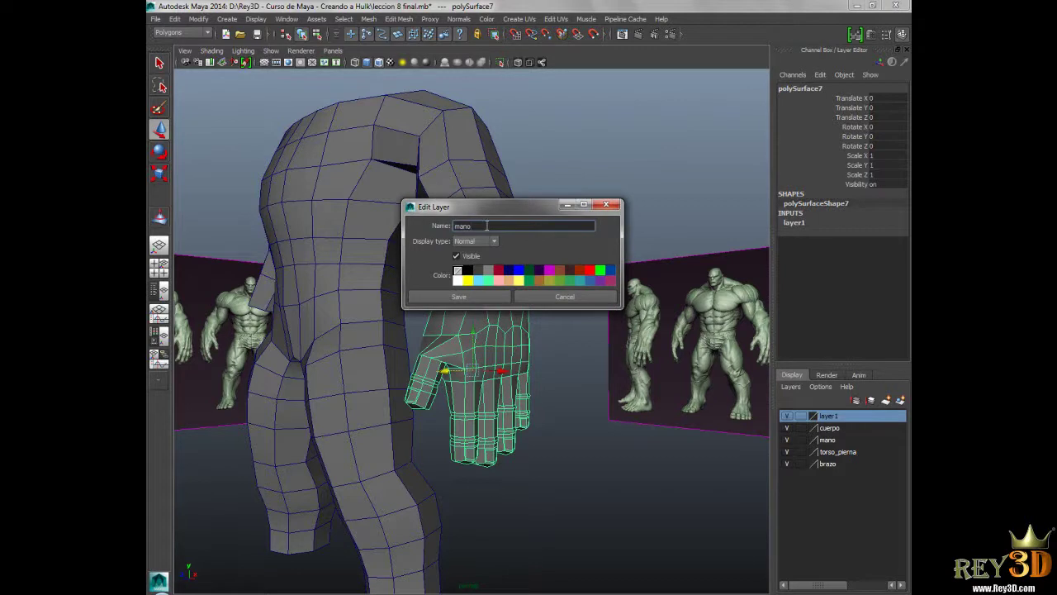
pyautogui.click(481, 301)
# - Hide mano2, delete the arm's three end-cap faces, then show the mano2 hand again
pyautogui.click(786, 415)
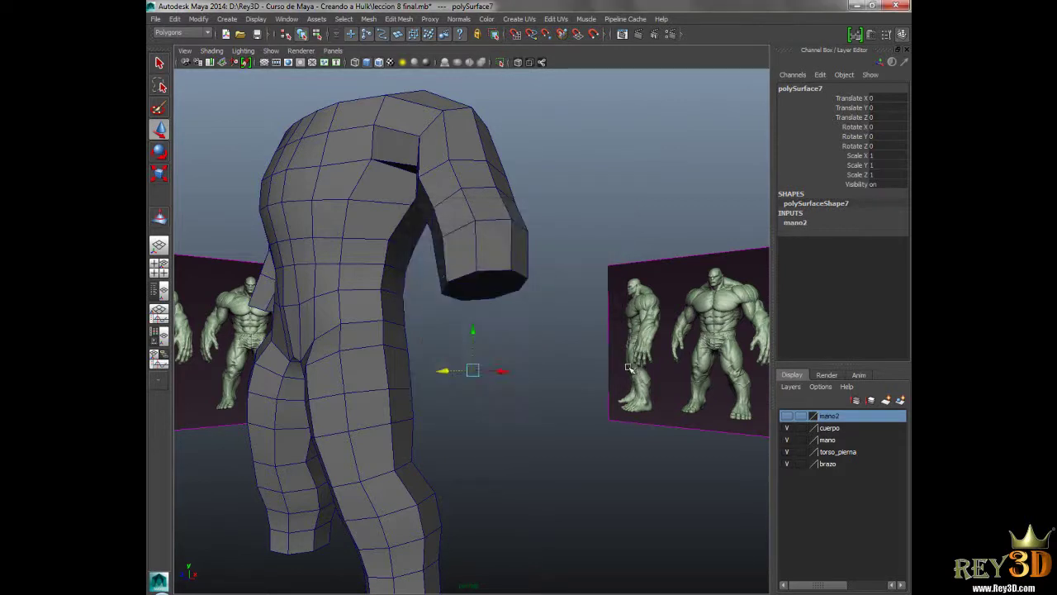
pyautogui.scroll(3, 466, 318)
pyautogui.click(485, 229)
pyautogui.moveTo(485, 229); pyautogui.dragTo(485, 248, button='right')
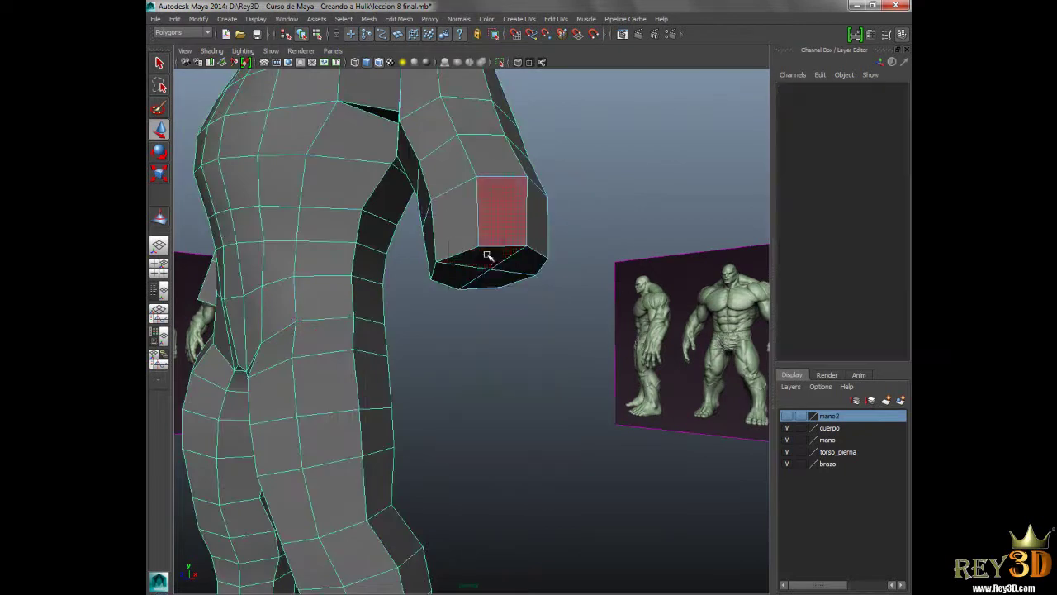
pyautogui.click(485, 277)
pyautogui.keyDown('shift'); pyautogui.click(533, 261); pyautogui.keyUp('shift')
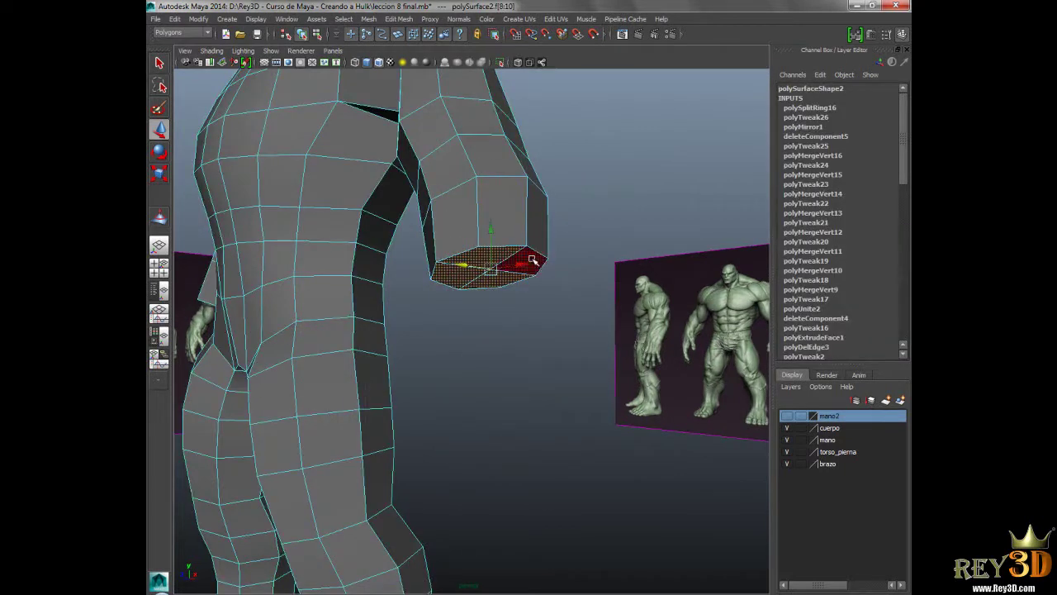
pyautogui.press('Delete')
pyautogui.moveTo(596, 293)
pyautogui.keyDown('alt'); pyautogui.mouseDown()
pyautogui.moveTo(574, 289)
pyautogui.moveTo(588, 290)
pyautogui.mouseUp(); pyautogui.keyUp('alt')
pyautogui.moveTo(486, 157); pyautogui.dragTo(529, 145, button='right')
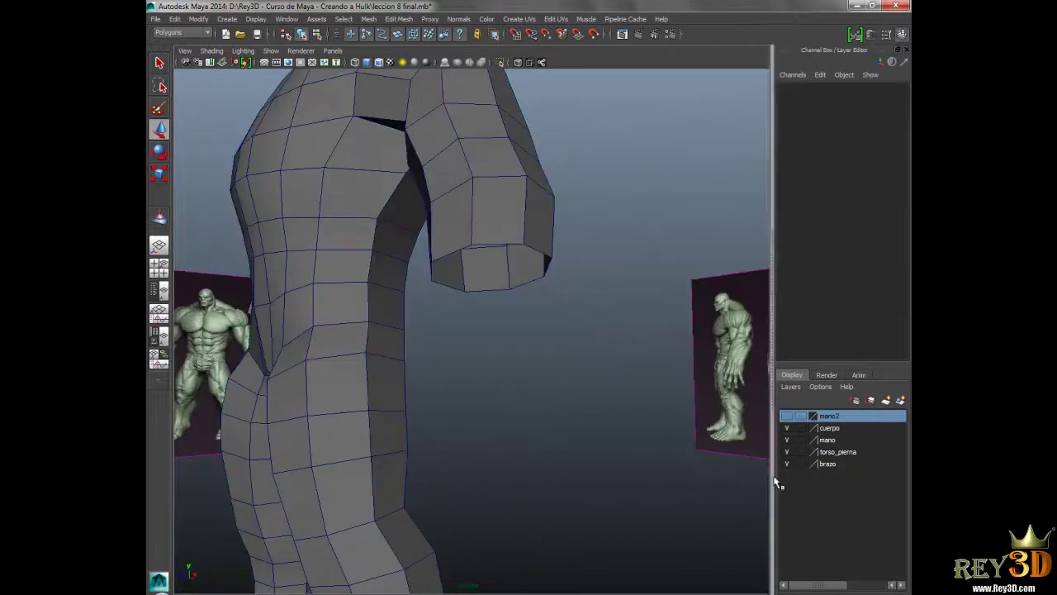
pyautogui.click(787, 415)
# - Combine the arm and hand into polySurface8 and inspect the open wrist seam in vertex mode
pyautogui.click(496, 278)
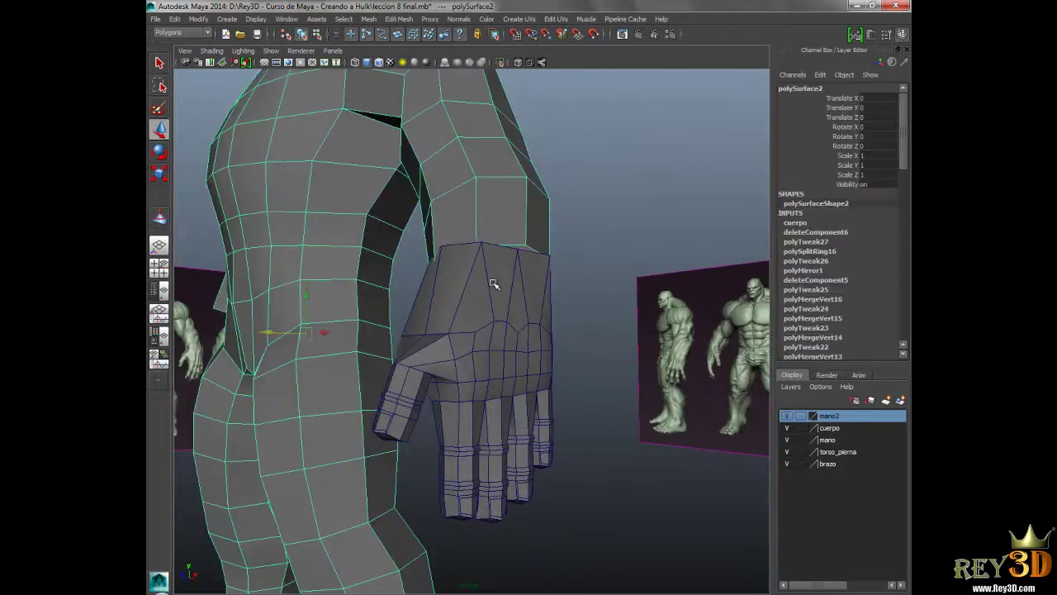
pyautogui.keyDown('shift'); pyautogui.click(501, 207); pyautogui.keyUp('shift')
pyautogui.keyDown('shift'); pyautogui.rightClick(498, 210); pyautogui.keyUp('shift')
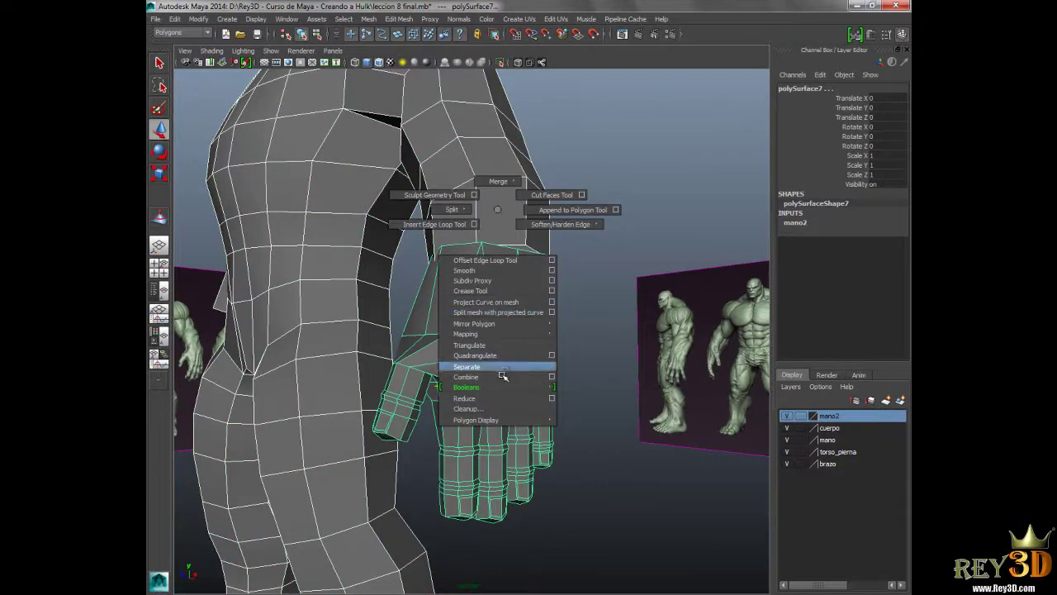
pyautogui.keyDown('shift'); pyautogui.moveTo(498, 210); pyautogui.dragTo(465, 377, button='right'); pyautogui.keyUp('shift')
pyautogui.moveTo(476, 218); pyautogui.dragTo(438, 217, button='right')
pyautogui.click(484, 432)
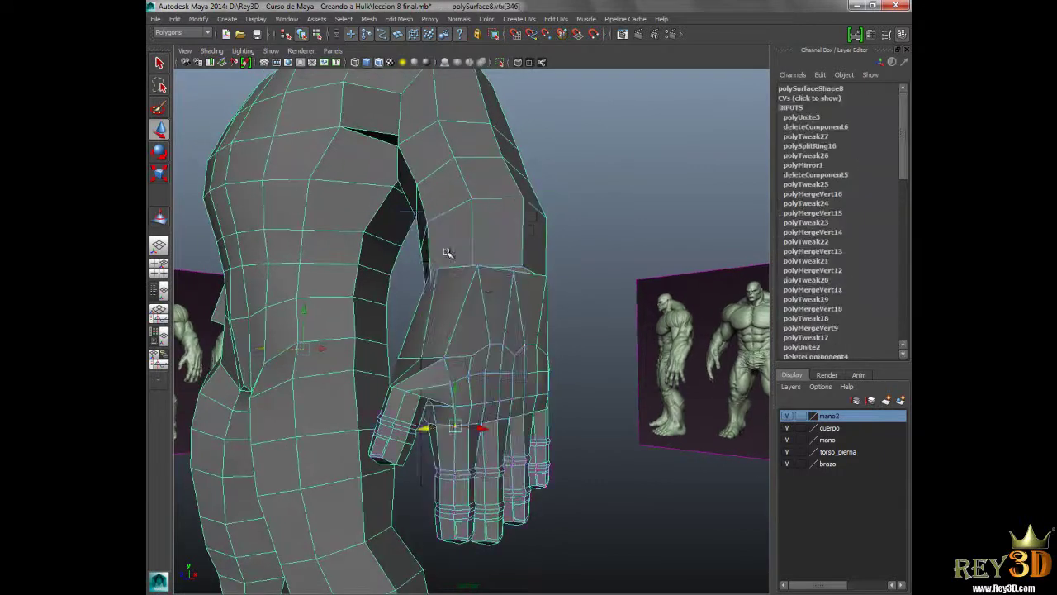
pyautogui.scroll(5, 487, 362)
pyautogui.keyDown('alt'); pyautogui.moveTo(487, 362); pyautogui.dragTo(460, 354); pyautogui.keyUp('alt')
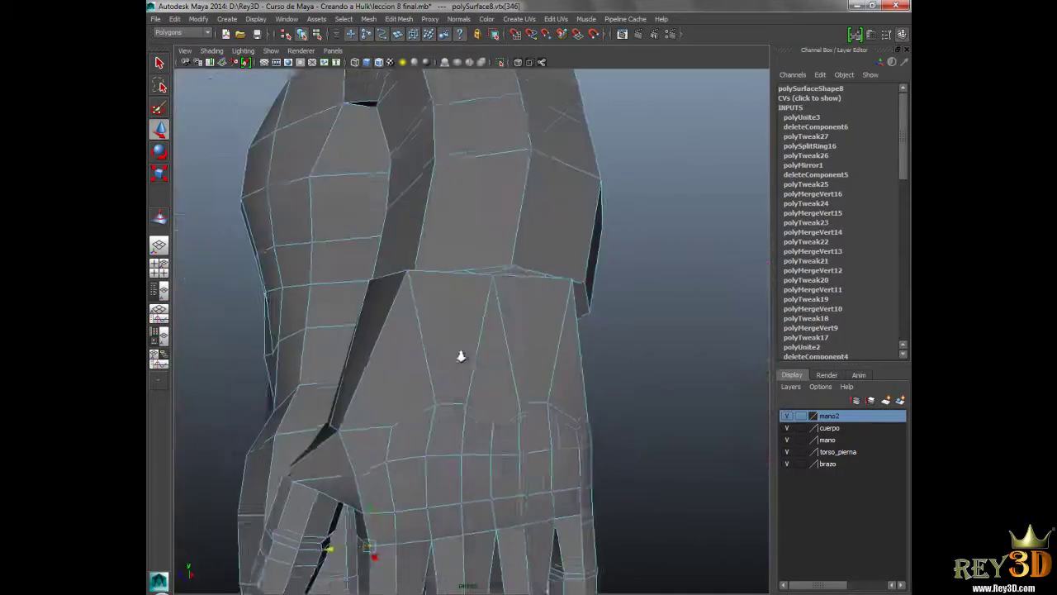
pyautogui.click(512, 269)
pyautogui.moveTo(678, 256)
pyautogui.keyDown('alt'); pyautogui.mouseDown()
pyautogui.moveTo(644, 361)
pyautogui.moveTo(668, 253)
pyautogui.mouseUp(); pyautogui.keyUp('alt')
pyautogui.scroll(2, 629, 284)
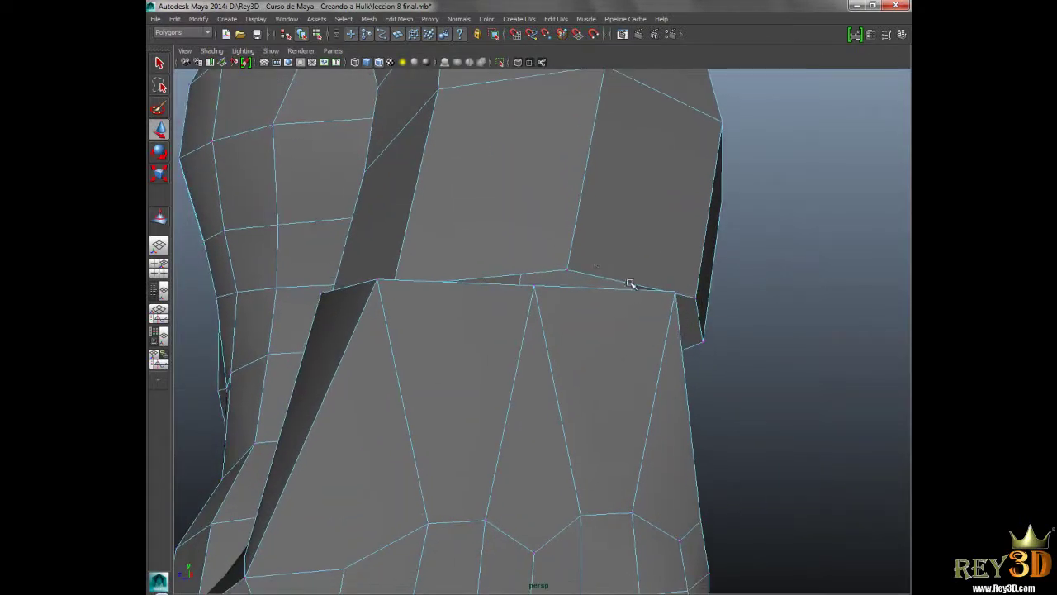
# - Hide the side panels and toolbox via the Spacebar hotbox to enlarge the viewport
pyautogui.press('space')
pyautogui.moveTo(816, 274); pyautogui.dragTo(818, 299)
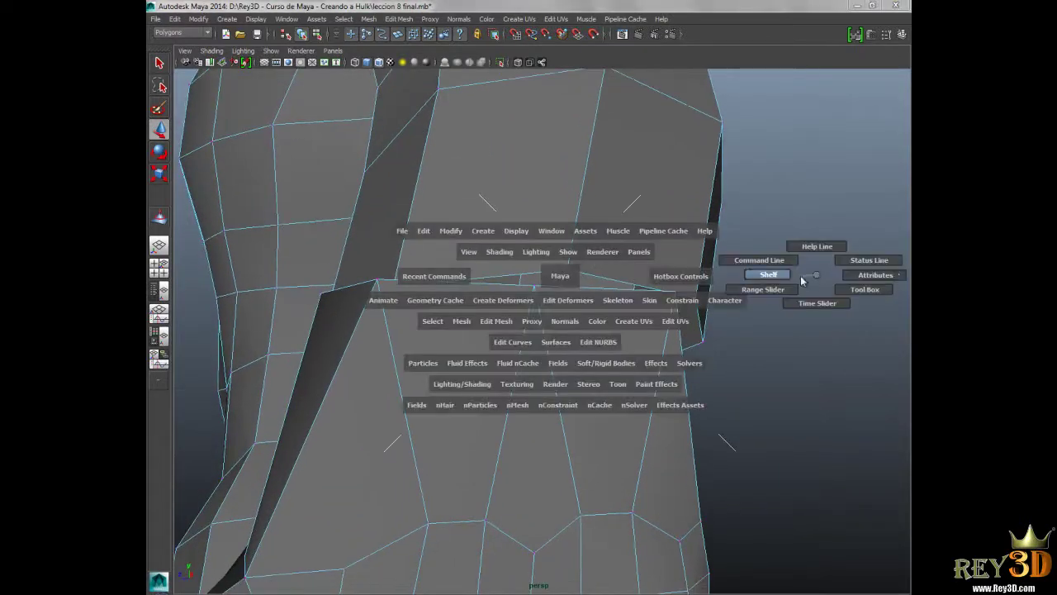
pyautogui.keyDown('alt'); pyautogui.moveTo(652, 323); pyautogui.dragTo(641, 336, button='middle'); pyautogui.keyUp('alt')
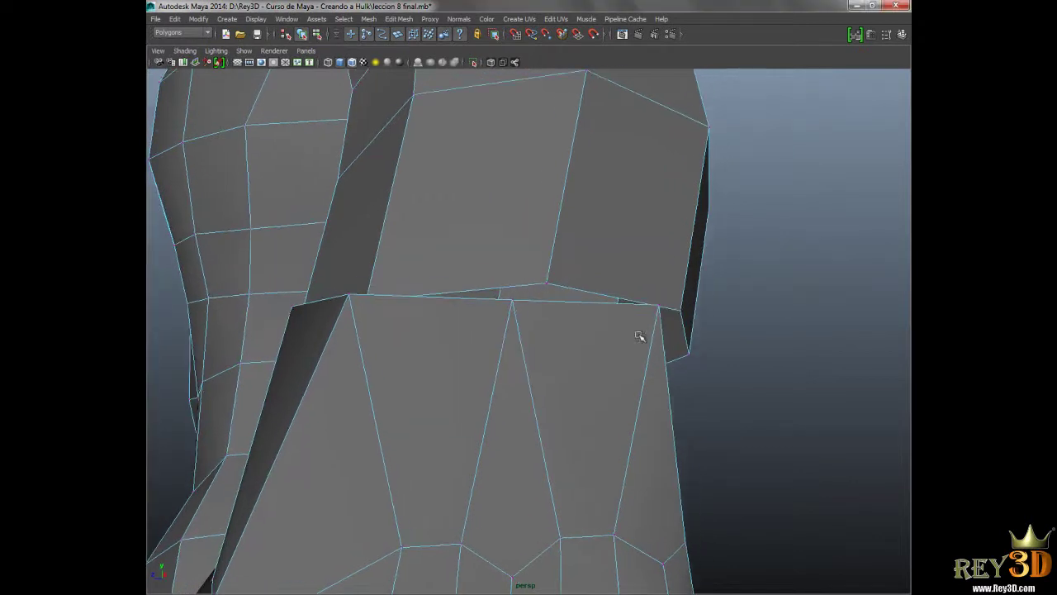
# - Merge a pair of wrist vertices with Merge Vertices > To Center
pyautogui.click(546, 284)
pyautogui.moveTo(512, 299); pyautogui.dragTo(597, 269, button='middle')
pyautogui.keyDown('shift'); pyautogui.moveTo(609, 263); pyautogui.dragTo(605, 213, button='right'); pyautogui.keyUp('shift')
pyautogui.moveTo(636, 373)
pyautogui.keyDown('alt'); pyautogui.mouseDown()
pyautogui.moveTo(476, 328)
pyautogui.moveTo(479, 338)
pyautogui.moveTo(460, 339)
pyautogui.moveTo(465, 383)
pyautogui.moveTo(484, 354)
pyautogui.moveTo(457, 319)
pyautogui.mouseUp(); pyautogui.keyUp('alt')
# - Lower a wrist seam vertex onto the forearm edge and select its neighbour
pyautogui.click(452, 337)
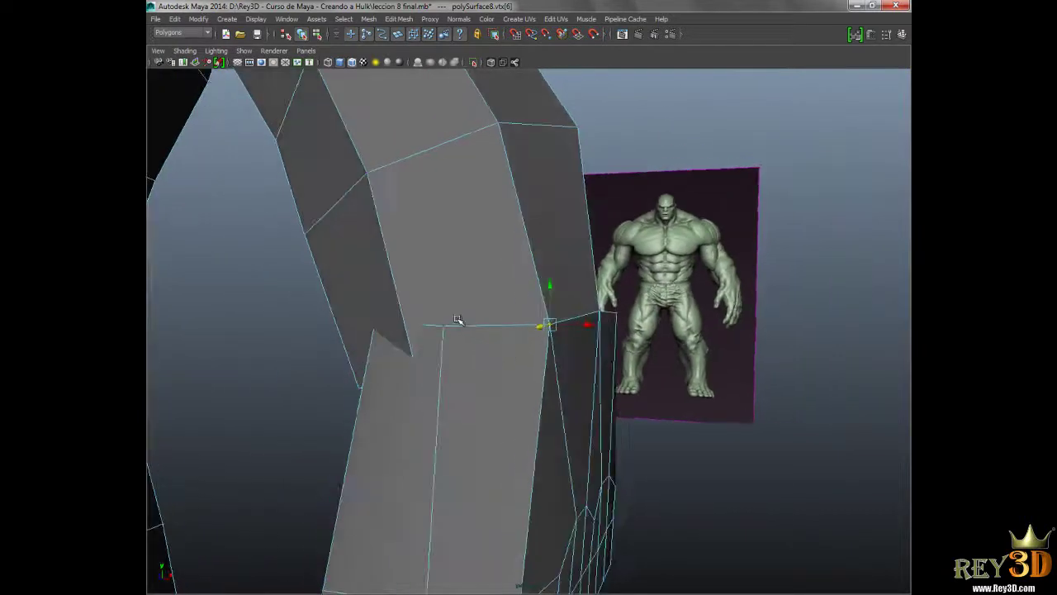
pyautogui.click(444, 324)
pyautogui.moveTo(478, 431)
pyautogui.keyDown('alt'); pyautogui.mouseDown()
pyautogui.moveTo(502, 389)
pyautogui.moveTo(484, 342)
pyautogui.mouseUp(); pyautogui.keyUp('alt')
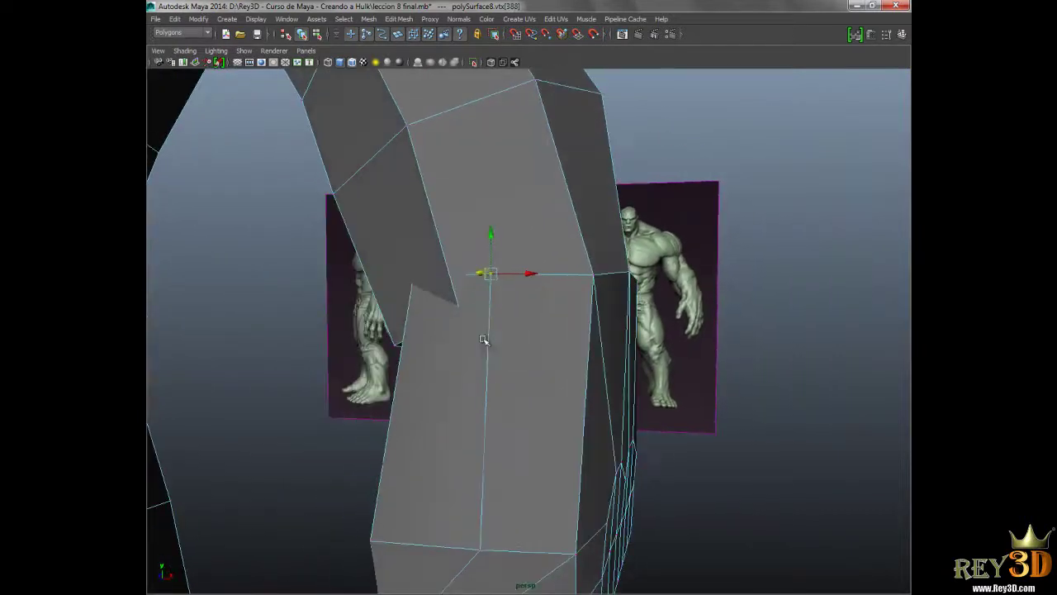
pyautogui.moveTo(494, 241); pyautogui.dragTo(490, 299)
pyautogui.click(462, 314)
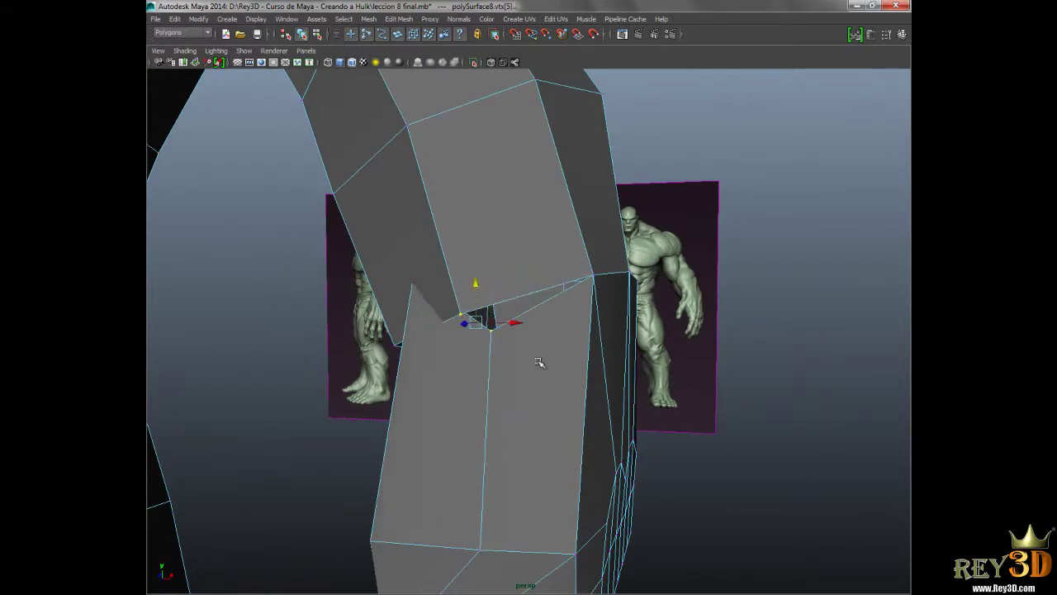
pyautogui.moveTo(541, 349)
pyautogui.keyDown('alt'); pyautogui.mouseDown()
pyautogui.moveTo(551, 366)
pyautogui.moveTo(512, 331)
pyautogui.moveTo(561, 323)
pyautogui.mouseUp(); pyautogui.keyUp('alt')
pyautogui.keyDown('alt'); pyautogui.moveTo(561, 322); pyautogui.dragTo(672, 306, button='right'); pyautogui.keyUp('alt')
pyautogui.moveTo(673, 307)
pyautogui.keyDown('alt'); pyautogui.mouseDown()
pyautogui.moveTo(561, 302)
pyautogui.moveTo(609, 319)
pyautogui.moveTo(537, 304)
pyautogui.mouseUp(); pyautogui.keyUp('alt')
# - Raise another seam vertex along Y to meet the forearm edge
pyautogui.click(590, 311)
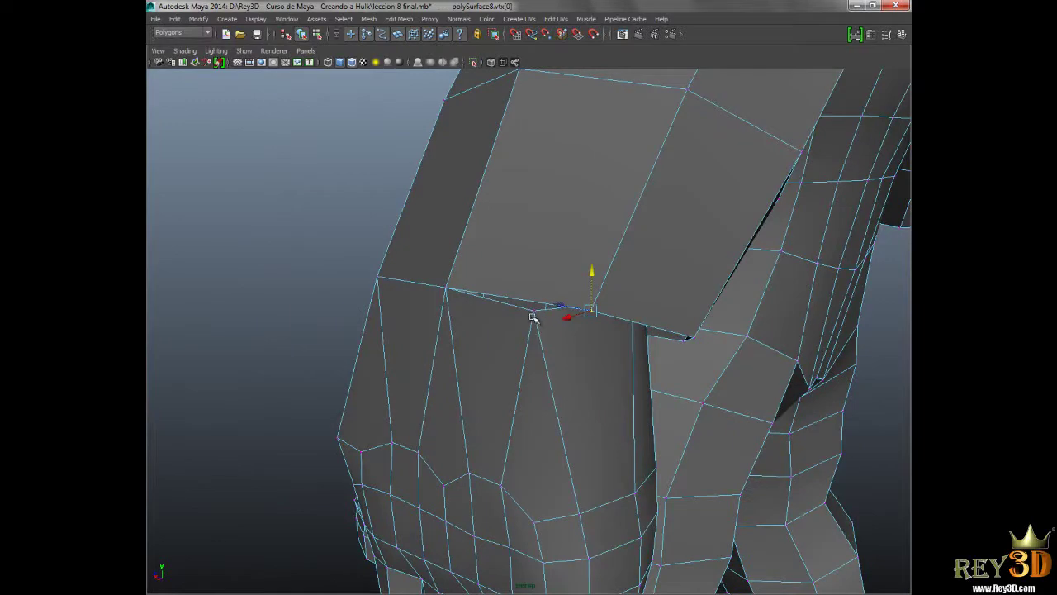
pyautogui.moveTo(603, 355)
pyautogui.keyDown('alt'); pyautogui.mouseDown()
pyautogui.moveTo(654, 311)
pyautogui.moveTo(619, 302)
pyautogui.moveTo(567, 259)
pyautogui.moveTo(537, 298)
pyautogui.mouseUp(); pyautogui.keyUp('alt')
pyautogui.click(542, 243)
pyautogui.moveTo(545, 257); pyautogui.dragTo(546, 216)
pyautogui.keyDown('shift'); pyautogui.click(516, 261); pyautogui.keyUp('shift')
# - Close the wrist seam by selecting and raising the seam vertices around the wrist
pyautogui.keyDown('alt'); pyautogui.moveTo(668, 365); pyautogui.dragTo(616, 347); pyautogui.keyUp('alt')
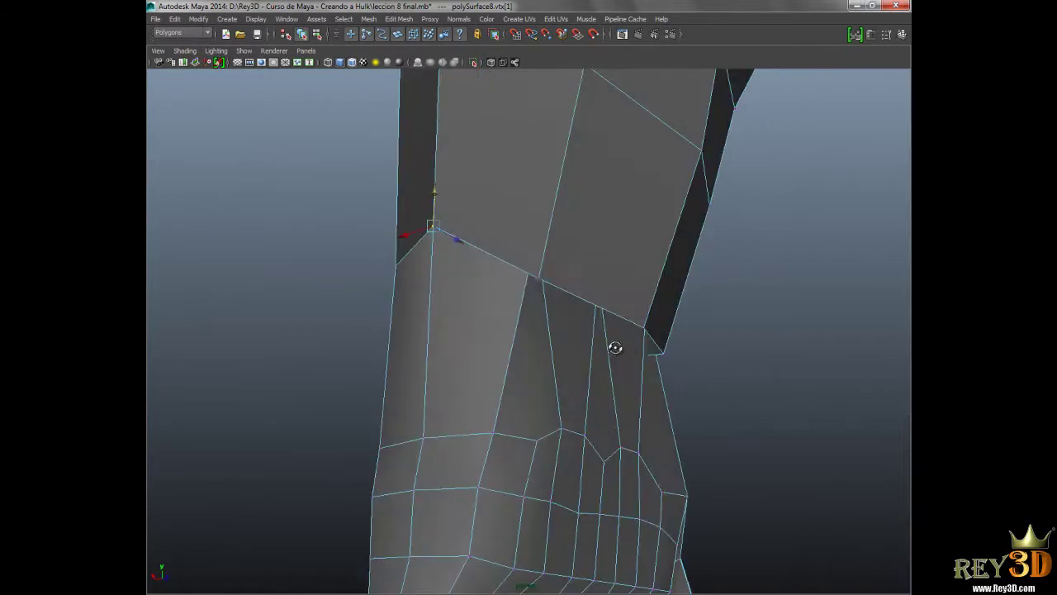
pyautogui.click(539, 279)
pyautogui.keyDown('shift'); pyautogui.click(645, 326); pyautogui.keyUp('shift')
pyautogui.moveTo(617, 300)
pyautogui.keyDown('alt'); pyautogui.mouseDown()
pyautogui.moveTo(586, 309)
pyautogui.moveTo(594, 229)
pyautogui.mouseUp(); pyautogui.keyUp('alt')
pyautogui.keyDown('shift'); pyautogui.click(681, 339); pyautogui.keyUp('shift')
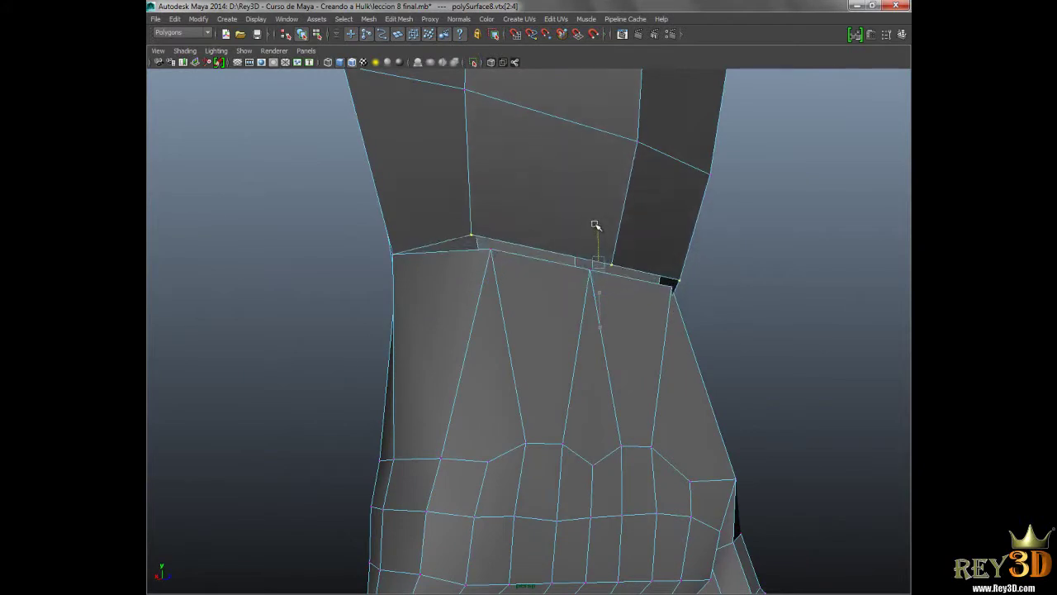
pyautogui.click(471, 239)
pyautogui.keyDown('shift'); pyautogui.click(492, 248); pyautogui.keyUp('shift')
pyautogui.keyDown('alt'); pyautogui.moveTo(642, 323); pyautogui.dragTo(595, 279); pyautogui.keyUp('alt')
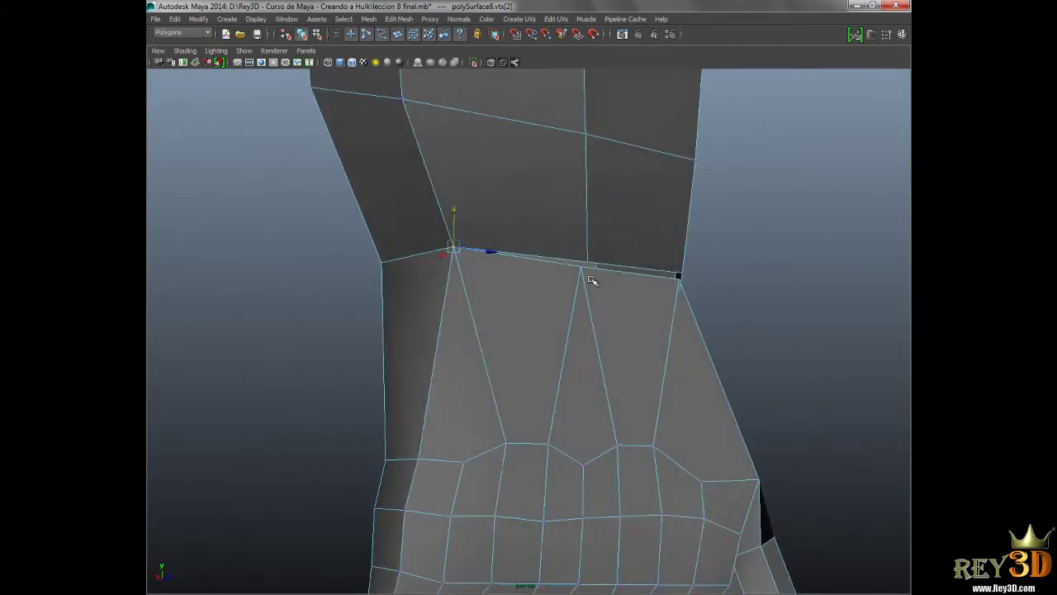
pyautogui.click(583, 271)
pyautogui.press('q')
# - Adjust the forearm and wrist-corner vertices to match the front reference
pyautogui.moveTo(722, 325)
pyautogui.keyDown('alt'); pyautogui.mouseDown()
pyautogui.moveTo(630, 330)
pyautogui.moveTo(634, 322)
pyautogui.mouseUp(); pyautogui.keyUp('alt')
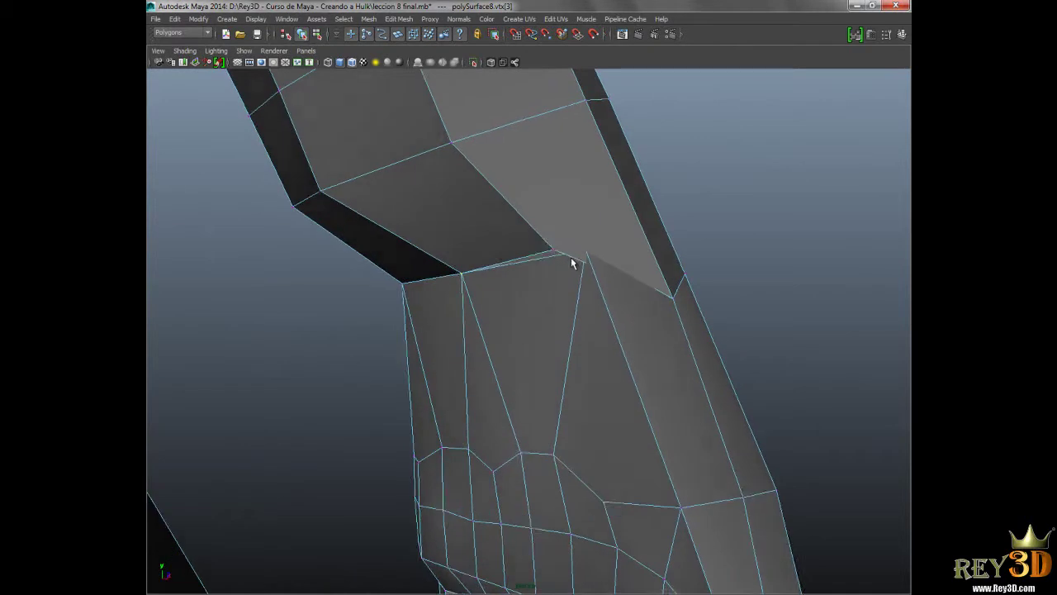
pyautogui.click(682, 511)
pyautogui.press('w')
pyautogui.press('Up')
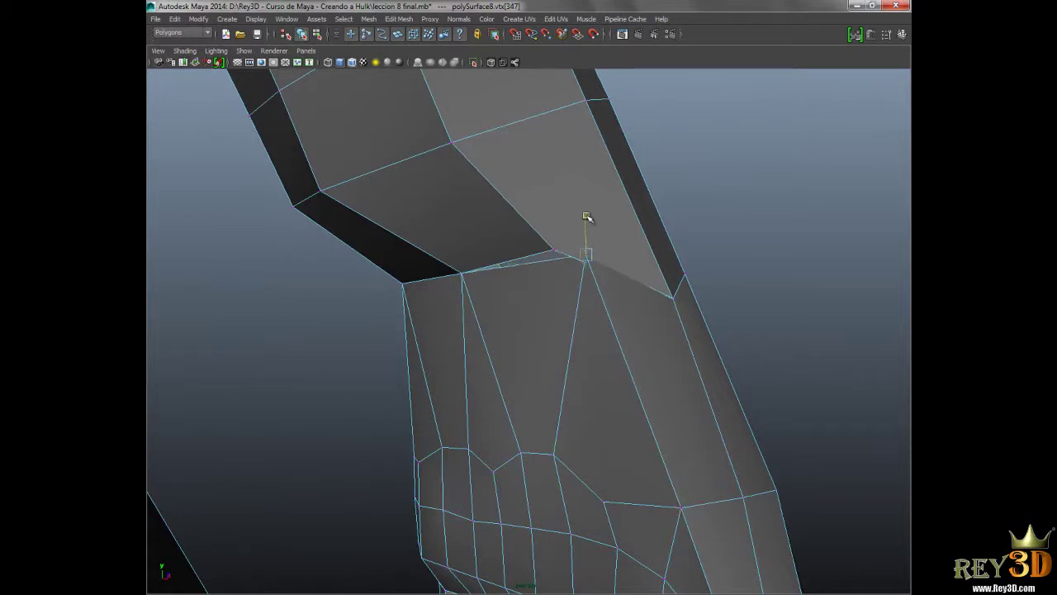
pyautogui.keyDown('alt'); pyautogui.moveTo(587, 213); pyautogui.dragTo(598, 288); pyautogui.keyUp('alt')
pyautogui.moveTo(492, 295)
pyautogui.keyDown('alt'); pyautogui.mouseDown()
pyautogui.moveTo(475, 306)
pyautogui.moveTo(476, 278)
pyautogui.mouseUp(); pyautogui.keyUp('alt')
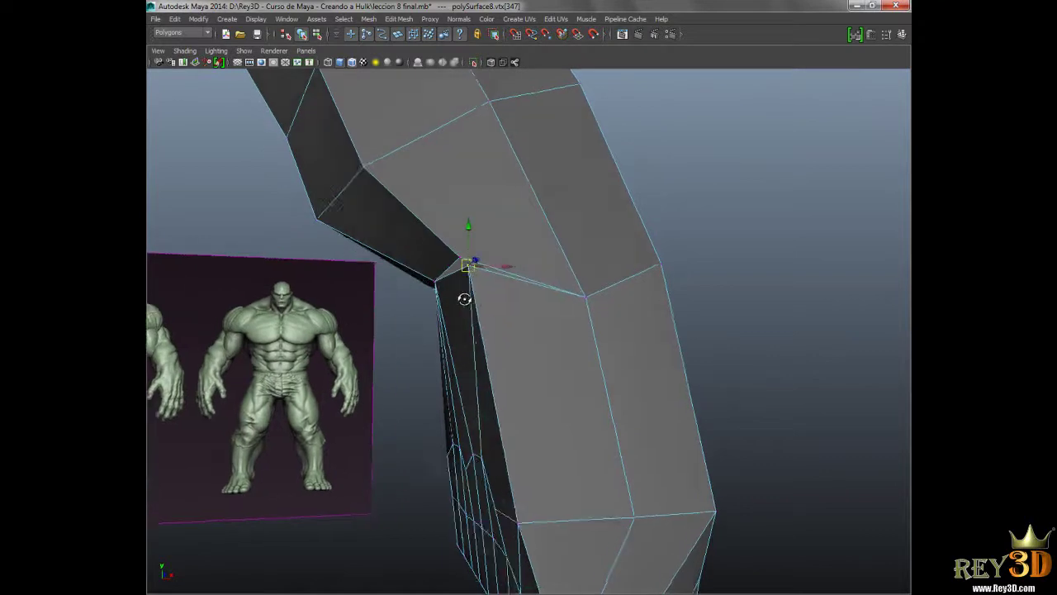
pyautogui.click(470, 259)
pyautogui.moveTo(450, 345)
pyautogui.keyDown('alt'); pyautogui.mouseDown()
pyautogui.moveTo(672, 349)
pyautogui.moveTo(592, 356)
pyautogui.moveTo(554, 266)
pyautogui.mouseUp(); pyautogui.keyUp('alt')
pyautogui.moveTo(554, 266); pyautogui.dragTo(560, 262, button='right')
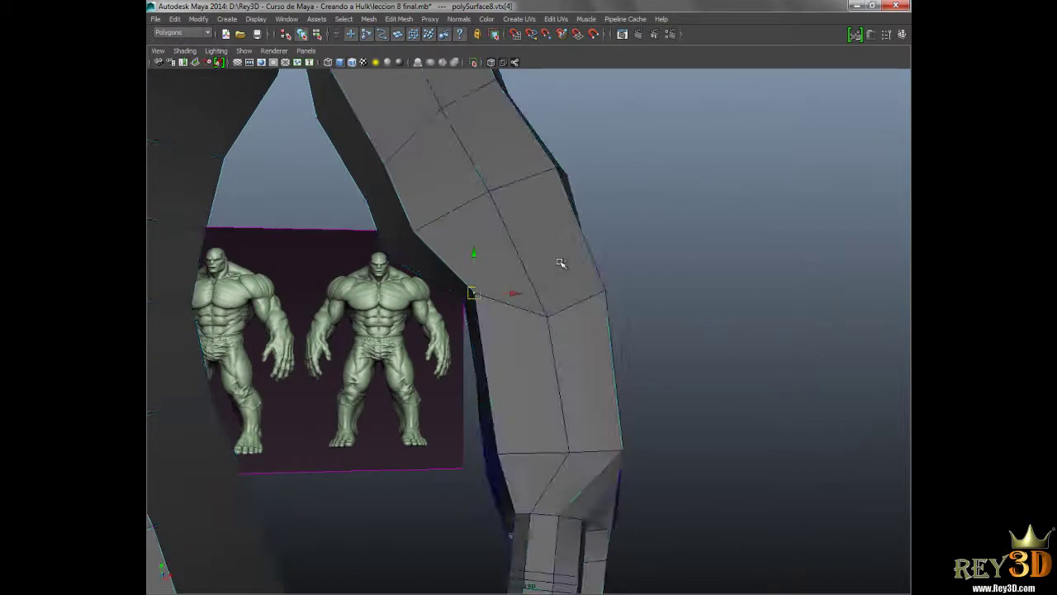
# - Preview the whole body smoothed and hide the wireframe over the shaded view
pyautogui.keyDown('alt'); pyautogui.moveTo(719, 299); pyautogui.dragTo(541, 306, button='right'); pyautogui.keyUp('alt')
pyautogui.moveTo(540, 307)
pyautogui.keyDown('alt'); pyautogui.mouseDown()
pyautogui.moveTo(502, 294)
pyautogui.moveTo(641, 377)
pyautogui.mouseUp(); pyautogui.keyUp('alt')
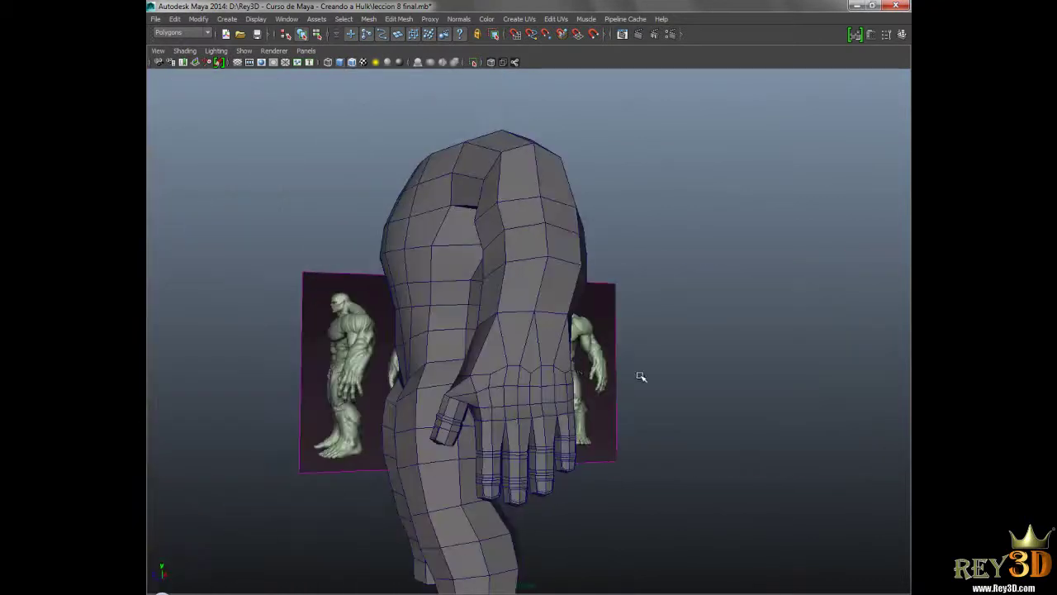
pyautogui.keyDown('alt'); pyautogui.moveTo(641, 376); pyautogui.dragTo(611, 377, button='right'); pyautogui.keyUp('alt')
pyautogui.moveTo(612, 376)
pyautogui.keyDown('alt'); pyautogui.mouseDown()
pyautogui.moveTo(503, 377)
pyautogui.moveTo(625, 377)
pyautogui.moveTo(554, 342)
pyautogui.moveTo(689, 333)
pyautogui.moveTo(397, 342)
pyautogui.moveTo(647, 344)
pyautogui.moveTo(535, 295)
pyautogui.mouseUp(); pyautogui.keyUp('alt')
pyautogui.press('3')
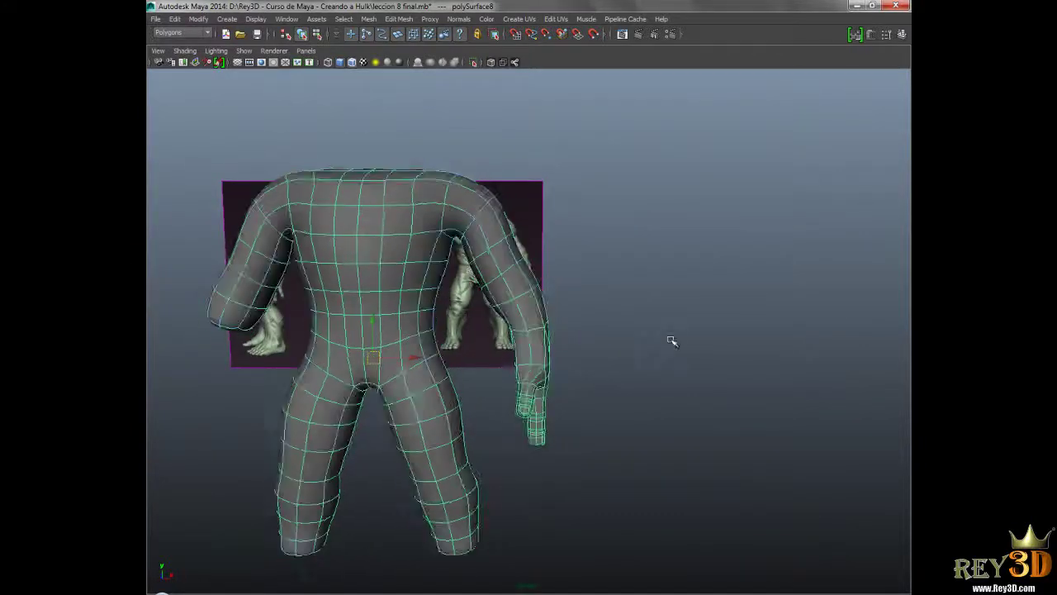
pyautogui.click(632, 402)
pyautogui.keyDown('alt'); pyautogui.moveTo(632, 401); pyautogui.dragTo(474, 139); pyautogui.keyUp('alt')
pyautogui.click(351, 63)
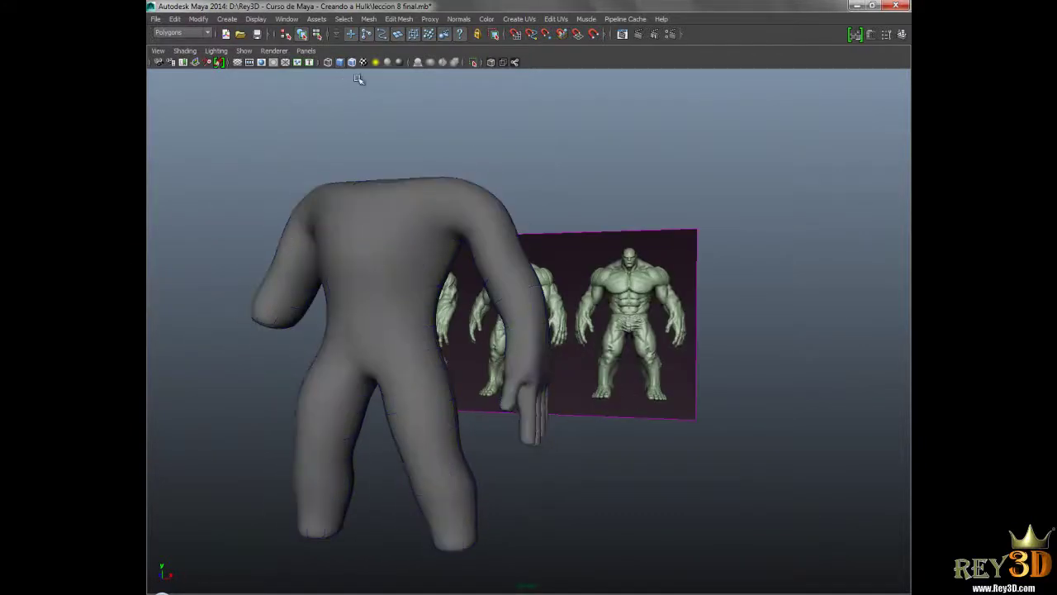
pyautogui.moveTo(519, 395)
pyautogui.keyDown('alt'); pyautogui.mouseDown()
pyautogui.moveTo(567, 384)
pyautogui.moveTo(441, 366)
pyautogui.moveTo(568, 415)
pyautogui.moveTo(630, 385)
pyautogui.moveTo(503, 302)
pyautogui.moveTo(571, 309)
pyautogui.moveTo(587, 339)
pyautogui.moveTo(659, 366)
pyautogui.moveTo(569, 328)
pyautogui.moveTo(484, 319)
pyautogui.mouseUp(); pyautogui.keyUp('alt')
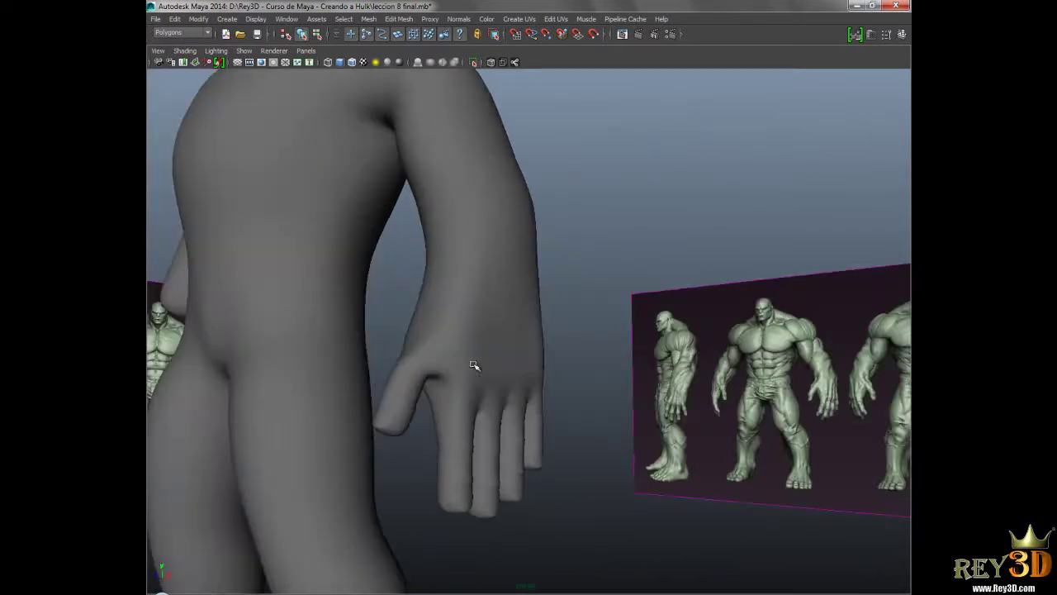
# - Return the body mesh to its low-poly cage display
pyautogui.moveTo(488, 408)
pyautogui.keyDown('alt'); pyautogui.mouseDown()
pyautogui.moveTo(514, 332)
pyautogui.moveTo(484, 324)
pyautogui.moveTo(556, 350)
pyautogui.moveTo(573, 323)
pyautogui.moveTo(592, 372)
pyautogui.moveTo(533, 362)
pyautogui.mouseUp(); pyautogui.keyUp('alt')
pyautogui.click(537, 355)
pyautogui.press('1')
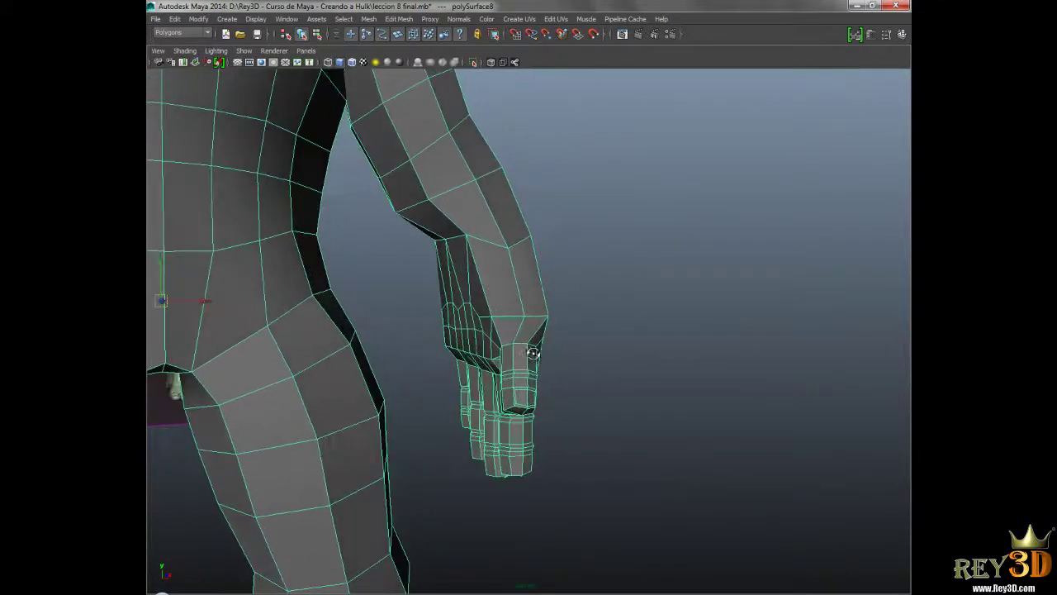
# - Select all of the hand's faces in Face mode
pyautogui.rightClick(498, 286)
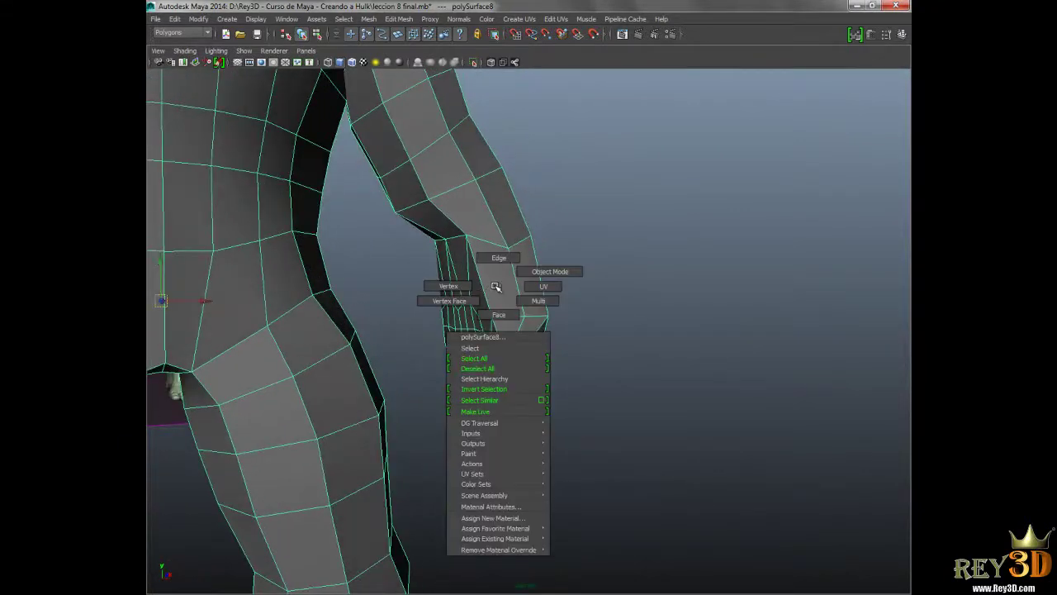
pyautogui.click(498, 314)
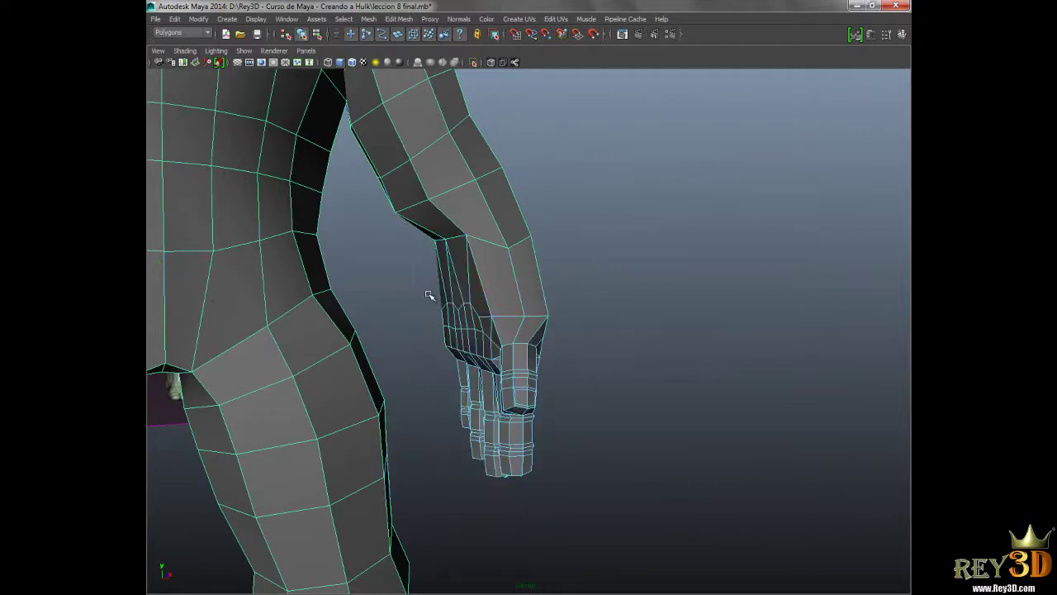
pyautogui.moveTo(413, 260); pyautogui.dragTo(635, 520)
pyautogui.moveTo(678, 471)
pyautogui.keyDown('alt'); pyautogui.mouseDown()
pyautogui.moveTo(548, 399)
pyautogui.moveTo(602, 402)
pyautogui.moveTo(562, 369)
pyautogui.mouseUp(); pyautogui.keyUp('alt')
pyautogui.keyDown('alt'); pyautogui.moveTo(591, 314); pyautogui.dragTo(602, 325); pyautogui.keyUp('alt')
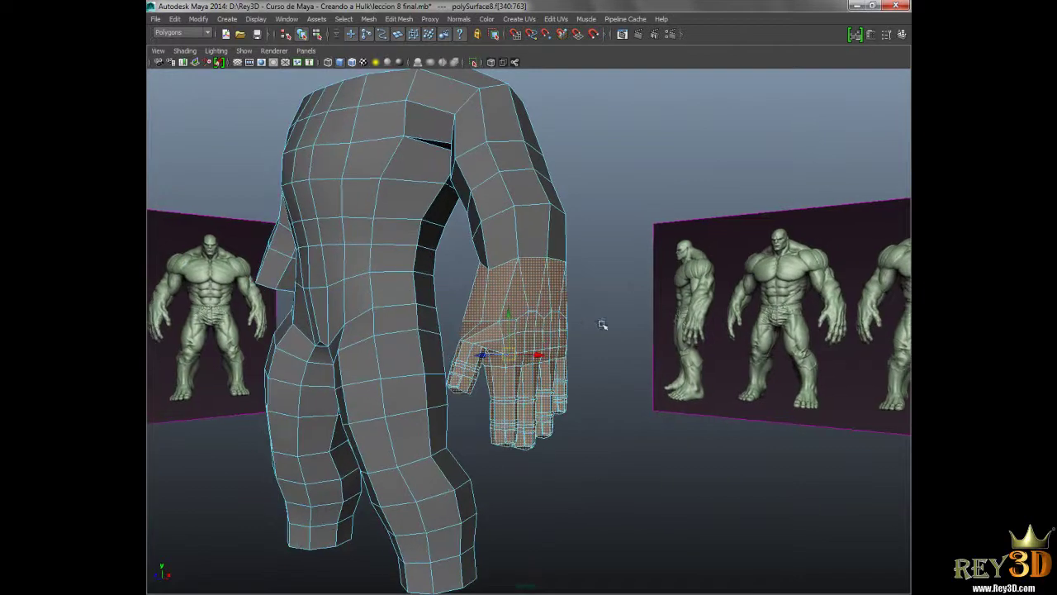
# - Reverse the normals of the selected hand faces from the Polygons menu set
pyautogui.click(193, 33)
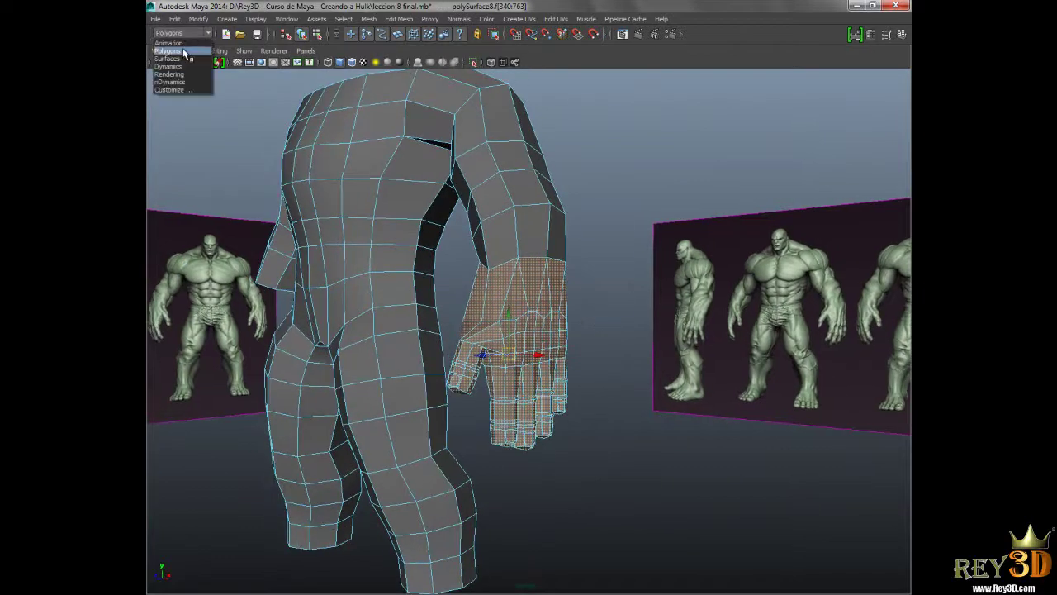
pyautogui.click(185, 53)
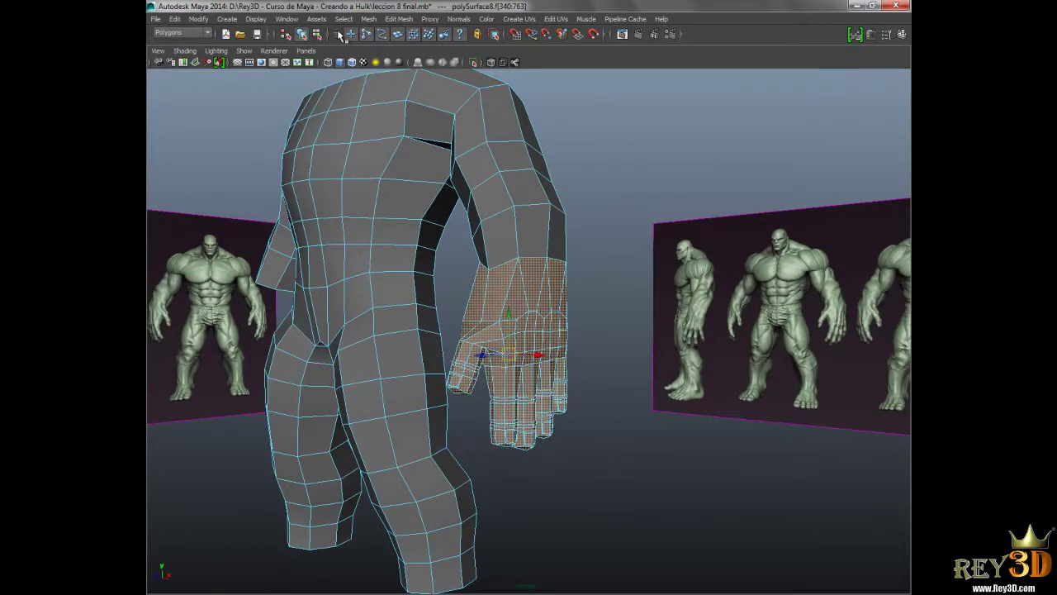
pyautogui.click(457, 19)
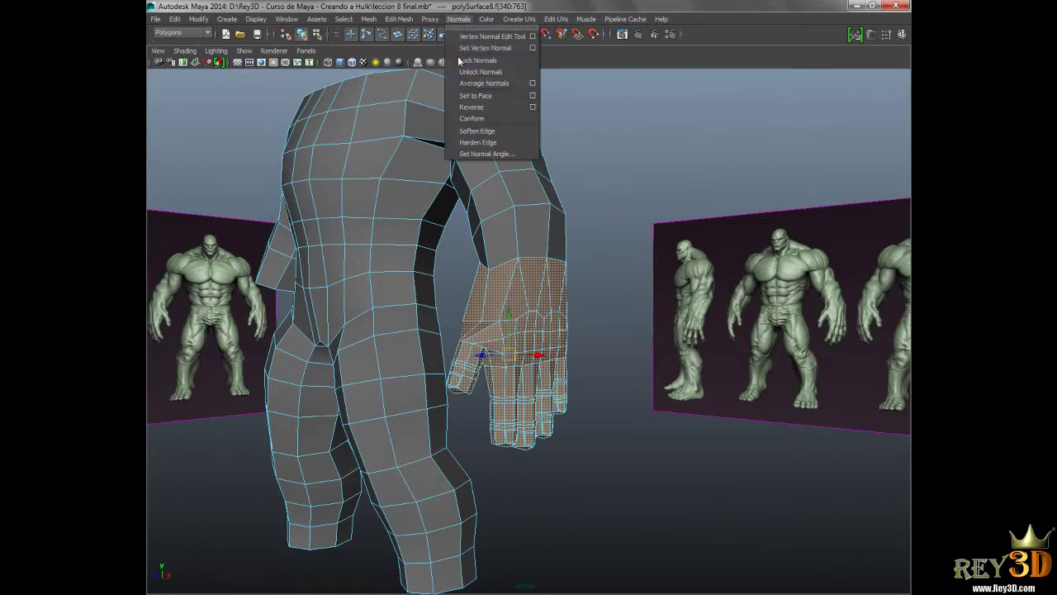
pyautogui.click(471, 111)
# - Return to Object mode and inspect the body smoothed next to the references
pyautogui.keyDown('alt'); pyautogui.moveTo(559, 295); pyautogui.dragTo(545, 266); pyautogui.keyUp('alt')
pyautogui.moveTo(545, 266); pyautogui.dragTo(603, 243, button='right')
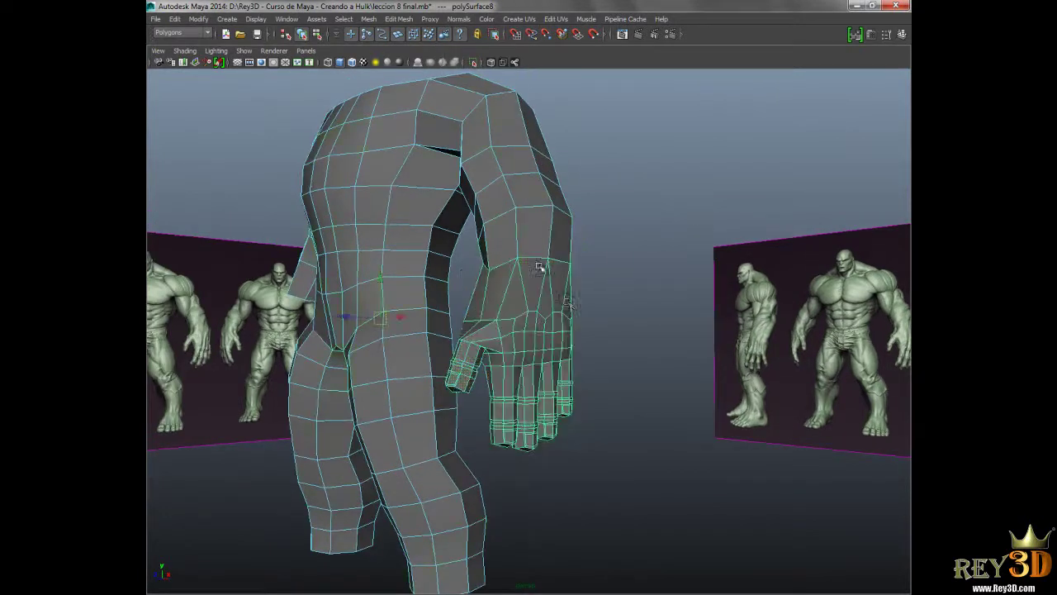
pyautogui.press('3')
pyautogui.click(590, 311)
pyautogui.moveTo(590, 311)
pyautogui.keyDown('alt'); pyautogui.mouseDown()
pyautogui.moveTo(604, 299)
pyautogui.moveTo(552, 300)
pyautogui.moveTo(597, 338)
pyautogui.moveTo(584, 335)
pyautogui.moveTo(658, 332)
pyautogui.moveTo(478, 254)
pyautogui.mouseUp(); pyautogui.keyUp('alt')
pyautogui.moveTo(436, 287)
pyautogui.keyDown('alt'); pyautogui.mouseDown()
pyautogui.moveTo(549, 321)
pyautogui.moveTo(528, 330)
pyautogui.moveTo(549, 349)
pyautogui.moveTo(569, 313)
pyautogui.mouseUp(); pyautogui.keyUp('alt')
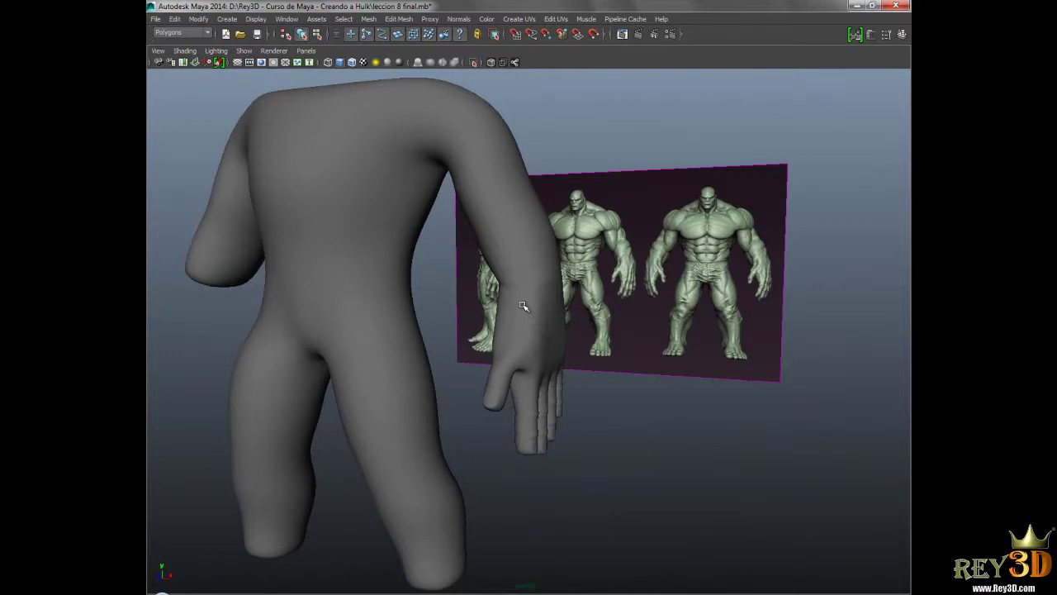
# - Uncheck Two Sided Lighting and inspect the hand now showing black
pyautogui.moveTo(522, 289)
pyautogui.keyDown('alt'); pyautogui.mouseDown()
pyautogui.moveTo(659, 356)
pyautogui.moveTo(630, 359)
pyautogui.moveTo(609, 337)
pyautogui.mouseUp(); pyautogui.keyUp('alt')
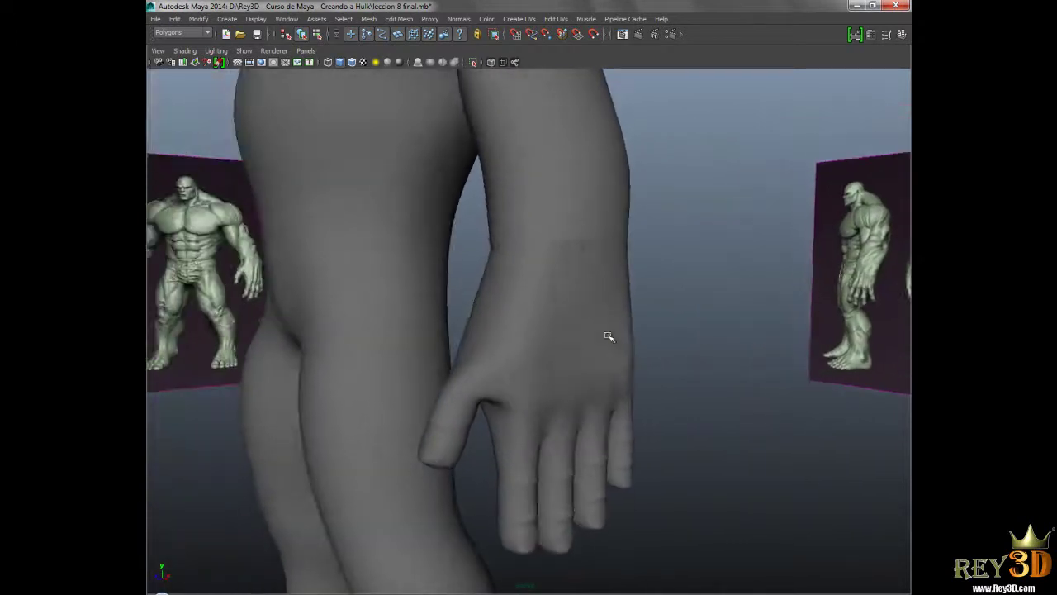
pyautogui.moveTo(607, 237)
pyautogui.keyDown('alt'); pyautogui.mouseDown()
pyautogui.moveTo(597, 316)
pyautogui.moveTo(685, 317)
pyautogui.moveTo(570, 340)
pyautogui.moveTo(545, 300)
pyautogui.moveTo(556, 322)
pyautogui.moveTo(570, 322)
pyautogui.mouseUp(); pyautogui.keyUp('alt')
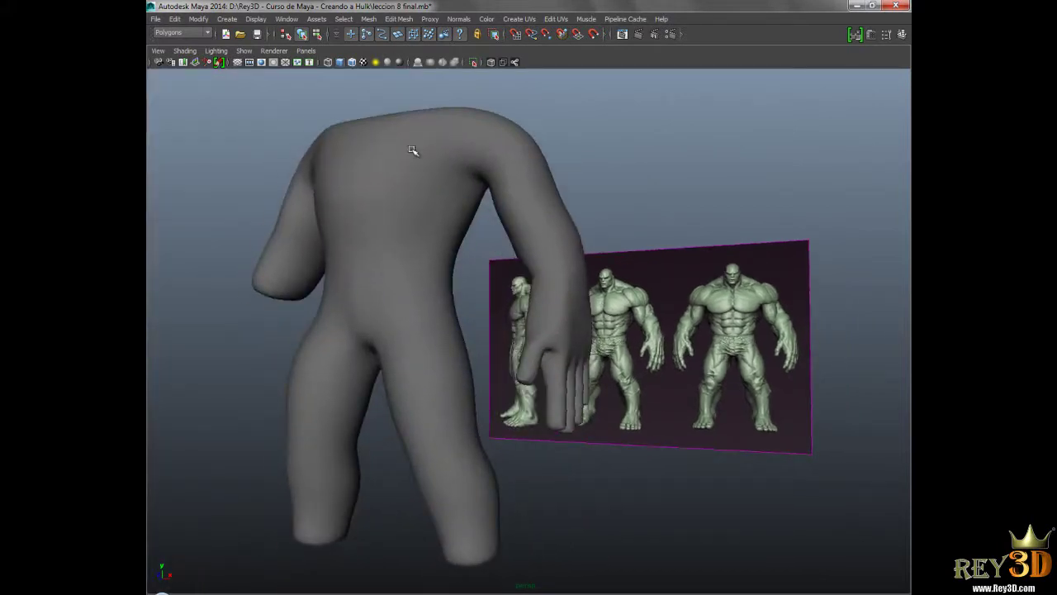
pyautogui.click(213, 52)
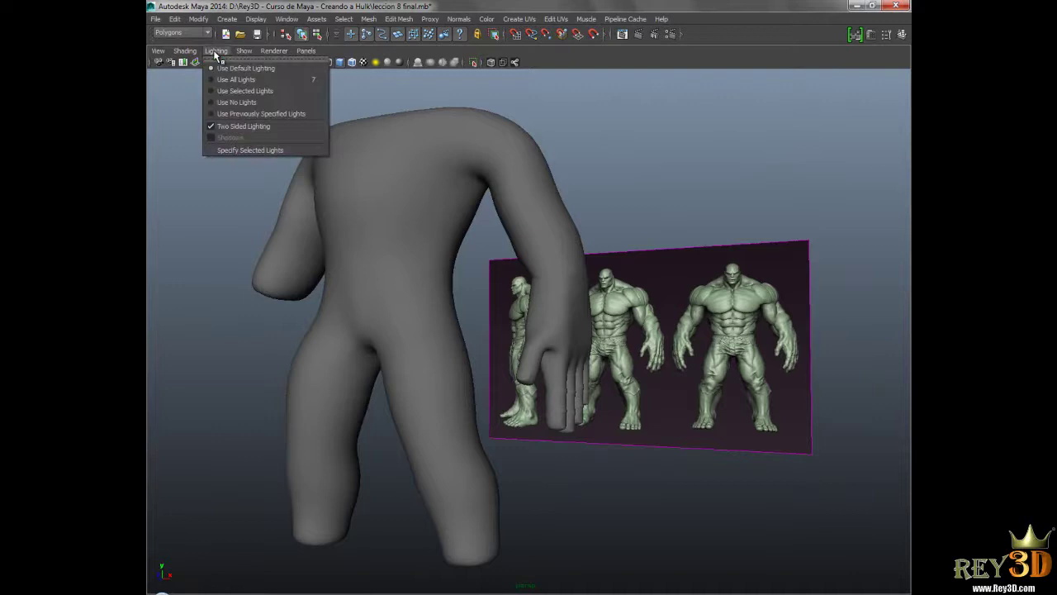
pyautogui.click(253, 127)
pyautogui.moveTo(660, 337)
pyautogui.keyDown('alt'); pyautogui.mouseDown()
pyautogui.moveTo(637, 287)
pyautogui.moveTo(624, 287)
pyautogui.mouseUp(); pyautogui.keyUp('alt')
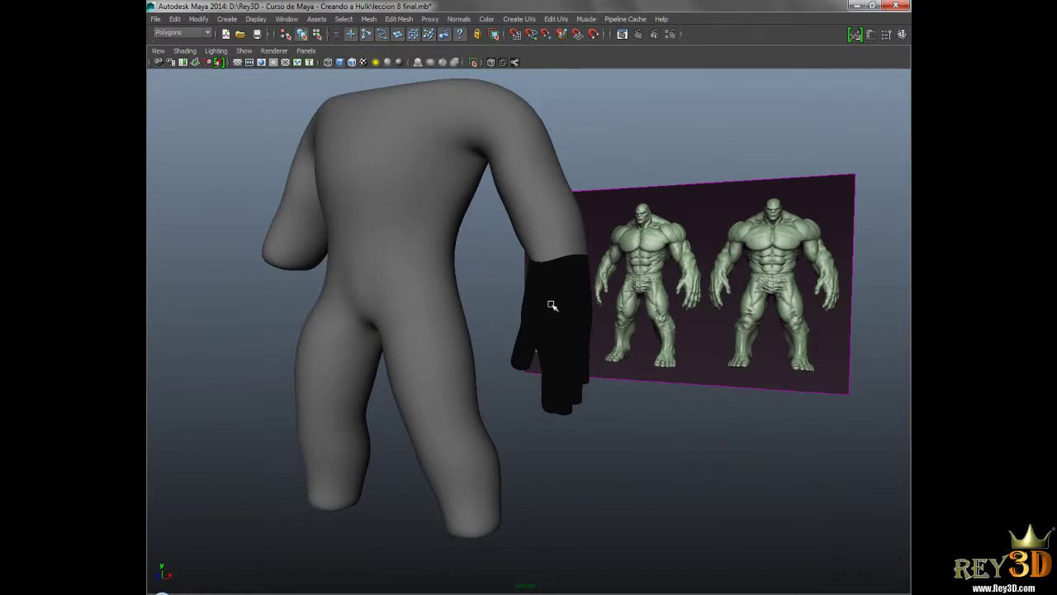
pyautogui.keyDown('alt'); pyautogui.moveTo(552, 306); pyautogui.dragTo(540, 302); pyautogui.keyUp('alt')
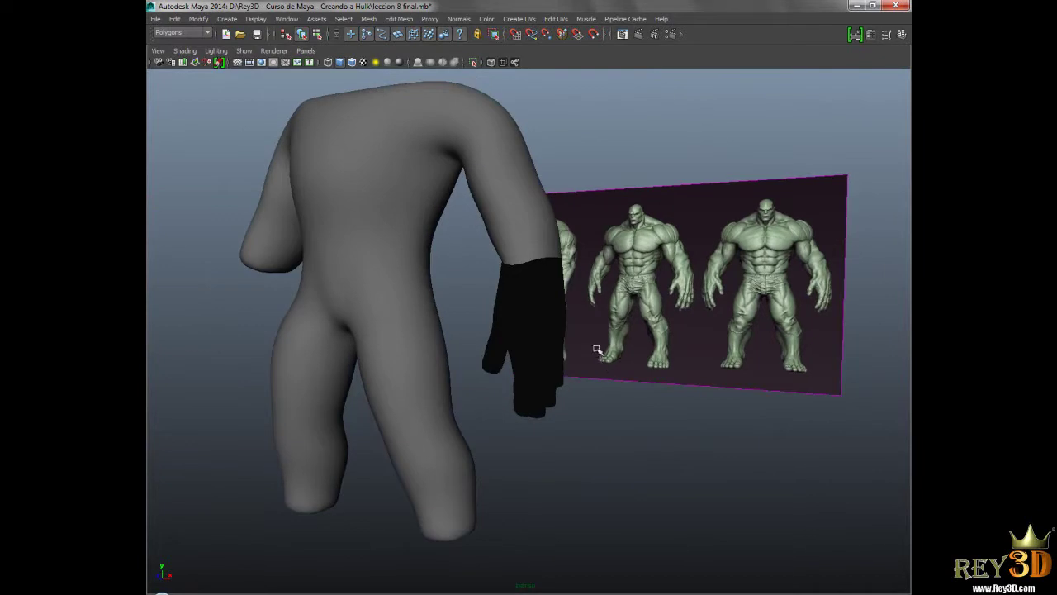
pyautogui.moveTo(479, 319)
pyautogui.keyDown('alt'); pyautogui.mouseDown()
pyautogui.moveTo(590, 415)
pyautogui.moveTo(571, 378)
pyautogui.moveTo(514, 338)
pyautogui.moveTo(767, 437)
pyautogui.moveTo(570, 321)
pyautogui.moveTo(618, 338)
pyautogui.moveTo(442, 250)
pyautogui.moveTo(633, 352)
pyautogui.mouseUp(); pyautogui.keyUp('alt')
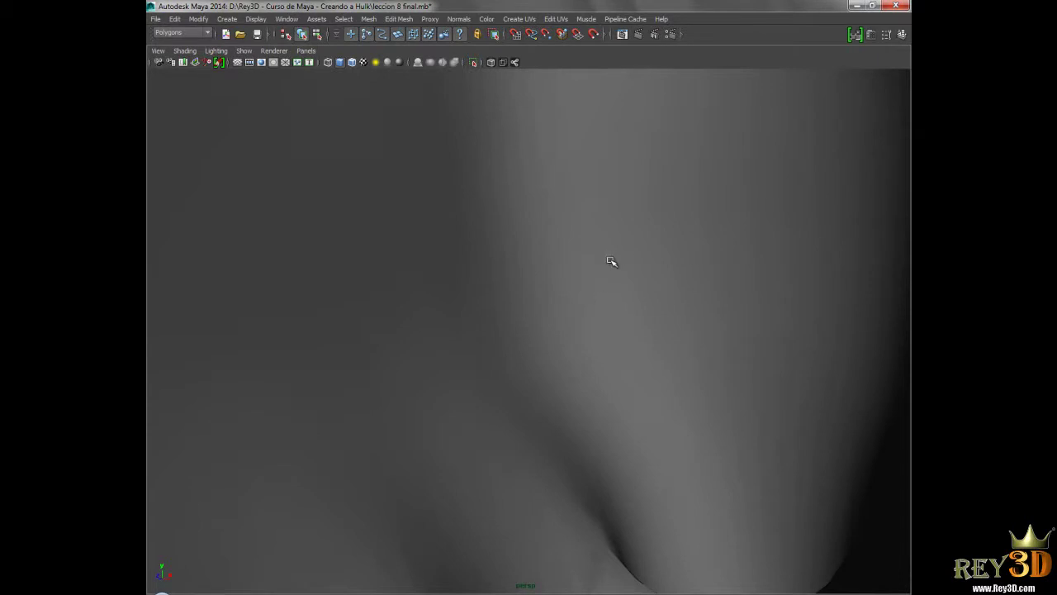
pyautogui.scroll(-10, 693, 345)
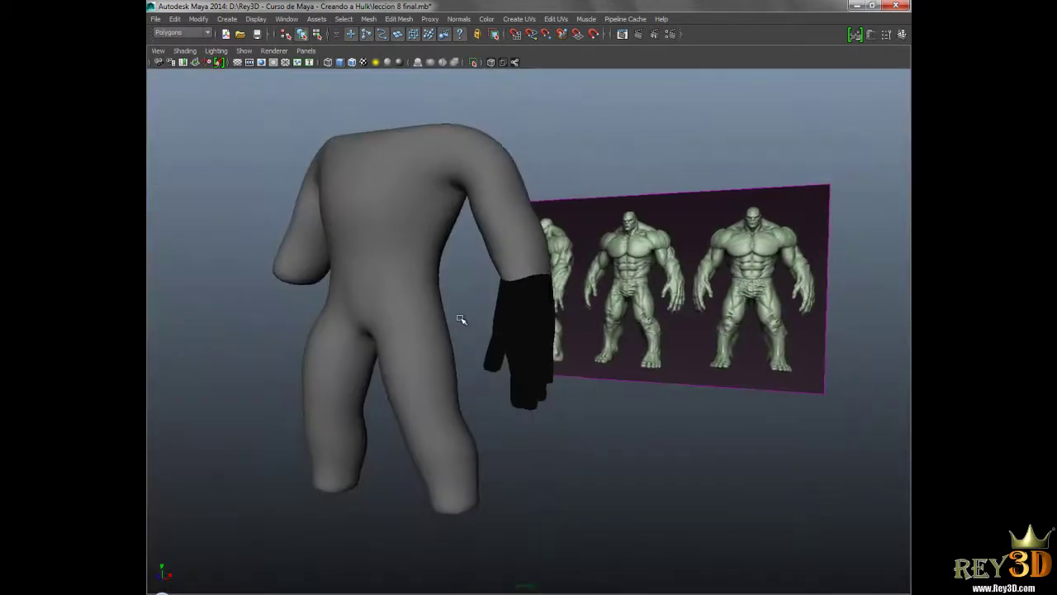
pyautogui.scroll(5, 462, 321)
# - Select all of the hand's faces in Face mode
pyautogui.rightClick(522, 330)
pyautogui.click(522, 341)
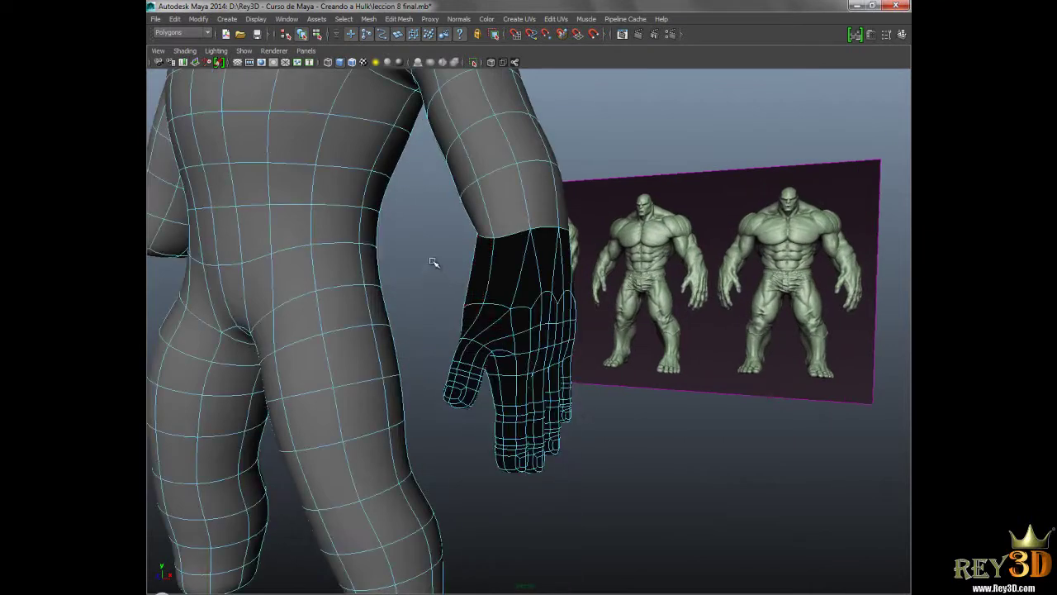
pyautogui.moveTo(422, 264)
pyautogui.mouseDown()
pyautogui.moveTo(747, 475)
pyautogui.moveTo(446, 401)
pyautogui.moveTo(681, 405)
pyautogui.mouseUp()
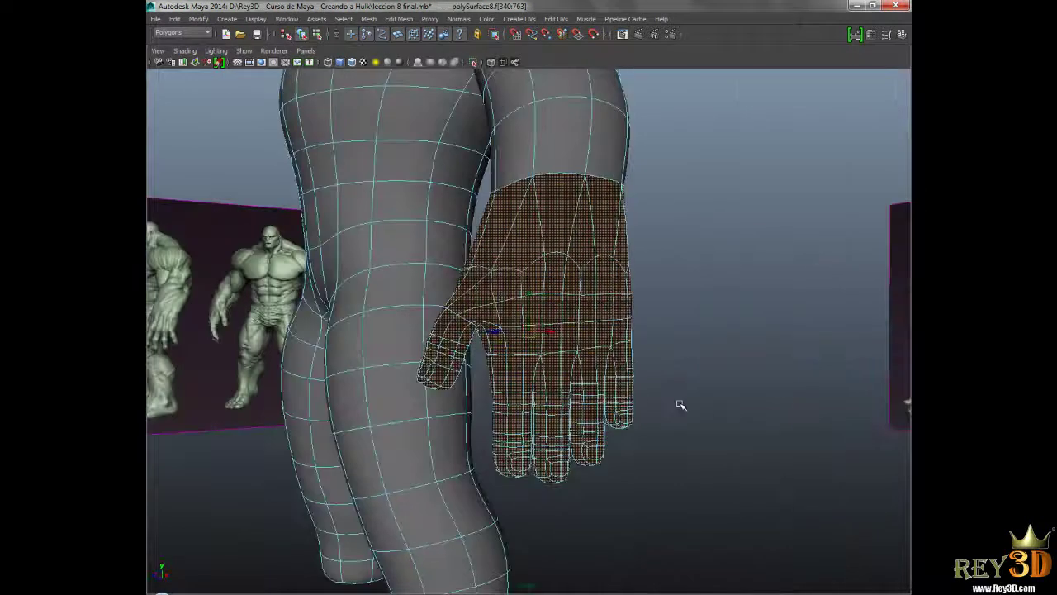
pyautogui.click(217, 52)
pyautogui.click(221, 53)
pyautogui.moveTo(548, 264)
pyautogui.keyDown('alt'); pyautogui.mouseDown()
pyautogui.moveTo(649, 260)
pyautogui.moveTo(450, 261)
pyautogui.moveTo(715, 255)
pyautogui.moveTo(662, 265)
pyautogui.mouseUp(); pyautogui.keyUp('alt')
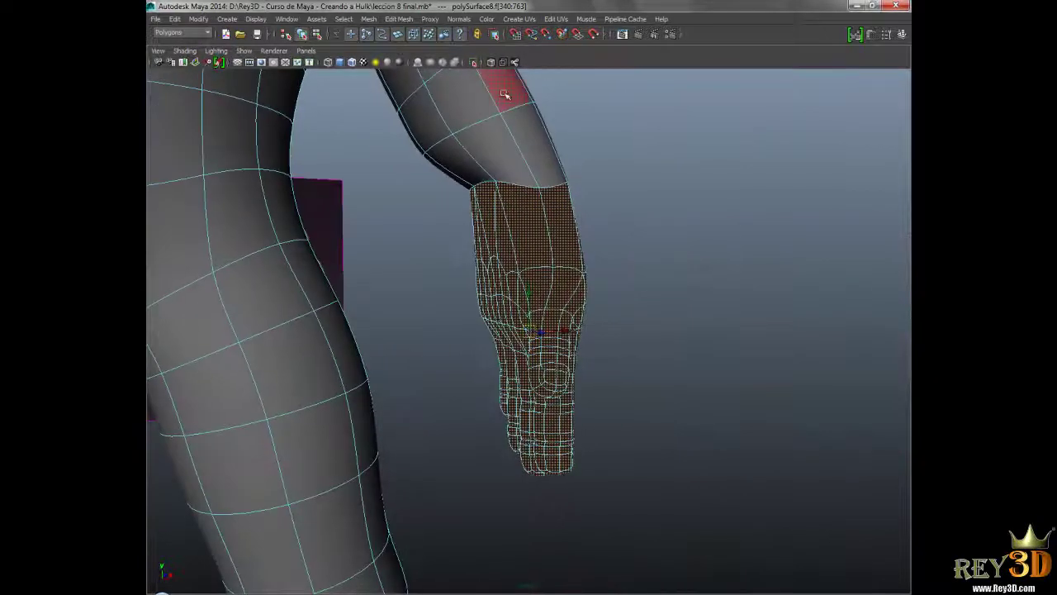
# - Reverse the hand normals and check the grey-shaded smoothed body from the front
pyautogui.click(462, 20)
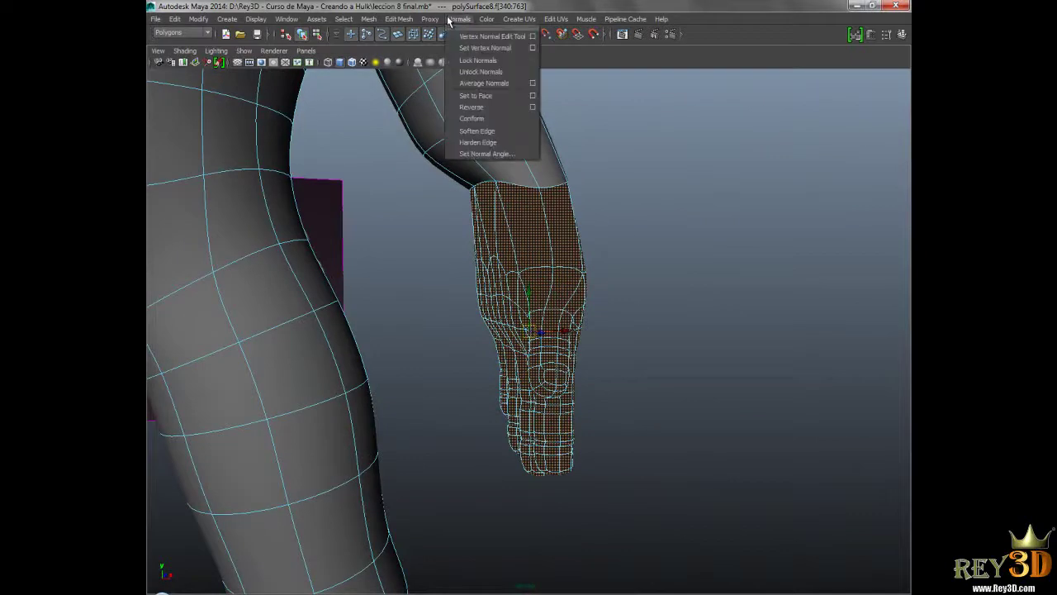
pyautogui.click(479, 108)
pyautogui.press('3')
pyautogui.moveTo(543, 224); pyautogui.dragTo(604, 215, button='right')
pyautogui.click(603, 215)
pyautogui.moveTo(604, 215)
pyautogui.keyDown('alt'); pyautogui.mouseDown()
pyautogui.moveTo(566, 289)
pyautogui.moveTo(563, 266)
pyautogui.mouseUp(); pyautogui.keyUp('alt')
pyautogui.moveTo(682, 284)
pyautogui.keyDown('alt'); pyautogui.mouseDown()
pyautogui.moveTo(498, 292)
pyautogui.moveTo(706, 286)
pyautogui.moveTo(586, 259)
pyautogui.moveTo(612, 253)
pyautogui.moveTo(703, 299)
pyautogui.moveTo(491, 312)
pyautogui.moveTo(625, 302)
pyautogui.moveTo(537, 286)
pyautogui.moveTo(537, 259)
pyautogui.mouseUp(); pyautogui.keyUp('alt')
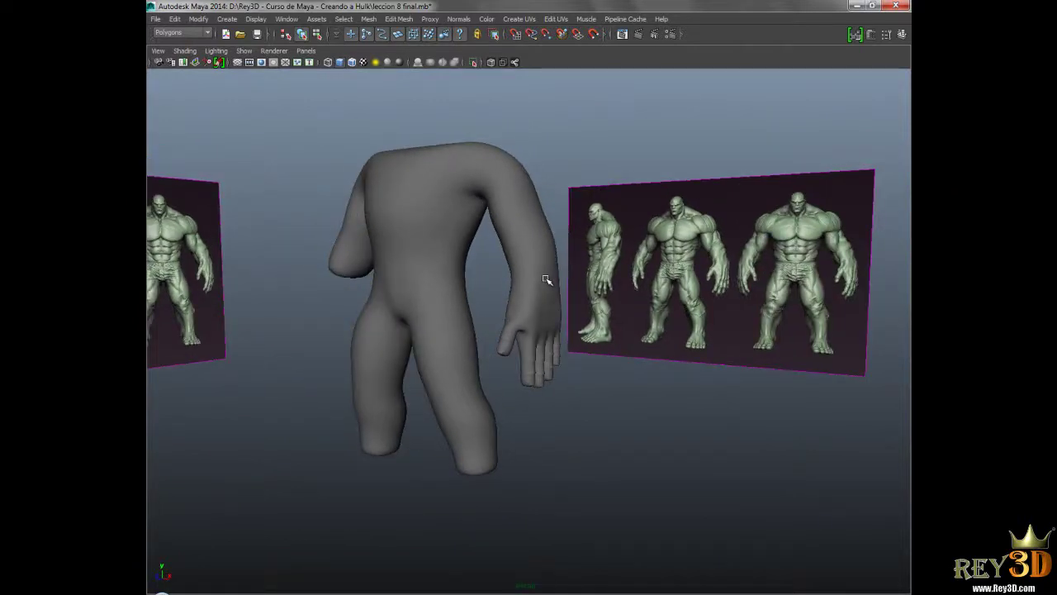
# - Delete the faces of the body's left half
pyautogui.click(545, 280)
pyautogui.moveTo(496, 293)
pyautogui.keyDown('alt'); pyautogui.mouseDown()
pyautogui.moveTo(503, 237)
pyautogui.moveTo(467, 199)
pyautogui.mouseUp(); pyautogui.keyUp('alt')
pyautogui.rightClick(467, 194)
pyautogui.click(468, 222)
pyautogui.press('space')
pyautogui.scroll(5, 464, 396)
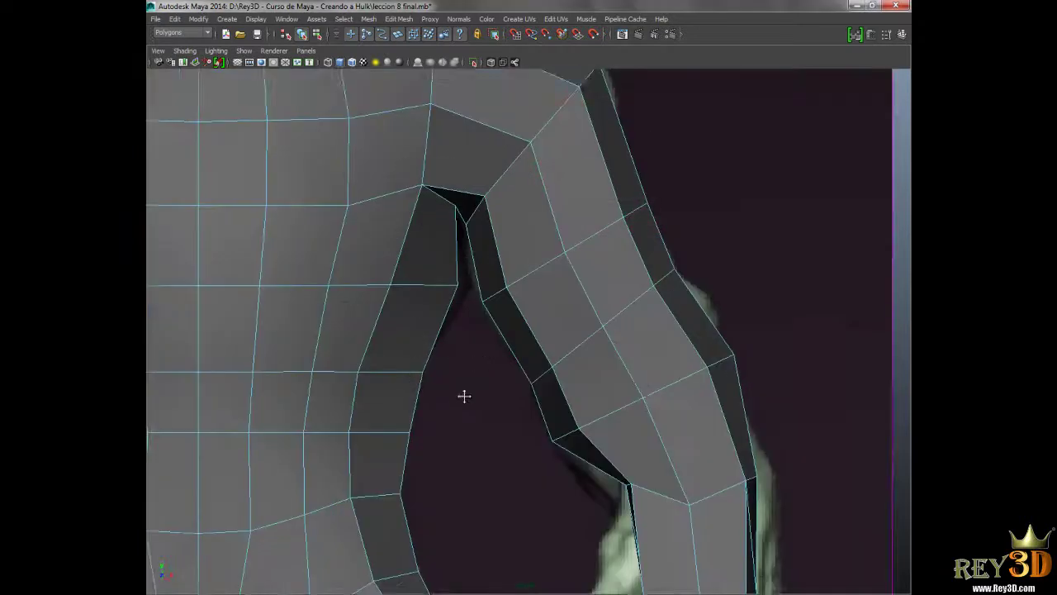
pyautogui.scroll(-3, 464, 396)
pyautogui.scroll(-5, 639, 333)
pyautogui.moveTo(294, 116); pyautogui.dragTo(499, 519)
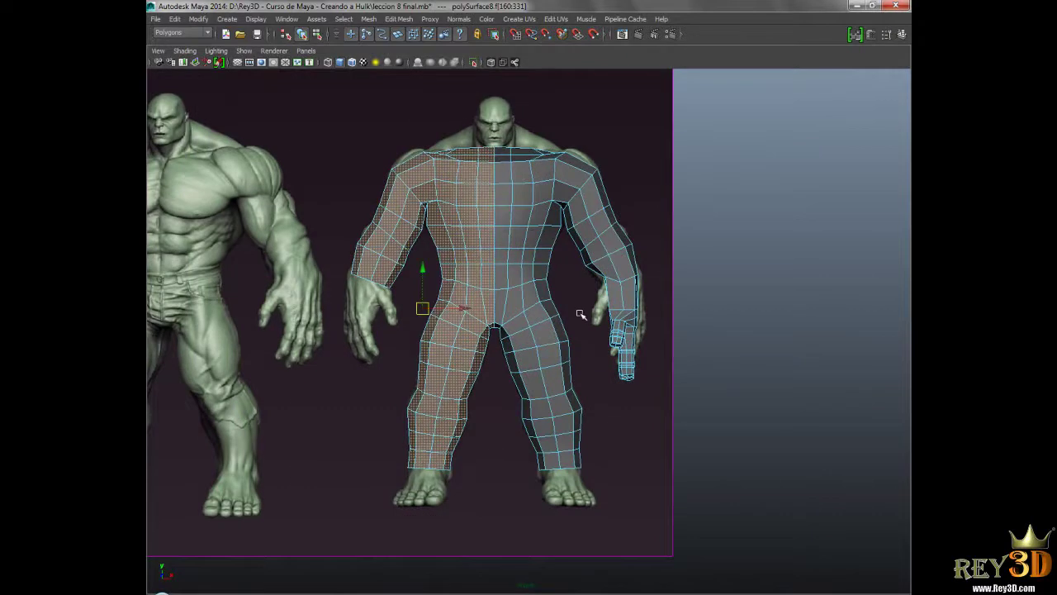
pyautogui.press('Delete')
# - Mirror the remaining half body across -X with Mirror Polygon
pyautogui.keyDown('alt'); pyautogui.moveTo(580, 314); pyautogui.dragTo(562, 320); pyautogui.keyUp('alt')
pyautogui.press('F8')
pyautogui.click(589, 263)
pyautogui.moveTo(519, 198)
pyautogui.keyDown('shift'); pyautogui.mouseDown(button='right')
pyautogui.moveTo(551, 374)
pyautogui.moveTo(550, 310)
pyautogui.mouseUp(button='right'); pyautogui.keyUp('shift')
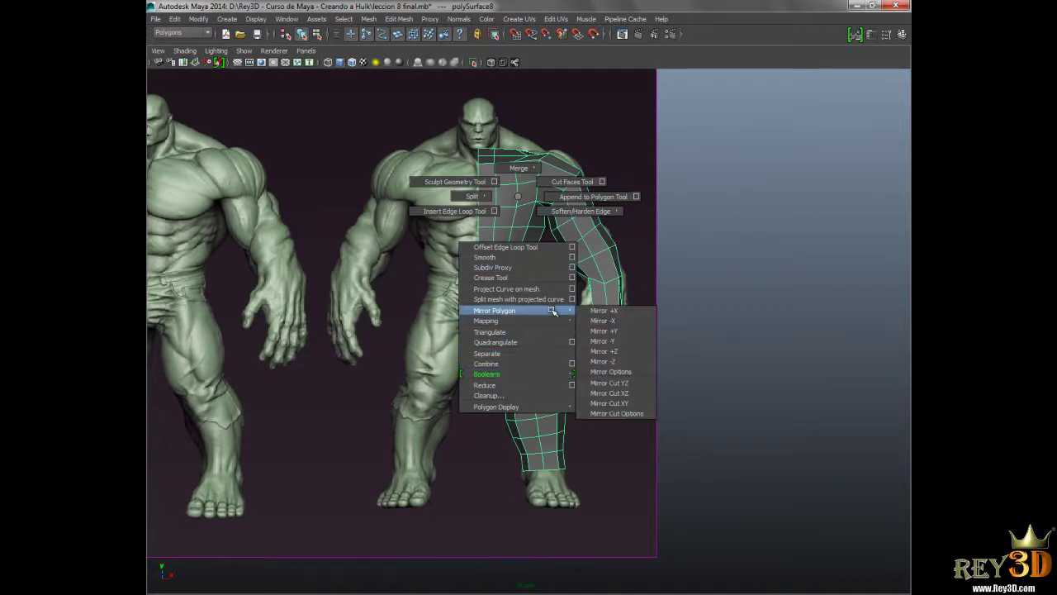
pyautogui.keyDown('shift'); pyautogui.moveTo(576, 314); pyautogui.dragTo(616, 325, button='right'); pyautogui.keyUp('shift')
pyautogui.scroll(2, 616, 324)
pyautogui.click(902, 34)
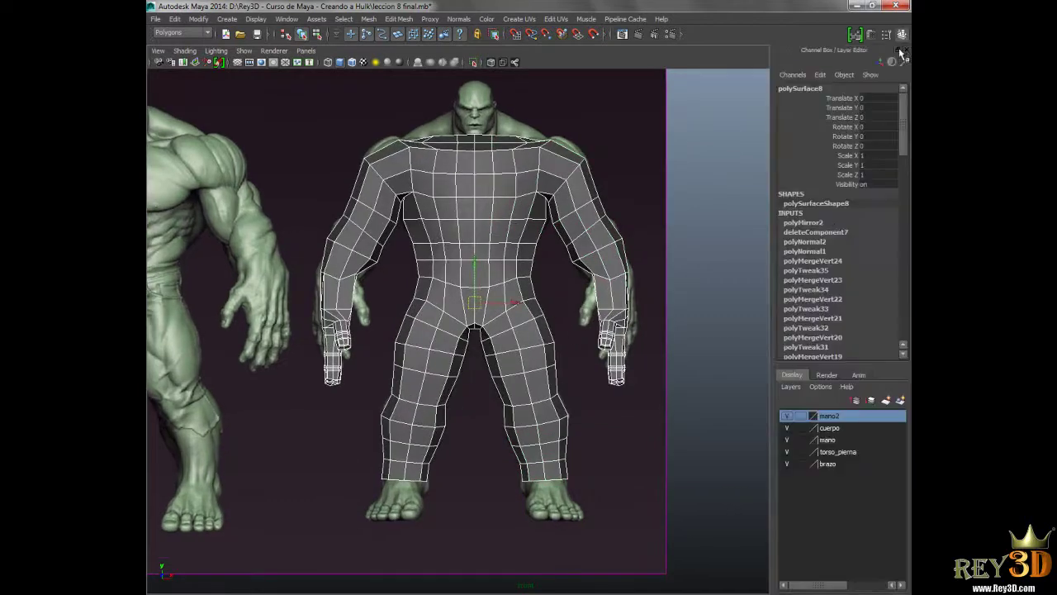
pyautogui.click(833, 224)
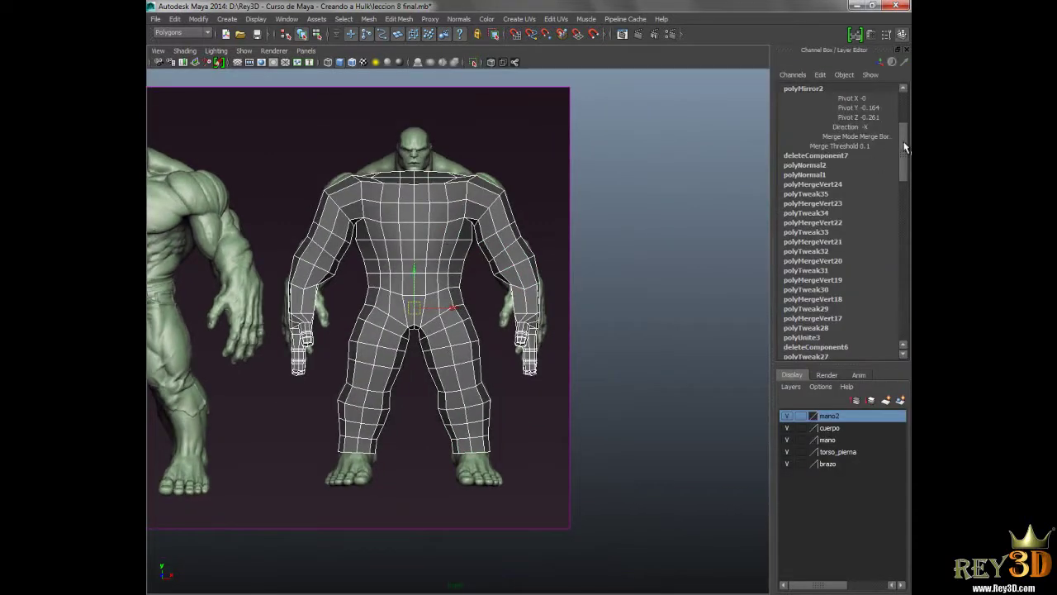
pyautogui.scroll(5, 905, 147)
pyautogui.doubleClick(866, 280)
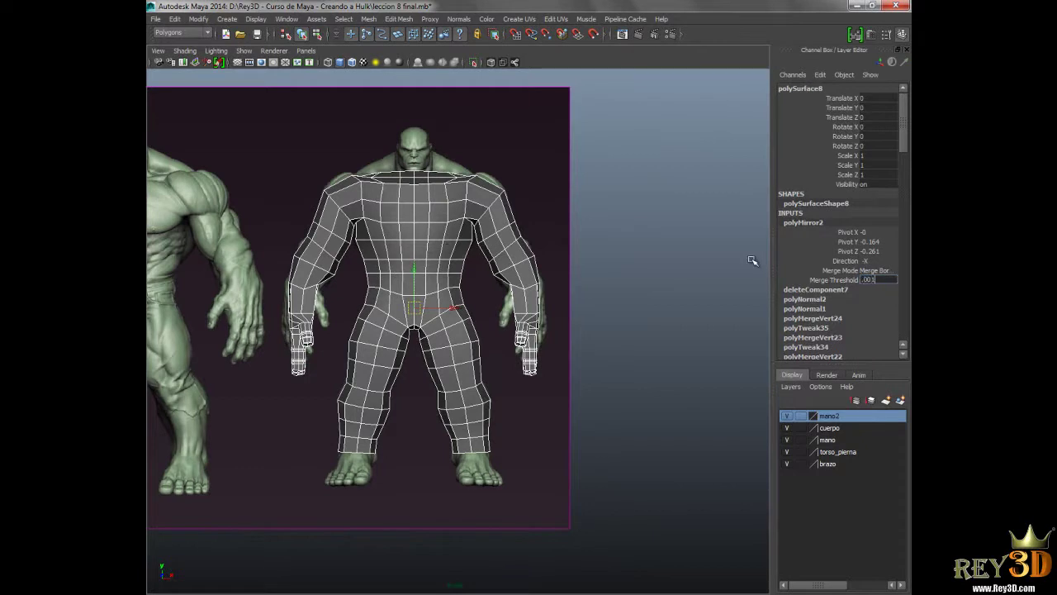
pyautogui.click(653, 281)
pyautogui.press('space')
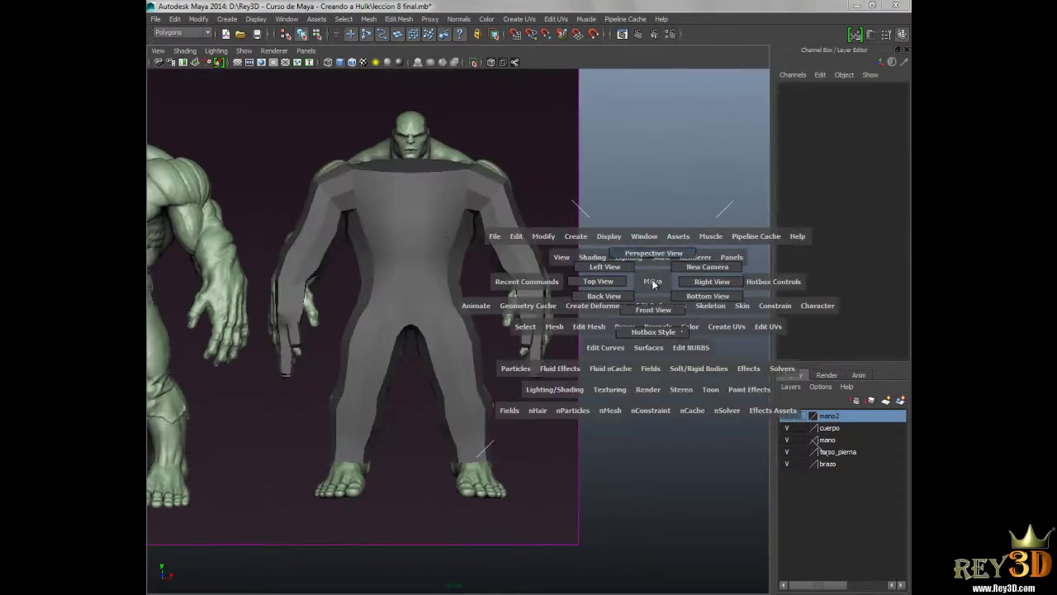
pyautogui.click(657, 266)
pyautogui.keyDown('alt'); pyautogui.moveTo(537, 339); pyautogui.dragTo(429, 216); pyautogui.keyUp('alt')
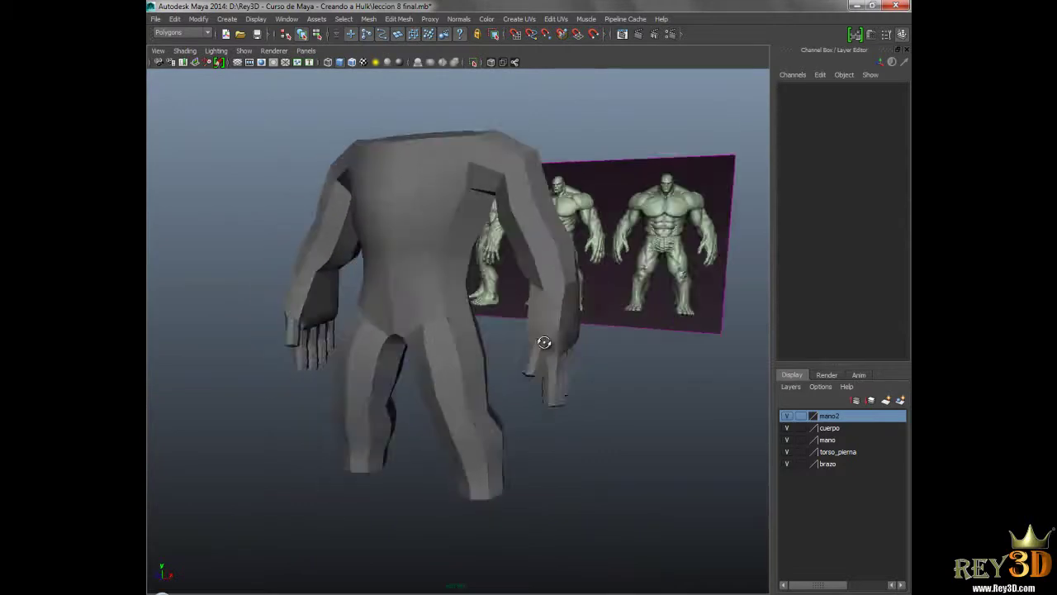
pyautogui.moveTo(363, 206)
pyautogui.keyDown('alt'); pyautogui.mouseDown()
pyautogui.moveTo(508, 266)
pyautogui.moveTo(358, 285)
pyautogui.moveTo(524, 300)
pyautogui.moveTo(597, 293)
pyautogui.moveTo(575, 282)
pyautogui.moveTo(574, 298)
pyautogui.moveTo(558, 240)
pyautogui.mouseUp(); pyautogui.keyUp('alt')
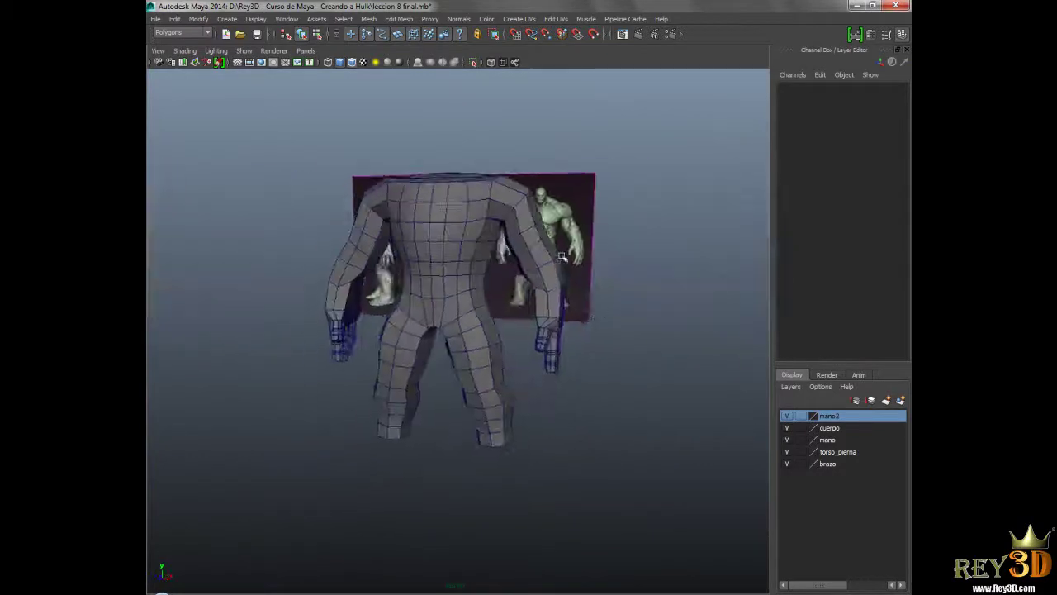
pyautogui.keyDown('alt'); pyautogui.moveTo(600, 276); pyautogui.dragTo(595, 273); pyautogui.keyUp('alt')
pyautogui.moveTo(604, 309)
pyautogui.keyDown('alt'); pyautogui.mouseDown()
pyautogui.moveTo(611, 285)
pyautogui.moveTo(614, 311)
pyautogui.mouseUp(); pyautogui.keyUp('alt')
pyautogui.press('space')
pyautogui.keyDown('alt'); pyautogui.moveTo(591, 377); pyautogui.dragTo(622, 383, button='middle'); pyautogui.keyUp('alt')
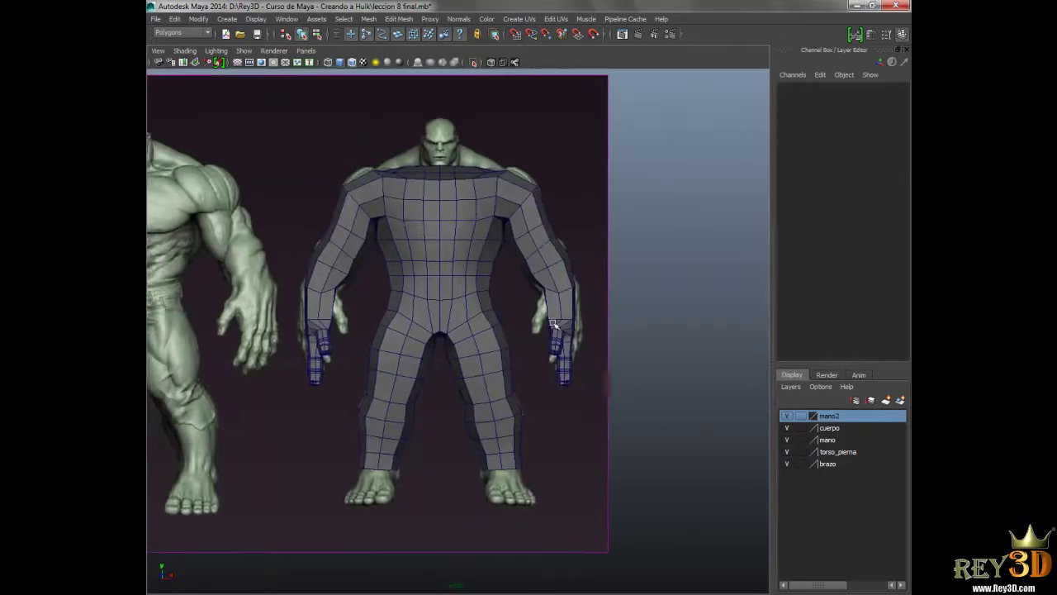
pyautogui.scroll(2, 613, 334)
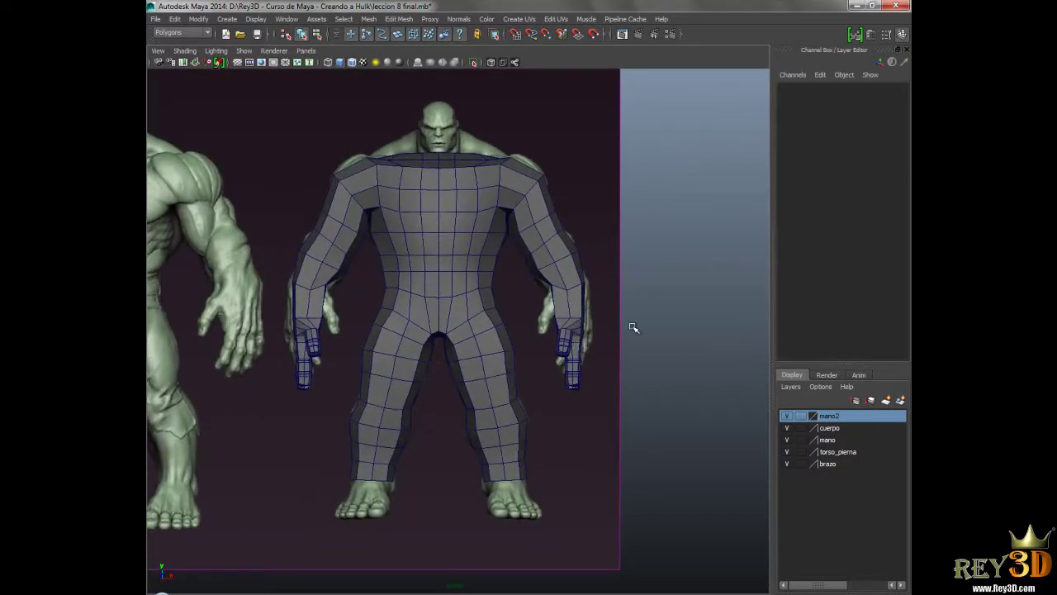
# - Confirm Reflection is on in the Move tool settings and hide the channel box
pyautogui.press('space')
pyautogui.moveTo(703, 230); pyautogui.dragTo(730, 250)
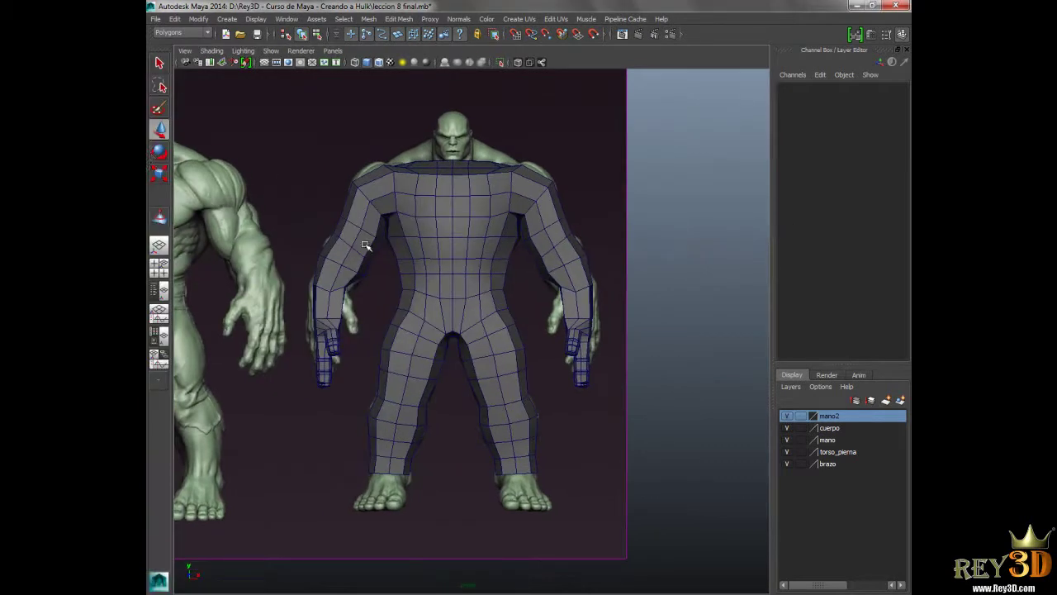
pyautogui.doubleClick(158, 131)
pyautogui.scroll(-4, 816, 353)
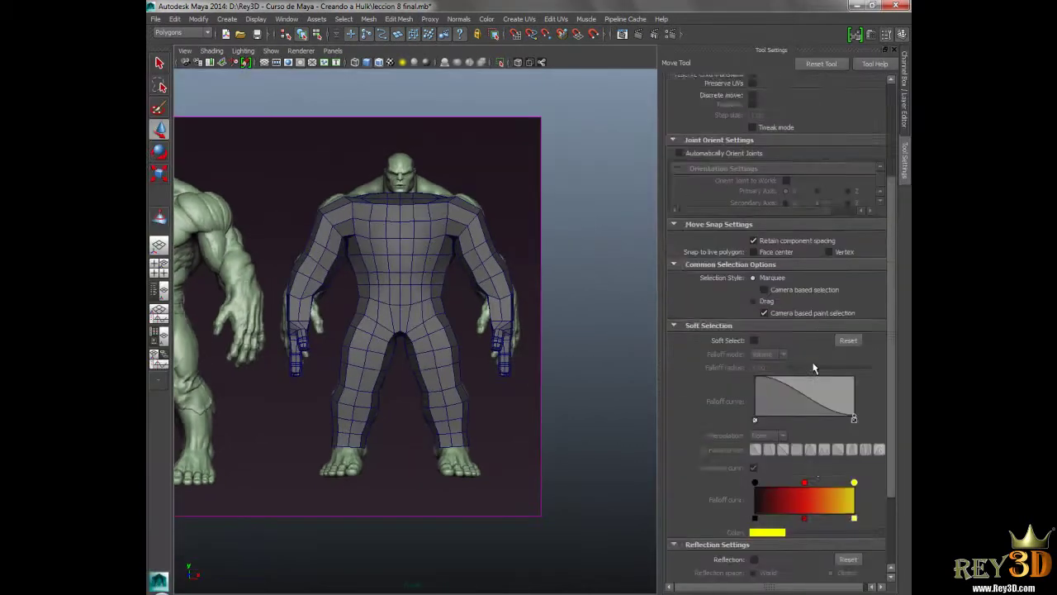
pyautogui.scroll(-3, 780, 422)
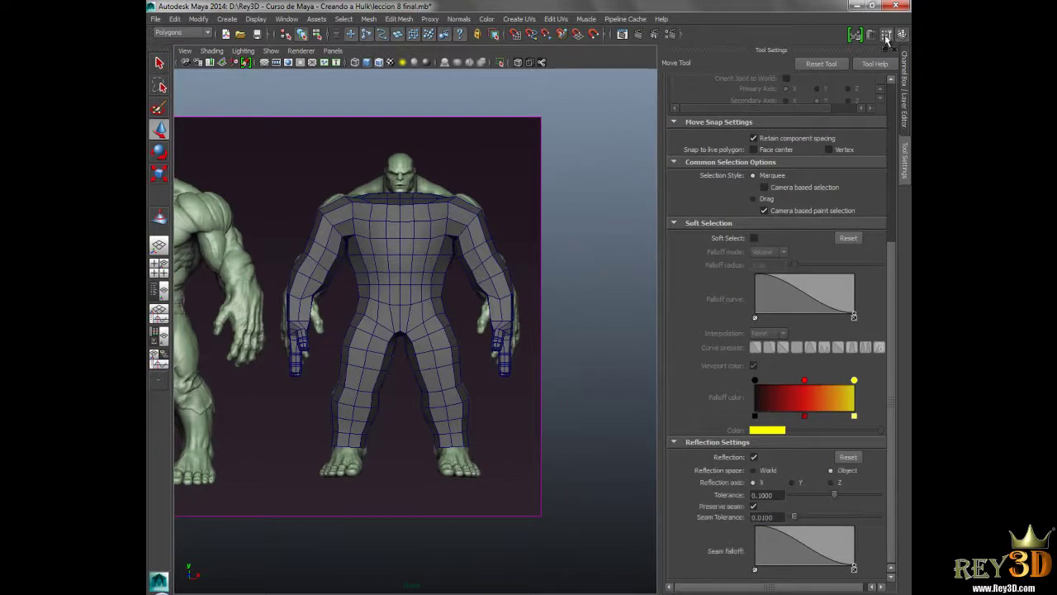
pyautogui.click(886, 36)
pyautogui.click(897, 35)
pyautogui.scroll(5, 646, 294)
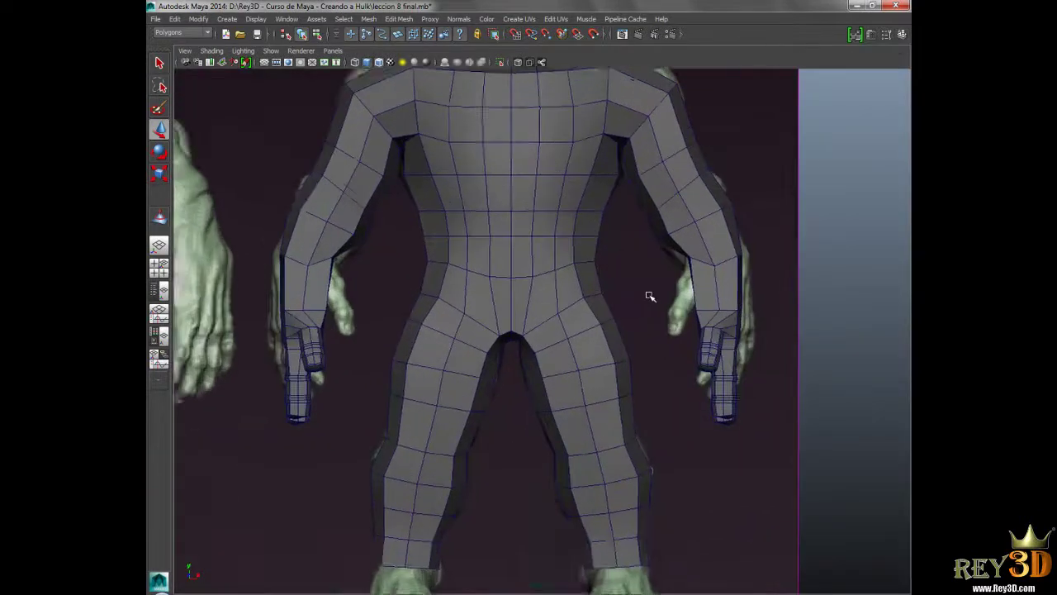
# - Push the waist and lower-chest vertices slightly outward, mirrored on both sides
pyautogui.moveTo(501, 254); pyautogui.dragTo(469, 252, button='right')
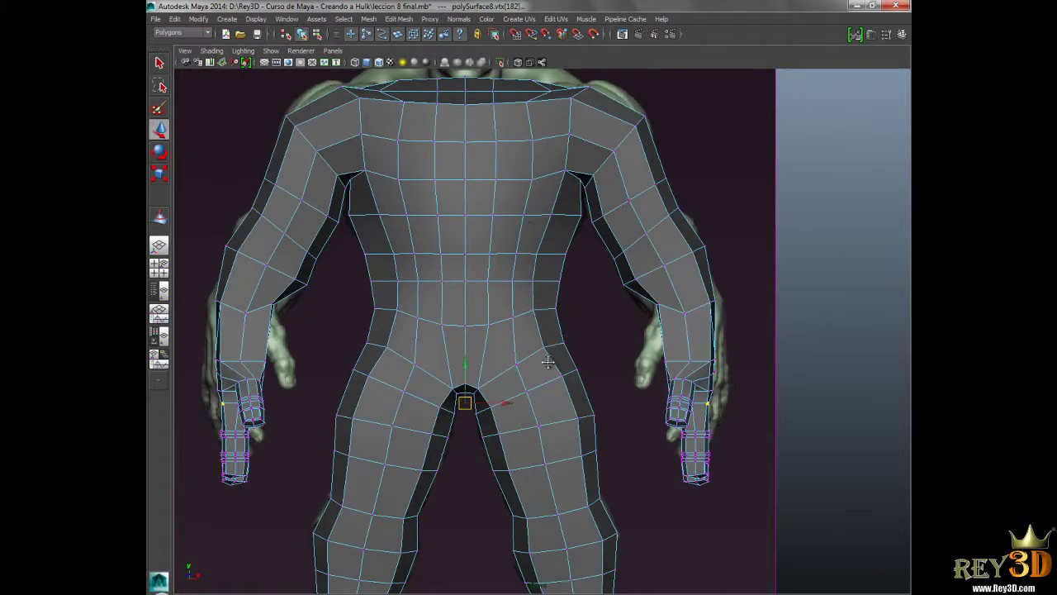
pyautogui.click(536, 300)
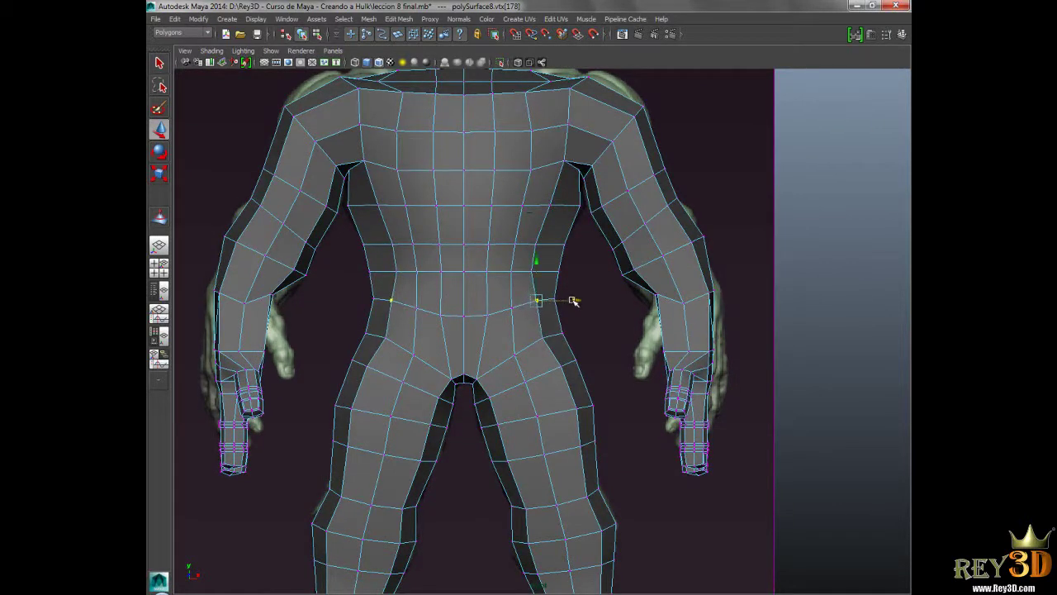
pyautogui.click(547, 337)
pyautogui.click(533, 271)
pyautogui.press('Up')
pyautogui.moveTo(574, 247); pyautogui.dragTo(580, 245)
pyautogui.press('Up')
pyautogui.moveTo(589, 204); pyautogui.dragTo(592, 205)
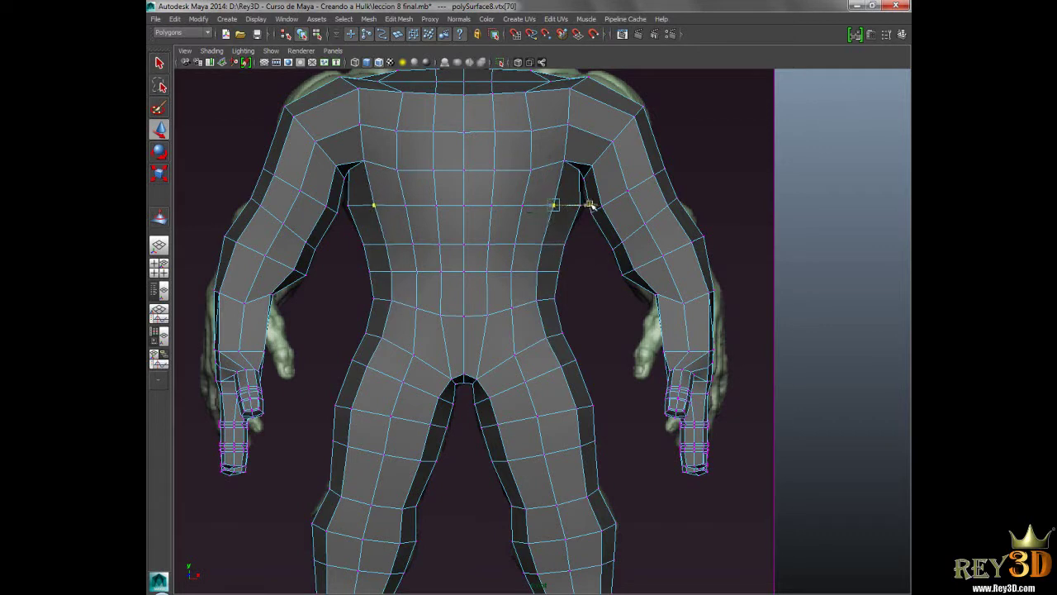
# - Nudge the crotch vertex slightly sideways
pyautogui.keyDown('alt'); pyautogui.moveTo(612, 414); pyautogui.dragTo(619, 294, button='middle'); pyautogui.keyUp('alt')
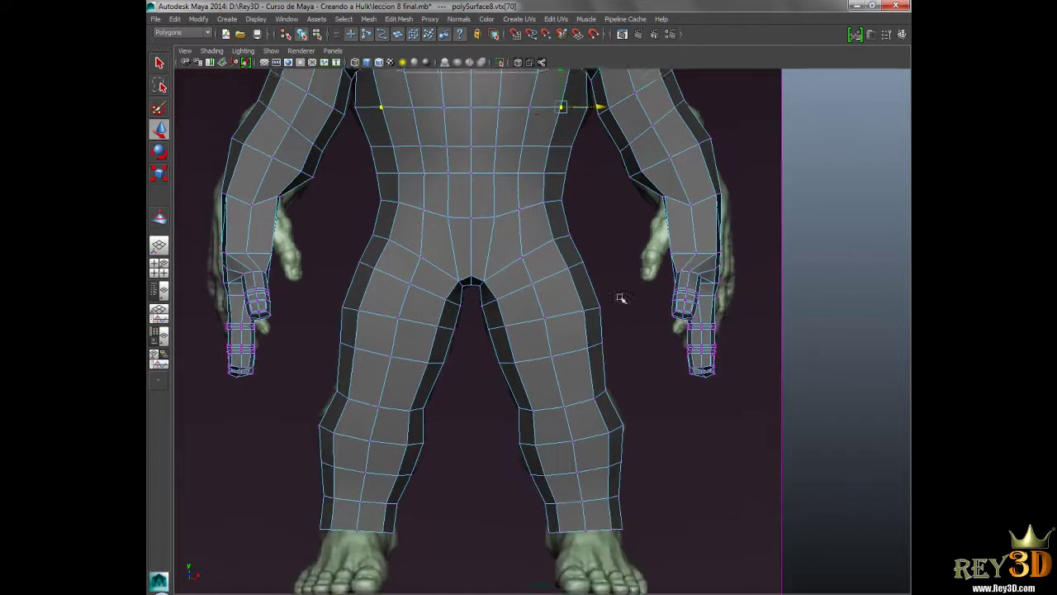
pyautogui.moveTo(622, 365)
pyautogui.keyDown('alt'); pyautogui.mouseDown(button='middle')
pyautogui.moveTo(619, 306)
pyautogui.moveTo(626, 329)
pyautogui.mouseUp(button='middle'); pyautogui.keyUp('alt')
pyautogui.keyDown('alt'); pyautogui.moveTo(614, 271); pyautogui.dragTo(613, 349, button='middle'); pyautogui.keyUp('alt')
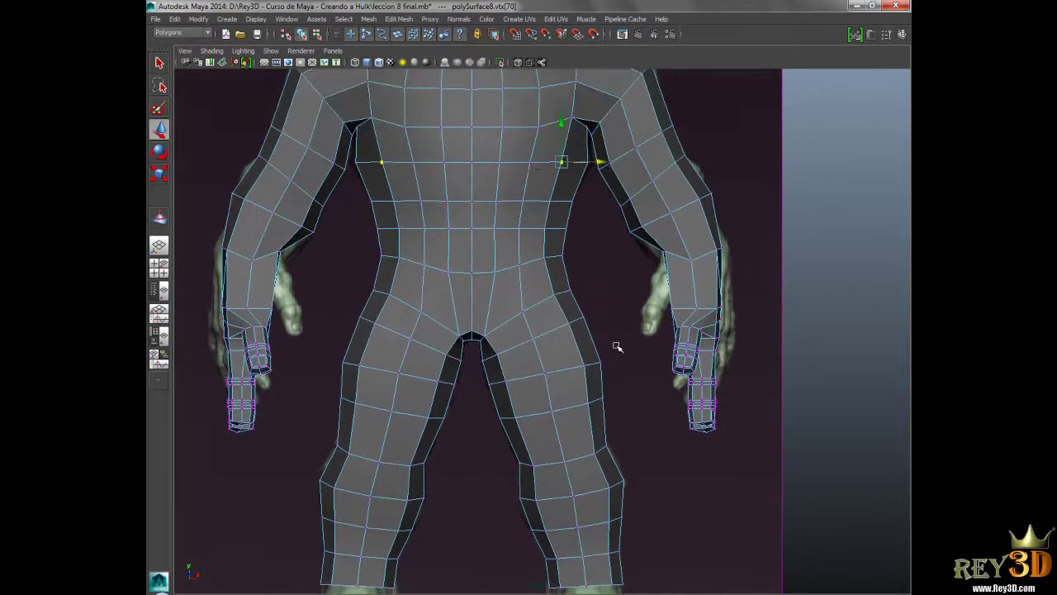
pyautogui.keyDown('alt'); pyautogui.moveTo(609, 307); pyautogui.dragTo(609, 318, button='middle'); pyautogui.keyUp('alt')
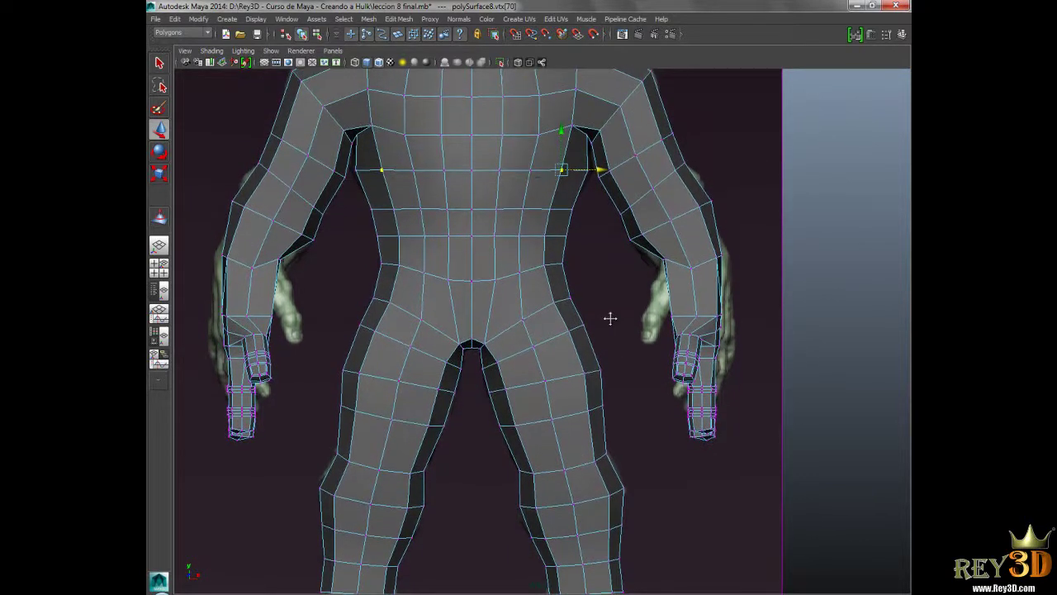
pyautogui.click(483, 344)
pyautogui.moveTo(522, 342); pyautogui.dragTo(525, 343)
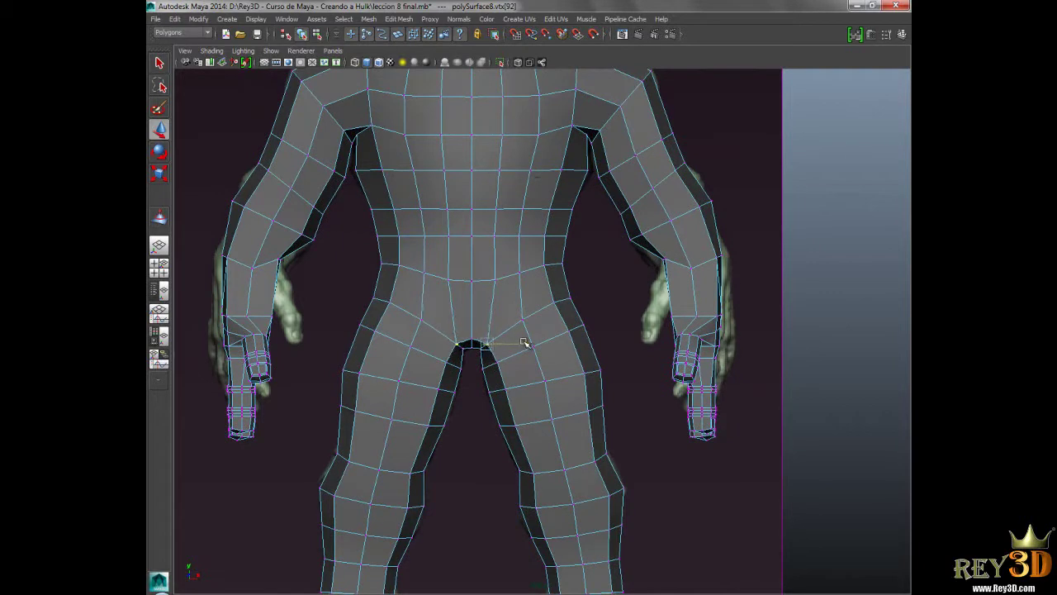
# - Marquee-select the vertices of the right-side hand and forearm
pyautogui.keyDown('alt'); pyautogui.moveTo(546, 300); pyautogui.dragTo(535, 322); pyautogui.keyUp('alt')
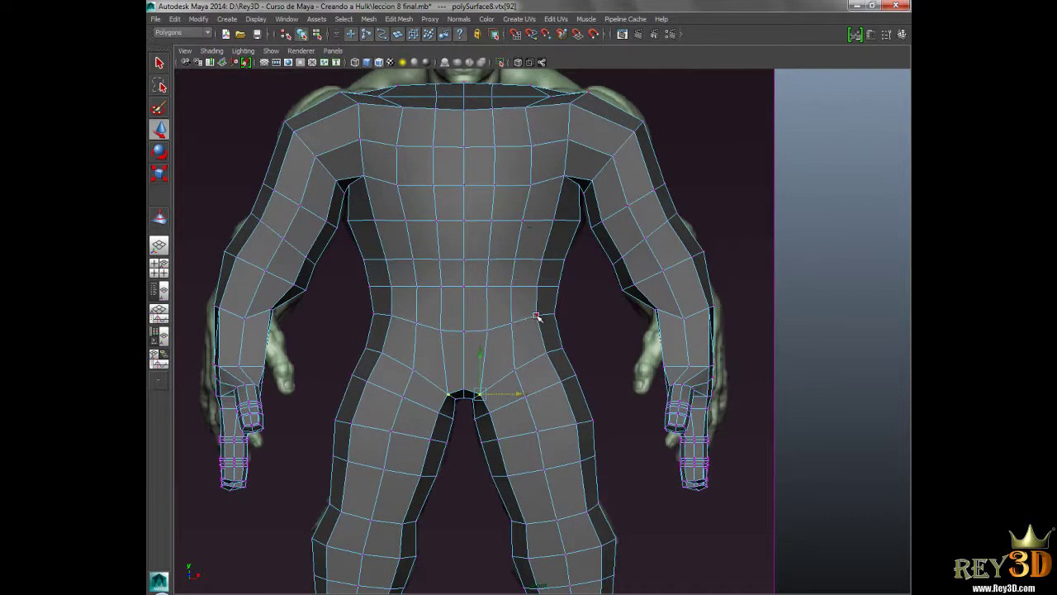
pyautogui.keyDown('alt'); pyautogui.moveTo(536, 316); pyautogui.dragTo(533, 340, button='middle'); pyautogui.keyUp('alt')
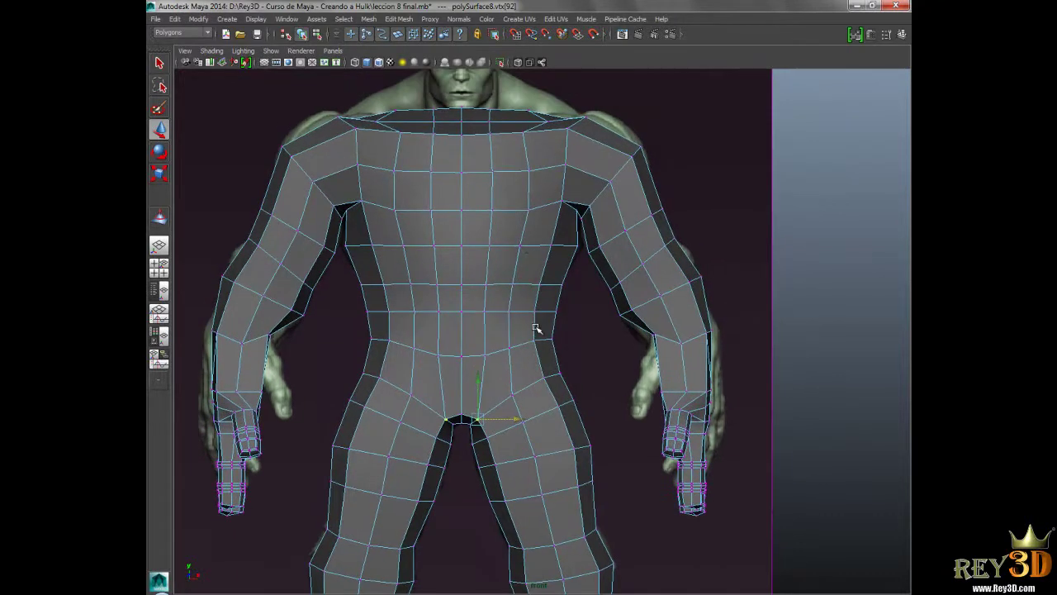
pyautogui.keyDown('alt'); pyautogui.moveTo(538, 314); pyautogui.dragTo(515, 322, button='middle'); pyautogui.keyUp('alt')
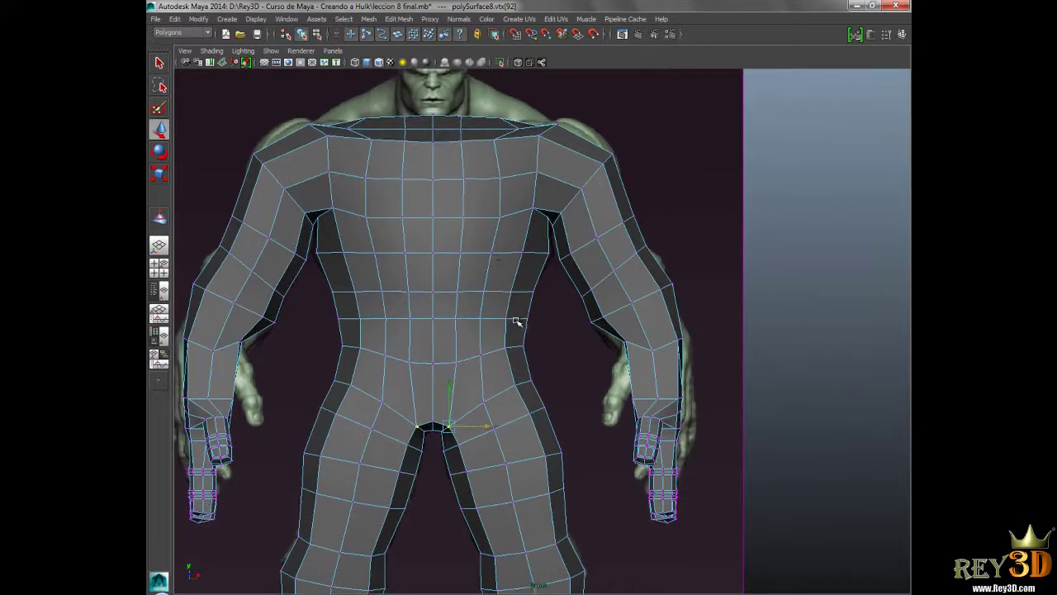
pyautogui.keyDown('alt'); pyautogui.moveTo(572, 272); pyautogui.dragTo(556, 282, button='middle'); pyautogui.keyUp('alt')
pyautogui.keyDown('alt'); pyautogui.moveTo(593, 343); pyautogui.dragTo(571, 329, button='middle'); pyautogui.keyUp('alt')
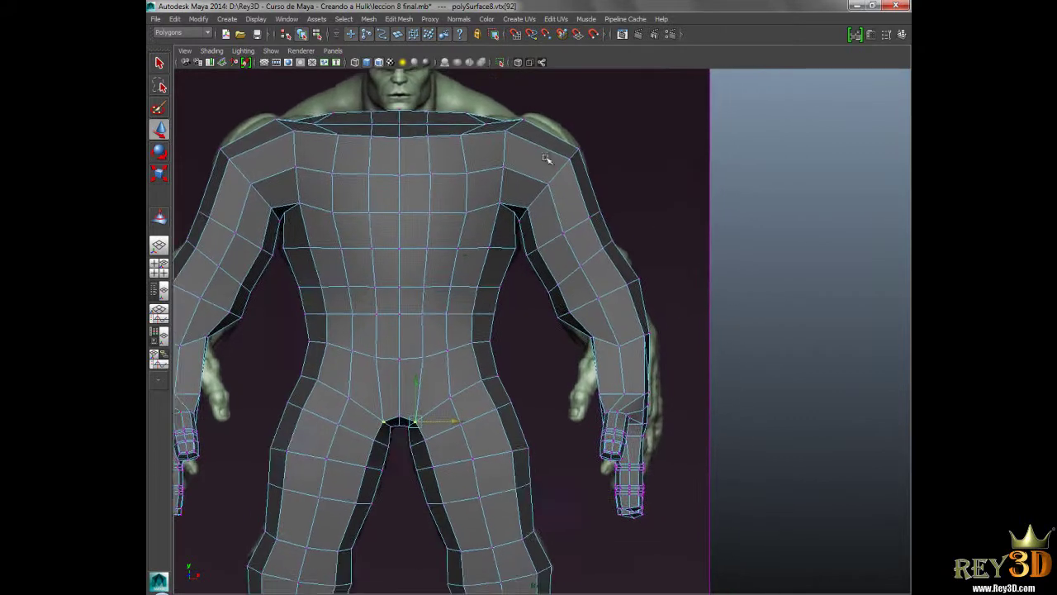
pyautogui.scroll(2, 608, 368)
pyautogui.keyDown('alt'); pyautogui.moveTo(609, 367); pyautogui.dragTo(588, 337, button='middle'); pyautogui.keyUp('alt')
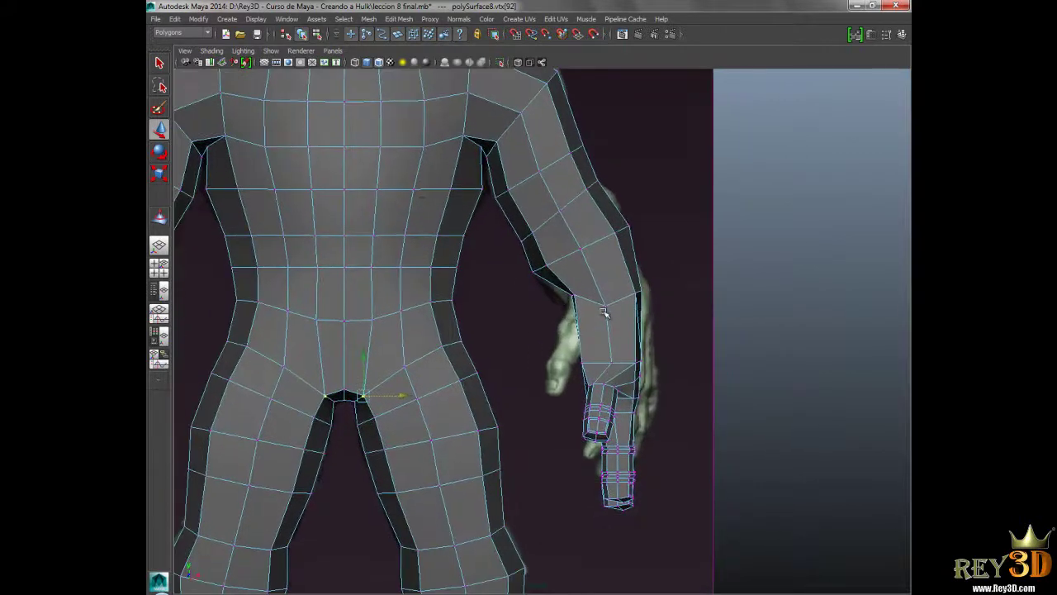
pyautogui.keyDown('alt'); pyautogui.moveTo(613, 433); pyautogui.dragTo(617, 423, button='middle'); pyautogui.keyUp('alt')
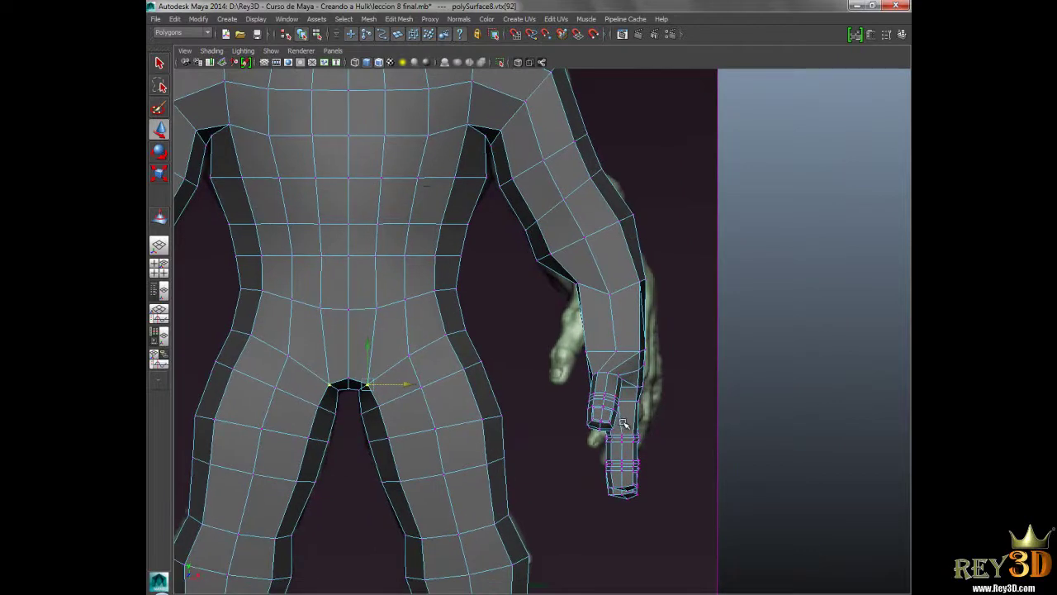
pyautogui.keyDown('alt'); pyautogui.moveTo(620, 376); pyautogui.dragTo(625, 339, button='middle'); pyautogui.keyUp('alt')
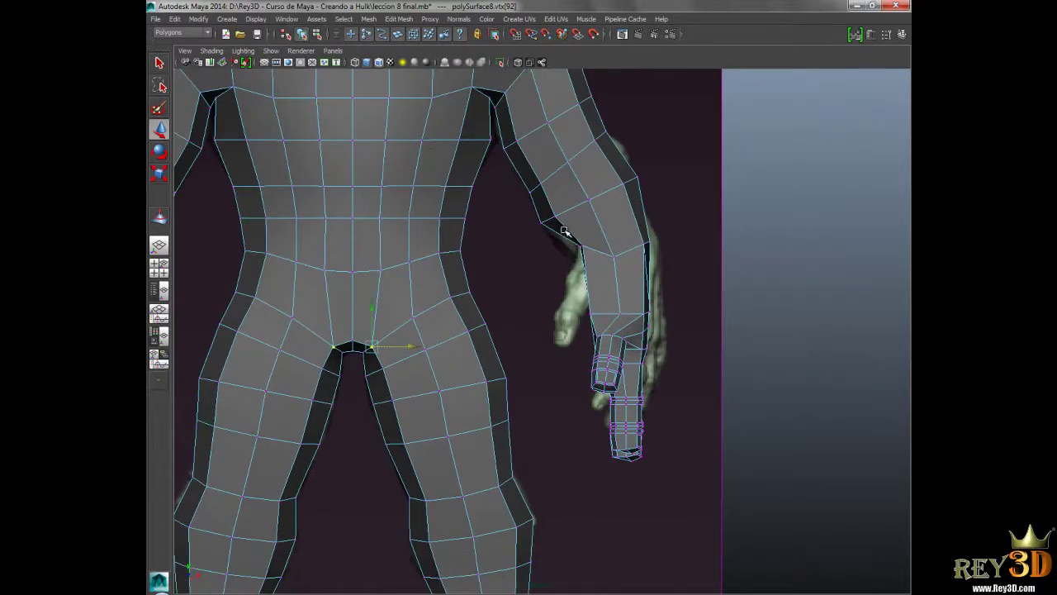
pyautogui.moveTo(629, 319); pyautogui.dragTo(732, 482)
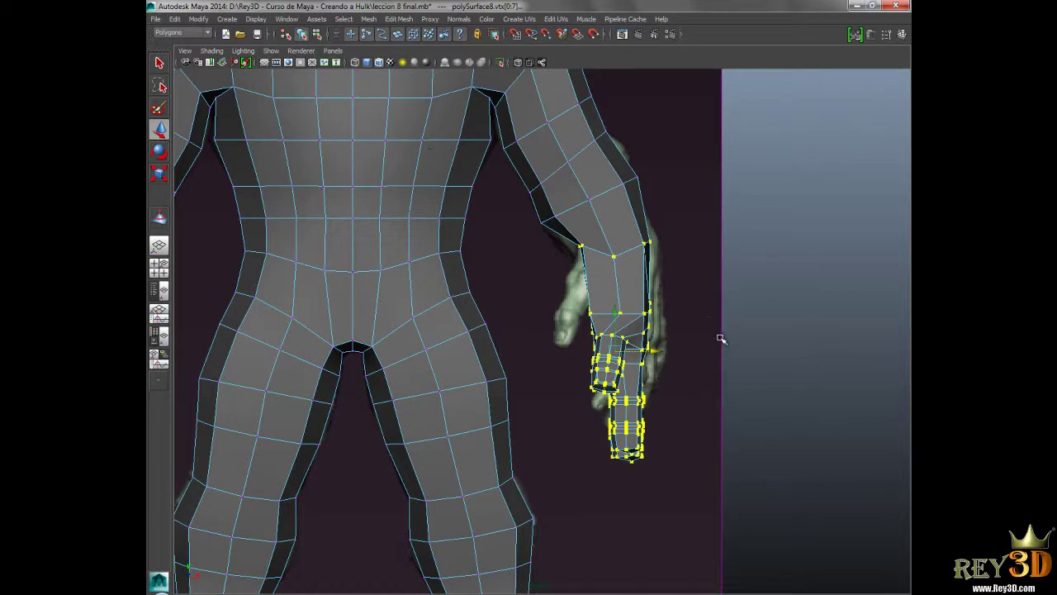
# - Rotate the hand outward and move it slightly closer to the body
pyautogui.press('e')
pyautogui.moveTo(654, 353); pyautogui.dragTo(630, 353)
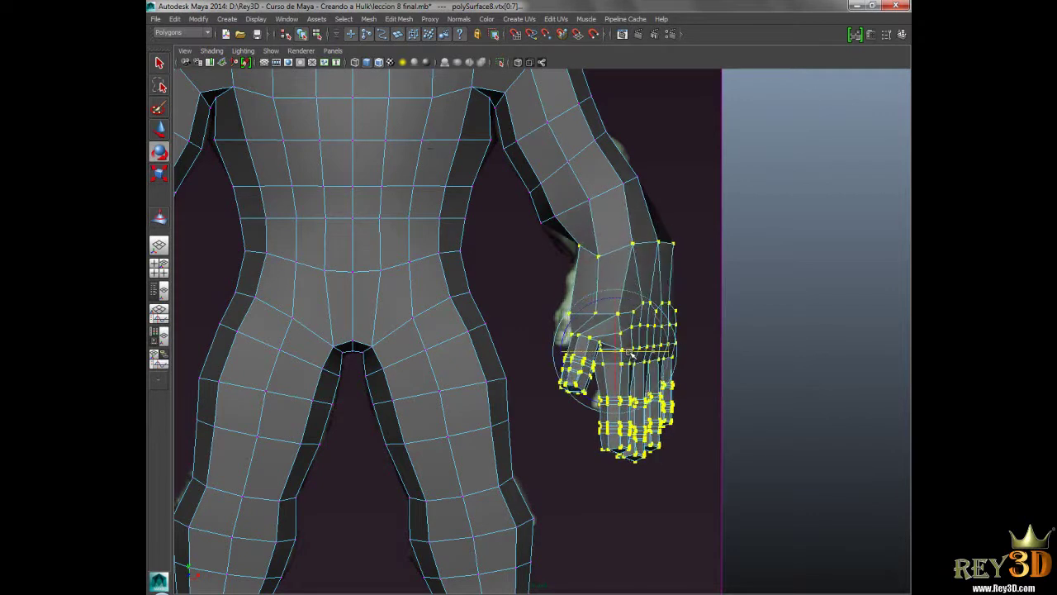
pyautogui.press('w')
pyautogui.moveTo(653, 352); pyautogui.dragTo(643, 352)
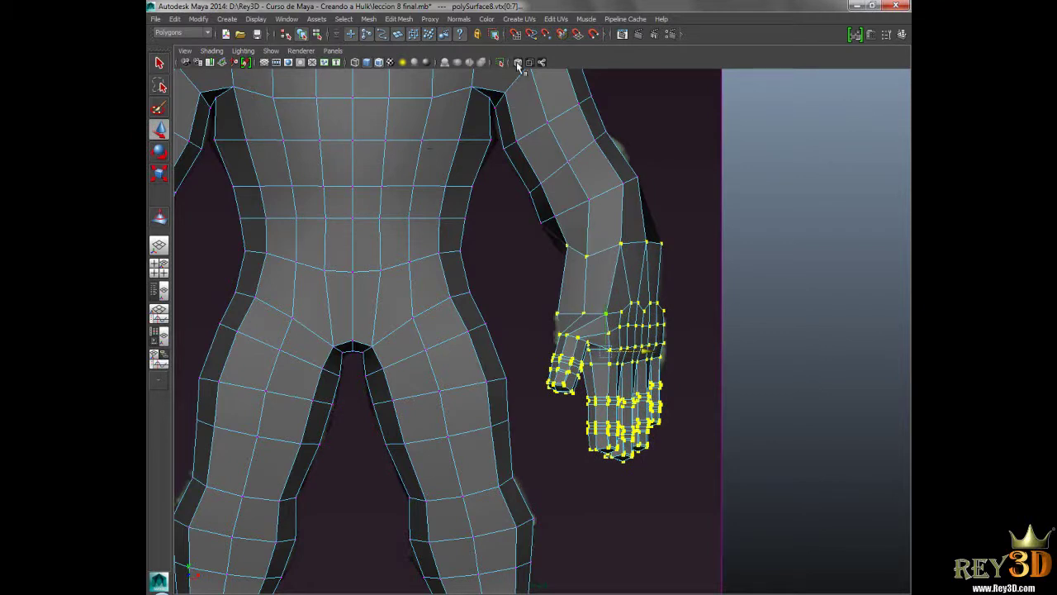
# - Check the hand against the reference in X-Ray, then return to perspective view
pyautogui.click(518, 63)
pyautogui.keyDown('alt'); pyautogui.moveTo(634, 373); pyautogui.dragTo(668, 376, button='middle'); pyautogui.keyUp('alt')
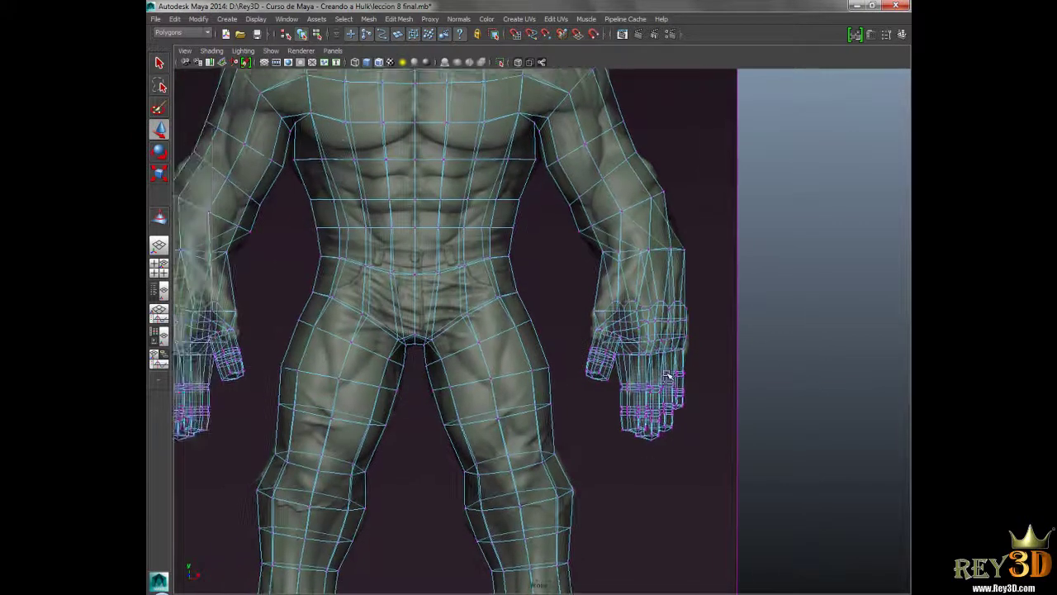
pyautogui.scroll(-5, 667, 376)
pyautogui.keyDown('alt'); pyautogui.moveTo(578, 272); pyautogui.dragTo(588, 280, button='middle'); pyautogui.keyUp('alt')
pyautogui.press('space')
pyautogui.moveTo(554, 240)
pyautogui.mouseDown()
pyautogui.moveTo(609, 295)
pyautogui.moveTo(589, 258)
pyautogui.moveTo(596, 267)
pyautogui.mouseUp()
pyautogui.click(517, 63)
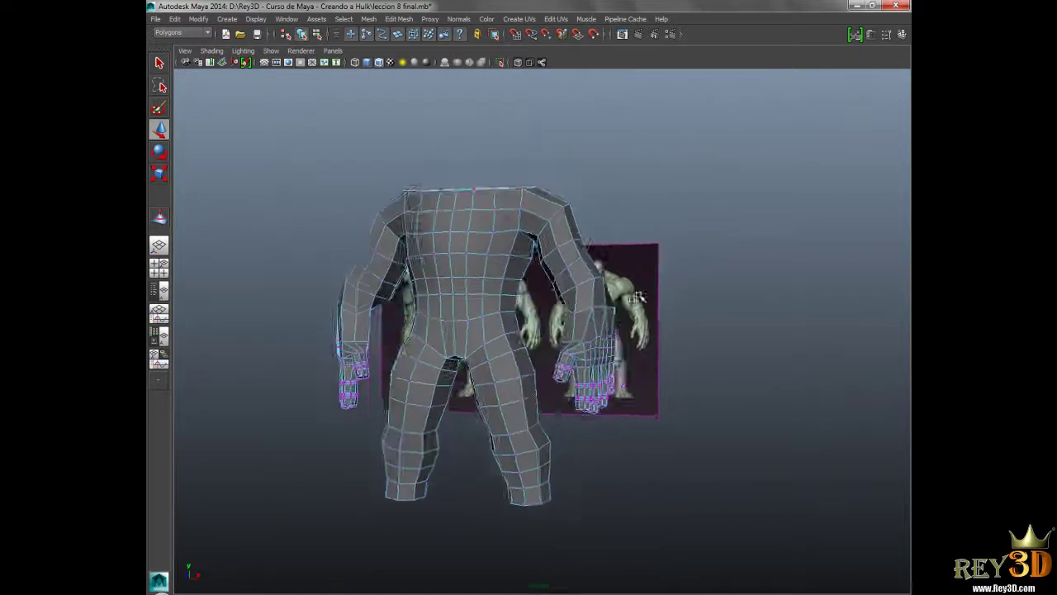
# - Return to vertex editing and orbit around the body, clearing the hand selection
pyautogui.rightClick(596, 267)
pyautogui.click(615, 252)
pyautogui.moveTo(671, 314)
pyautogui.keyDown('alt'); pyautogui.mouseDown()
pyautogui.moveTo(442, 314)
pyautogui.moveTo(666, 313)
pyautogui.mouseUp(); pyautogui.keyUp('alt')
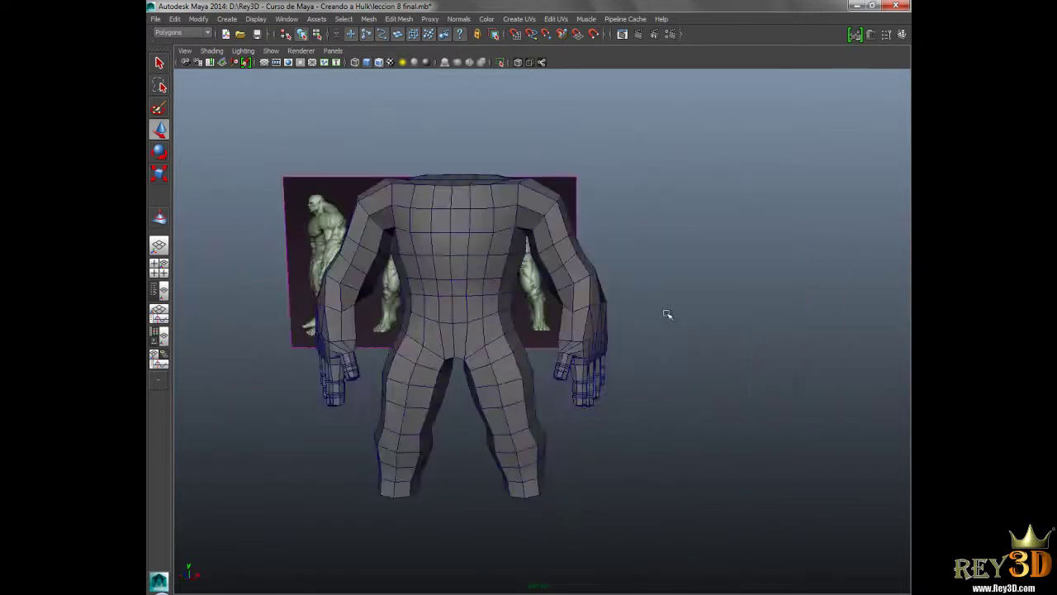
pyautogui.press('F8')
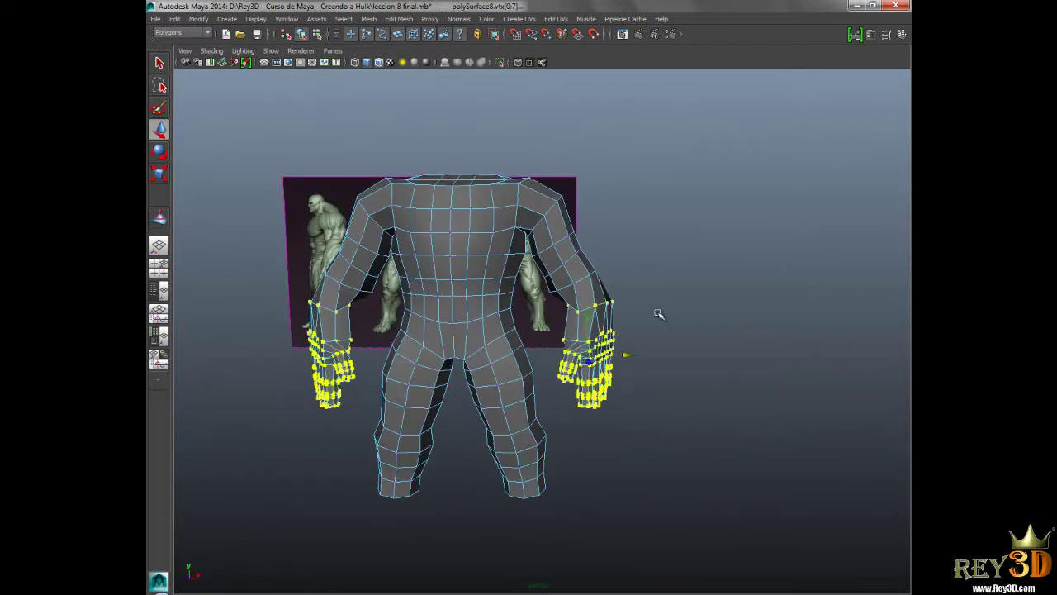
pyautogui.moveTo(660, 327)
pyautogui.keyDown('alt'); pyautogui.mouseDown()
pyautogui.moveTo(518, 321)
pyautogui.moveTo(583, 319)
pyautogui.mouseUp(); pyautogui.keyUp('alt')
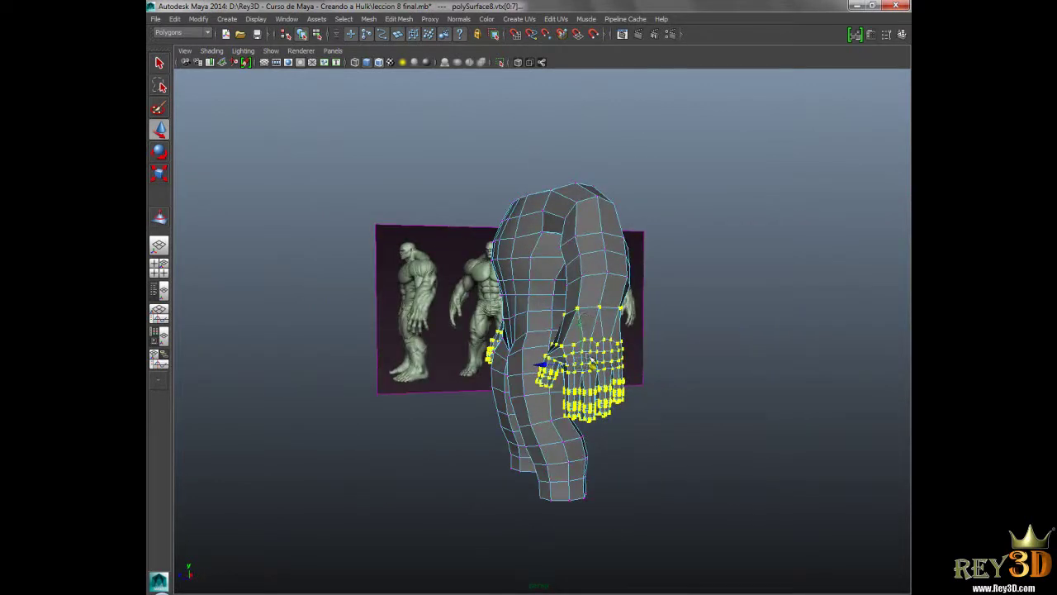
pyautogui.keyDown('alt'); pyautogui.moveTo(591, 364); pyautogui.dragTo(596, 347); pyautogui.keyUp('alt')
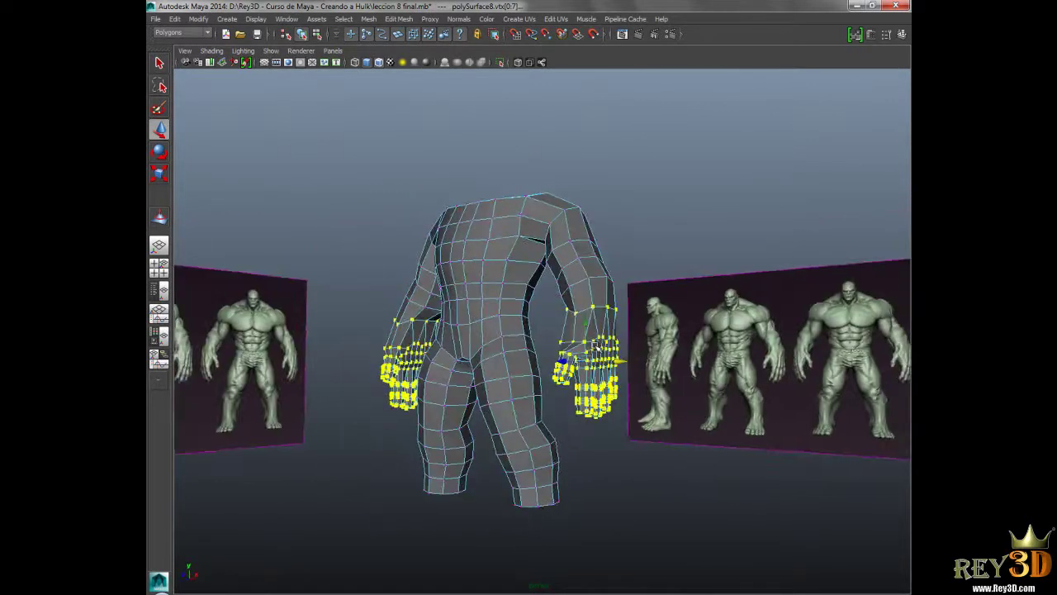
pyautogui.keyDown('alt'); pyautogui.moveTo(597, 345); pyautogui.dragTo(644, 344); pyautogui.keyUp('alt')
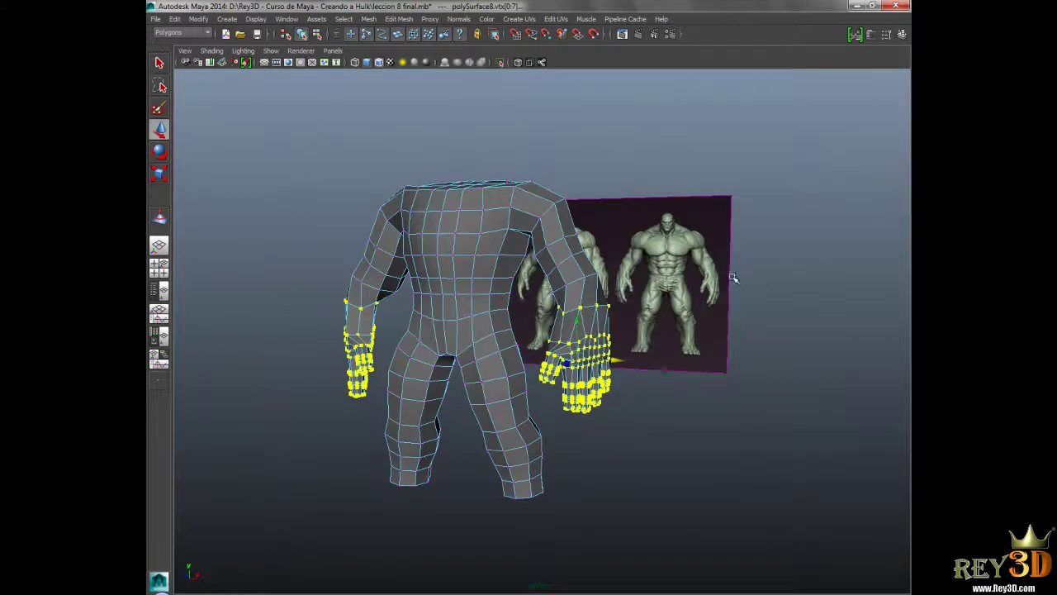
pyautogui.click(678, 422)
pyautogui.moveTo(650, 380)
pyautogui.keyDown('alt'); pyautogui.mouseDown()
pyautogui.moveTo(474, 374)
pyautogui.moveTo(538, 376)
pyautogui.moveTo(694, 339)
pyautogui.moveTo(684, 345)
pyautogui.mouseUp(); pyautogui.keyUp('alt')
# - From a back perspective view, marquee-select the vertices of both hands and wrists
pyautogui.press('space')
pyautogui.scroll(1, 652, 361)
pyautogui.scroll(2, 633, 300)
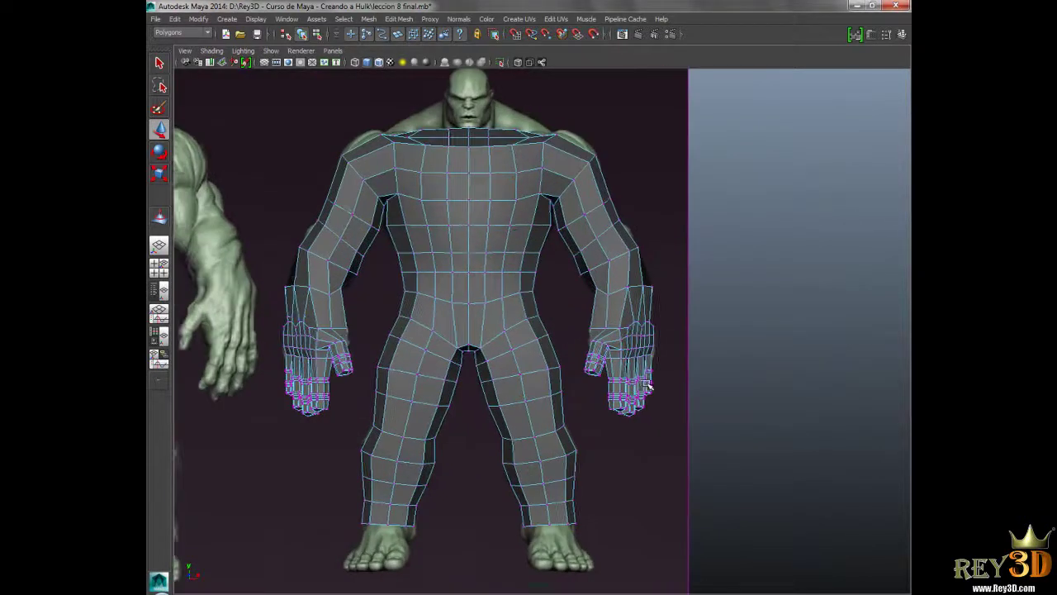
pyautogui.scroll(2, 589, 355)
pyautogui.press('space')
pyautogui.moveTo(618, 302)
pyautogui.mouseDown()
pyautogui.moveTo(618, 276)
pyautogui.moveTo(606, 359)
pyautogui.moveTo(572, 325)
pyautogui.mouseUp()
pyautogui.scroll(3, 573, 325)
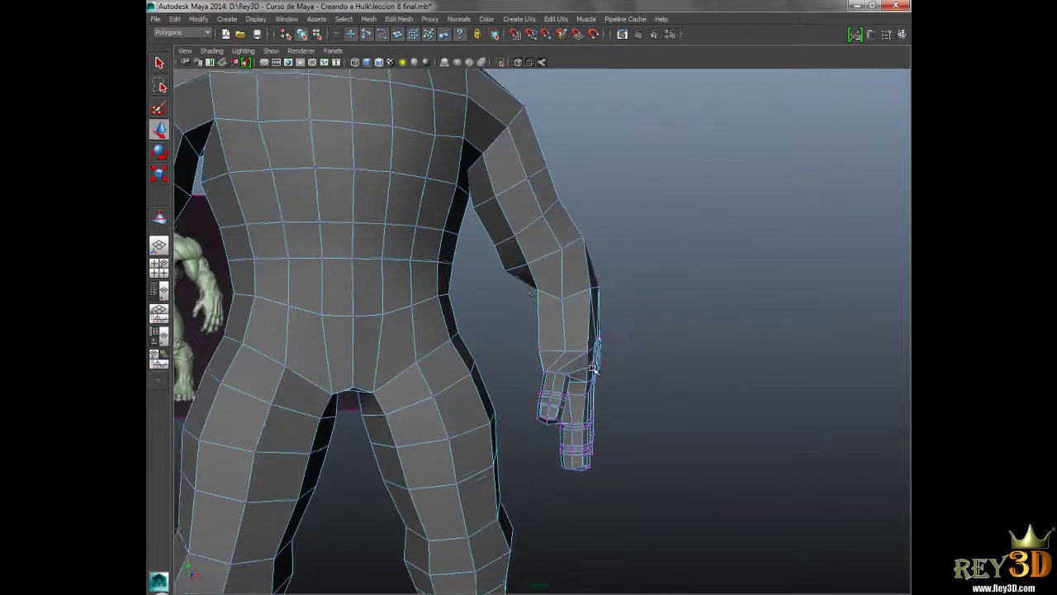
pyautogui.moveTo(524, 288); pyautogui.dragTo(680, 503)
pyautogui.moveTo(719, 420)
pyautogui.keyDown('alt'); pyautogui.mouseDown()
pyautogui.moveTo(707, 415)
pyautogui.moveTo(738, 394)
pyautogui.moveTo(722, 382)
pyautogui.moveTo(493, 385)
pyautogui.moveTo(621, 318)
pyautogui.mouseUp(); pyautogui.keyUp('alt')
# - Switch to Front View to line the body up over the Hulk front reference
pyautogui.press('space')
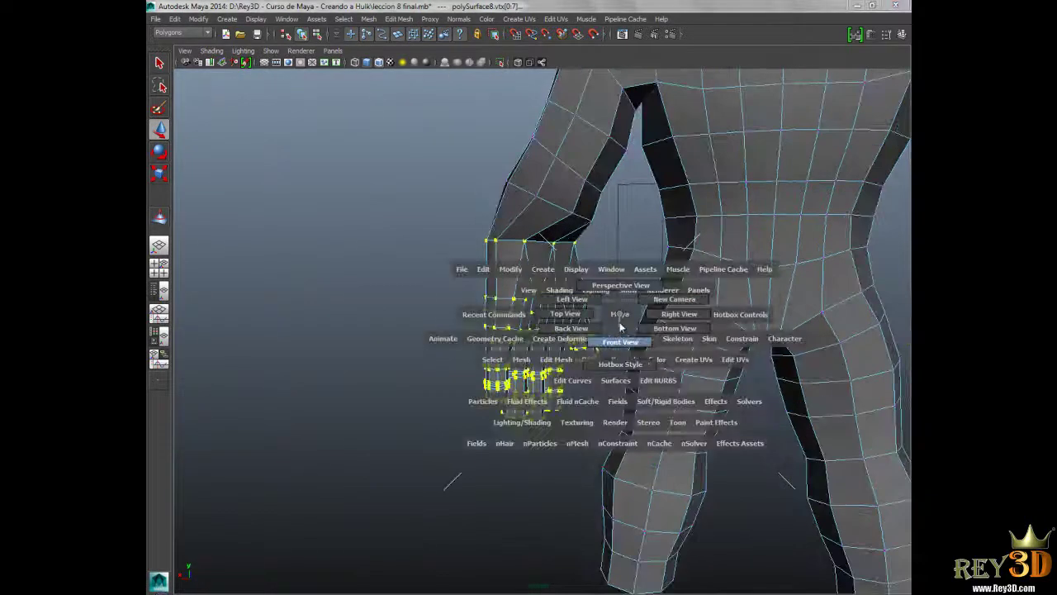
pyautogui.click(620, 327)
pyautogui.moveTo(541, 291)
pyautogui.keyDown('alt'); pyautogui.mouseDown()
pyautogui.moveTo(556, 309)
pyautogui.moveTo(550, 332)
pyautogui.moveTo(618, 260)
pyautogui.moveTo(621, 283)
pyautogui.mouseUp(); pyautogui.keyUp('alt')
pyautogui.press('space')
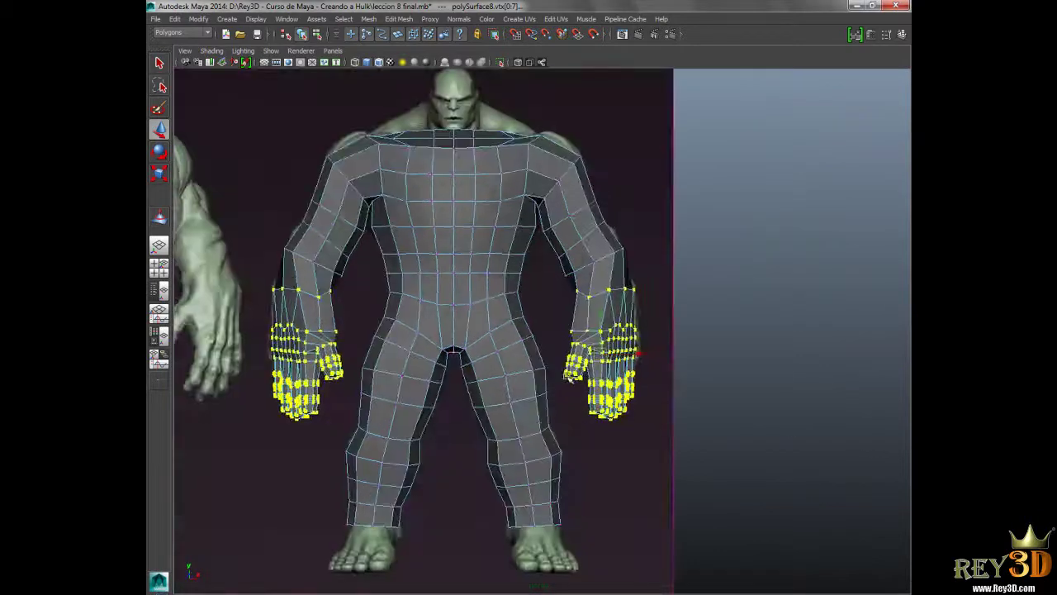
# - Turn on X-Ray shading and raise both hands slightly to match the reference
pyautogui.hotkey('alt', 'a')
pyautogui.scroll(2, 549, 321)
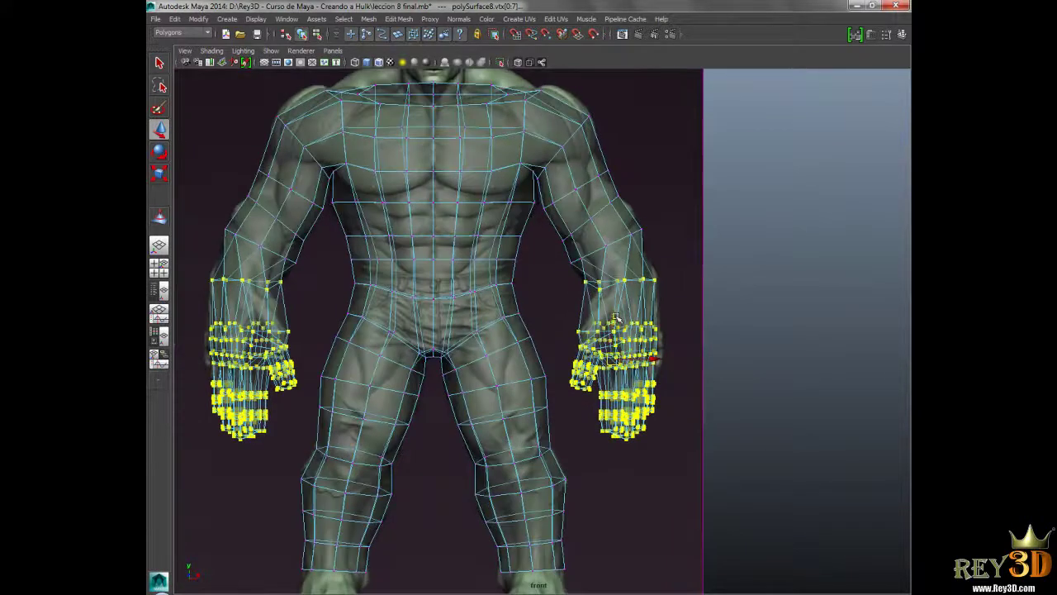
pyautogui.moveTo(615, 315); pyautogui.dragTo(614, 314, button='middle')
# - In side view, adjust the shoulder and chest-front vertices to follow the reference's chest profile
pyautogui.press('space')
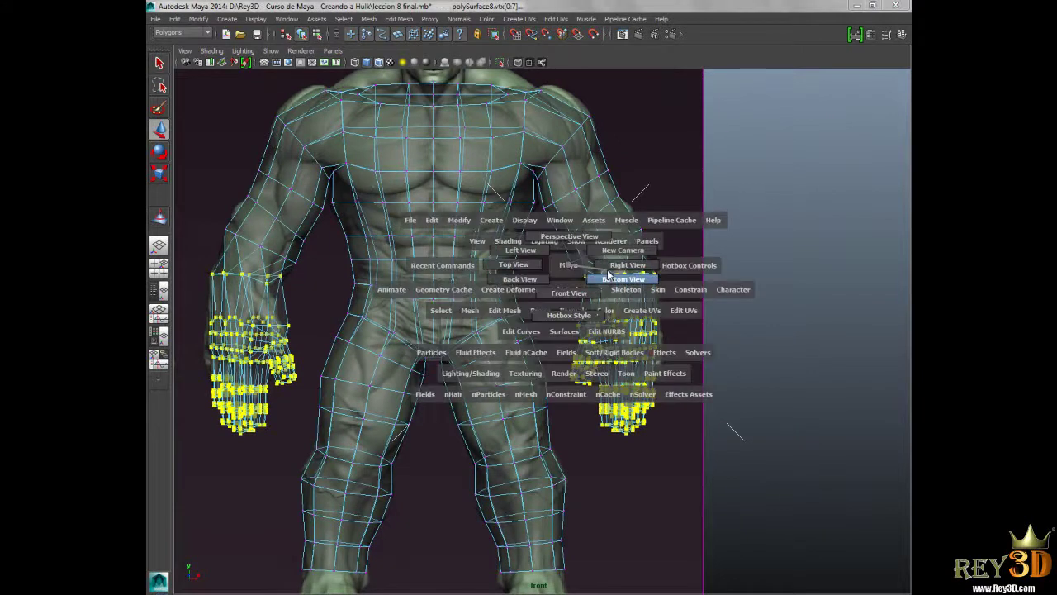
pyautogui.moveTo(568, 264); pyautogui.dragTo(616, 275)
pyautogui.scroll(-5, 555, 412)
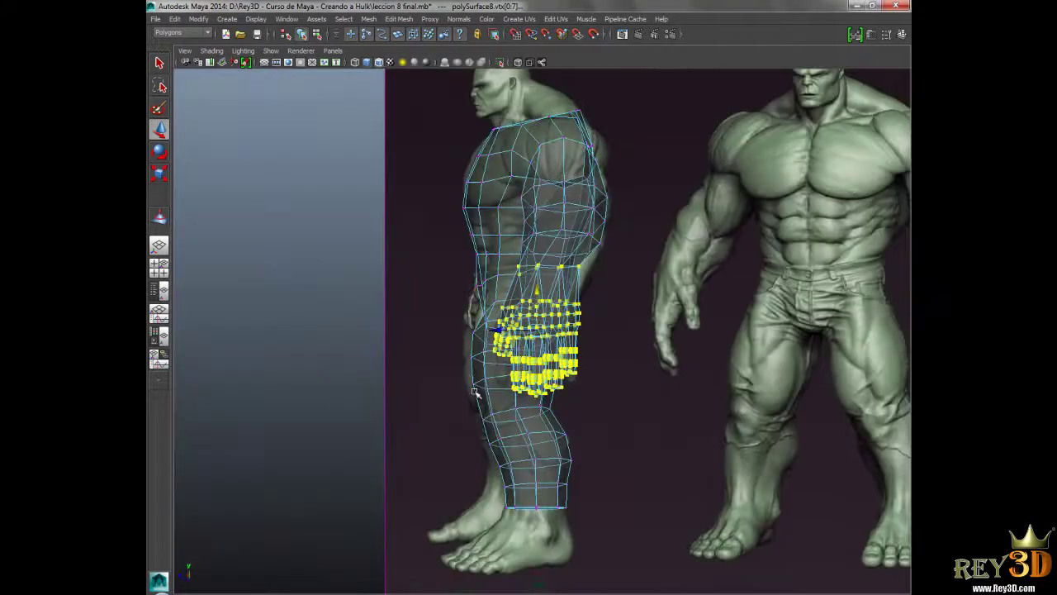
pyautogui.keyDown('alt'); pyautogui.moveTo(579, 376); pyautogui.dragTo(569, 411, button='middle'); pyautogui.keyUp('alt')
pyautogui.keyDown('alt'); pyautogui.moveTo(570, 336); pyautogui.dragTo(595, 347, button='right'); pyautogui.keyUp('alt')
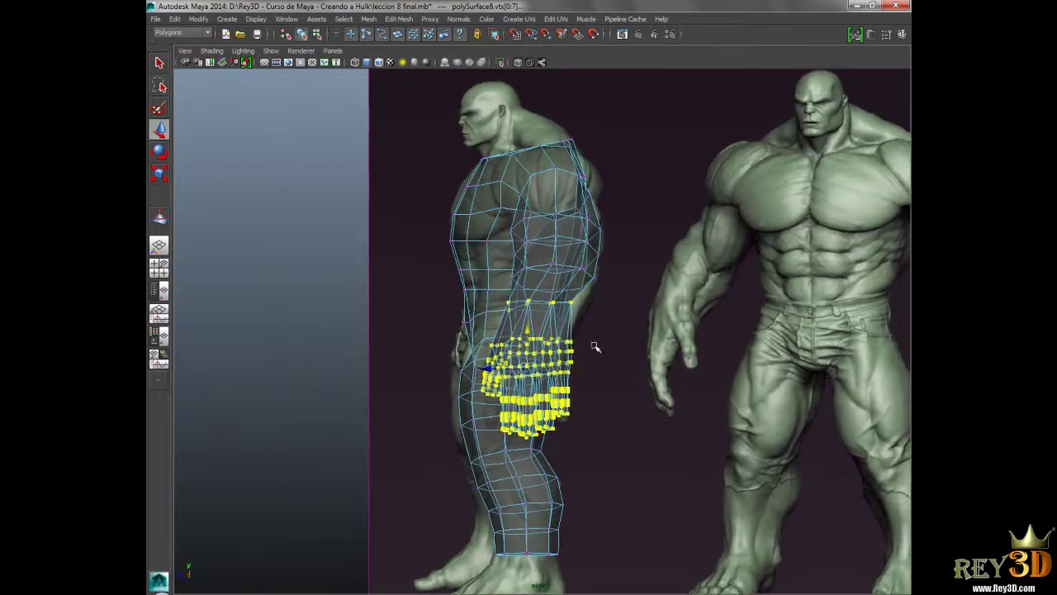
pyautogui.scroll(2, 425, 205)
pyautogui.scroll(2, 409, 223)
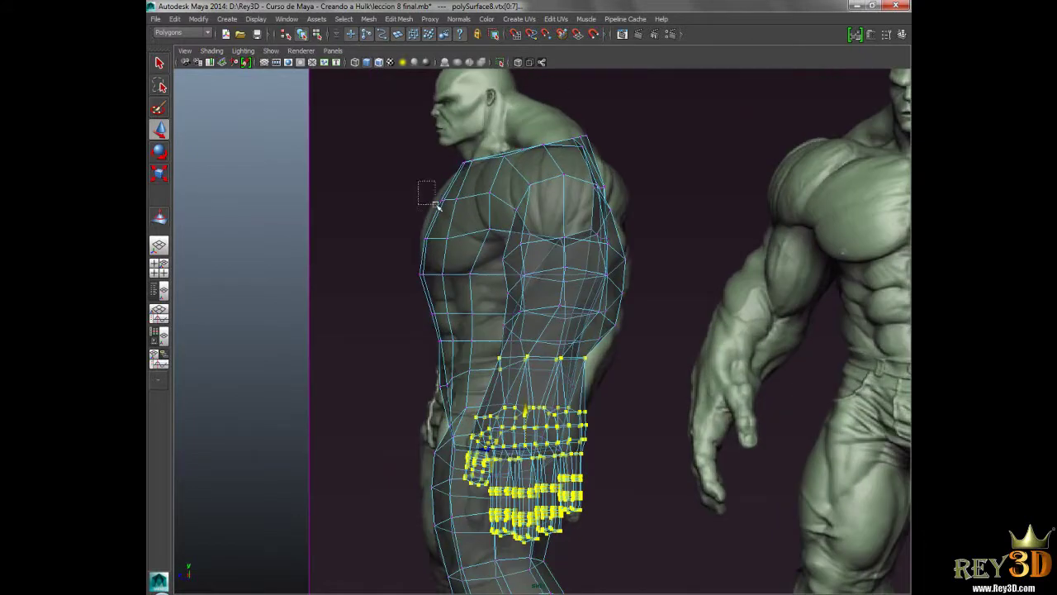
pyautogui.moveTo(446, 211); pyautogui.dragTo(401, 200)
pyautogui.moveTo(428, 246); pyautogui.dragTo(383, 240)
pyautogui.moveTo(425, 286); pyautogui.dragTo(426, 288)
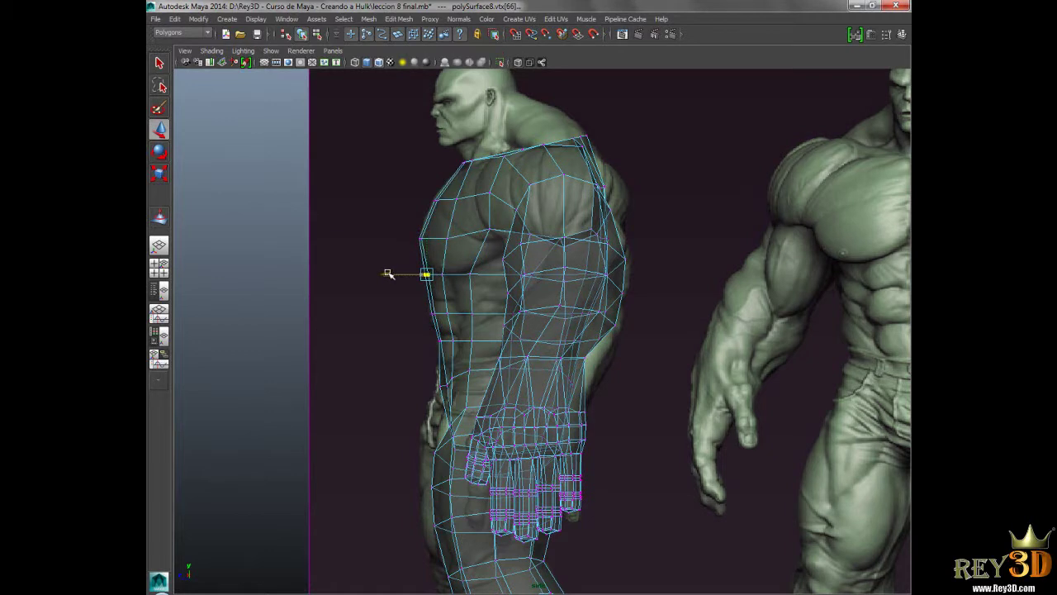
pyautogui.keyDown('alt'); pyautogui.moveTo(424, 328); pyautogui.dragTo(448, 279, button='middle'); pyautogui.keyUp('alt')
pyautogui.keyDown('alt'); pyautogui.moveTo(473, 391); pyautogui.dragTo(479, 319, button='middle'); pyautogui.keyUp('alt')
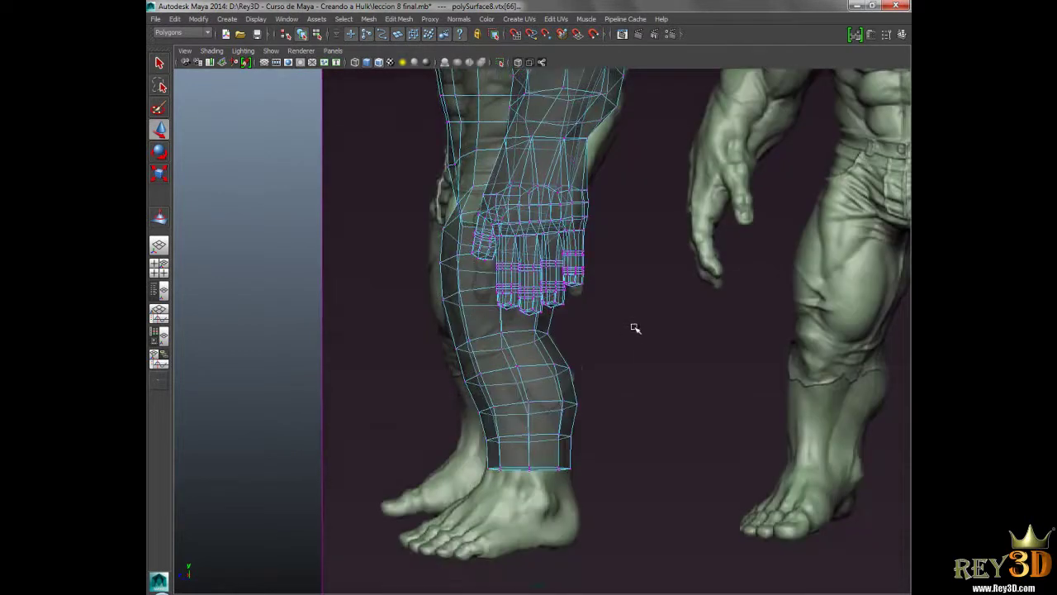
# - Return to the front view, framed on the torso and arm
pyautogui.press('space')
pyautogui.moveTo(636, 331); pyautogui.dragTo(636, 364)
pyautogui.keyDown('alt'); pyautogui.moveTo(636, 346); pyautogui.dragTo(627, 413, button='middle'); pyautogui.keyUp('alt')
pyautogui.scroll(2, 643, 311)
pyautogui.moveTo(642, 312)
pyautogui.keyDown('alt'); pyautogui.mouseDown(button='middle')
pyautogui.moveTo(628, 330)
pyautogui.moveTo(628, 285)
pyautogui.moveTo(609, 273)
pyautogui.mouseUp(button='middle'); pyautogui.keyUp('alt')
pyautogui.scroll(2, 634, 318)
# - Select forearm vertices at several heights to check them against the reference, then deselect
pyautogui.moveTo(667, 295); pyautogui.dragTo(668, 295)
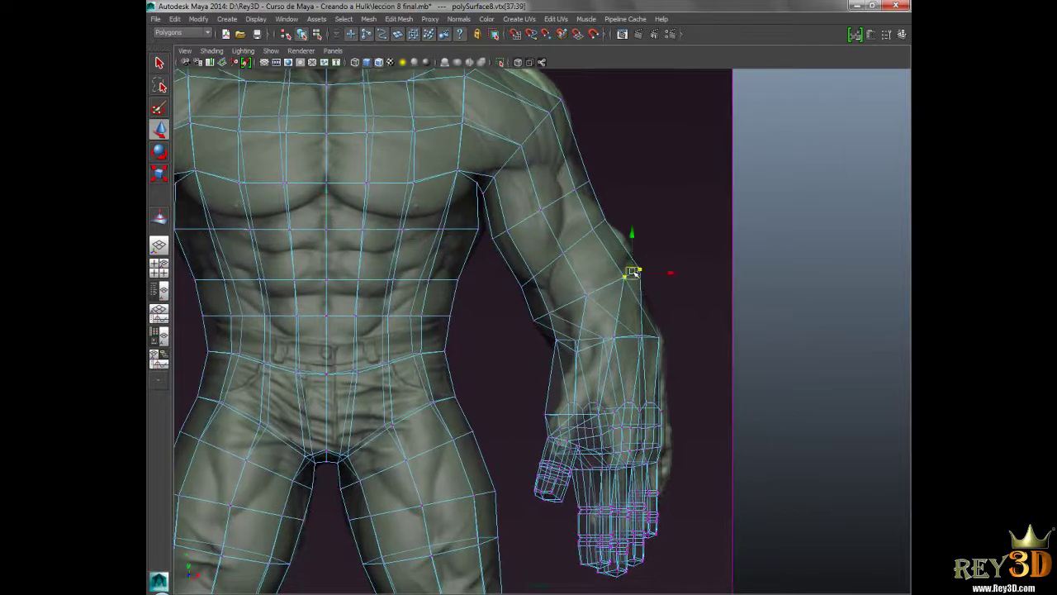
pyautogui.moveTo(611, 246); pyautogui.dragTo(592, 210)
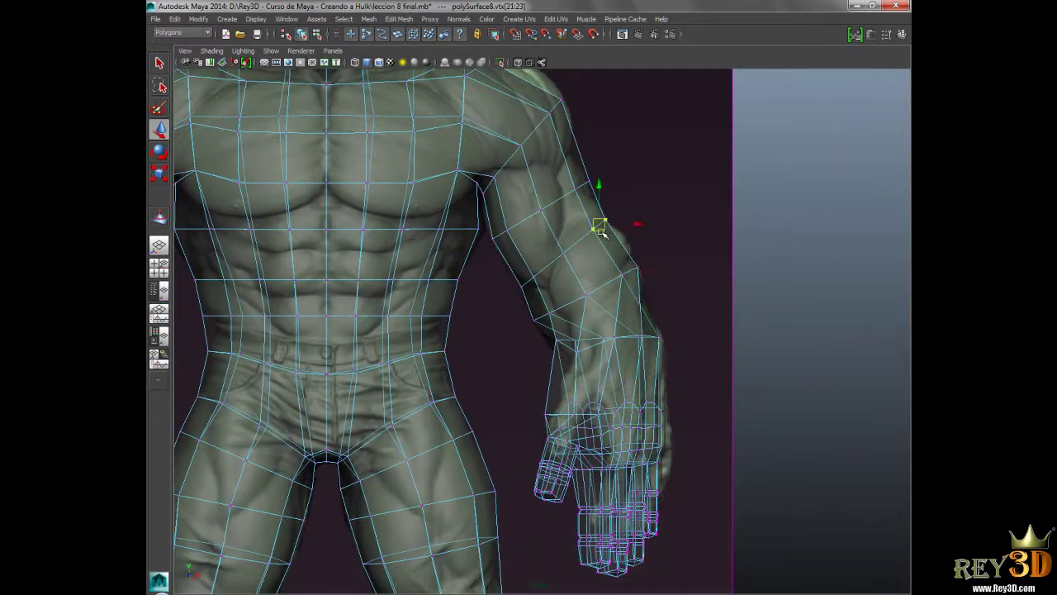
pyautogui.moveTo(650, 296); pyautogui.dragTo(618, 259)
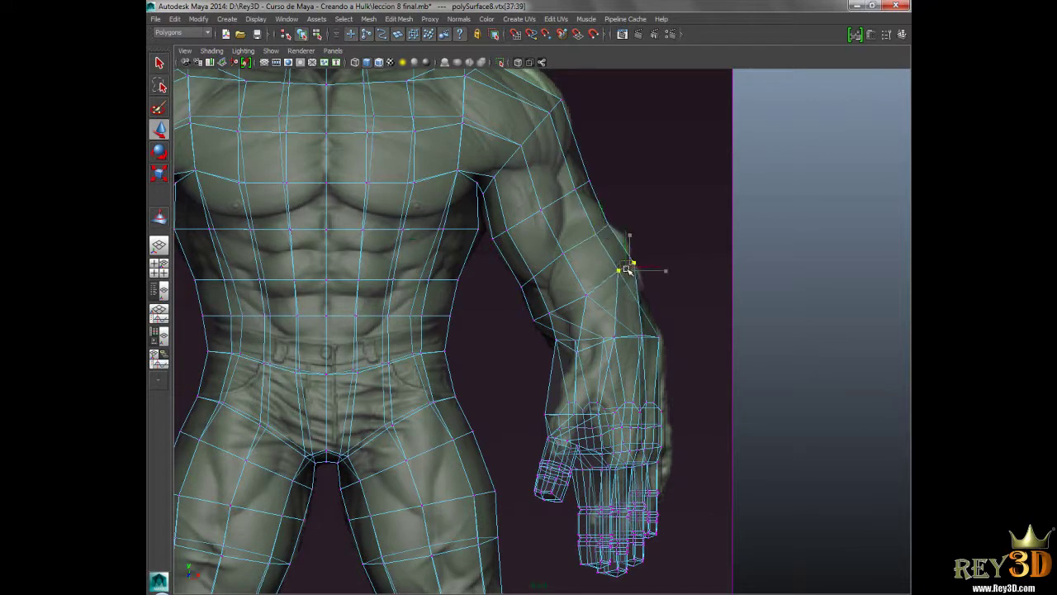
pyautogui.click(708, 295)
# - Switch to Perspective View showing the whole see-through body
pyautogui.scroll(3, 602, 330)
pyautogui.press('space')
pyautogui.moveTo(625, 334); pyautogui.dragTo(623, 307)
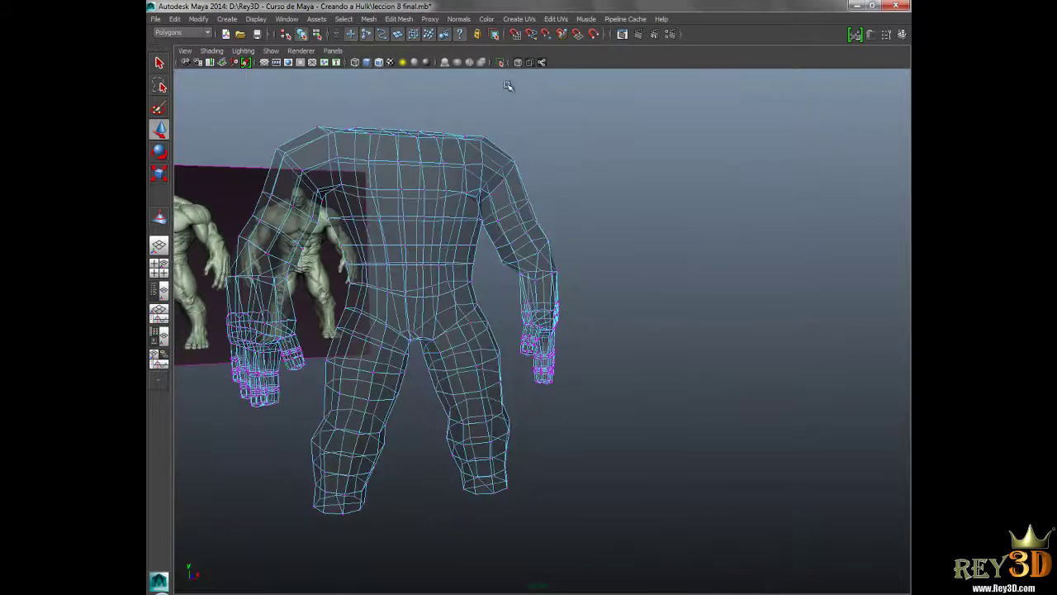
# - Turn off X-Ray and select three armpit vertices, framing the view on them
pyautogui.press('5')
pyautogui.scroll(5, 589, 385)
pyautogui.scroll(1, 578, 293)
pyautogui.scroll(2, 582, 293)
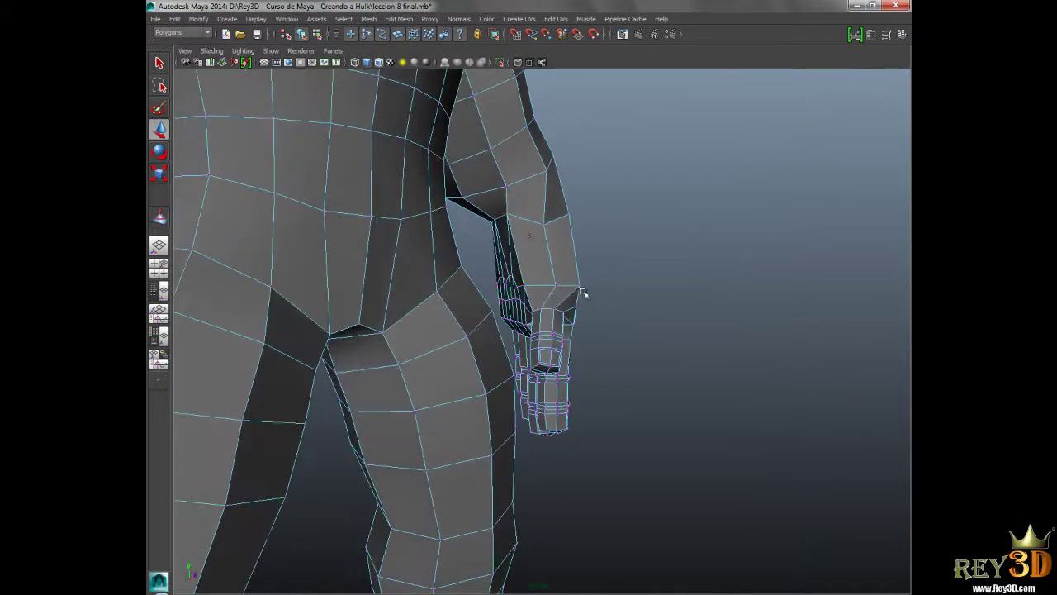
pyautogui.click(501, 216)
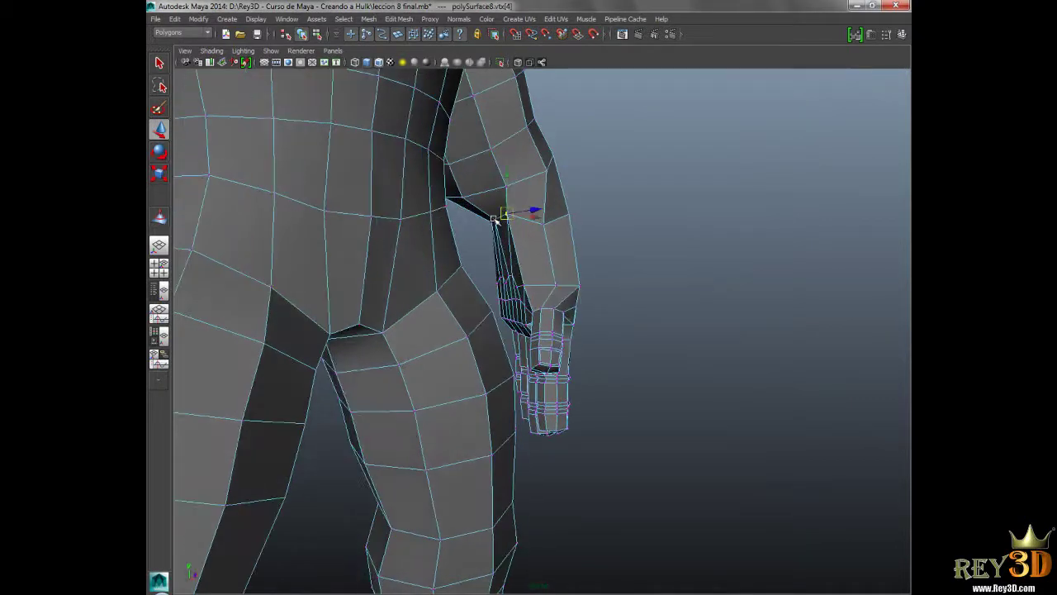
pyautogui.keyDown('shift'); pyautogui.click(493, 218); pyautogui.keyUp('shift')
pyautogui.keyDown('alt'); pyautogui.moveTo(493, 219); pyautogui.dragTo(507, 213); pyautogui.keyUp('alt')
pyautogui.keyDown('shift'); pyautogui.click(496, 206); pyautogui.keyUp('shift')
pyautogui.press('f')
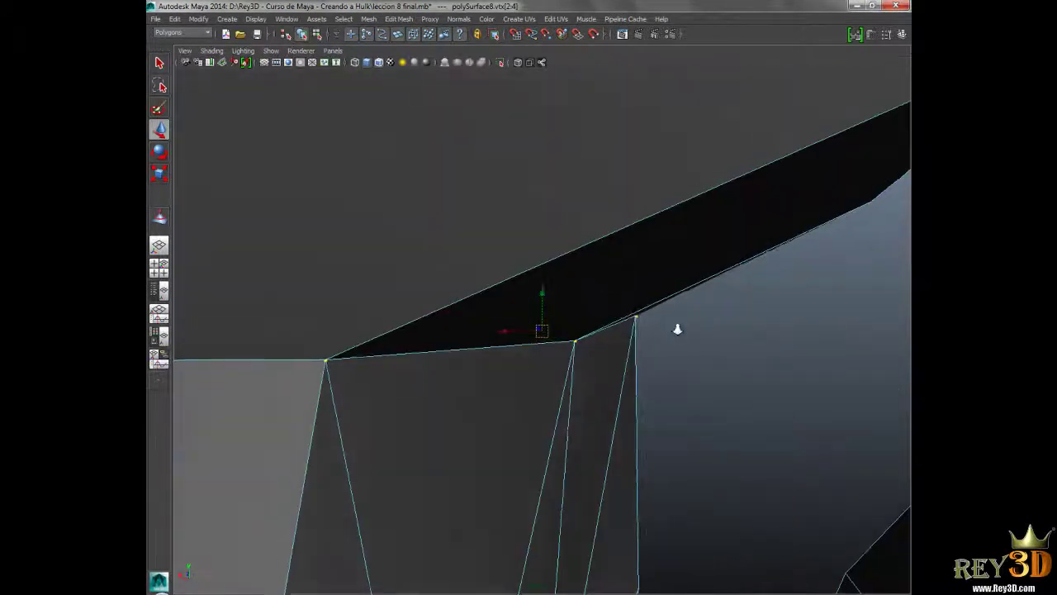
# - Pull the armpit vertex in to tighten where the arm meets the torso
pyautogui.scroll(-3, 678, 329)
pyautogui.scroll(-2, 543, 361)
pyautogui.scroll(-2, 548, 342)
pyautogui.scroll(-2, 501, 336)
pyautogui.moveTo(557, 386)
pyautogui.keyDown('alt'); pyautogui.mouseDown()
pyautogui.moveTo(550, 347)
pyautogui.moveTo(566, 348)
pyautogui.mouseUp(); pyautogui.keyUp('alt')
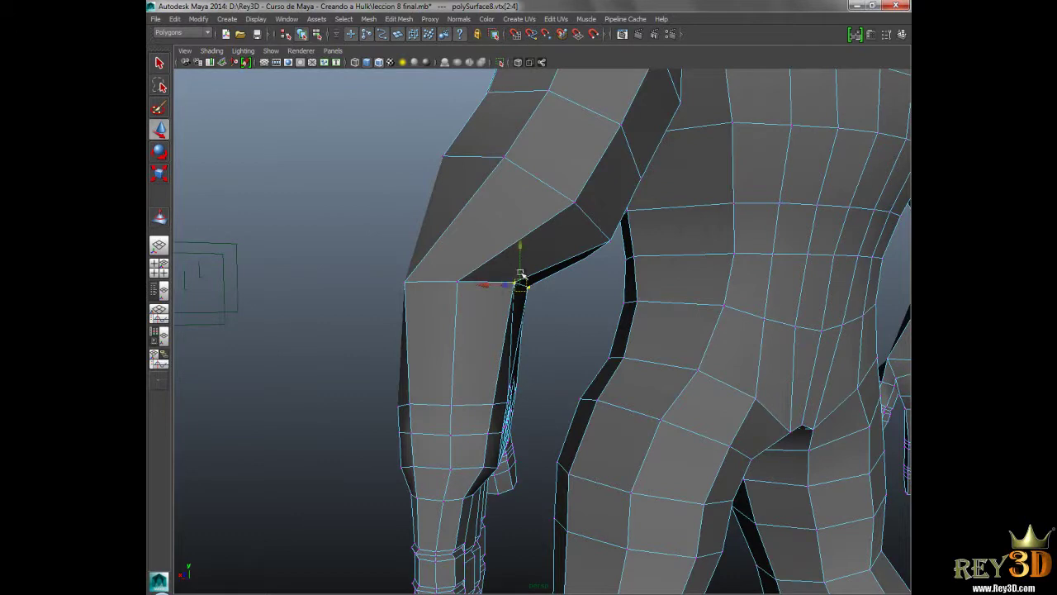
pyautogui.moveTo(522, 285)
pyautogui.mouseDown()
pyautogui.moveTo(540, 294)
pyautogui.moveTo(559, 330)
pyautogui.moveTo(543, 300)
pyautogui.moveTo(525, 320)
pyautogui.moveTo(538, 307)
pyautogui.moveTo(507, 319)
pyautogui.moveTo(408, 220)
pyautogui.moveTo(485, 328)
pyautogui.mouseUp()
pyautogui.scroll(-3, 540, 294)
pyautogui.click(408, 220)
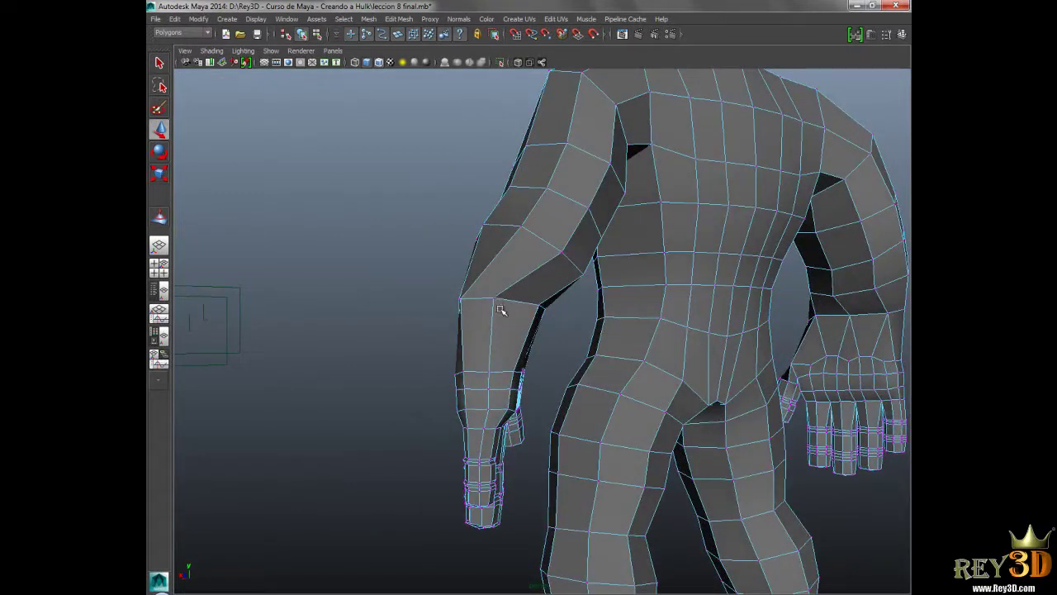
# - Select upper-arm and shoulder vertices while orbiting around the arm, then head to Side View
pyautogui.click(494, 297)
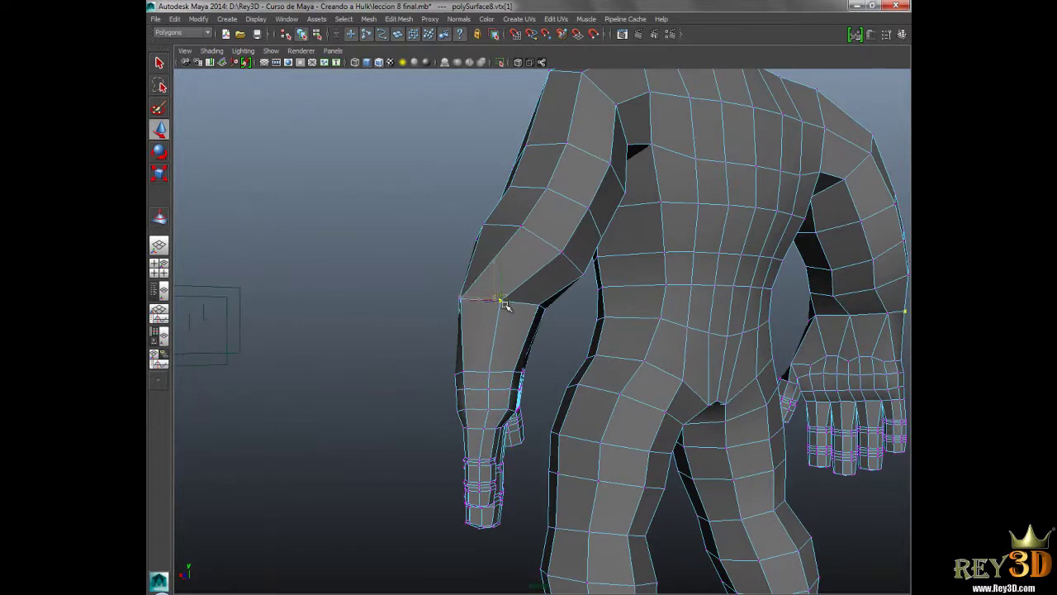
pyautogui.moveTo(505, 307)
pyautogui.keyDown('alt'); pyautogui.mouseDown()
pyautogui.moveTo(545, 388)
pyautogui.moveTo(585, 413)
pyautogui.moveTo(580, 432)
pyautogui.moveTo(550, 404)
pyautogui.moveTo(633, 397)
pyautogui.moveTo(574, 373)
pyautogui.moveTo(678, 370)
pyautogui.moveTo(548, 358)
pyautogui.moveTo(566, 341)
pyautogui.moveTo(699, 333)
pyautogui.moveTo(604, 330)
pyautogui.moveTo(570, 377)
pyautogui.moveTo(656, 377)
pyautogui.moveTo(634, 373)
pyautogui.moveTo(636, 350)
pyautogui.moveTo(502, 355)
pyautogui.moveTo(550, 355)
pyautogui.moveTo(543, 349)
pyautogui.mouseUp(); pyautogui.keyUp('alt')
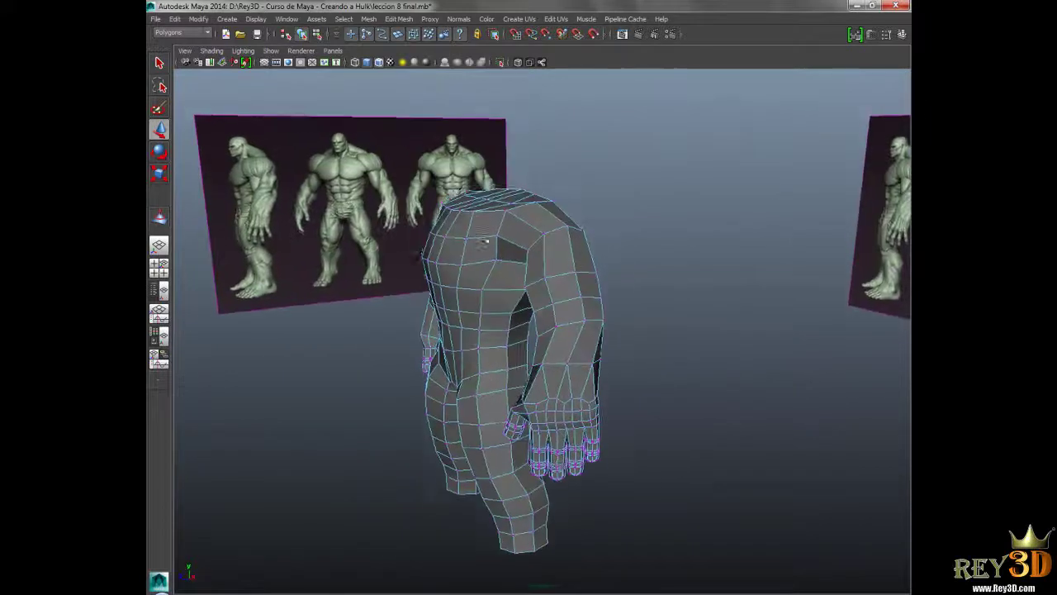
pyautogui.keyDown('alt'); pyautogui.moveTo(542, 349); pyautogui.dragTo(586, 328, button='right'); pyautogui.keyUp('alt')
pyautogui.moveTo(585, 328)
pyautogui.keyDown('alt'); pyautogui.mouseDown()
pyautogui.moveTo(507, 306)
pyautogui.moveTo(609, 302)
pyautogui.moveTo(553, 218)
pyautogui.moveTo(561, 226)
pyautogui.mouseUp(); pyautogui.keyUp('alt')
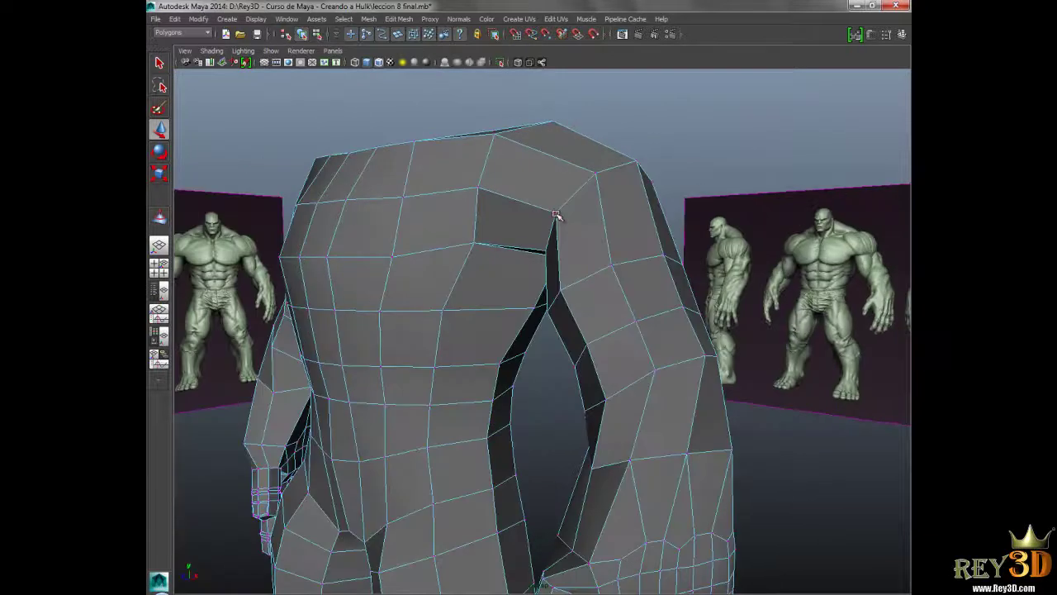
pyautogui.click(557, 215)
pyautogui.moveTo(606, 271)
pyautogui.keyDown('alt'); pyautogui.mouseDown()
pyautogui.moveTo(609, 260)
pyautogui.moveTo(594, 317)
pyautogui.mouseUp(); pyautogui.keyUp('alt')
pyautogui.press('space')
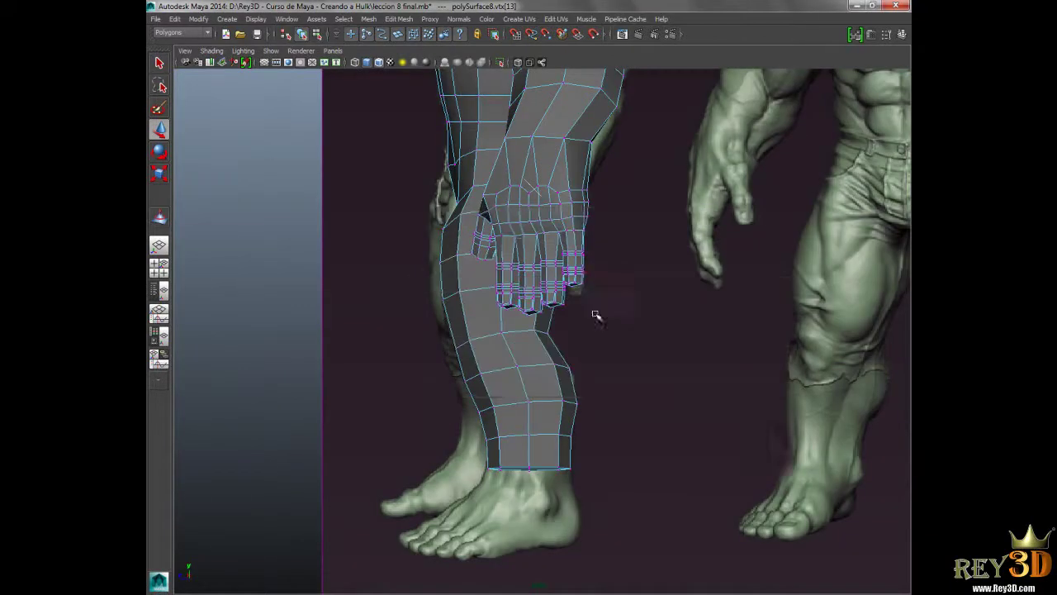
# - Pan up to the shoulder and turn X-Ray shading back on over the reference
pyautogui.keyDown('alt'); pyautogui.moveTo(594, 316); pyautogui.dragTo(592, 463, button='middle'); pyautogui.keyUp('alt')
pyautogui.keyDown('alt'); pyautogui.moveTo(570, 206); pyautogui.dragTo(567, 347, button='middle'); pyautogui.keyUp('alt')
pyautogui.keyDown('alt'); pyautogui.moveTo(553, 166); pyautogui.dragTo(551, 272, button='middle'); pyautogui.keyUp('alt')
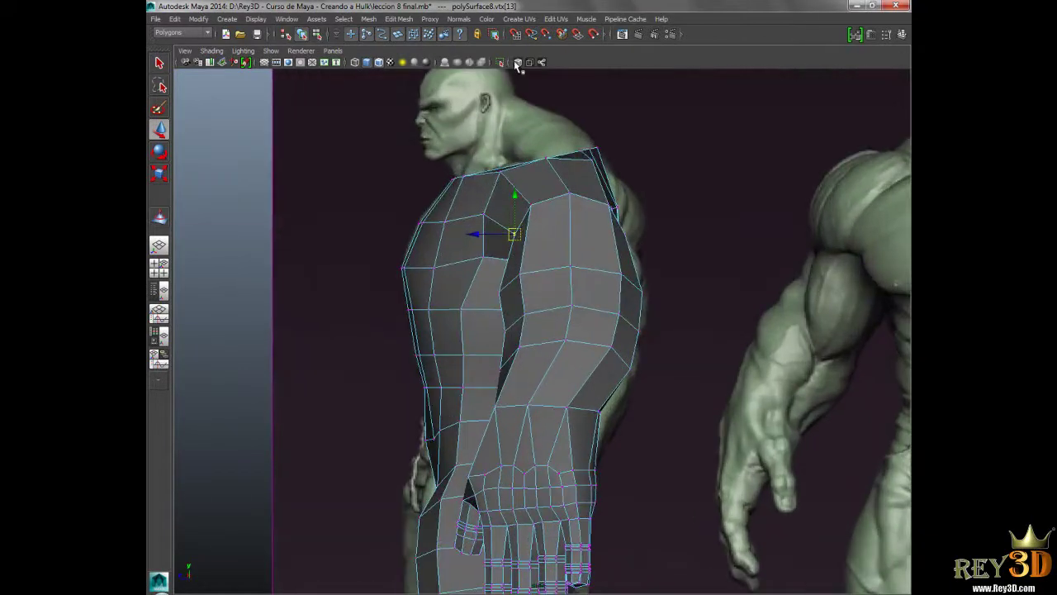
pyautogui.click(518, 62)
pyautogui.click(517, 62)
pyautogui.keyDown('alt'); pyautogui.moveTo(514, 94); pyautogui.dragTo(513, 127, button='middle'); pyautogui.keyUp('alt')
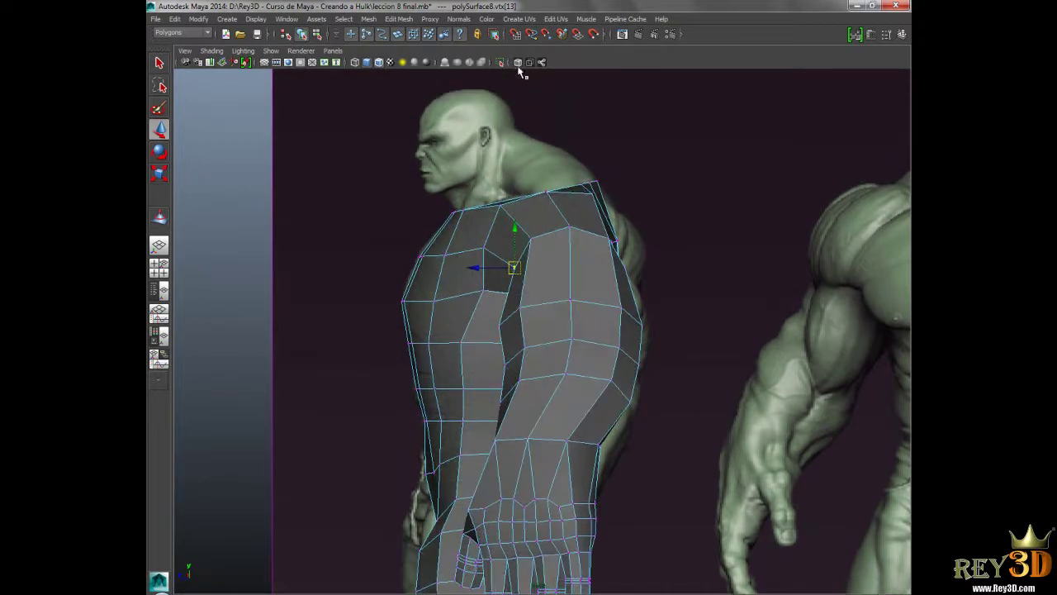
pyautogui.click(518, 63)
pyautogui.scroll(2, 499, 254)
# - Pull the shoulder vertex back and up toward the reference, checking neighbouring shoulder vertices
pyautogui.moveTo(483, 259); pyautogui.dragTo(463, 260)
pyautogui.moveTo(494, 226); pyautogui.dragTo(571, 201)
pyautogui.click(529, 227)
pyautogui.click(569, 224)
pyautogui.click(614, 228)
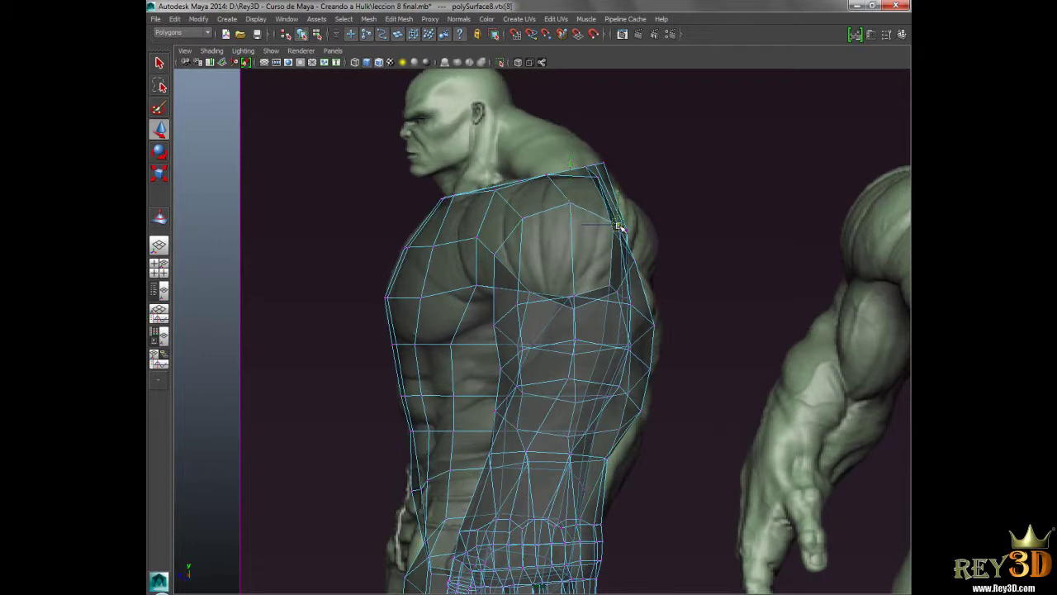
pyautogui.click(630, 304)
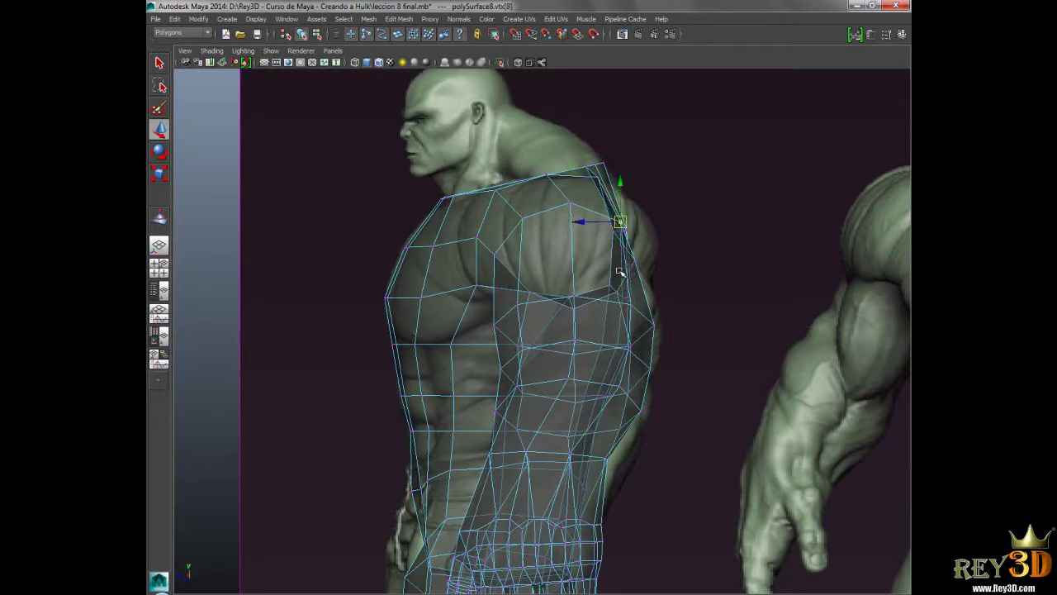
pyautogui.click(603, 270)
# - With solid shading, move the upper chest vertices forward and the ribcage vertex back
pyautogui.keyDown('alt'); pyautogui.moveTo(537, 302); pyautogui.dragTo(543, 171); pyautogui.keyUp('alt')
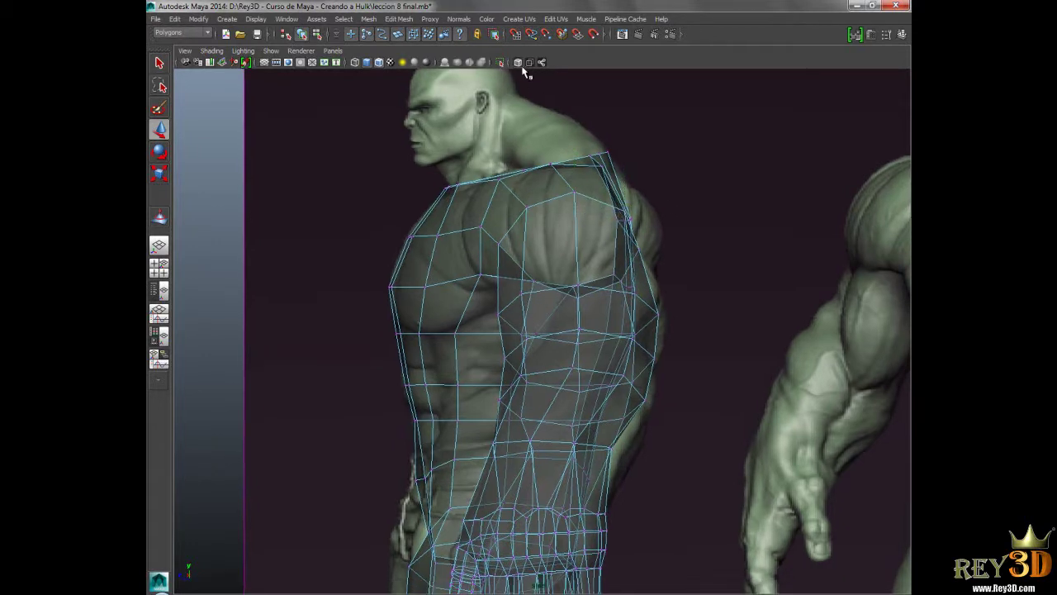
pyautogui.click(527, 63)
pyautogui.keyDown('alt'); pyautogui.moveTo(531, 302); pyautogui.dragTo(529, 285, button='middle'); pyautogui.keyUp('alt')
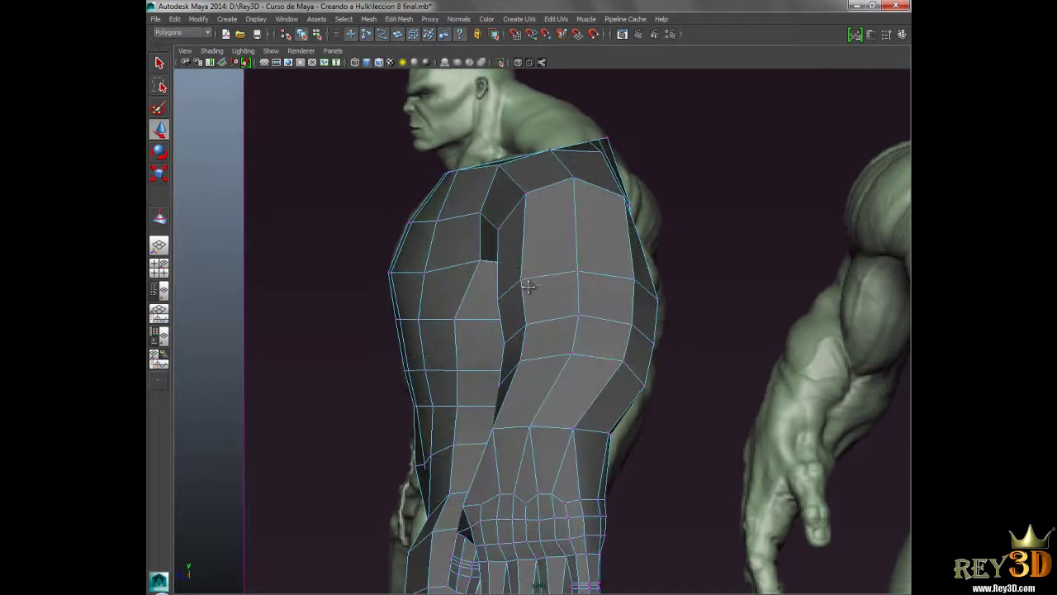
pyautogui.click(479, 213)
pyautogui.moveTo(442, 212); pyautogui.dragTo(432, 213)
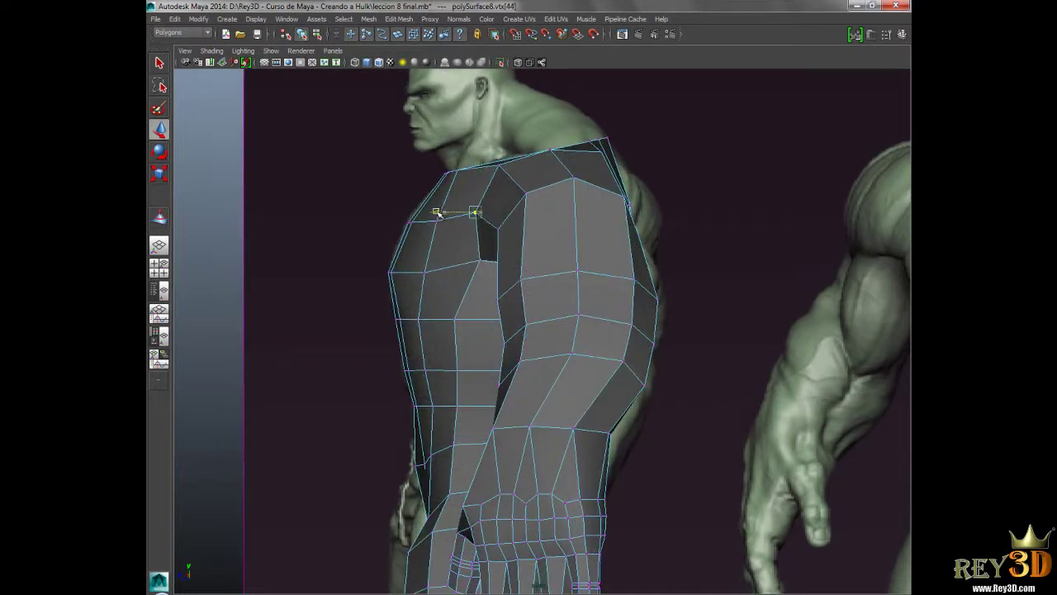
pyautogui.click(459, 266)
pyautogui.moveTo(443, 261); pyautogui.dragTo(428, 261)
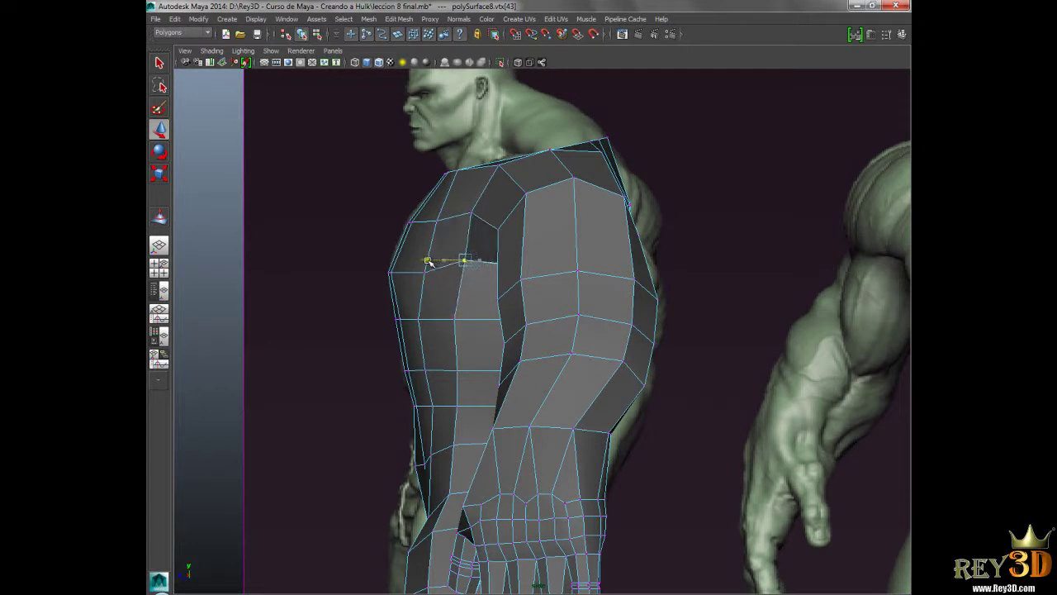
pyautogui.click(431, 329)
pyautogui.moveTo(421, 320); pyautogui.dragTo(425, 321)
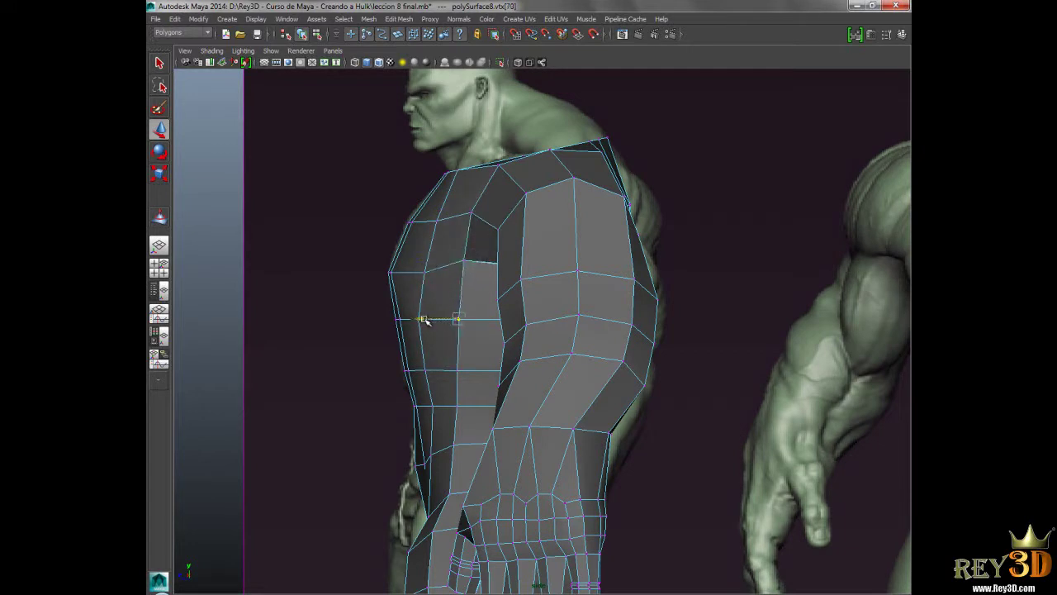
pyautogui.click(425, 295)
pyautogui.moveTo(422, 260); pyautogui.dragTo(419, 258)
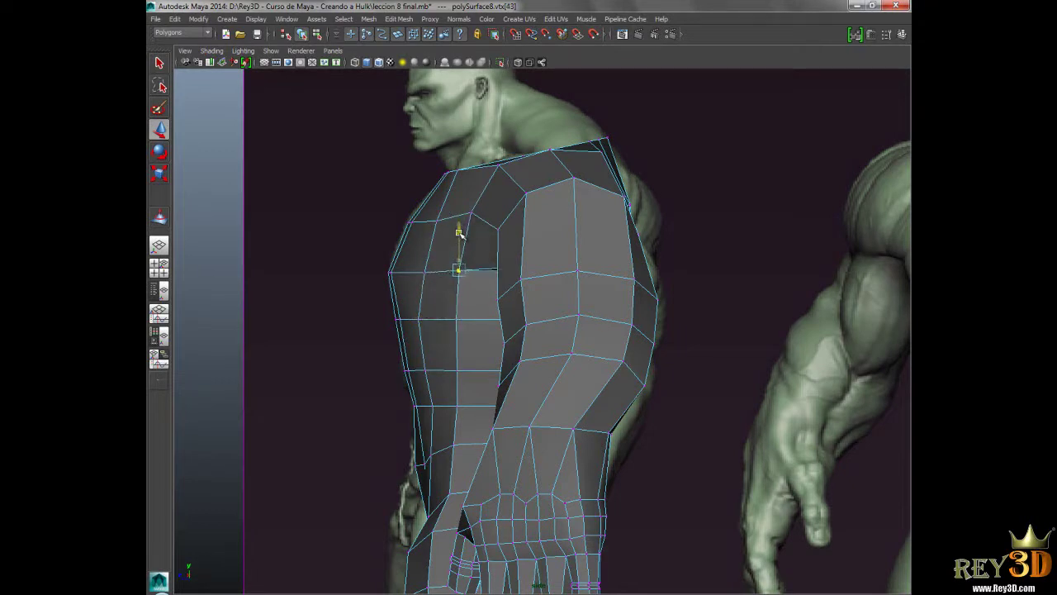
# - Cut a new edge across the upper chest with Multi-Cut and begin another lower cut
pyautogui.click(470, 219)
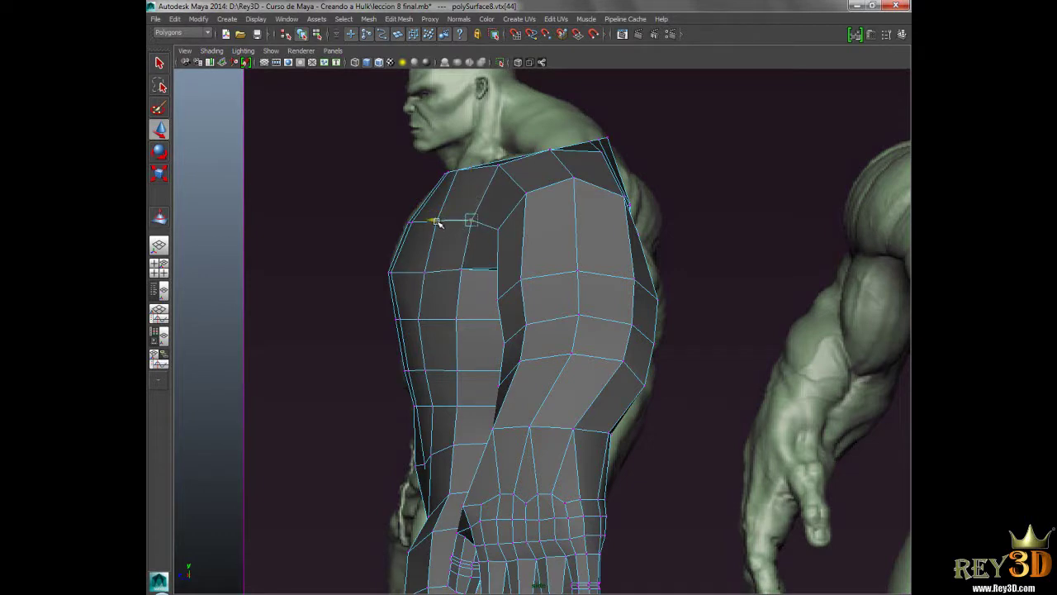
pyautogui.click(437, 222)
pyautogui.press('Return')
pyautogui.keyDown('alt'); pyautogui.moveTo(696, 345); pyautogui.dragTo(518, 287, button='middle'); pyautogui.keyUp('alt')
pyautogui.click(453, 304)
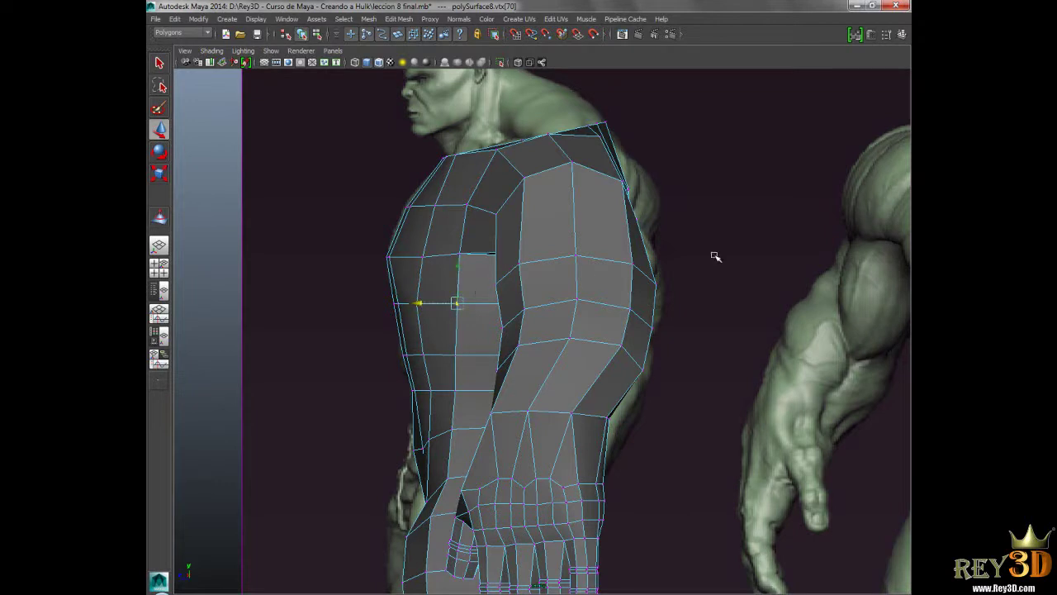
pyautogui.keyDown('alt'); pyautogui.moveTo(755, 300); pyautogui.dragTo(702, 358); pyautogui.keyUp('alt')
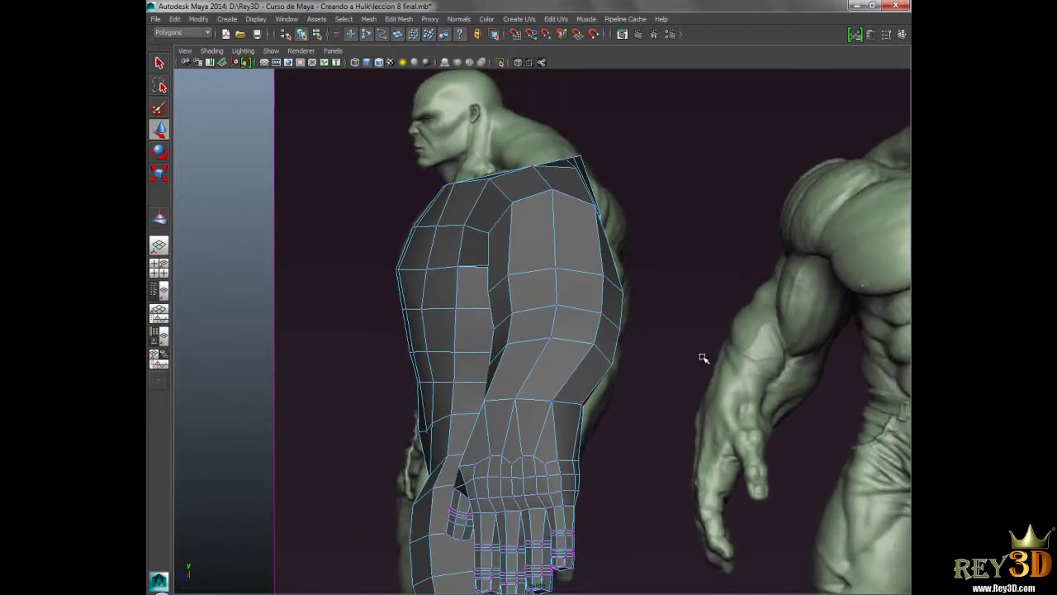
# - In X-Ray, nudge the top-of-shoulder vertex to fit the reference, then return to solid shading
pyautogui.click(517, 63)
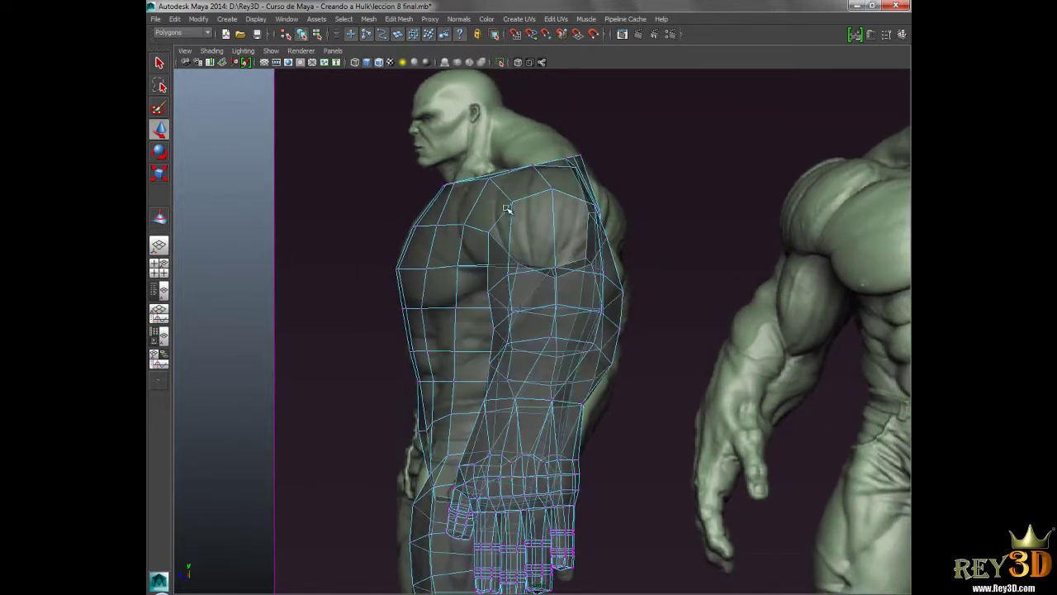
pyautogui.click(518, 63)
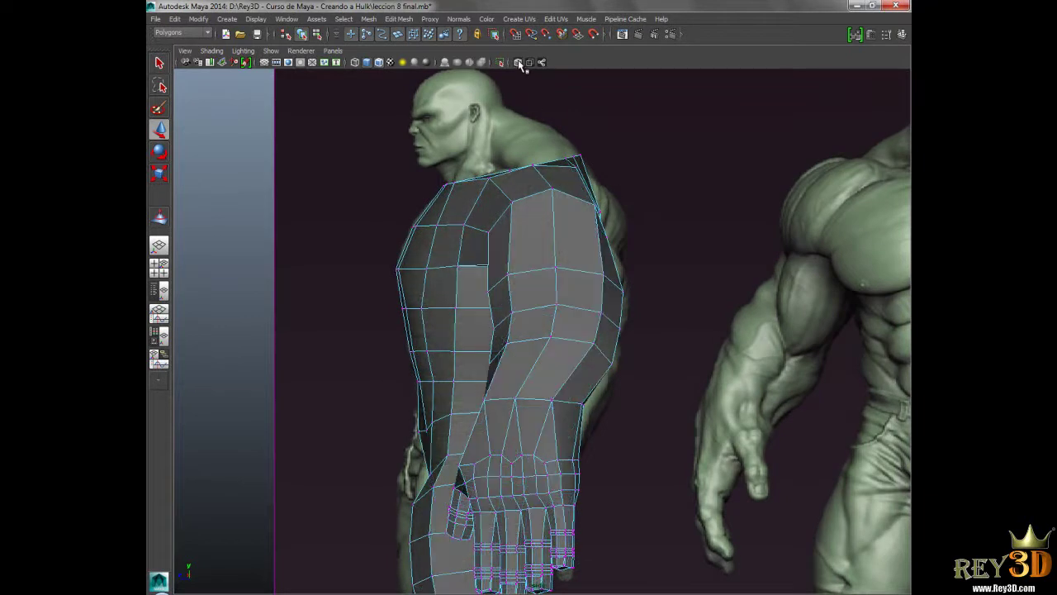
pyautogui.click(518, 62)
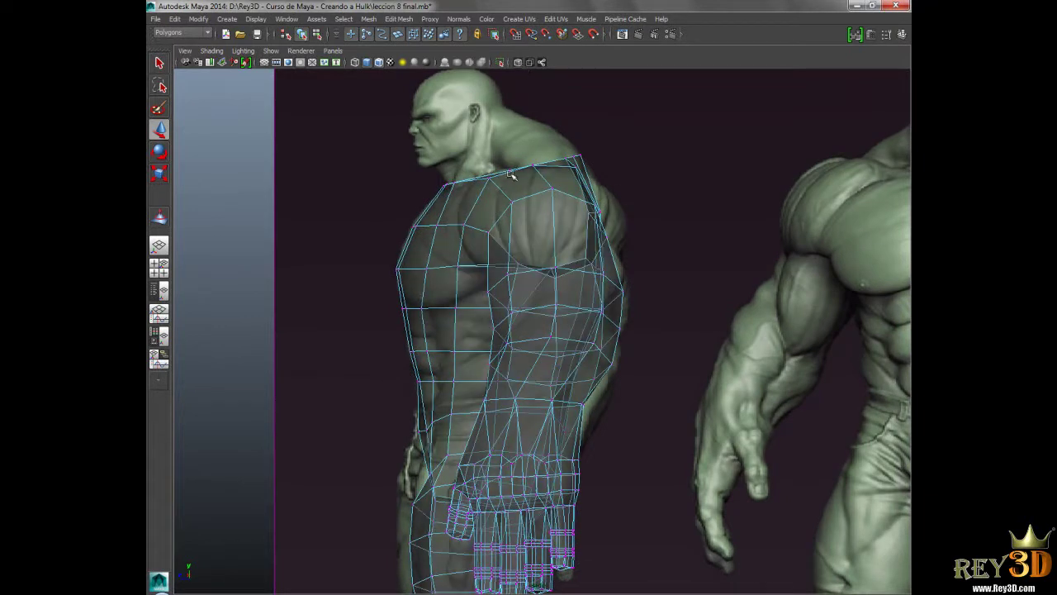
pyautogui.click(576, 168)
pyautogui.moveTo(575, 129); pyautogui.dragTo(575, 132)
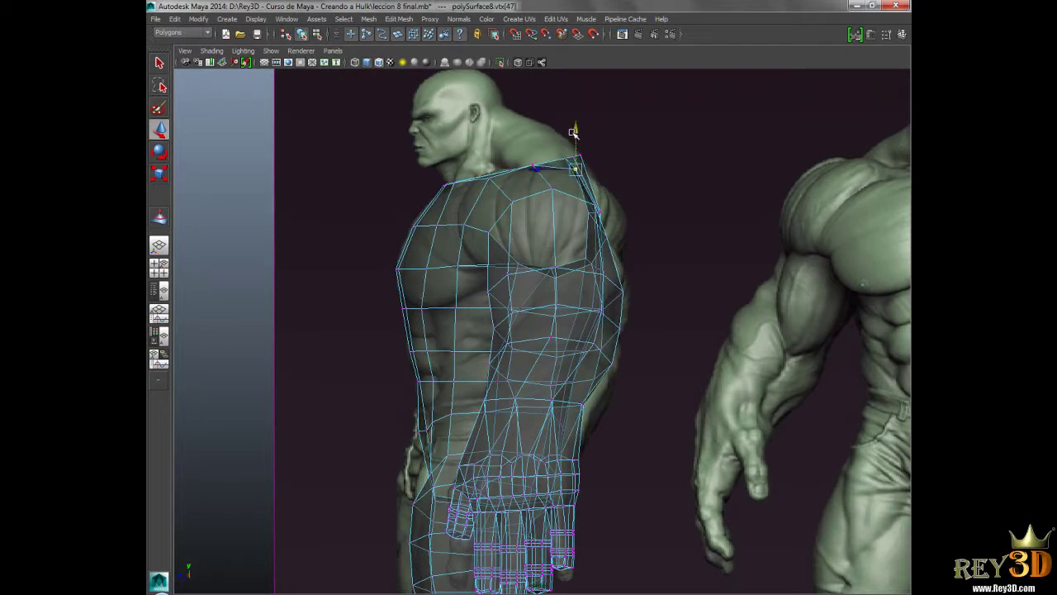
pyautogui.click(518, 62)
# - Clear the selection, zoom out and switch to the perspective view
pyautogui.scroll(-3, 653, 253)
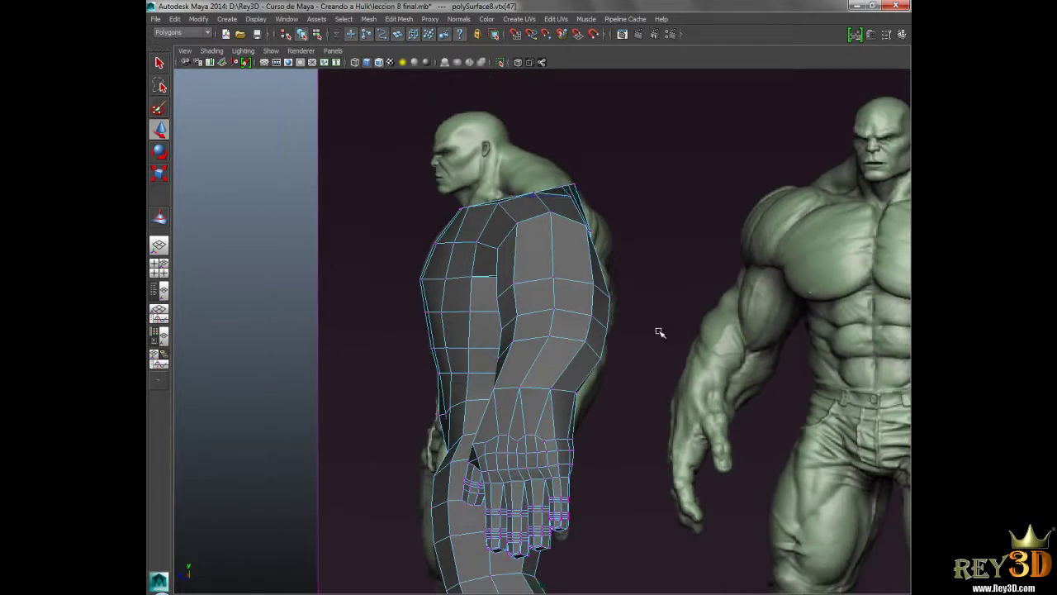
pyautogui.click(645, 342)
pyautogui.scroll(-1, 644, 341)
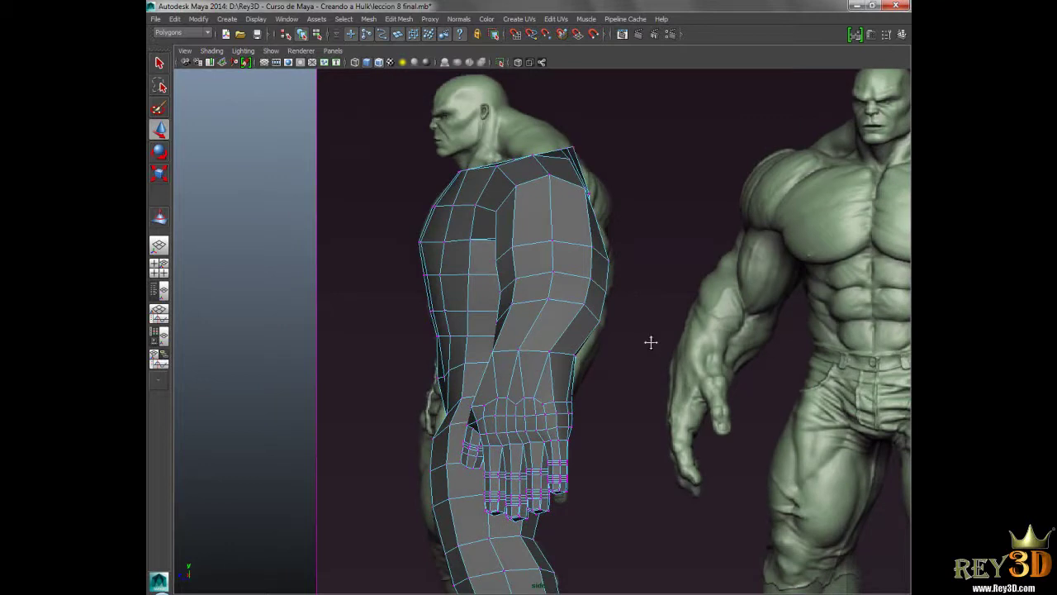
pyautogui.scroll(-2, 651, 342)
pyautogui.scroll(-3, 672, 300)
pyautogui.press('space')
pyautogui.moveTo(601, 267)
pyautogui.mouseDown()
pyautogui.moveTo(633, 346)
pyautogui.moveTo(779, 370)
pyautogui.moveTo(608, 408)
pyautogui.moveTo(716, 304)
pyautogui.moveTo(729, 355)
pyautogui.moveTo(705, 349)
pyautogui.moveTo(735, 355)
pyautogui.moveTo(595, 355)
pyautogui.moveTo(608, 359)
pyautogui.moveTo(718, 349)
pyautogui.moveTo(583, 348)
pyautogui.moveTo(570, 385)
pyautogui.moveTo(562, 381)
pyautogui.moveTo(590, 359)
pyautogui.moveTo(550, 348)
pyautogui.moveTo(491, 276)
pyautogui.mouseUp()
# - From a back view, start the Sculpt Geometry Tool with the Smooth operation
pyautogui.scroll(2, 571, 385)
pyautogui.moveTo(491, 275); pyautogui.dragTo(485, 310, button='right')
pyautogui.moveTo(486, 310)
pyautogui.keyDown('alt'); pyautogui.mouseDown()
pyautogui.moveTo(648, 341)
pyautogui.moveTo(620, 348)
pyautogui.moveTo(625, 361)
pyautogui.moveTo(560, 310)
pyautogui.mouseUp(); pyautogui.keyUp('alt')
pyautogui.moveTo(560, 309)
pyautogui.mouseDown(button='right')
pyautogui.moveTo(588, 479)
pyautogui.moveTo(634, 497)
pyautogui.mouseUp(button='right')
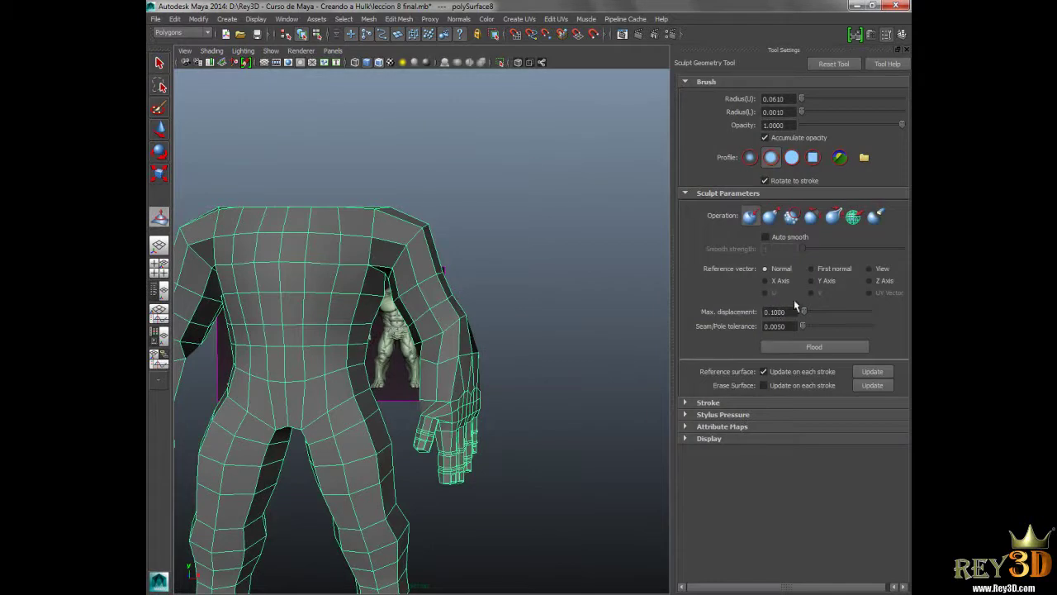
pyautogui.click(792, 217)
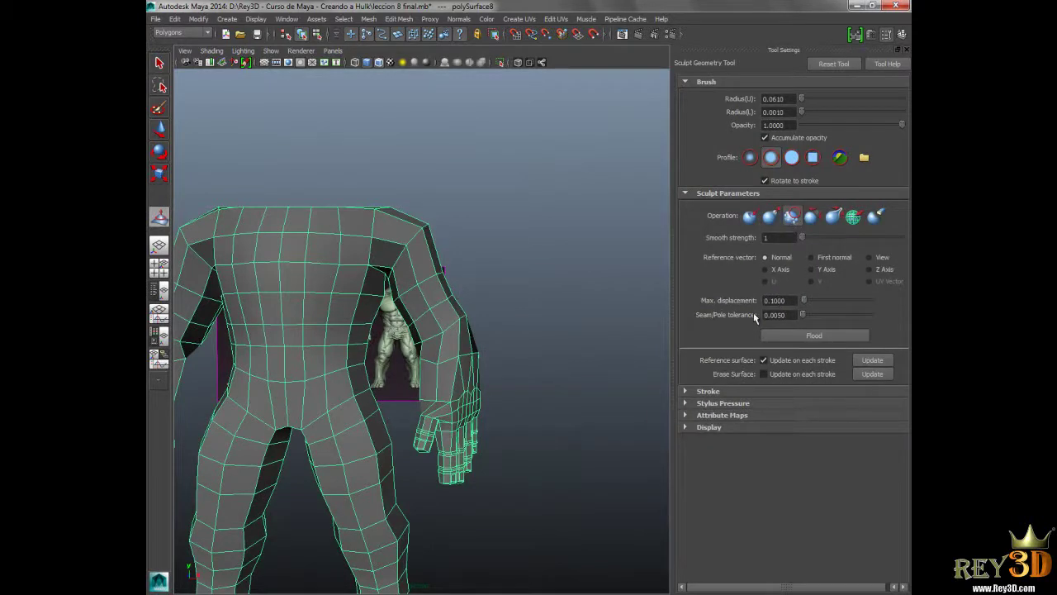
pyautogui.scroll(5, 573, 372)
# - Work around the shoulder and arm, viewing them from the side and back
pyautogui.keyDown('alt'); pyautogui.moveTo(573, 366); pyautogui.dragTo(483, 389); pyautogui.keyUp('alt')
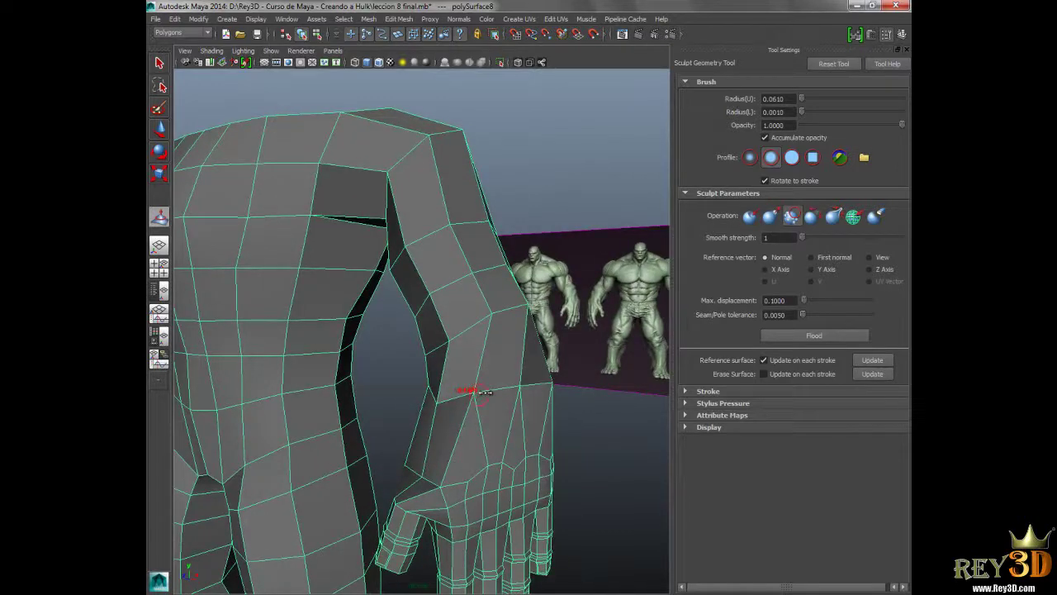
pyautogui.moveTo(482, 388)
pyautogui.keyDown('alt'); pyautogui.mouseDown()
pyautogui.moveTo(427, 405)
pyautogui.moveTo(469, 391)
pyautogui.mouseUp(); pyautogui.keyUp('alt')
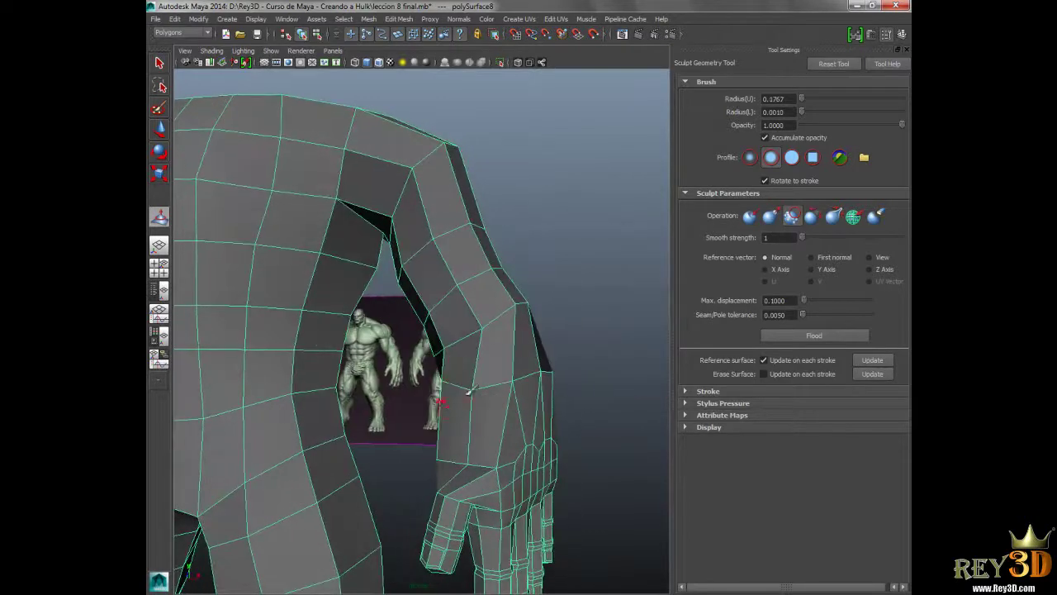
pyautogui.moveTo(529, 337)
pyautogui.keyDown('alt'); pyautogui.mouseDown()
pyautogui.moveTo(500, 318)
pyautogui.moveTo(509, 309)
pyautogui.mouseUp(); pyautogui.keyUp('alt')
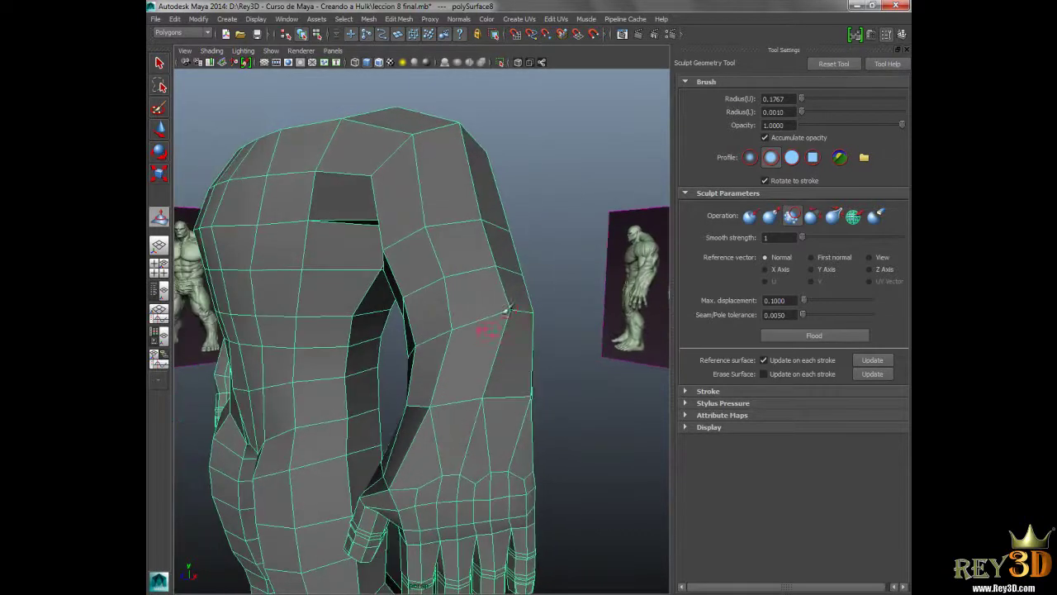
pyautogui.keyDown('alt'); pyautogui.moveTo(519, 347); pyautogui.dragTo(454, 395); pyautogui.keyUp('alt')
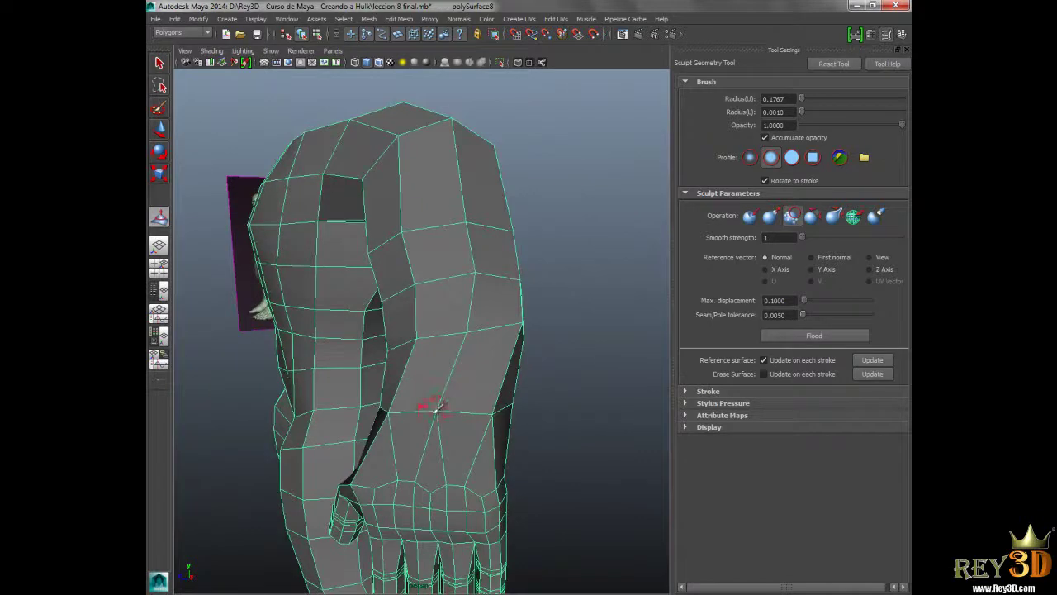
pyautogui.moveTo(496, 432)
pyautogui.keyDown('alt'); pyautogui.mouseDown()
pyautogui.moveTo(455, 414)
pyautogui.moveTo(436, 351)
pyautogui.moveTo(356, 384)
pyautogui.mouseUp(); pyautogui.keyUp('alt')
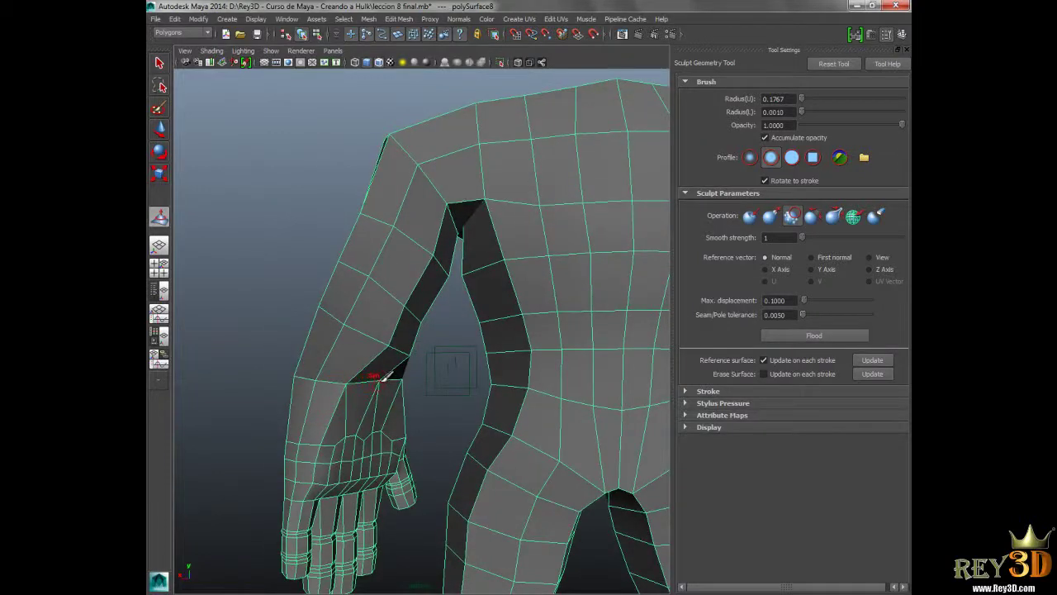
pyautogui.moveTo(437, 401)
pyautogui.keyDown('alt'); pyautogui.mouseDown()
pyautogui.moveTo(378, 397)
pyautogui.moveTo(444, 406)
pyautogui.moveTo(342, 415)
pyautogui.moveTo(467, 401)
pyautogui.moveTo(467, 379)
pyautogui.moveTo(498, 391)
pyautogui.moveTo(478, 388)
pyautogui.moveTo(498, 402)
pyautogui.moveTo(462, 405)
pyautogui.moveTo(405, 389)
pyautogui.moveTo(377, 401)
pyautogui.moveTo(341, 396)
pyautogui.mouseUp(); pyautogui.keyUp('alt')
pyautogui.scroll(3, 341, 395)
pyautogui.scroll(3, 388, 399)
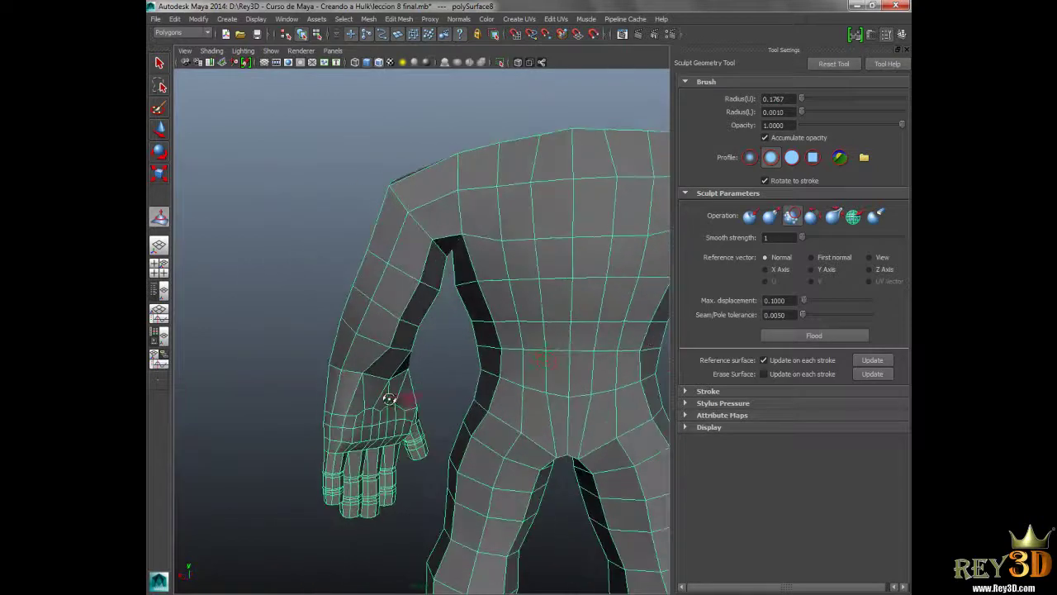
# - Smooth the back of the hand with two strokes of the 0.0963-radius Smooth brush
pyautogui.moveTo(452, 353)
pyautogui.keyDown('alt'); pyautogui.mouseDown()
pyautogui.moveTo(479, 401)
pyautogui.moveTo(438, 366)
pyautogui.moveTo(473, 379)
pyautogui.moveTo(484, 401)
pyautogui.moveTo(523, 377)
pyautogui.moveTo(494, 355)
pyautogui.mouseUp(); pyautogui.keyUp('alt')
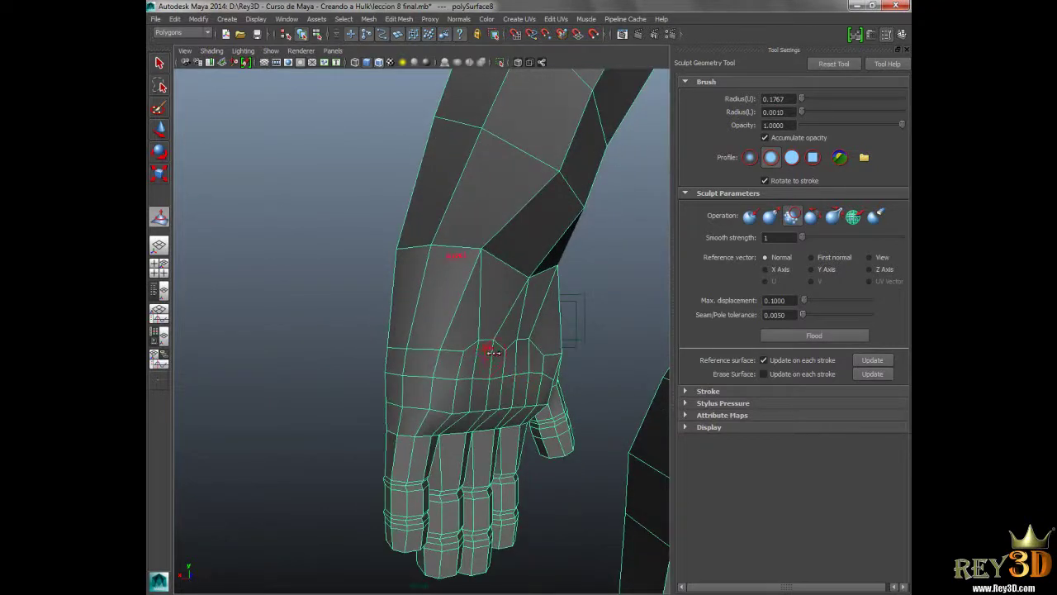
pyautogui.keyDown('alt'); pyautogui.moveTo(552, 380); pyautogui.dragTo(472, 348); pyautogui.keyUp('alt')
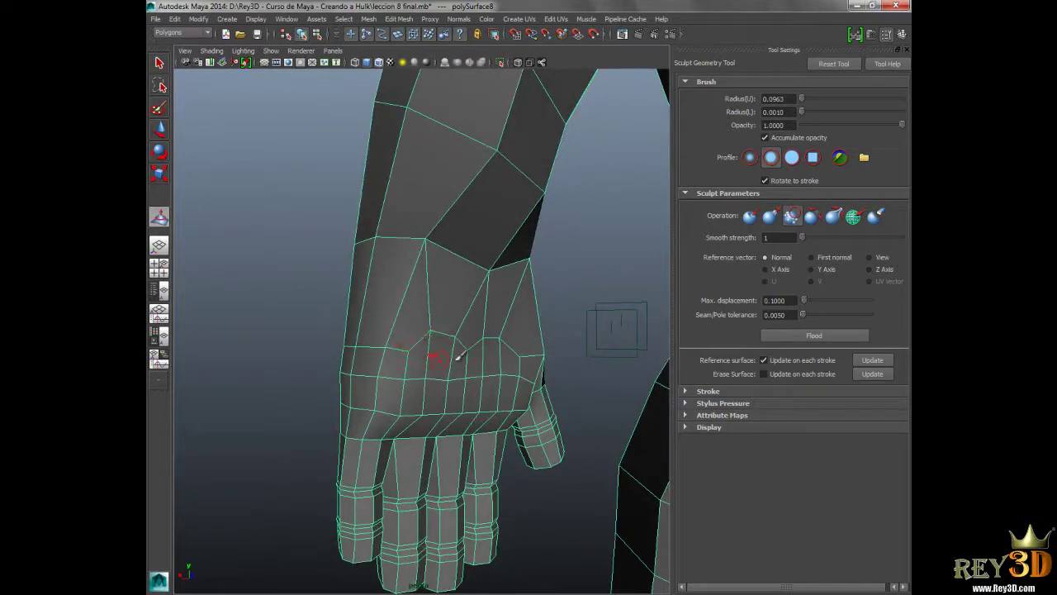
pyautogui.moveTo(500, 337)
pyautogui.mouseDown()
pyautogui.moveTo(510, 334)
pyautogui.moveTo(505, 366)
pyautogui.mouseUp()
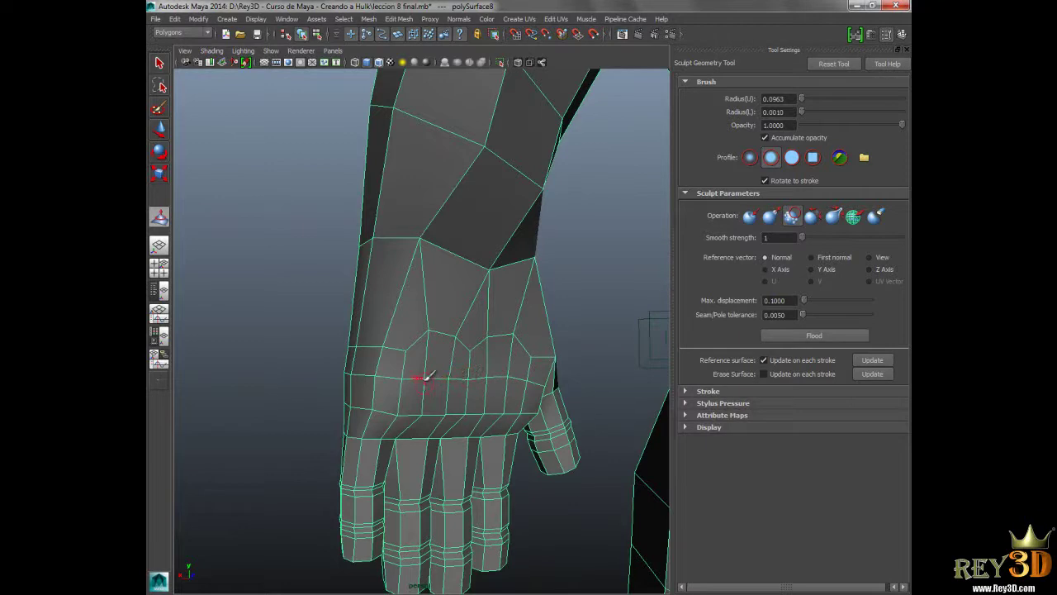
pyautogui.moveTo(430, 376); pyautogui.dragTo(408, 350)
# - Orbit around the hand and up to the upper arm to inspect the smoothed surface
pyautogui.keyDown('alt'); pyautogui.moveTo(403, 413); pyautogui.dragTo(390, 349); pyautogui.keyUp('alt')
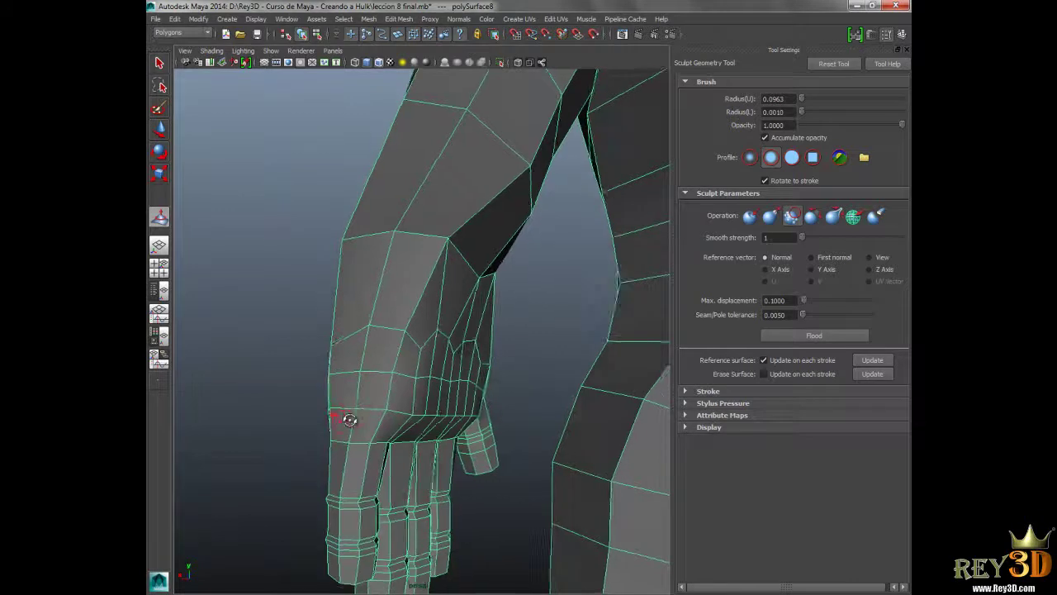
pyautogui.keyDown('alt'); pyautogui.moveTo(342, 425); pyautogui.dragTo(366, 420); pyautogui.keyUp('alt')
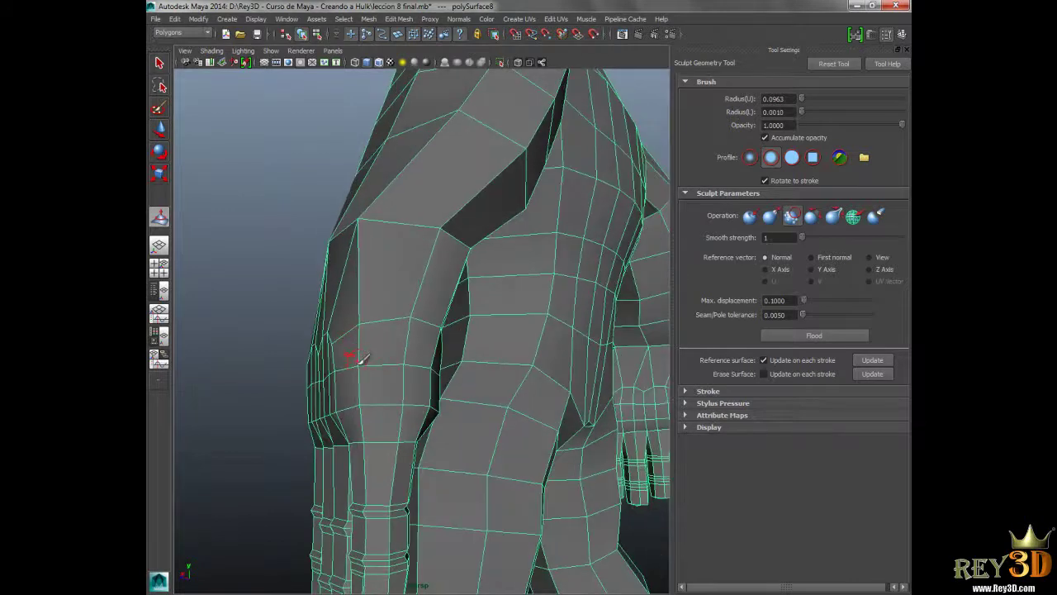
pyautogui.keyDown('alt'); pyautogui.moveTo(353, 396); pyautogui.dragTo(396, 408); pyautogui.keyUp('alt')
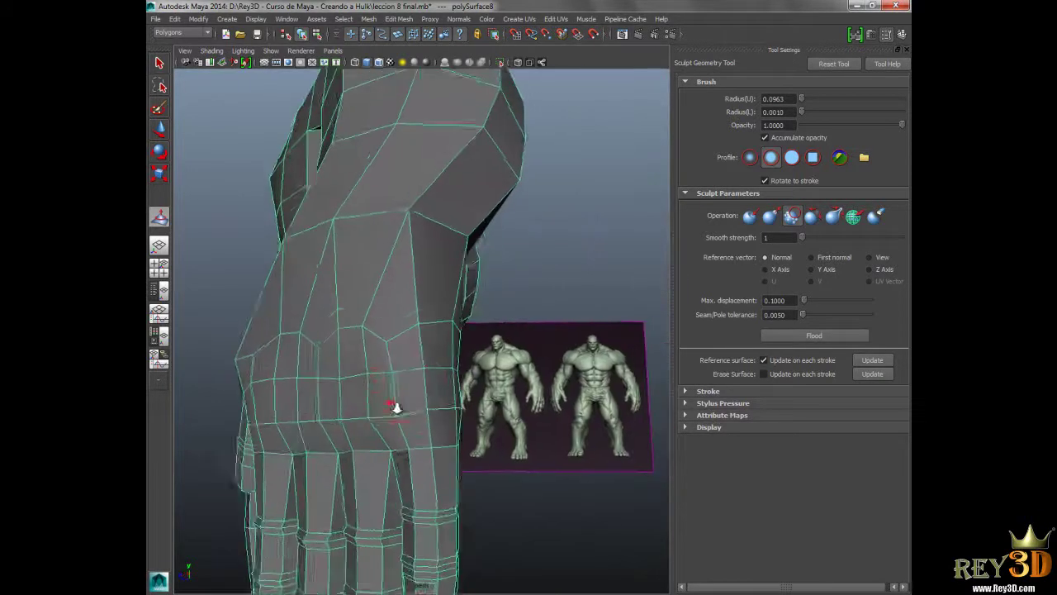
pyautogui.moveTo(407, 341)
pyautogui.keyDown('alt'); pyautogui.mouseDown()
pyautogui.moveTo(394, 371)
pyautogui.moveTo(396, 330)
pyautogui.moveTo(366, 323)
pyautogui.moveTo(349, 349)
pyautogui.moveTo(324, 328)
pyautogui.mouseUp(); pyautogui.keyUp('alt')
pyautogui.moveTo(300, 365)
pyautogui.keyDown('alt'); pyautogui.mouseDown()
pyautogui.moveTo(370, 345)
pyautogui.moveTo(405, 260)
pyautogui.mouseUp(); pyautogui.keyUp('alt')
pyautogui.keyDown('alt'); pyautogui.moveTo(304, 344); pyautogui.dragTo(330, 344); pyautogui.keyUp('alt')
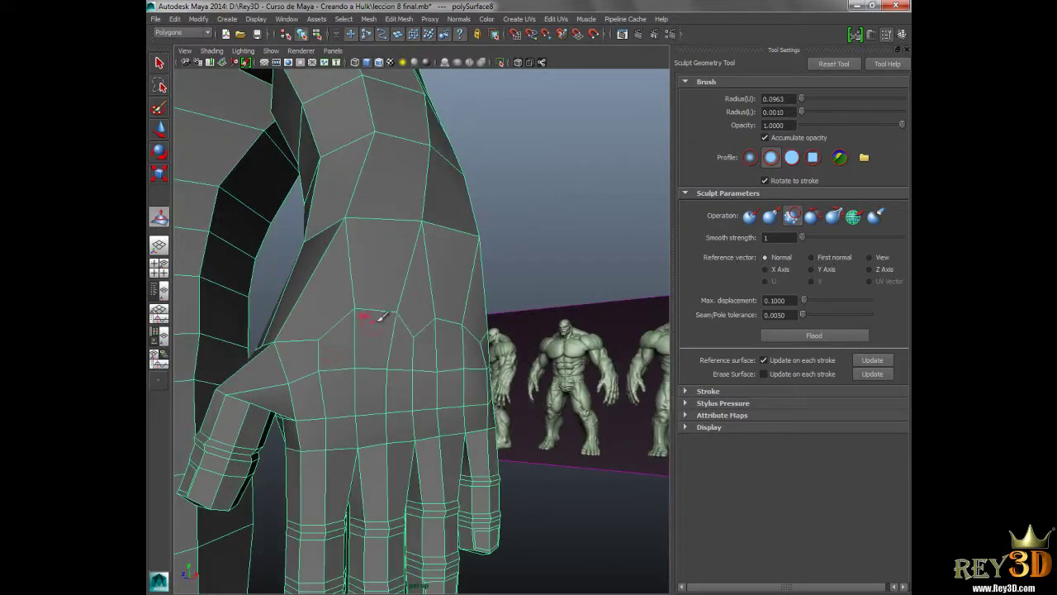
pyautogui.moveTo(437, 318)
pyautogui.keyDown('alt'); pyautogui.mouseDown()
pyautogui.moveTo(444, 358)
pyautogui.moveTo(449, 330)
pyautogui.mouseUp(); pyautogui.keyUp('alt')
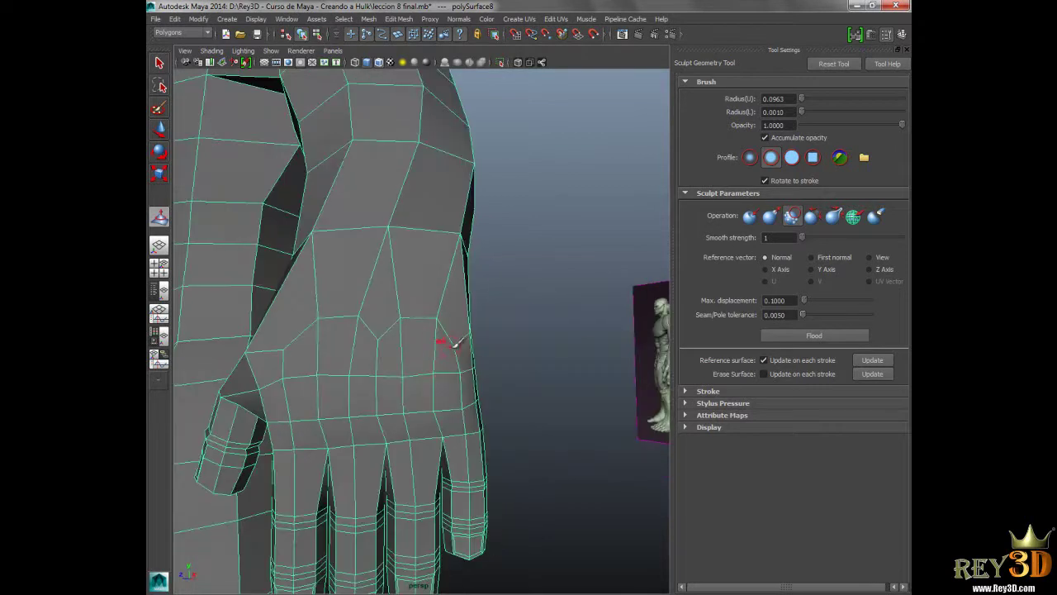
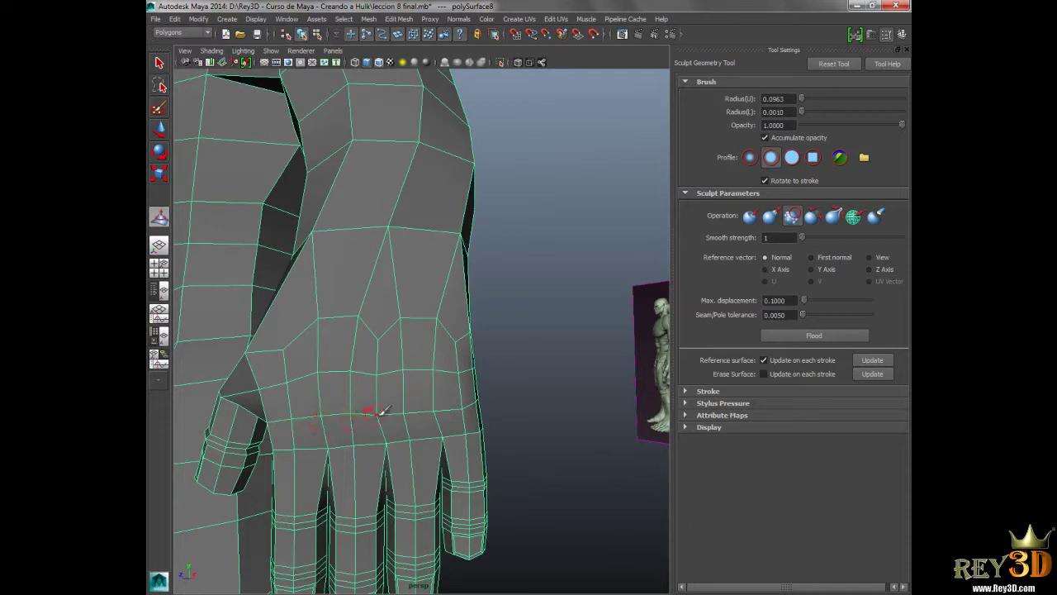
# - Expand the sculpt brush's Stroke options and leave Reflection off, checking the body from several angles
pyautogui.moveTo(531, 420)
pyautogui.keyDown('alt'); pyautogui.mouseDown()
pyautogui.moveTo(520, 391)
pyautogui.moveTo(436, 311)
pyautogui.moveTo(418, 279)
pyautogui.moveTo(438, 294)
pyautogui.moveTo(451, 285)
pyautogui.moveTo(484, 300)
pyautogui.moveTo(484, 323)
pyautogui.moveTo(493, 321)
pyautogui.moveTo(446, 320)
pyautogui.moveTo(546, 331)
pyautogui.moveTo(449, 349)
pyautogui.moveTo(557, 325)
pyautogui.moveTo(481, 310)
pyautogui.moveTo(521, 328)
pyautogui.moveTo(505, 330)
pyautogui.moveTo(489, 312)
pyautogui.moveTo(625, 314)
pyautogui.mouseUp(); pyautogui.keyUp('alt')
pyautogui.scroll(-2, 545, 330)
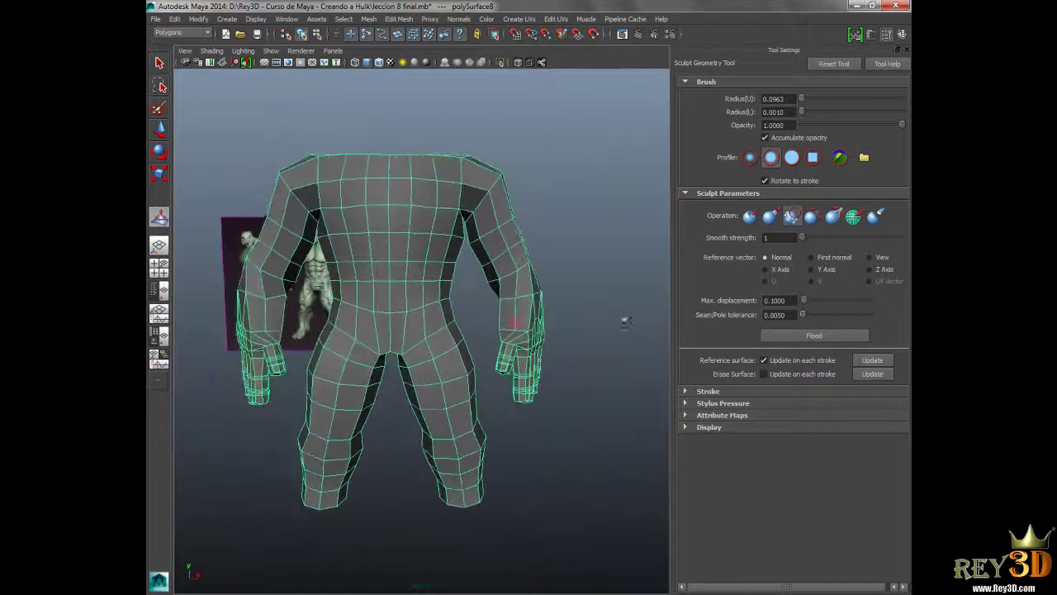
pyautogui.click(712, 392)
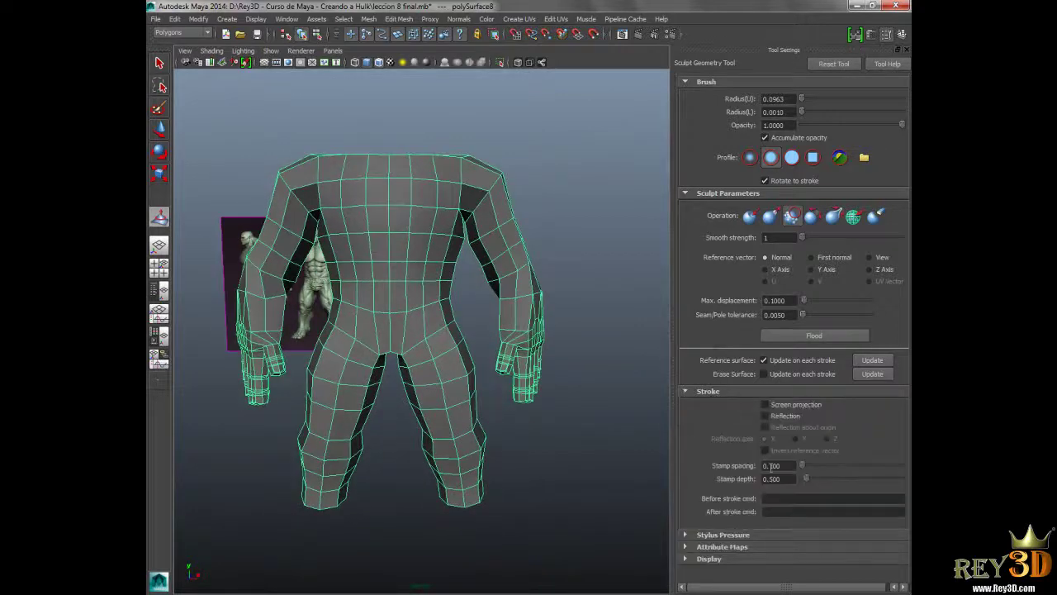
pyautogui.click(765, 415)
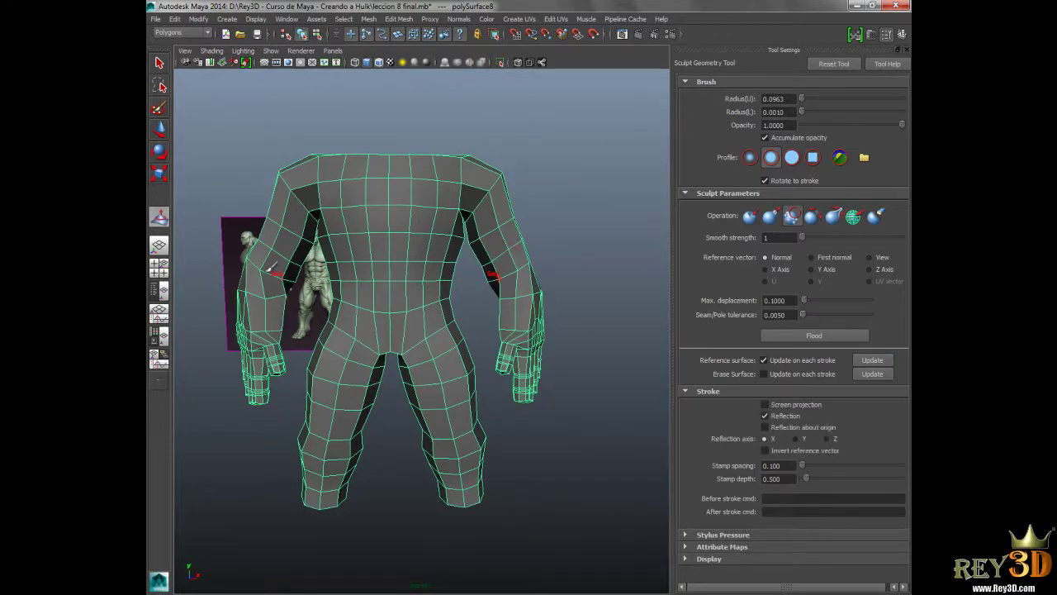
pyautogui.click(764, 415)
pyautogui.keyDown('alt'); pyautogui.moveTo(578, 347); pyautogui.dragTo(558, 341); pyautogui.keyUp('alt')
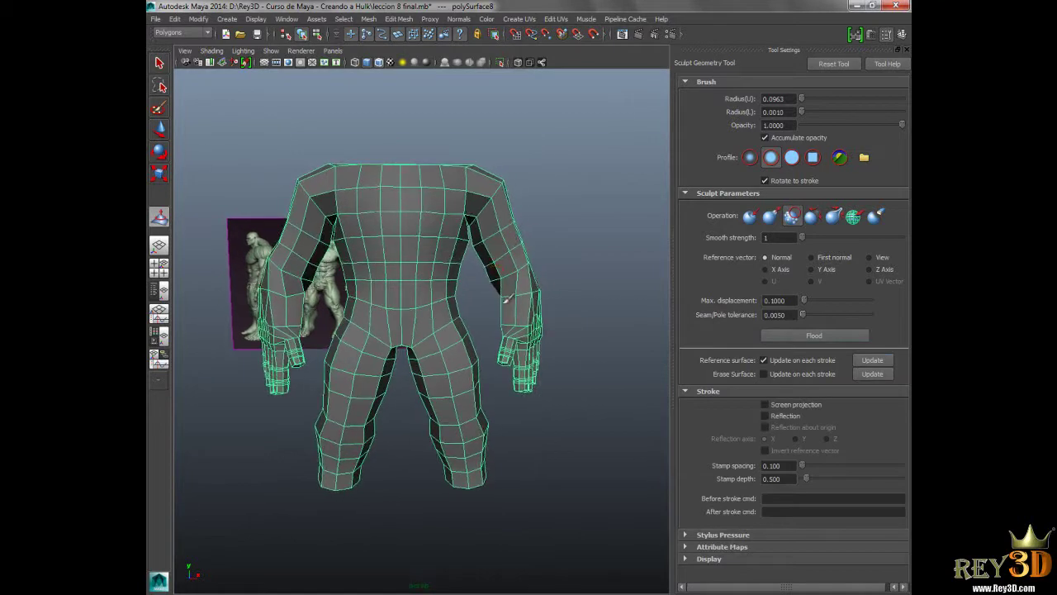
pyautogui.keyDown('alt'); pyautogui.moveTo(506, 299); pyautogui.dragTo(512, 260, button='right'); pyautogui.keyUp('alt')
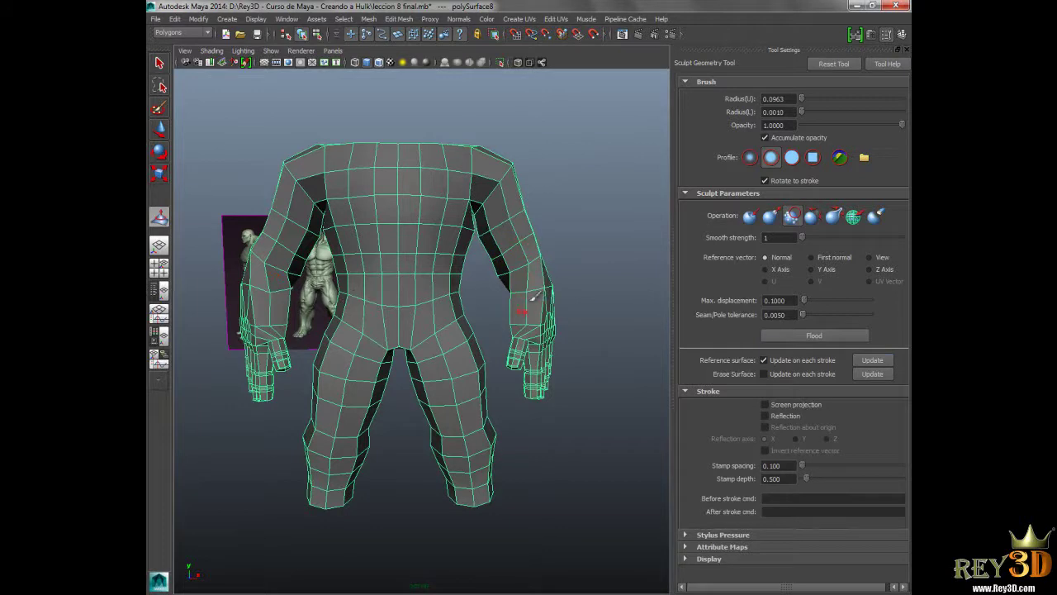
pyautogui.moveTo(565, 321)
pyautogui.keyDown('alt'); pyautogui.mouseDown()
pyautogui.moveTo(419, 330)
pyautogui.moveTo(484, 354)
pyautogui.moveTo(508, 349)
pyautogui.moveTo(532, 323)
pyautogui.moveTo(609, 323)
pyautogui.moveTo(365, 330)
pyautogui.moveTo(470, 364)
pyautogui.moveTo(501, 334)
pyautogui.mouseUp(); pyautogui.keyUp('alt')
# - Inspect the shoulders from above, below and the side, then activate the Move Tool with W
pyautogui.keyDown('alt'); pyautogui.moveTo(547, 321); pyautogui.dragTo(342, 371); pyautogui.keyUp('alt')
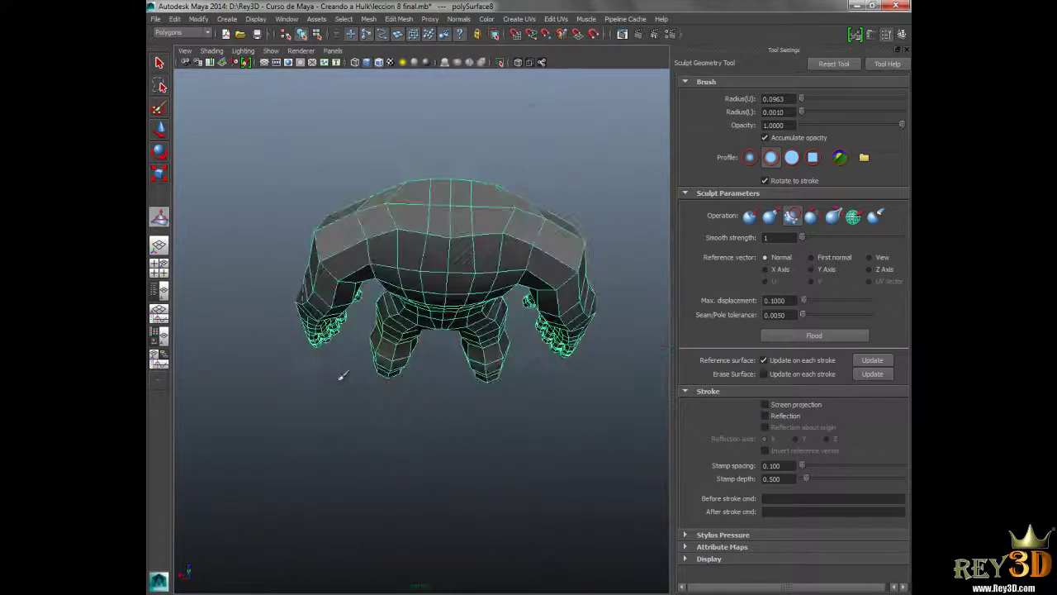
pyautogui.scroll(5, 342, 371)
pyautogui.keyDown('alt'); pyautogui.moveTo(413, 334); pyautogui.dragTo(410, 345); pyautogui.keyUp('alt')
pyautogui.keyDown('alt'); pyautogui.moveTo(494, 261); pyautogui.dragTo(450, 287); pyautogui.keyUp('alt')
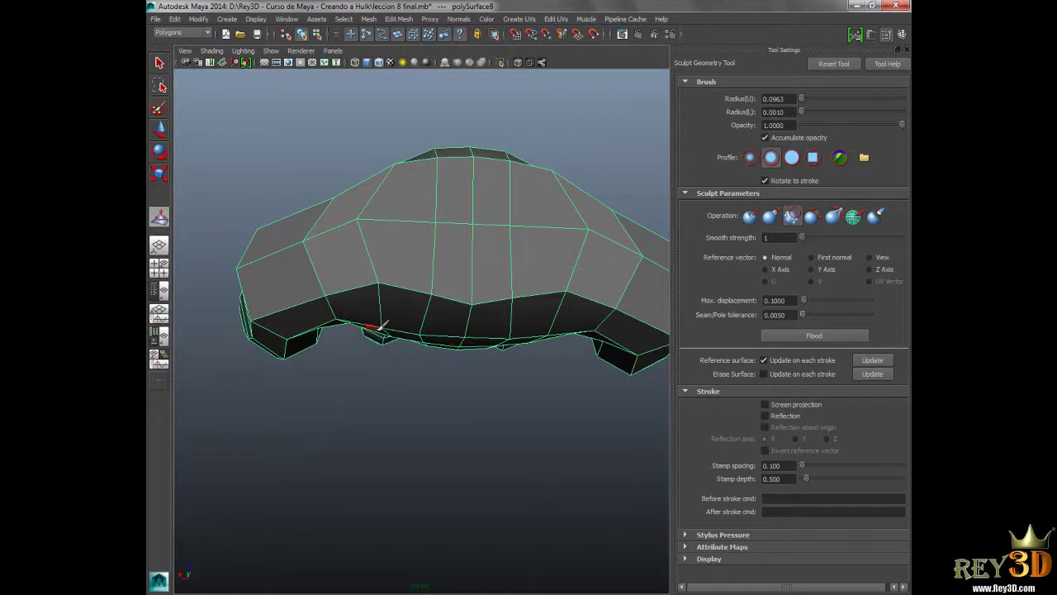
pyautogui.moveTo(476, 353)
pyautogui.keyDown('alt'); pyautogui.mouseDown()
pyautogui.moveTo(476, 372)
pyautogui.moveTo(455, 371)
pyautogui.moveTo(479, 322)
pyautogui.moveTo(471, 248)
pyautogui.moveTo(448, 300)
pyautogui.moveTo(424, 322)
pyautogui.mouseUp(); pyautogui.keyUp('alt')
pyautogui.keyDown('alt'); pyautogui.moveTo(424, 318); pyautogui.dragTo(446, 300, button='right'); pyautogui.keyUp('alt')
pyautogui.moveTo(468, 310)
pyautogui.keyDown('alt'); pyautogui.mouseDown()
pyautogui.moveTo(411, 324)
pyautogui.moveTo(560, 322)
pyautogui.moveTo(466, 319)
pyautogui.moveTo(507, 314)
pyautogui.moveTo(489, 277)
pyautogui.moveTo(512, 290)
pyautogui.mouseUp(); pyautogui.keyUp('alt')
pyautogui.press('w')
# - Switch to face mode and marquee-select all faces on the left half of the body
pyautogui.rightClick(428, 250)
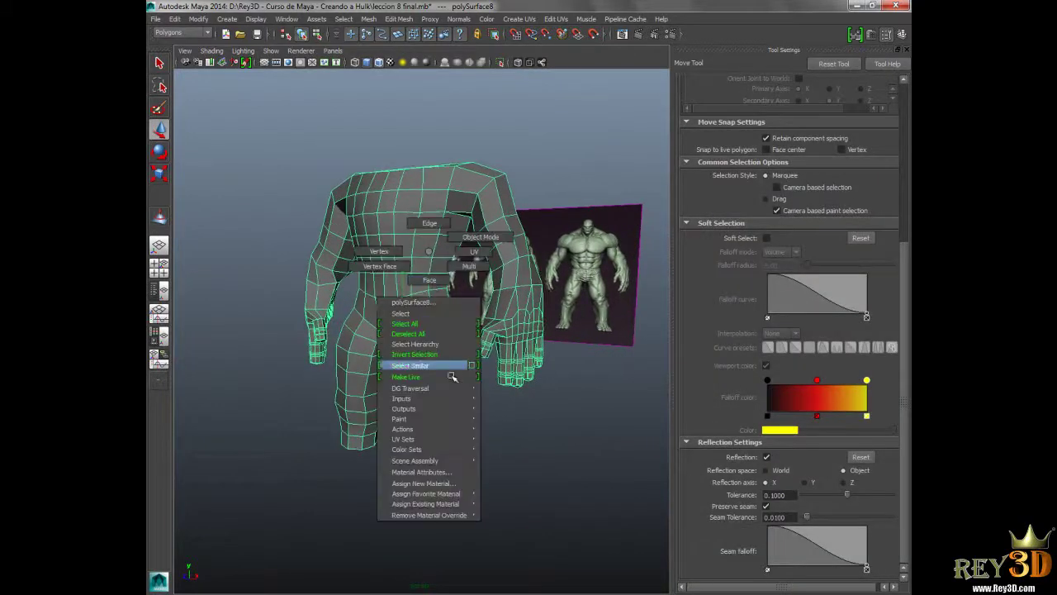
pyautogui.moveTo(400, 419)
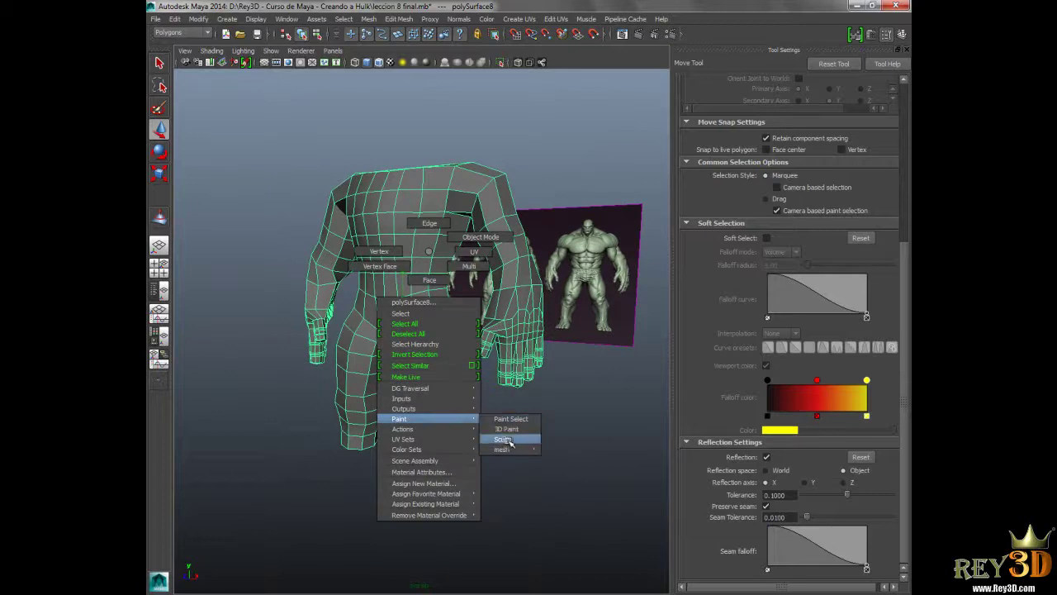
pyautogui.click(378, 309)
pyautogui.keyDown('alt'); pyautogui.moveTo(545, 157); pyautogui.dragTo(486, 224); pyautogui.keyUp('alt')
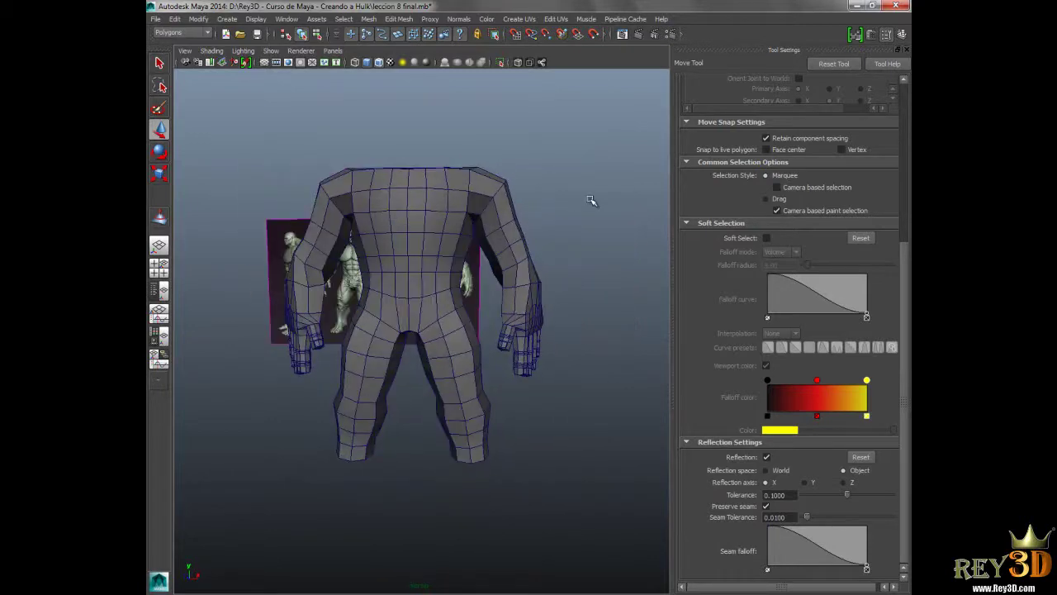
pyautogui.moveTo(444, 226); pyautogui.dragTo(448, 248, button='right')
pyautogui.press('space')
pyautogui.scroll(4, 462, 273)
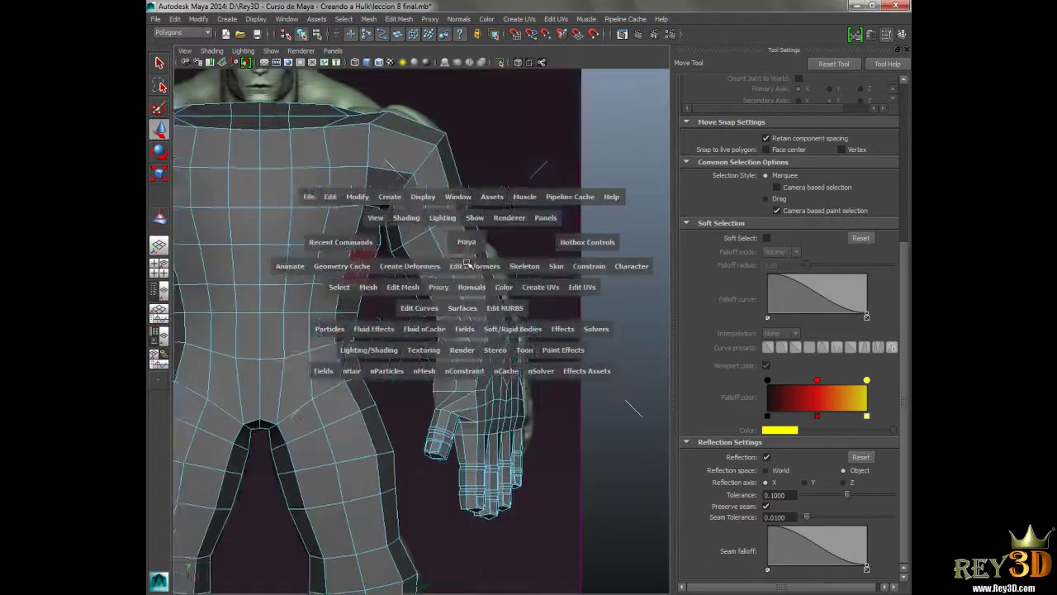
pyautogui.scroll(-5, 412, 281)
pyautogui.moveTo(215, 198); pyautogui.dragTo(370, 527)
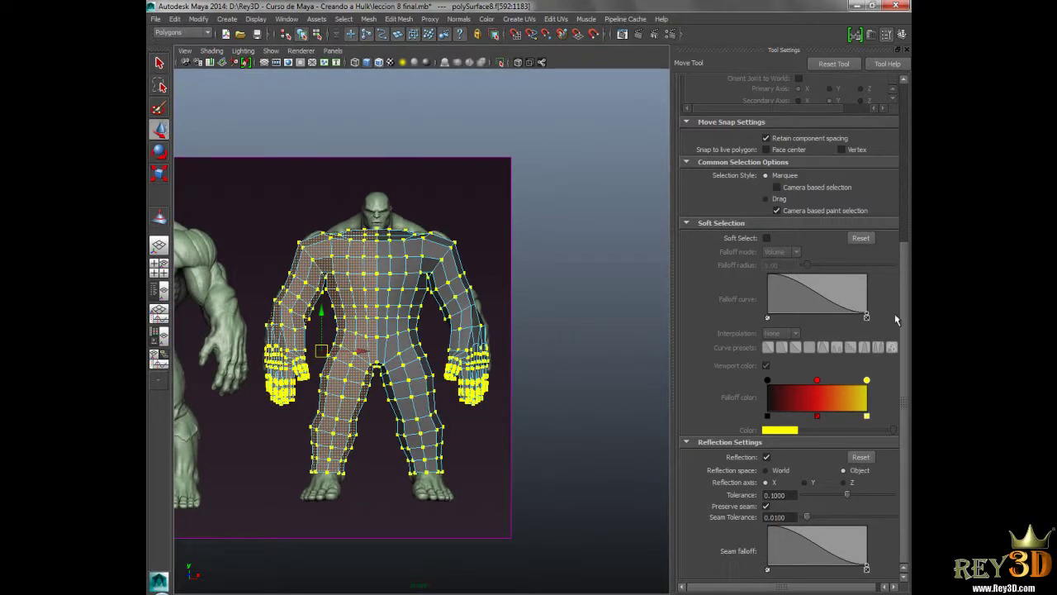
# - Turn off move Reflection, delete the selected faces and return to object mode
pyautogui.click(766, 457)
pyautogui.scroll(1, 451, 359)
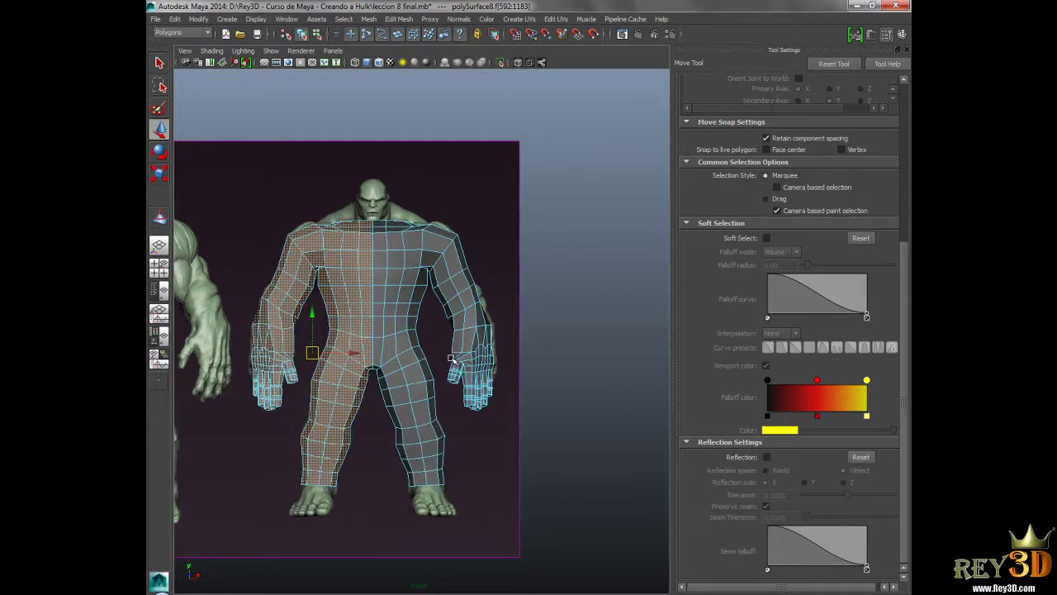
pyautogui.press('Delete')
pyautogui.scroll(1, 419, 242)
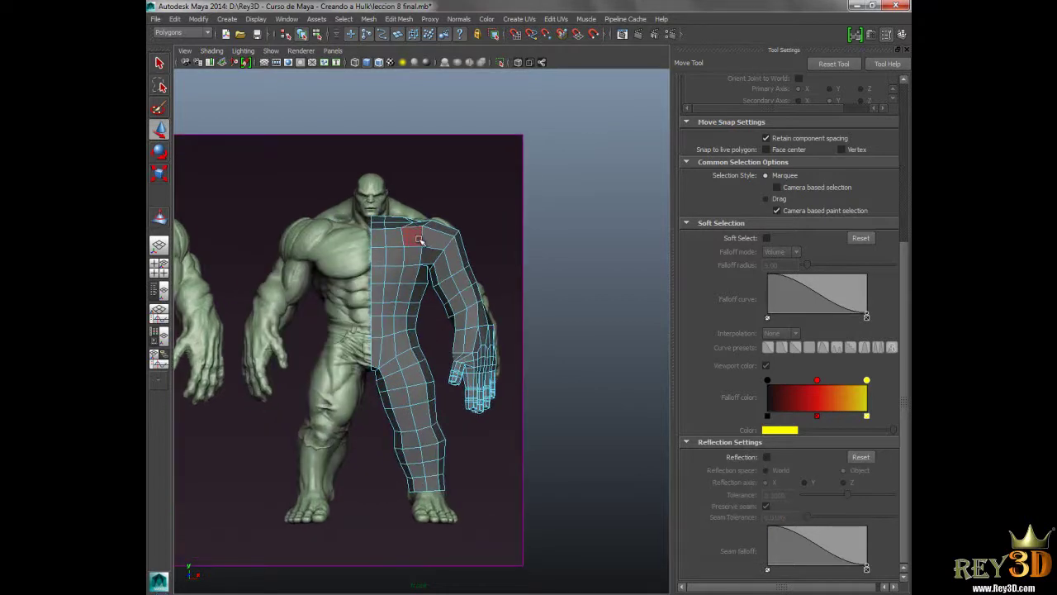
pyautogui.press('F8')
pyautogui.keyDown('alt'); pyautogui.moveTo(537, 97); pyautogui.dragTo(537, 118, button='middle'); pyautogui.keyUp('alt')
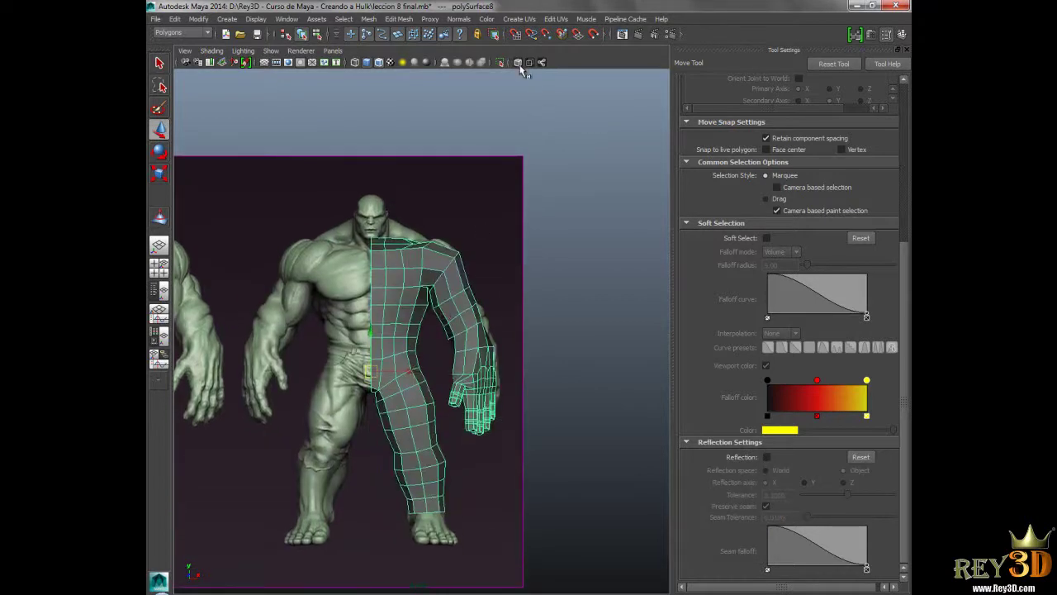
# - Zoom in on the torso's shoulder and pick the Insert Edge Loop Tool from the marking menu
pyautogui.keyDown('alt'); pyautogui.moveTo(401, 223); pyautogui.dragTo(527, 293, button='right'); pyautogui.keyUp('alt')
pyautogui.scroll(2, 527, 293)
pyautogui.scroll(1, 496, 280)
pyautogui.scroll(1, 477, 242)
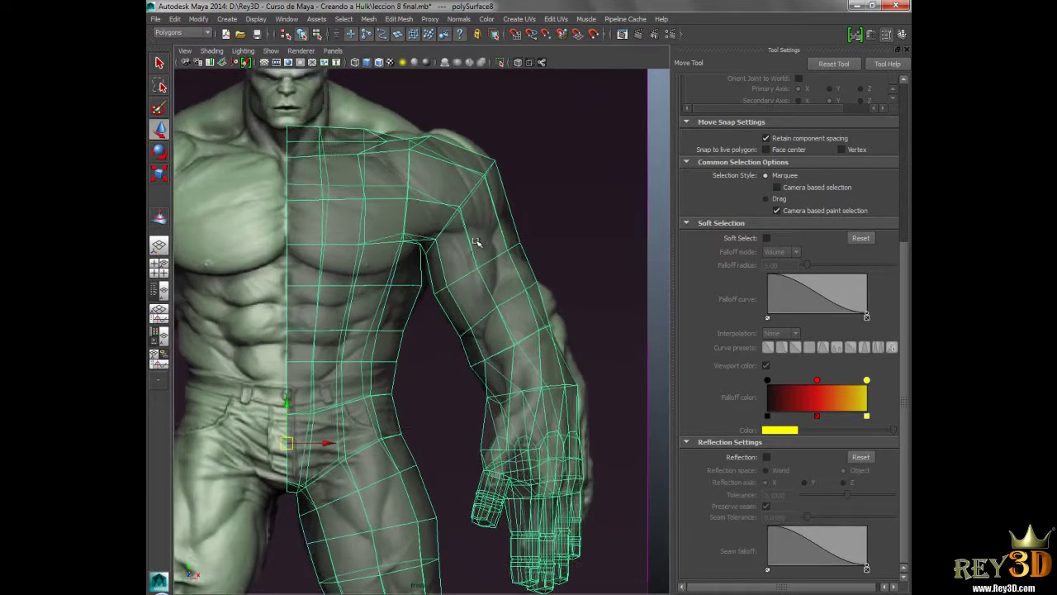
pyautogui.keyDown('alt'); pyautogui.moveTo(477, 241); pyautogui.dragTo(480, 239, button='middle'); pyautogui.keyUp('alt')
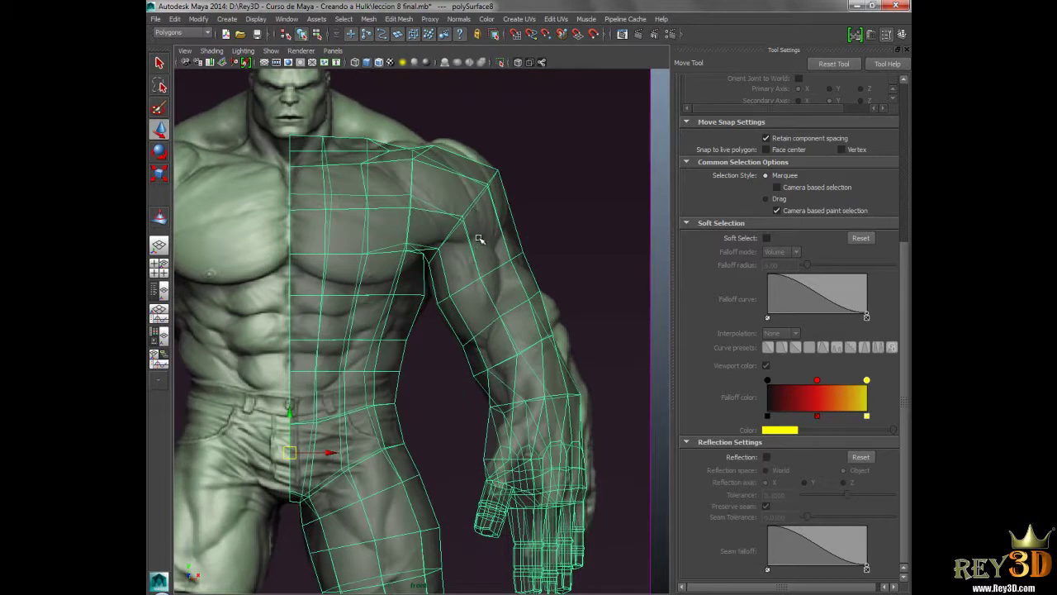
pyautogui.keyDown('shift'); pyautogui.moveTo(477, 238); pyautogui.dragTo(433, 250, button='right'); pyautogui.keyUp('shift')
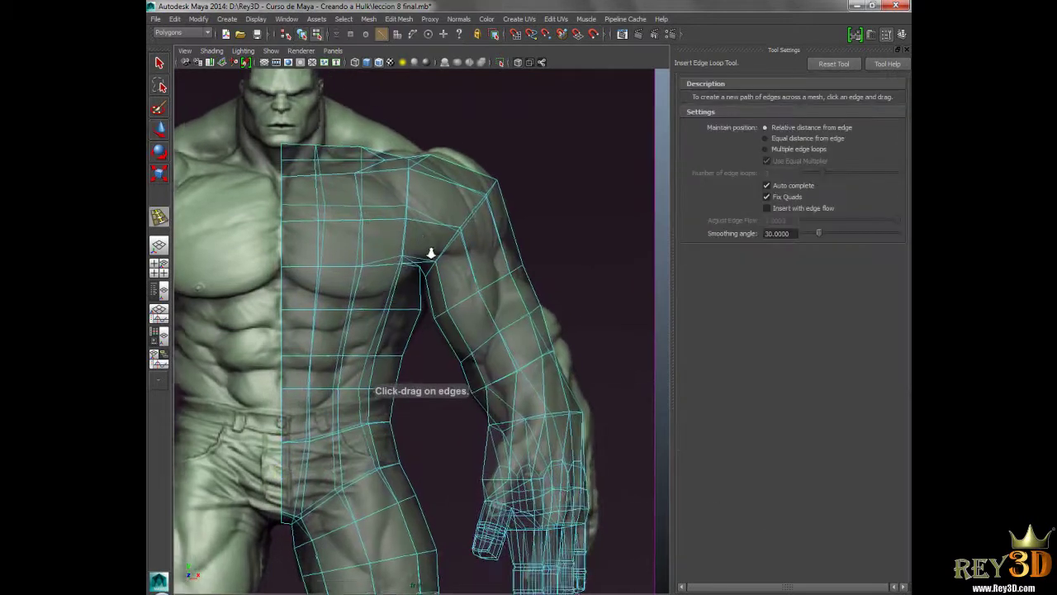
pyautogui.scroll(1, 431, 252)
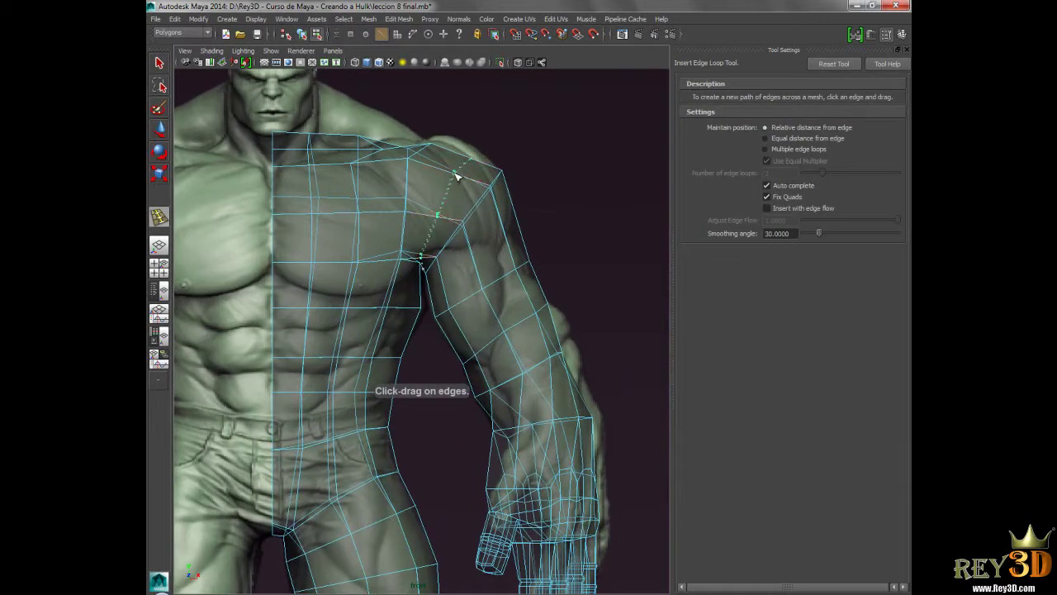
# - Insert an edge loop across the shoulder and return to the Move Tool
pyautogui.moveTo(454, 175); pyautogui.dragTo(453, 177)
pyautogui.press('w')
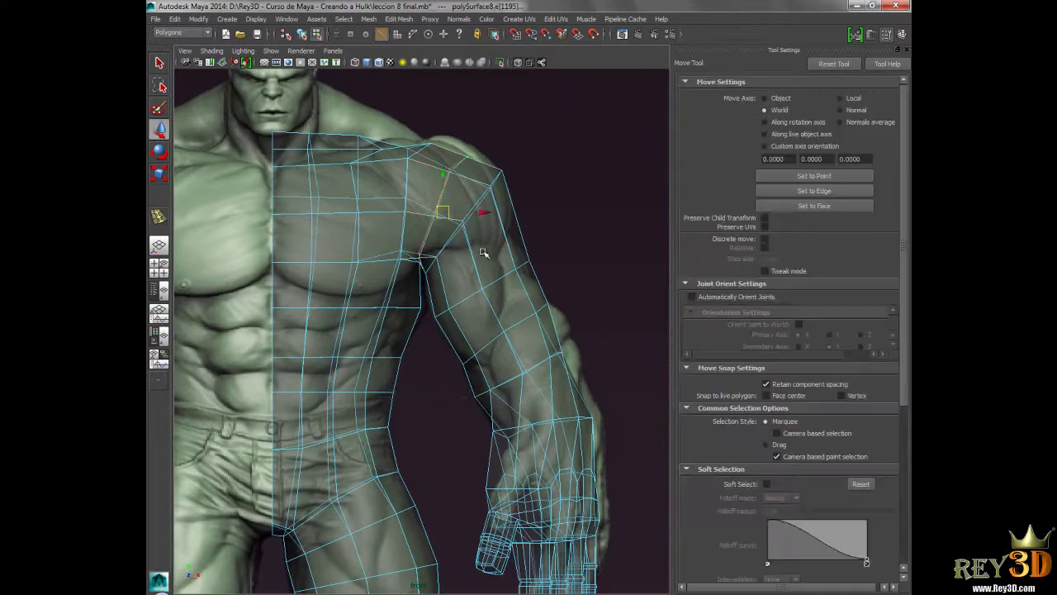
pyautogui.keyDown('alt'); pyautogui.moveTo(477, 252); pyautogui.dragTo(471, 254, button='middle'); pyautogui.keyUp('alt')
pyautogui.moveTo(473, 254); pyautogui.dragTo(463, 331, button='right')
pyautogui.keyDown('alt'); pyautogui.moveTo(475, 240); pyautogui.dragTo(485, 225); pyautogui.keyUp('alt')
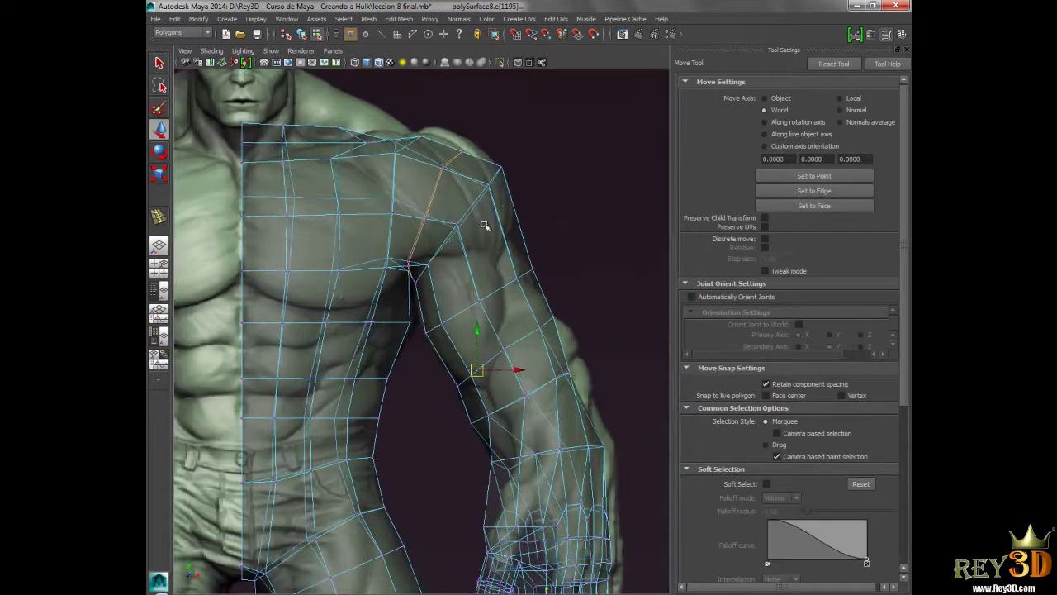
# - In vertex mode, select and review the shoulder-top and armpit vertices one by one
pyautogui.press('F9')
pyautogui.click(503, 176)
pyautogui.click(489, 188)
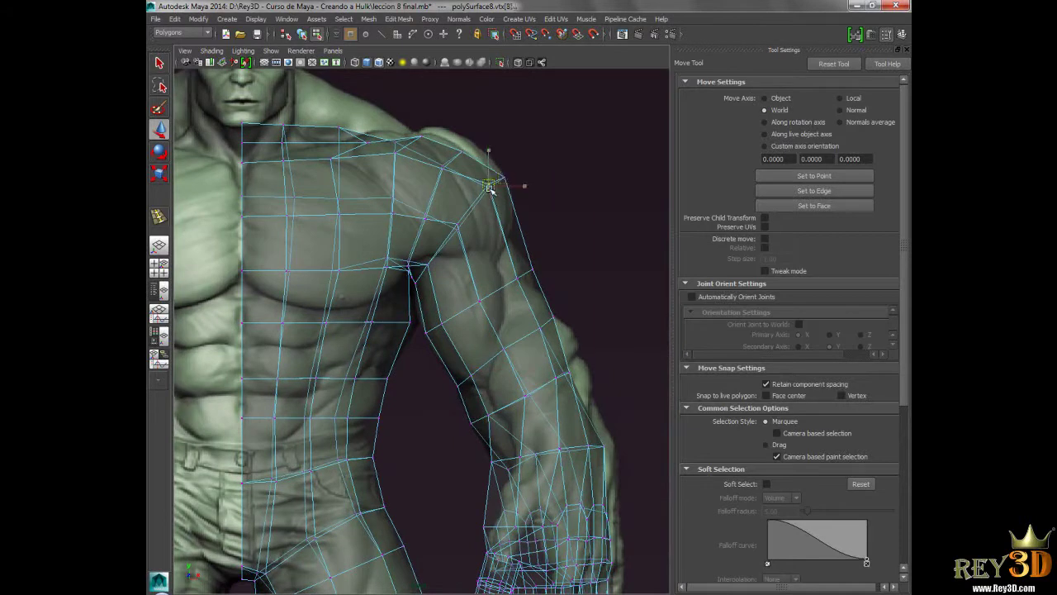
pyautogui.click(460, 224)
pyautogui.click(430, 265)
pyautogui.keyDown('alt'); pyautogui.moveTo(432, 266); pyautogui.dragTo(432, 279, button='middle'); pyautogui.keyUp('alt')
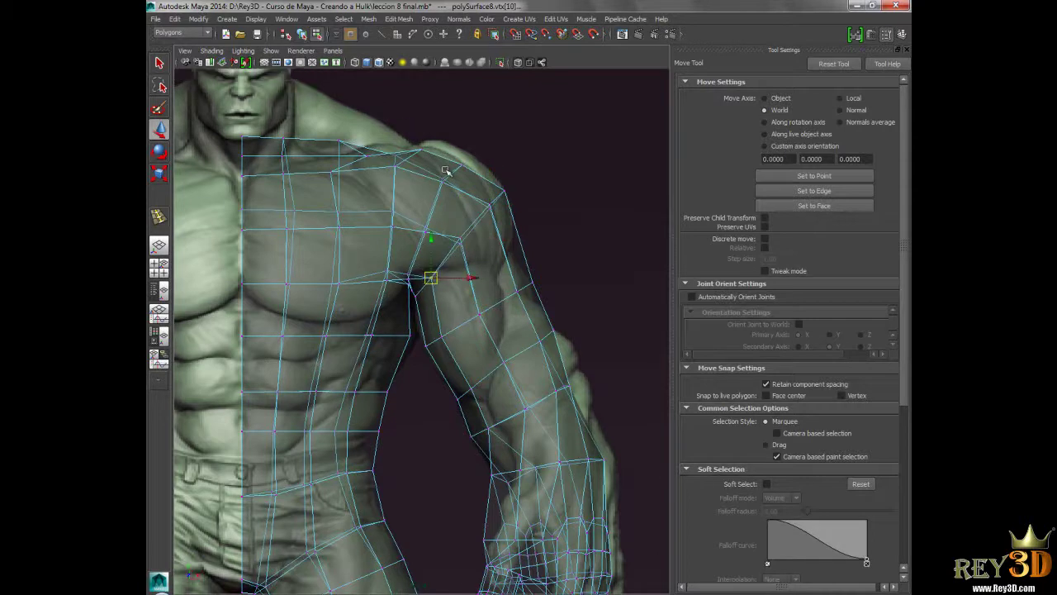
pyautogui.moveTo(473, 171); pyautogui.dragTo(459, 145)
pyautogui.click(419, 145)
pyautogui.click(440, 176)
pyautogui.click(422, 224)
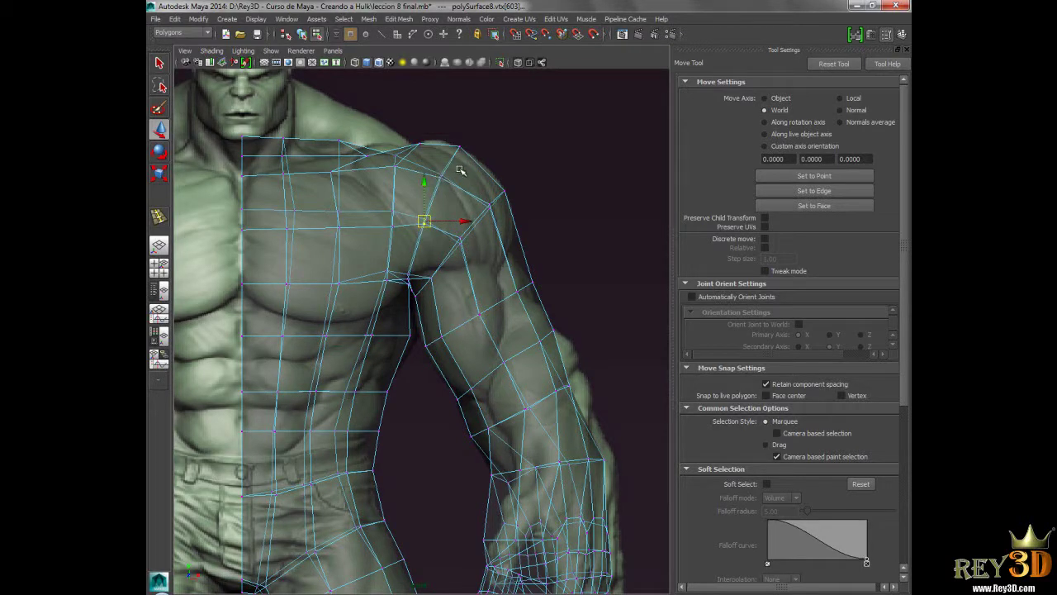
pyautogui.click(440, 177)
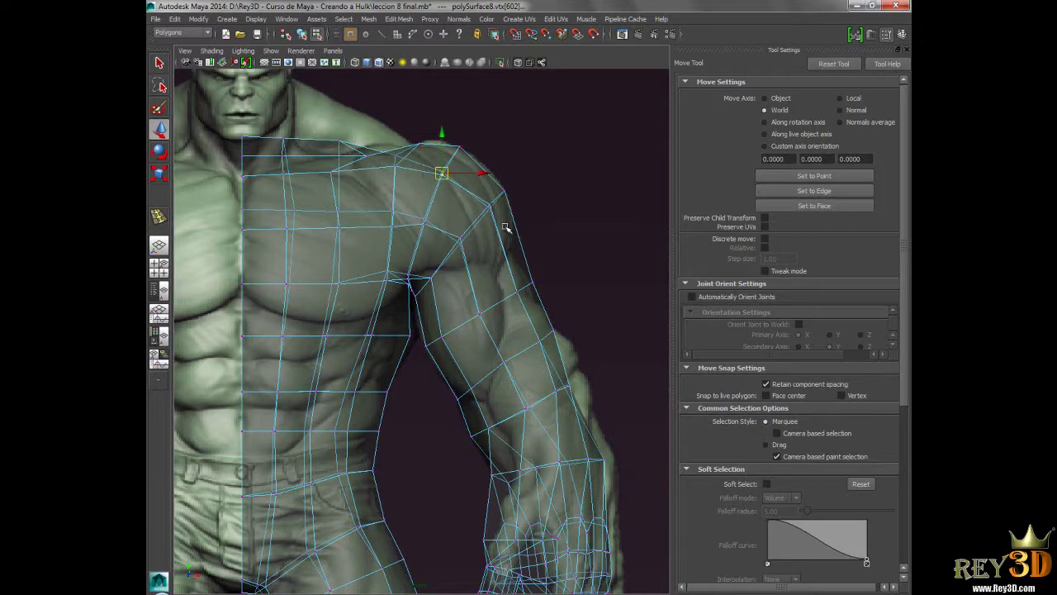
pyautogui.click(424, 221)
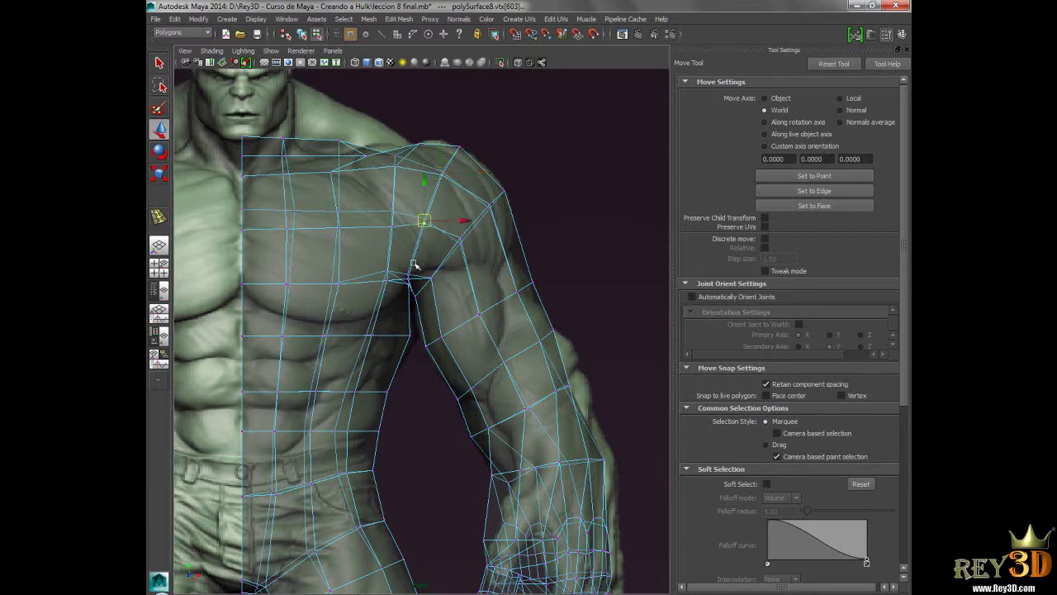
pyautogui.click(549, 242)
# - Switch to the side view, zoom in on the shoulder and display the mesh solid-shaded
pyautogui.scroll(-3, 561, 261)
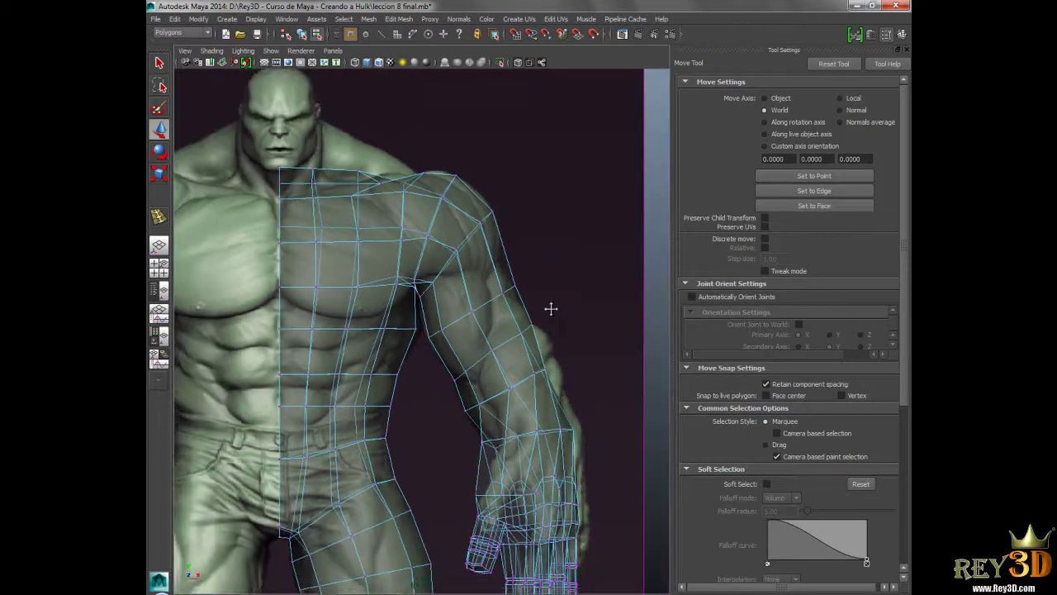
pyautogui.keyDown('alt'); pyautogui.moveTo(550, 306); pyautogui.dragTo(553, 264, button='middle'); pyautogui.keyUp('alt')
pyautogui.press('space')
pyautogui.moveTo(556, 269); pyautogui.dragTo(595, 270)
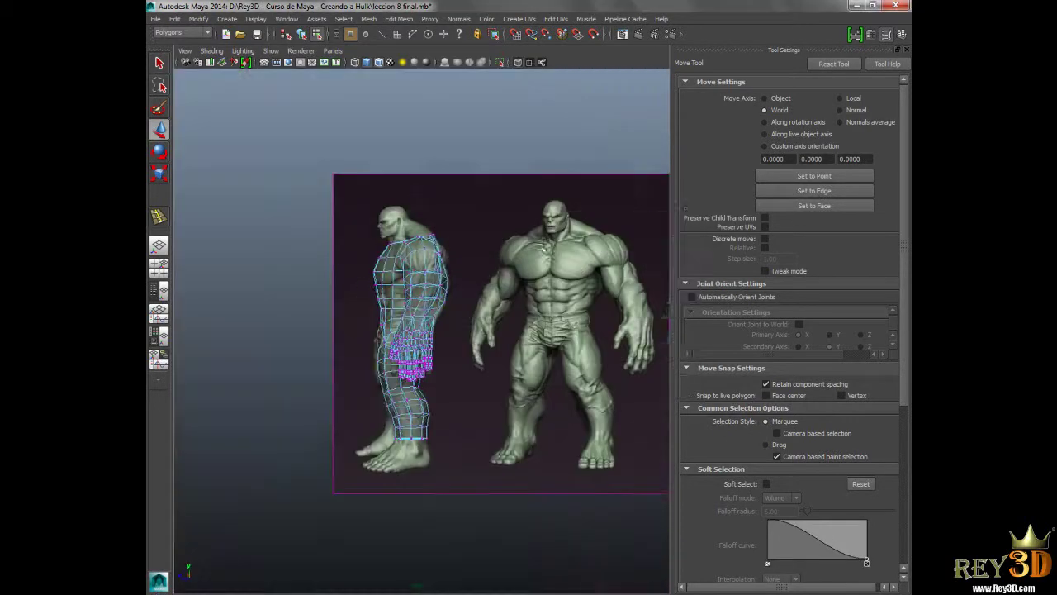
pyautogui.scroll(2, 405, 182)
pyautogui.scroll(2, 418, 176)
pyautogui.scroll(2, 498, 174)
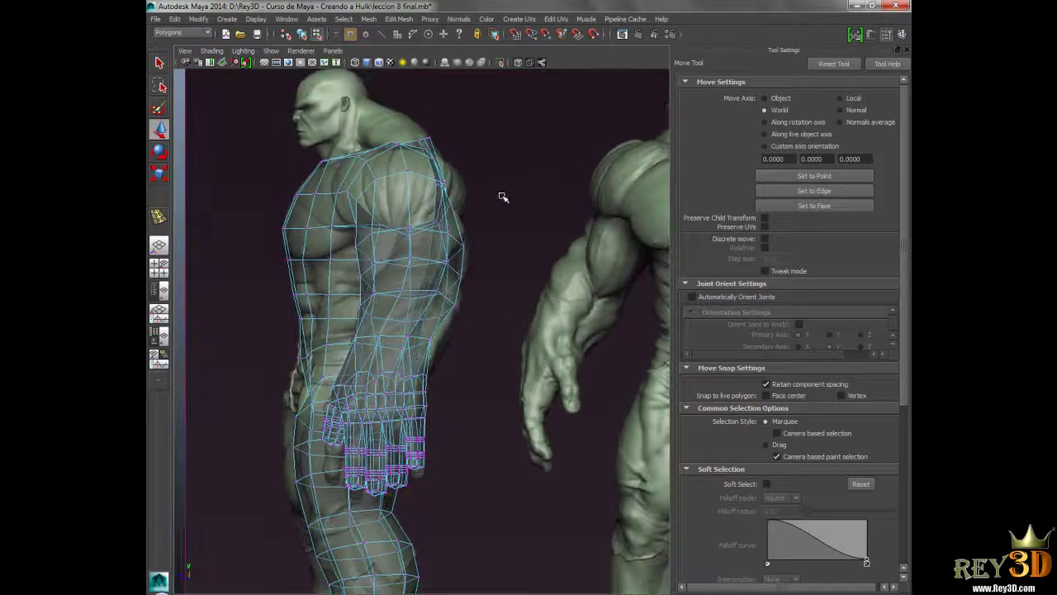
pyautogui.scroll(1, 502, 198)
pyautogui.scroll(1, 465, 201)
pyautogui.click(519, 63)
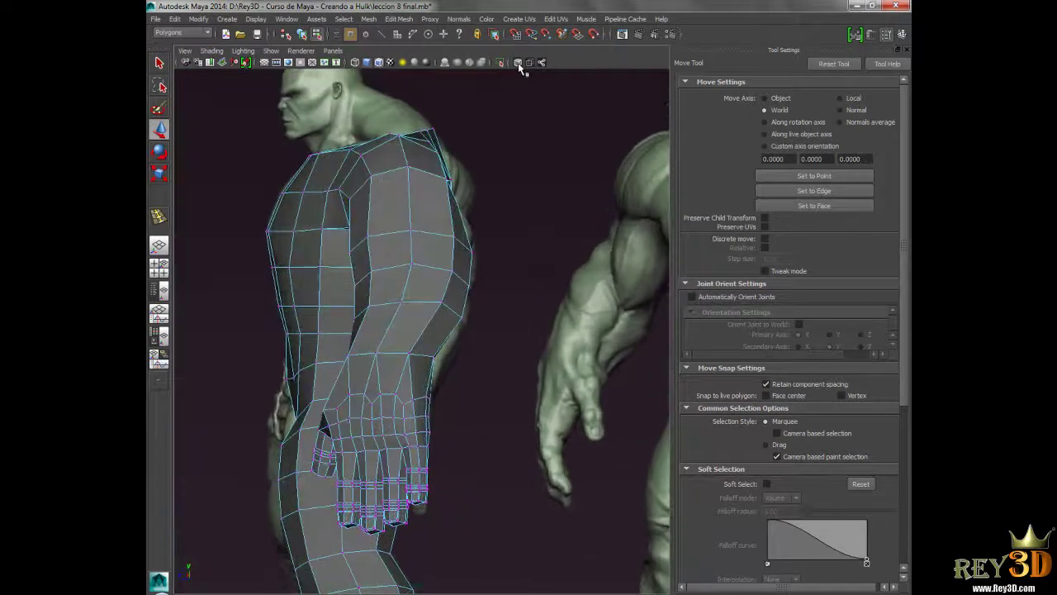
# - Nudge the top shoulder vertex to the sculpt's outline, toggling X-Ray to compare, then pick a back-shoulder vertex
pyautogui.click(400, 136)
pyautogui.keyDown('alt'); pyautogui.moveTo(401, 136); pyautogui.dragTo(403, 176); pyautogui.keyUp('alt')
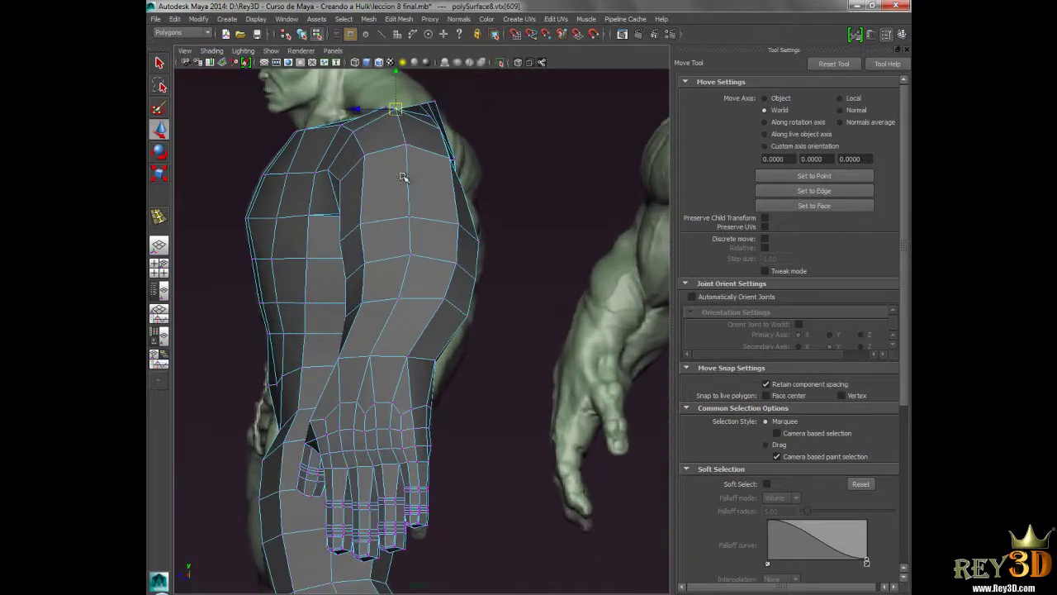
pyautogui.moveTo(396, 110); pyautogui.dragTo(394, 113)
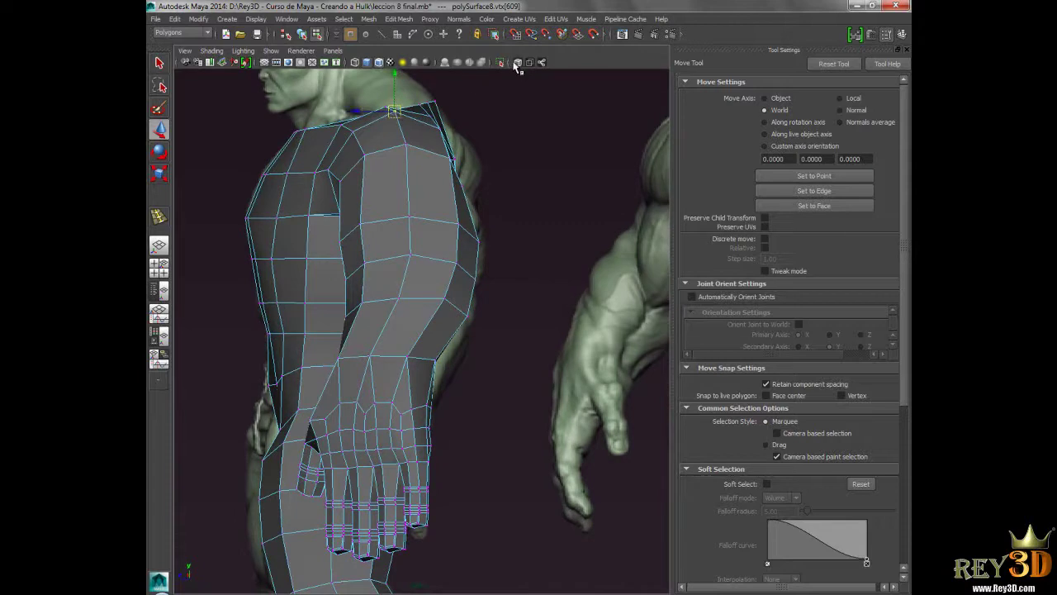
pyautogui.click(517, 64)
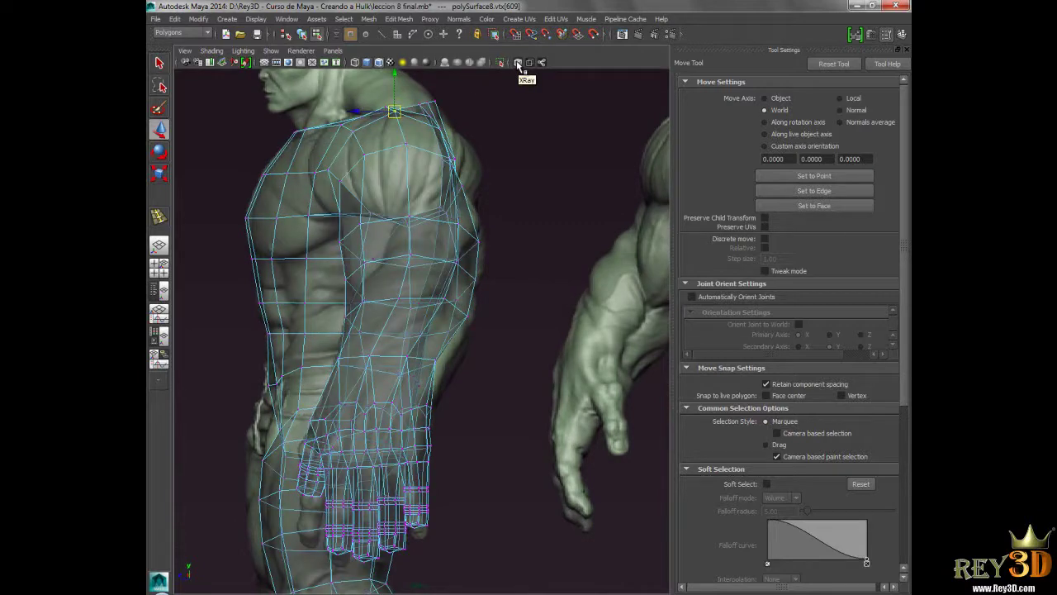
pyautogui.click(517, 63)
pyautogui.click(517, 64)
pyautogui.click(517, 64)
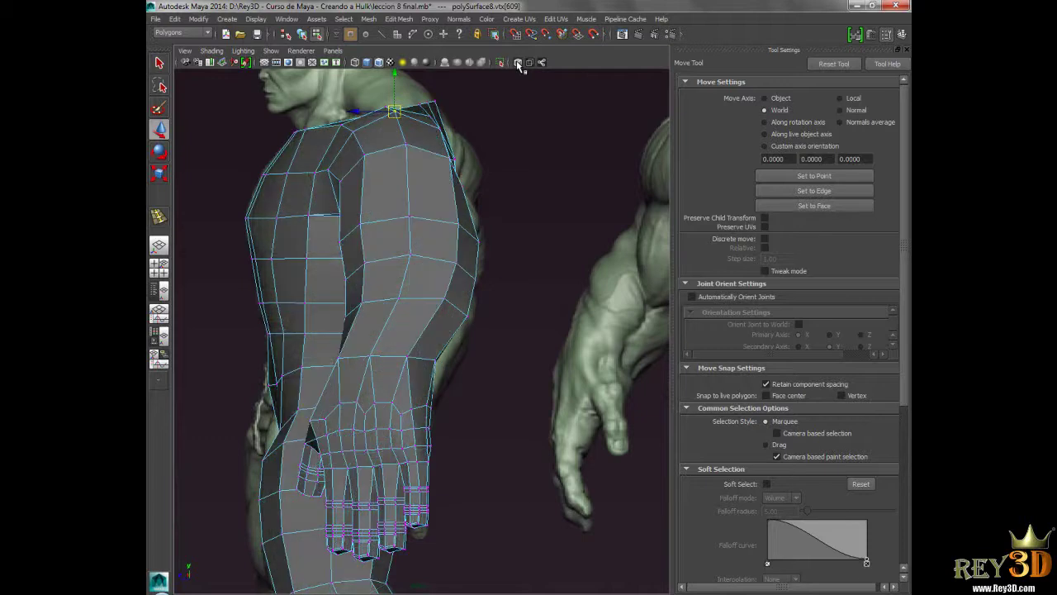
pyautogui.click(517, 62)
pyautogui.click(517, 63)
pyautogui.keyDown('alt'); pyautogui.moveTo(488, 123); pyautogui.dragTo(460, 178, button='middle'); pyautogui.keyUp('alt')
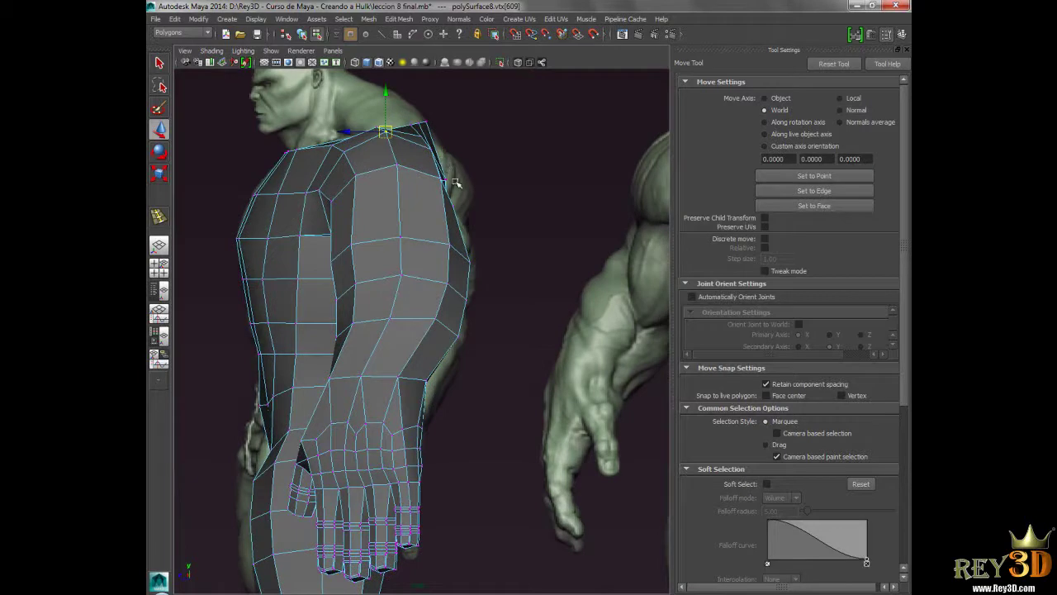
pyautogui.scroll(1, 455, 181)
pyautogui.moveTo(465, 194); pyautogui.dragTo(467, 190)
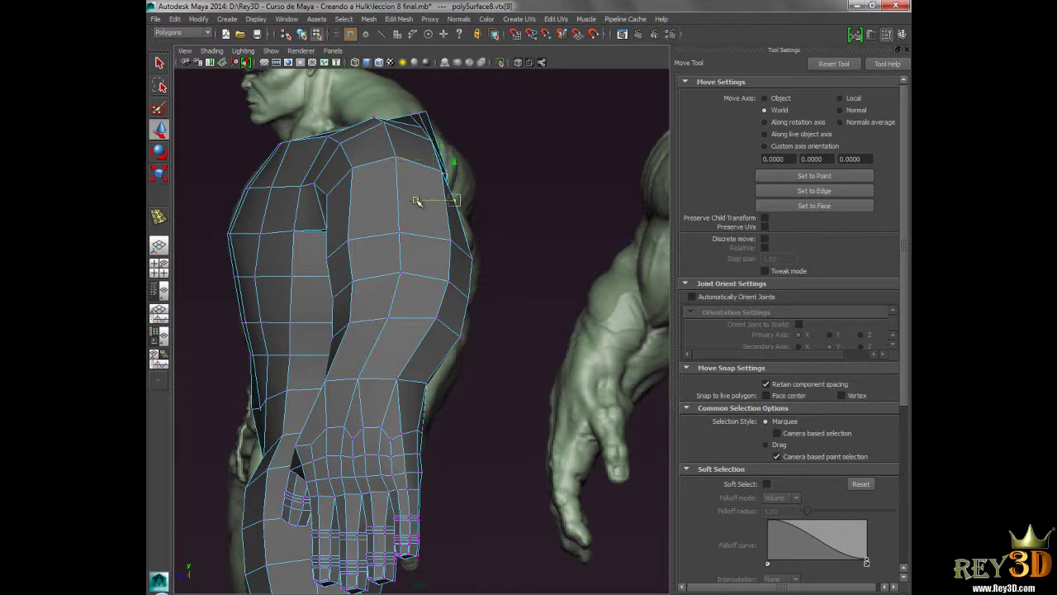
# - Switch to the perspective view and enter vertex mode on the arm mesh
pyautogui.press('space')
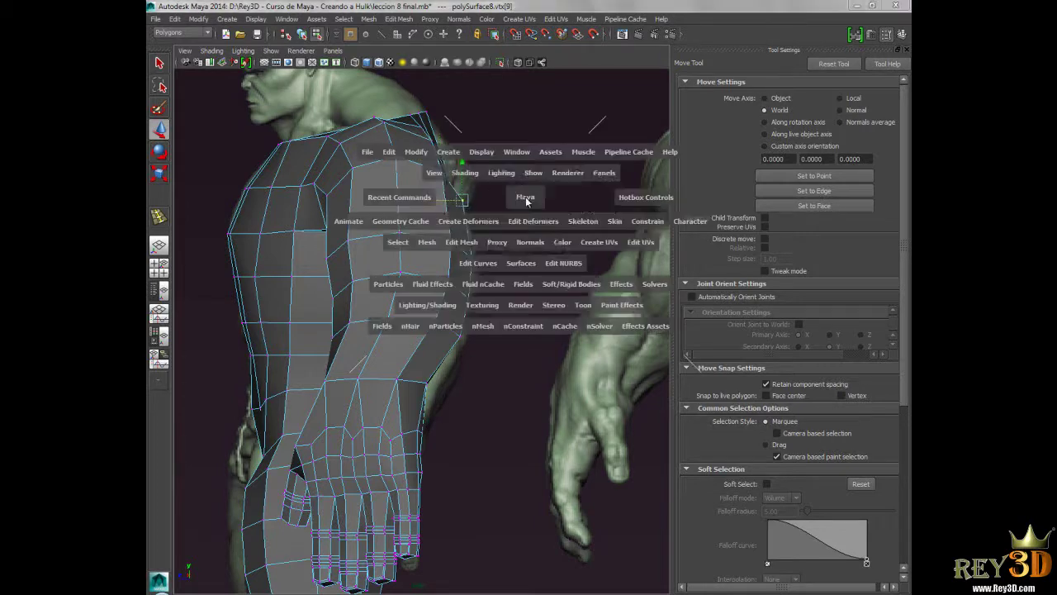
pyautogui.click(515, 198)
pyautogui.moveTo(395, 252)
pyautogui.keyDown('alt'); pyautogui.mouseDown()
pyautogui.moveTo(477, 255)
pyautogui.moveTo(401, 276)
pyautogui.moveTo(354, 270)
pyautogui.moveTo(349, 302)
pyautogui.moveTo(389, 272)
pyautogui.moveTo(306, 263)
pyautogui.moveTo(349, 200)
pyautogui.moveTo(354, 229)
pyautogui.moveTo(378, 223)
pyautogui.moveTo(468, 161)
pyautogui.moveTo(367, 268)
pyautogui.moveTo(302, 265)
pyautogui.moveTo(474, 314)
pyautogui.moveTo(421, 316)
pyautogui.mouseUp(); pyautogui.keyUp('alt')
pyautogui.rightClick(348, 200)
pyautogui.moveTo(421, 316); pyautogui.dragTo(385, 342, button='right')
# - Select the two armpit vertices under the arm, check them from another side, then deselect
pyautogui.moveTo(385, 341)
pyautogui.keyDown('alt'); pyautogui.mouseDown()
pyautogui.moveTo(389, 365)
pyautogui.moveTo(394, 337)
pyautogui.mouseUp(); pyautogui.keyUp('alt')
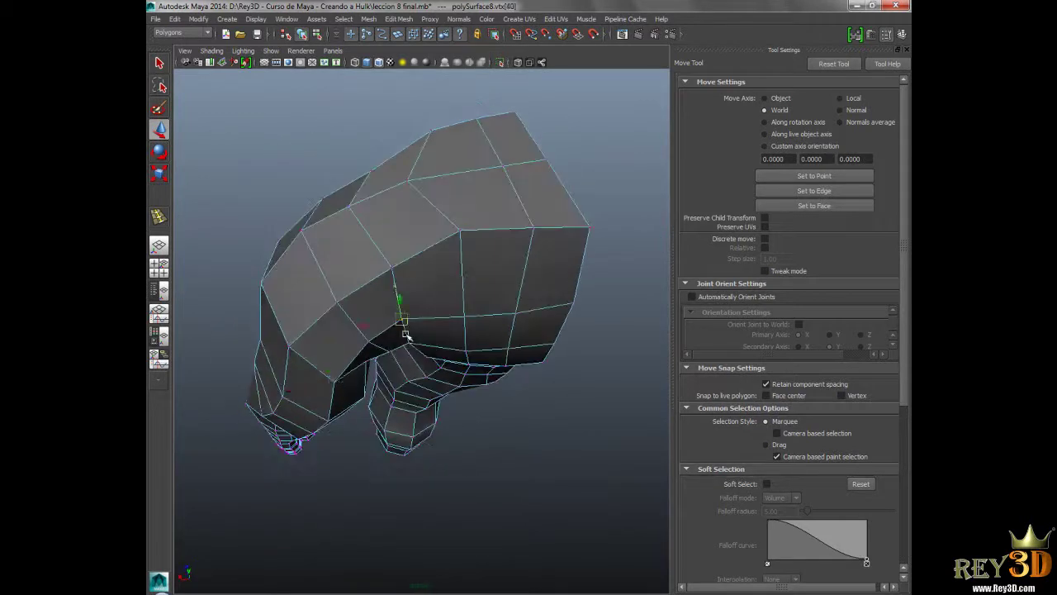
pyautogui.moveTo(434, 372)
pyautogui.keyDown('alt'); pyautogui.mouseDown()
pyautogui.moveTo(432, 325)
pyautogui.moveTo(436, 362)
pyautogui.moveTo(377, 334)
pyautogui.moveTo(375, 310)
pyautogui.mouseUp(); pyautogui.keyUp('alt')
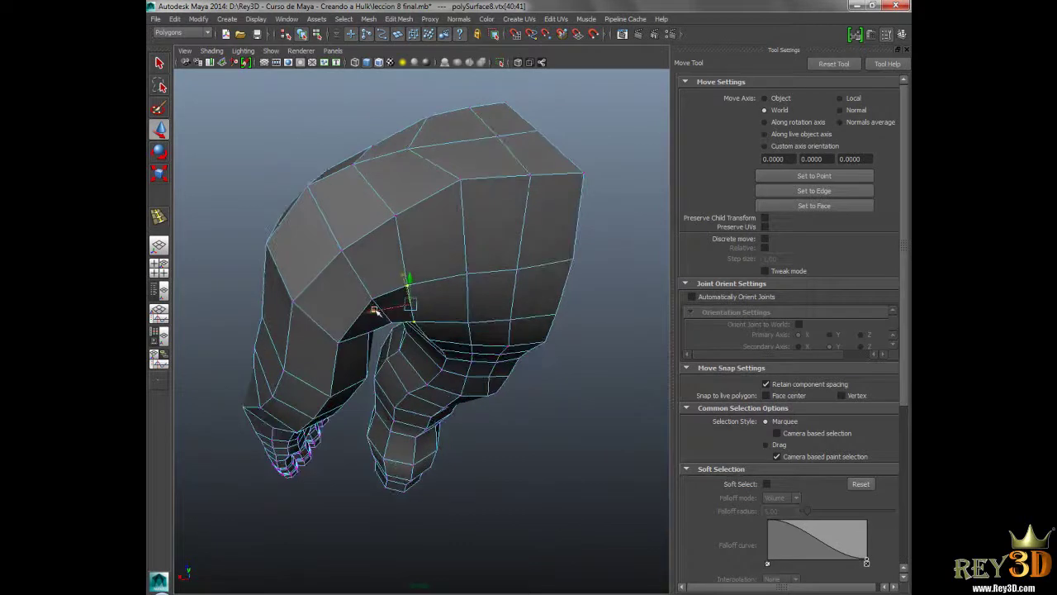
pyautogui.click(372, 298)
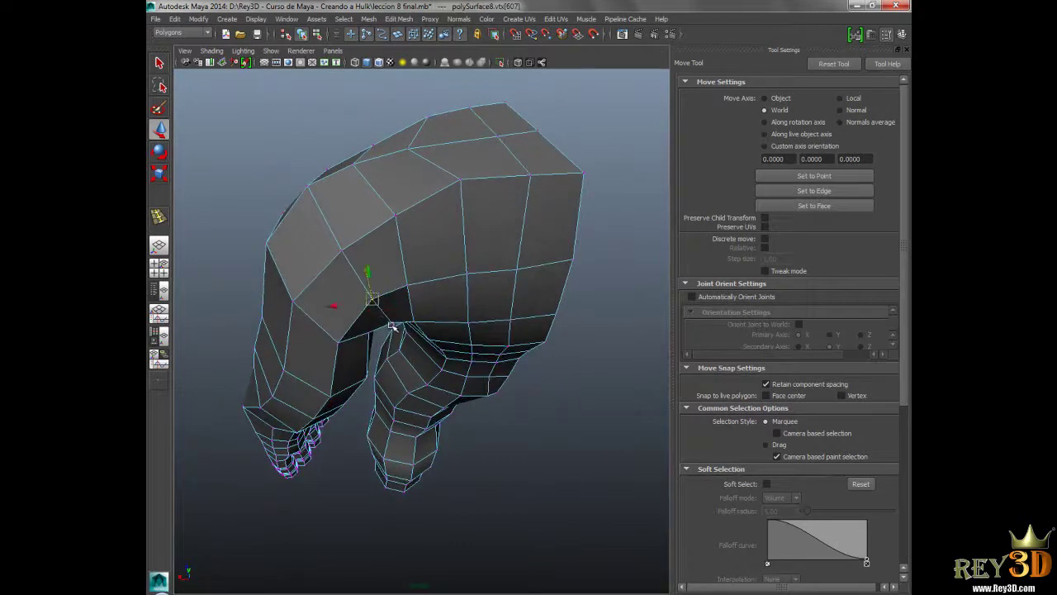
pyautogui.keyDown('shift'); pyautogui.click(394, 324); pyautogui.keyUp('shift')
pyautogui.moveTo(393, 324)
pyautogui.keyDown('alt'); pyautogui.mouseDown()
pyautogui.moveTo(366, 292)
pyautogui.moveTo(397, 332)
pyautogui.moveTo(380, 326)
pyautogui.moveTo(371, 295)
pyautogui.mouseUp(); pyautogui.keyUp('alt')
pyautogui.click(248, 196)
pyautogui.moveTo(247, 196)
pyautogui.keyDown('alt'); pyautogui.mouseDown()
pyautogui.moveTo(472, 383)
pyautogui.moveTo(484, 347)
pyautogui.moveTo(359, 319)
pyautogui.moveTo(378, 306)
pyautogui.moveTo(402, 307)
pyautogui.moveTo(406, 392)
pyautogui.mouseUp(); pyautogui.keyUp('alt')
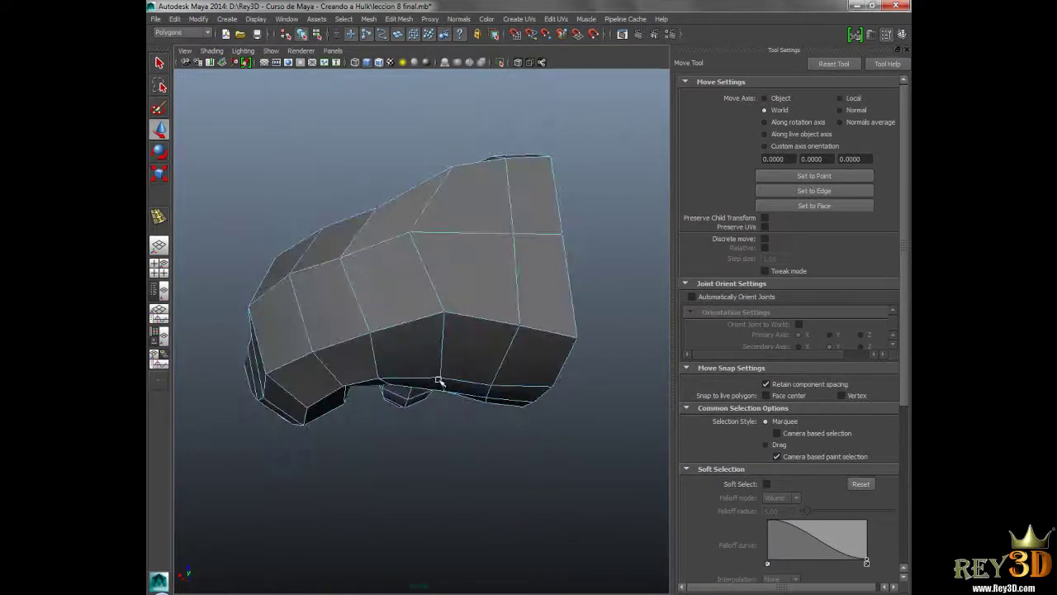
# - Select a vertex on the shoulder's lower edge and check it from side, three-quarter and top views
pyautogui.click(440, 377)
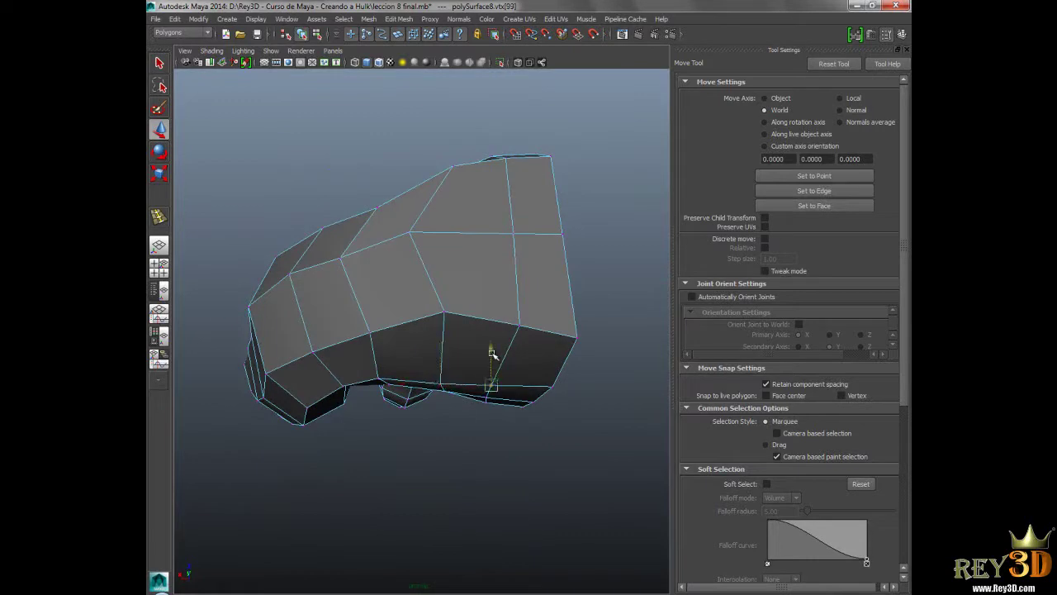
pyautogui.moveTo(490, 357)
pyautogui.keyDown('alt'); pyautogui.mouseDown()
pyautogui.moveTo(472, 333)
pyautogui.moveTo(472, 292)
pyautogui.moveTo(526, 307)
pyautogui.moveTo(342, 294)
pyautogui.moveTo(529, 221)
pyautogui.moveTo(484, 283)
pyautogui.moveTo(495, 273)
pyautogui.moveTo(561, 282)
pyautogui.moveTo(560, 303)
pyautogui.moveTo(308, 304)
pyautogui.mouseUp(); pyautogui.keyUp('alt')
pyautogui.keyDown('alt'); pyautogui.moveTo(295, 295); pyautogui.dragTo(389, 342, button='right'); pyautogui.keyUp('alt')
pyautogui.moveTo(389, 342)
pyautogui.keyDown('alt'); pyautogui.mouseDown()
pyautogui.moveTo(373, 236)
pyautogui.moveTo(358, 245)
pyautogui.moveTo(372, 272)
pyautogui.moveTo(564, 293)
pyautogui.moveTo(632, 278)
pyautogui.moveTo(598, 264)
pyautogui.moveTo(619, 267)
pyautogui.moveTo(481, 259)
pyautogui.moveTo(361, 270)
pyautogui.moveTo(462, 269)
pyautogui.moveTo(539, 253)
pyautogui.moveTo(566, 265)
pyautogui.moveTo(438, 250)
pyautogui.moveTo(400, 262)
pyautogui.mouseUp(); pyautogui.keyUp('alt')
pyautogui.moveTo(514, 320)
pyautogui.keyDown('alt'); pyautogui.mouseDown()
pyautogui.moveTo(302, 312)
pyautogui.moveTo(354, 325)
pyautogui.moveTo(443, 303)
pyautogui.moveTo(540, 327)
pyautogui.moveTo(437, 298)
pyautogui.moveTo(552, 290)
pyautogui.moveTo(446, 285)
pyautogui.moveTo(523, 267)
pyautogui.moveTo(298, 267)
pyautogui.moveTo(354, 396)
pyautogui.moveTo(467, 309)
pyautogui.moveTo(479, 325)
pyautogui.moveTo(463, 248)
pyautogui.mouseUp(); pyautogui.keyUp('alt')
pyautogui.moveTo(460, 240); pyautogui.dragTo(423, 274, button='right')
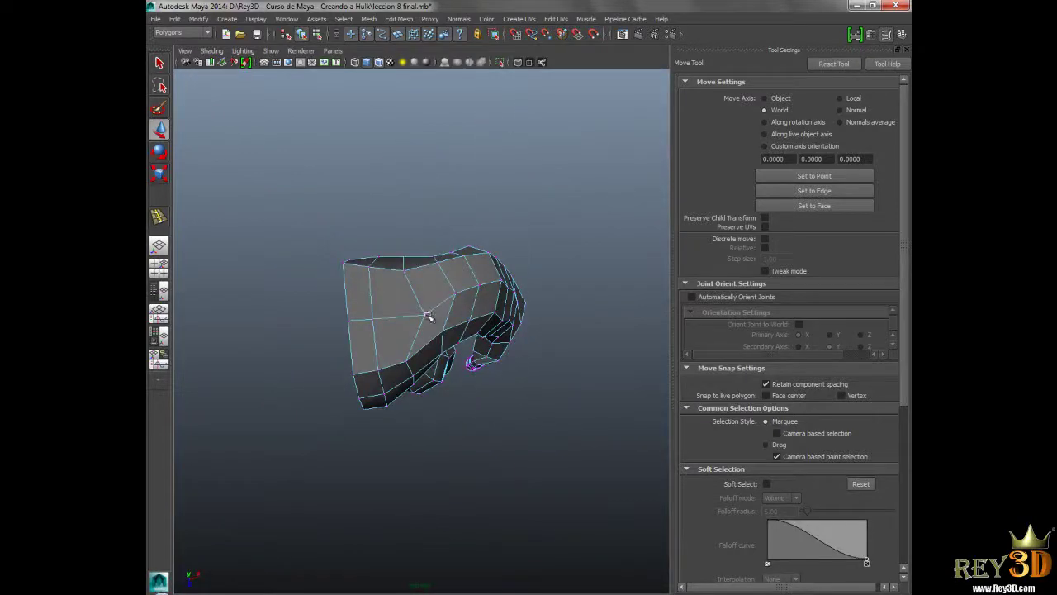
# - Return to object mode and apply Mirror Polygon across X to complete the body
pyautogui.click(424, 316)
pyautogui.moveTo(447, 315)
pyautogui.keyDown('alt'); pyautogui.mouseDown()
pyautogui.moveTo(576, 326)
pyautogui.moveTo(548, 325)
pyautogui.moveTo(562, 325)
pyautogui.mouseUp(); pyautogui.keyUp('alt')
pyautogui.moveTo(456, 244); pyautogui.dragTo(472, 224, button='right')
pyautogui.keyDown('alt'); pyautogui.moveTo(388, 287); pyautogui.dragTo(410, 287); pyautogui.keyUp('alt')
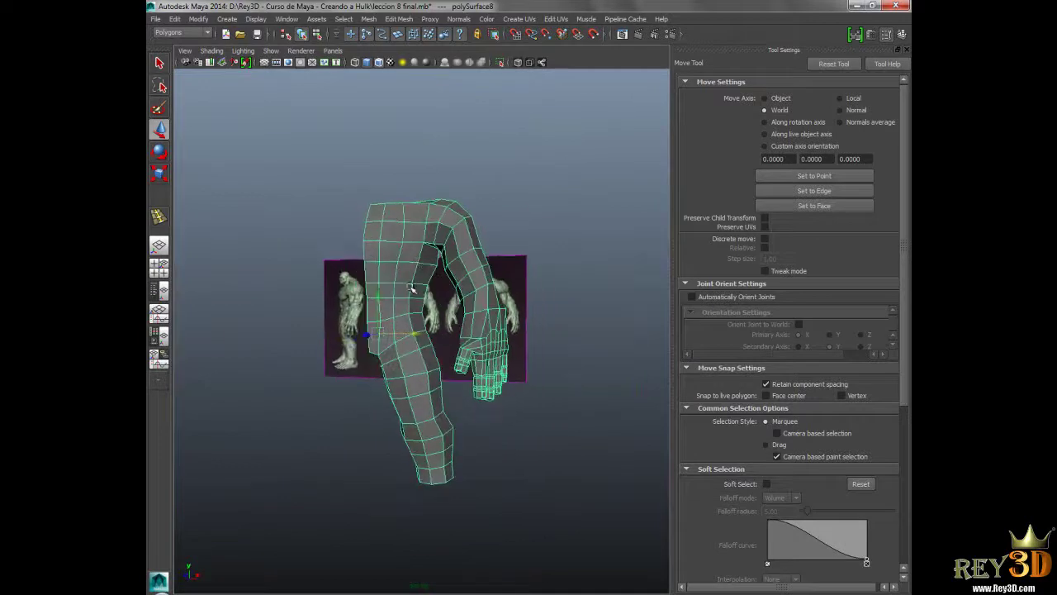
pyautogui.press('space')
pyautogui.moveTo(411, 261)
pyautogui.keyDown('shift'); pyautogui.mouseDown(button='right')
pyautogui.moveTo(434, 378)
pyautogui.moveTo(505, 385)
pyautogui.mouseUp(button='right'); pyautogui.keyUp('shift')
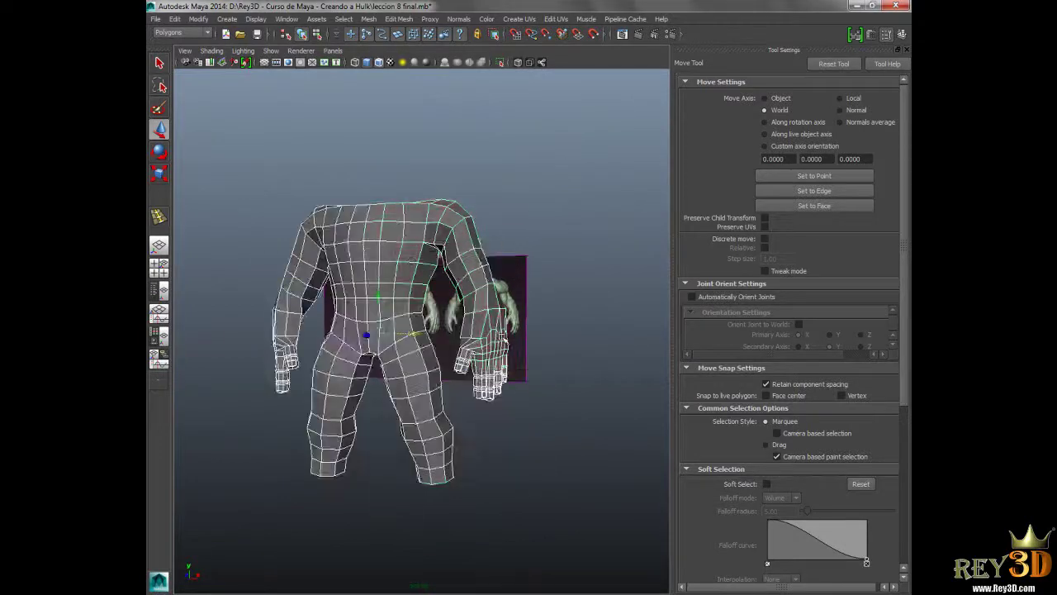
pyautogui.click(887, 34)
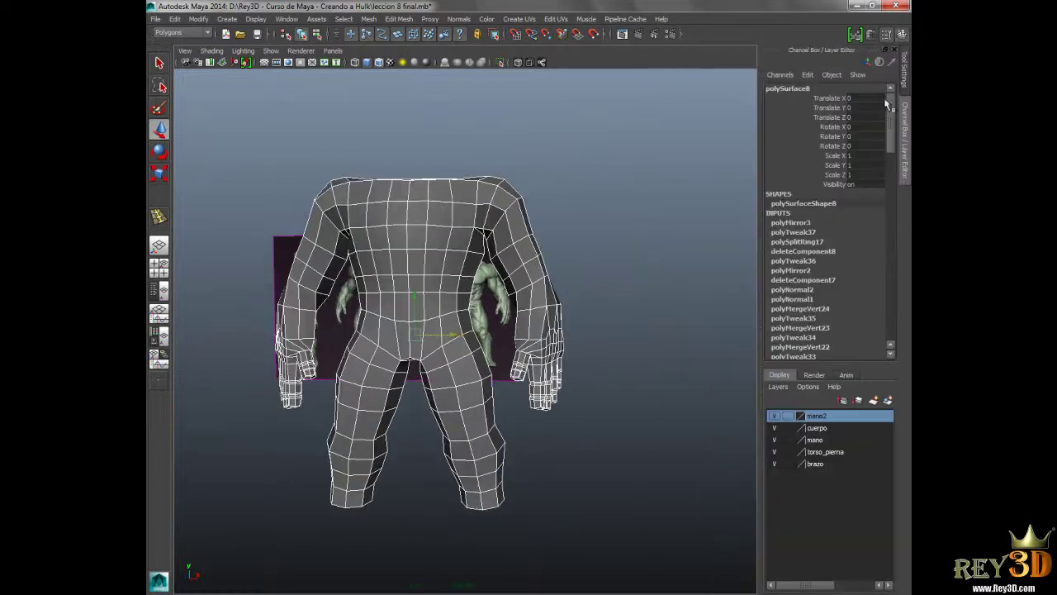
pyautogui.click(801, 228)
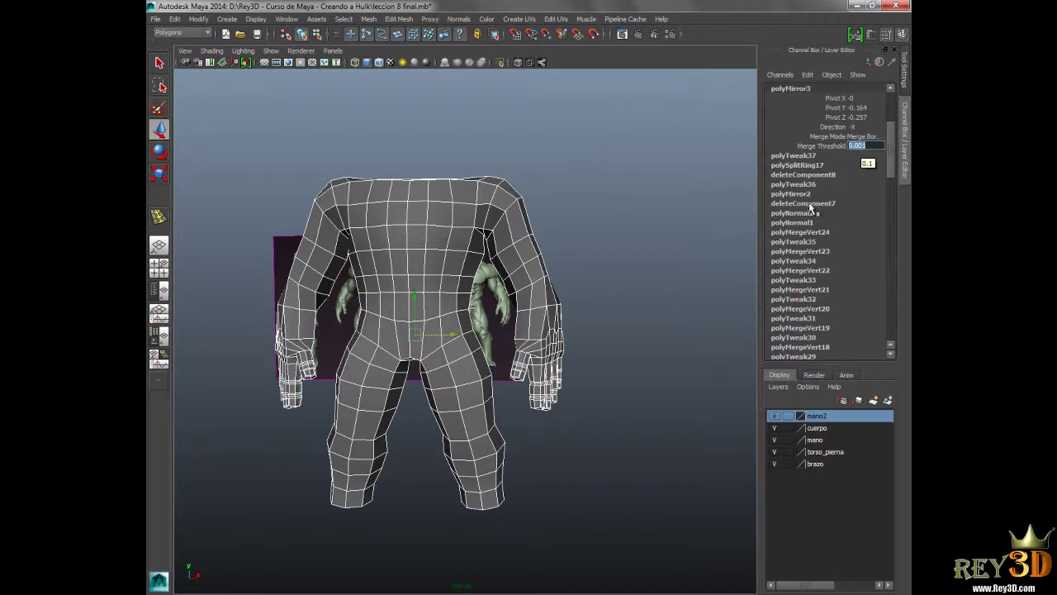
pyautogui.click(610, 341)
pyautogui.keyDown('alt'); pyautogui.moveTo(610, 341); pyautogui.dragTo(553, 301); pyautogui.keyUp('alt')
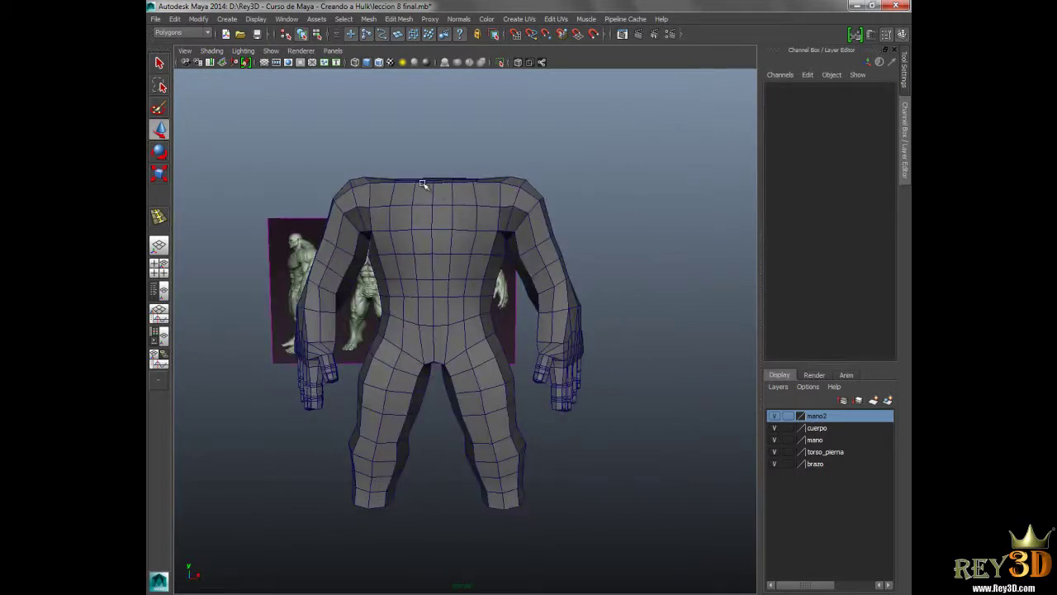
pyautogui.moveTo(534, 261)
pyautogui.keyDown('alt'); pyautogui.mouseDown()
pyautogui.moveTo(524, 307)
pyautogui.moveTo(377, 325)
pyautogui.moveTo(354, 317)
pyautogui.moveTo(454, 336)
pyautogui.moveTo(458, 361)
pyautogui.moveTo(432, 358)
pyautogui.moveTo(471, 344)
pyautogui.mouseUp(); pyautogui.keyUp('alt')
pyautogui.moveTo(482, 298); pyautogui.dragTo(444, 295, button='right')
# - Enable Reflection in the Move Tool settings for symmetrical vertex edits
pyautogui.doubleClick(159, 130)
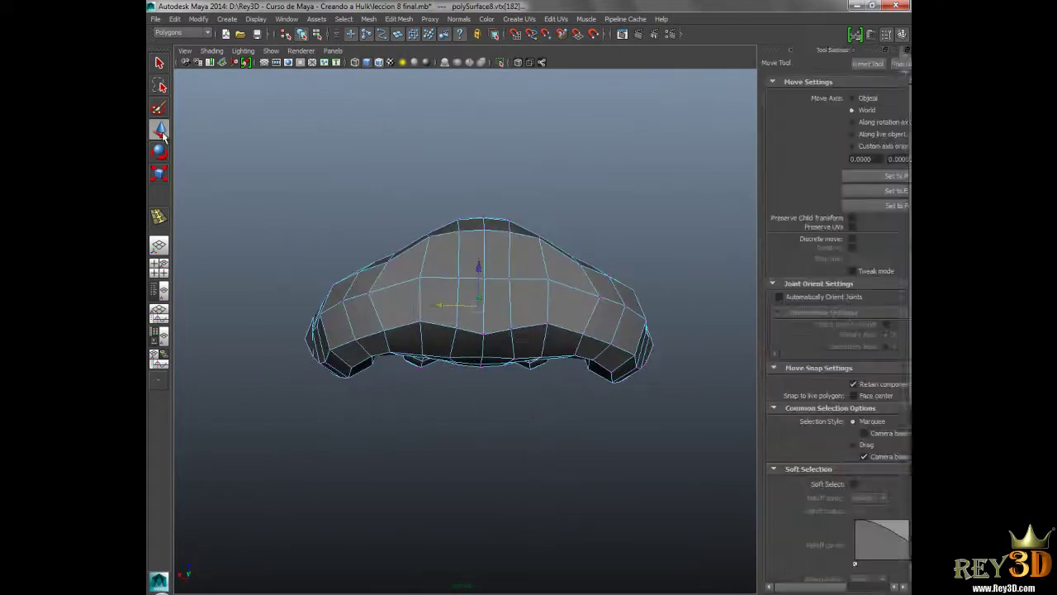
pyautogui.scroll(-3, 777, 350)
pyautogui.scroll(-3, 782, 388)
pyautogui.click(754, 457)
pyautogui.moveTo(469, 332)
pyautogui.keyDown('alt'); pyautogui.mouseDown()
pyautogui.moveTo(479, 349)
pyautogui.moveTo(452, 343)
pyautogui.mouseUp(); pyautogui.keyUp('alt')
# - Adjust the centre-front neckline vertex along Y, step to the next one, and review from the front
pyautogui.click(441, 337)
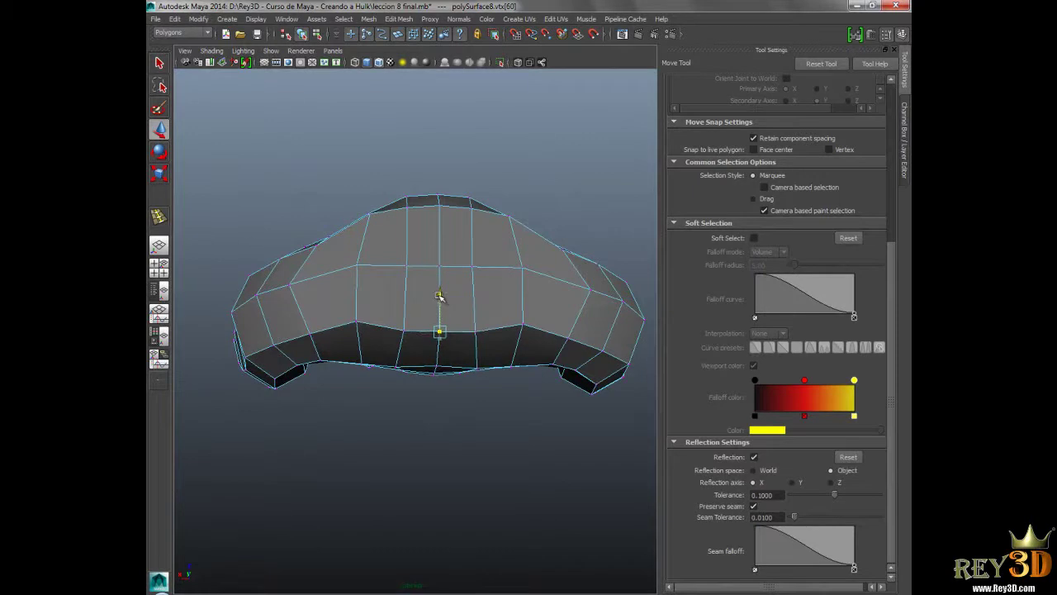
pyautogui.keyDown('alt'); pyautogui.moveTo(411, 339); pyautogui.dragTo(413, 345); pyautogui.keyUp('alt')
pyautogui.click(357, 331)
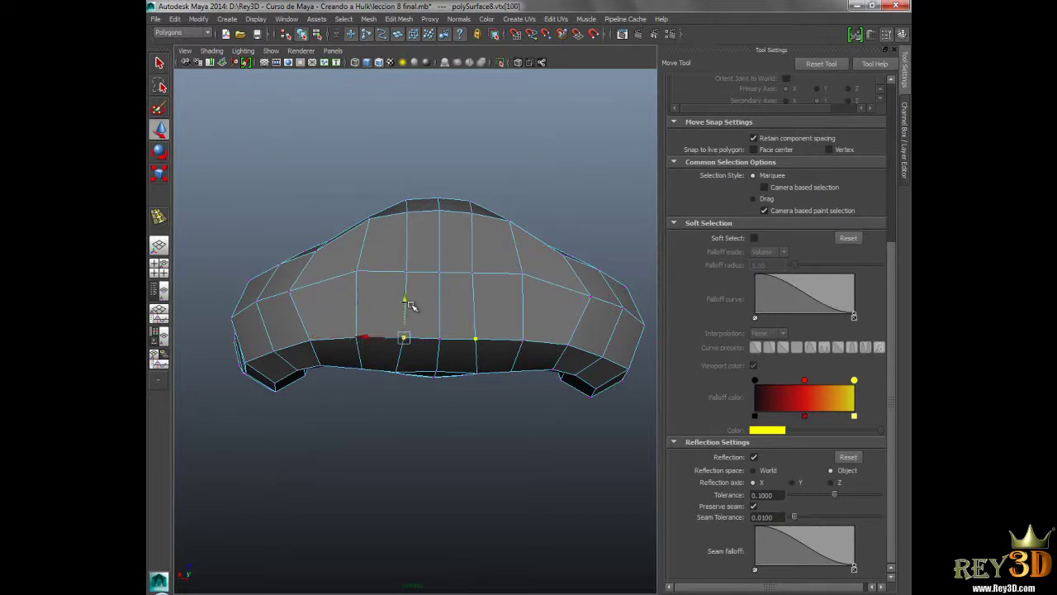
pyautogui.click(439, 336)
pyautogui.moveTo(439, 304); pyautogui.dragTo(440, 311)
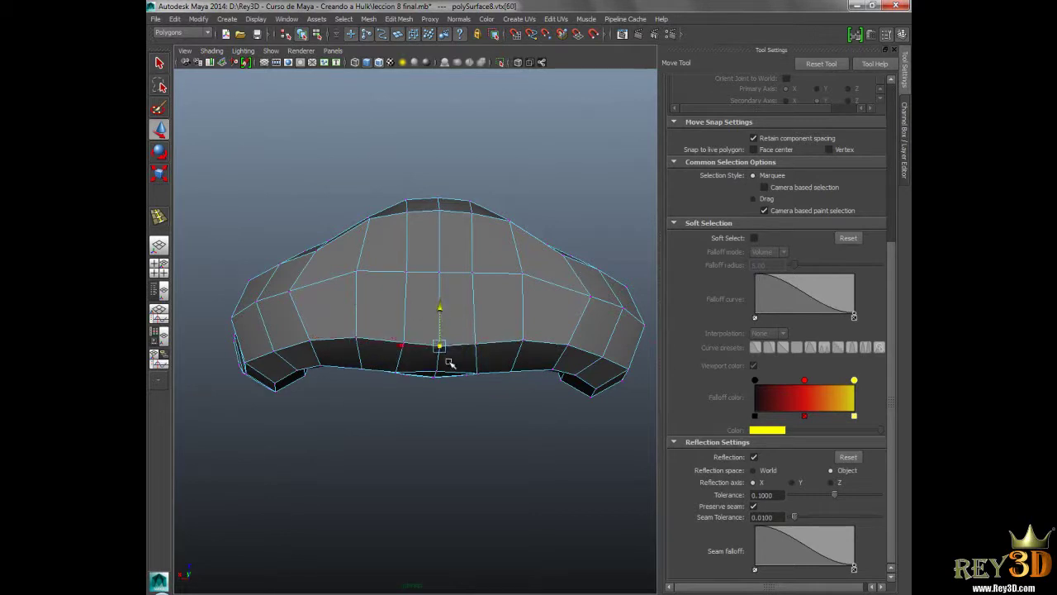
pyautogui.keyDown('alt'); pyautogui.moveTo(448, 364); pyautogui.dragTo(358, 335); pyautogui.keyUp('alt')
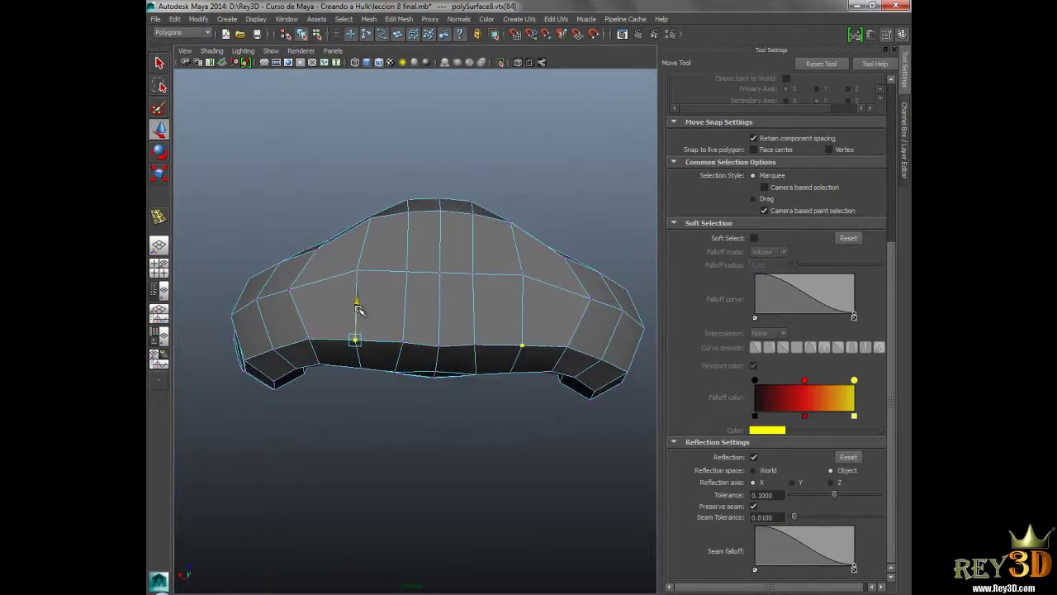
pyautogui.press('Right')
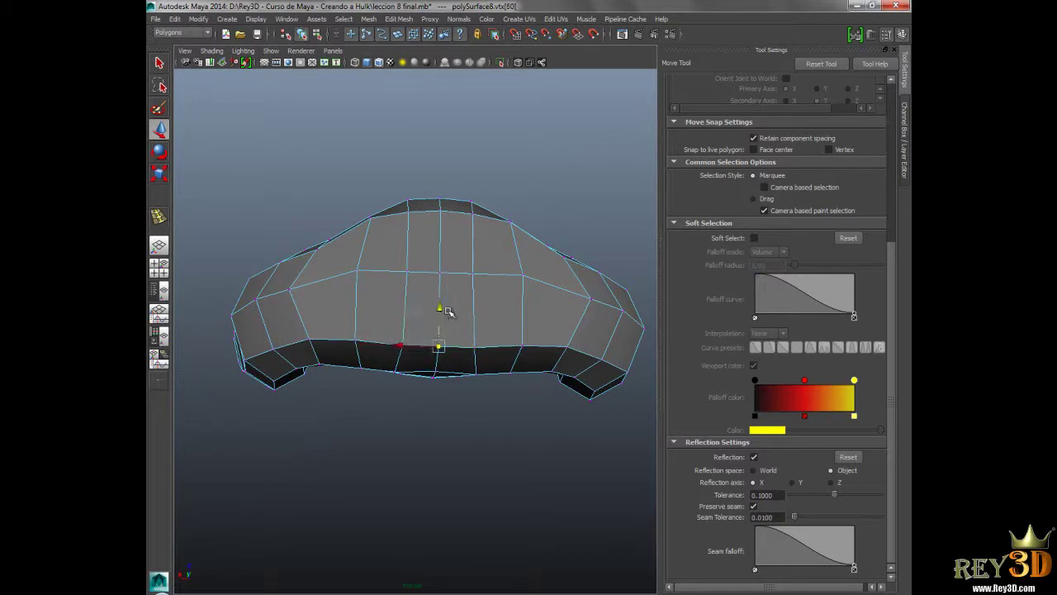
pyautogui.moveTo(479, 338)
pyautogui.keyDown('alt'); pyautogui.mouseDown()
pyautogui.moveTo(503, 366)
pyautogui.moveTo(484, 325)
pyautogui.moveTo(533, 334)
pyautogui.moveTo(477, 314)
pyautogui.mouseUp(); pyautogui.keyUp('alt')
pyautogui.moveTo(476, 313); pyautogui.dragTo(534, 219, button='right')
pyautogui.moveTo(411, 316)
pyautogui.keyDown('alt'); pyautogui.mouseDown()
pyautogui.moveTo(537, 316)
pyautogui.moveTo(484, 319)
pyautogui.moveTo(562, 309)
pyautogui.moveTo(479, 301)
pyautogui.moveTo(631, 297)
pyautogui.moveTo(511, 299)
pyautogui.moveTo(514, 310)
pyautogui.moveTo(436, 314)
pyautogui.moveTo(484, 299)
pyautogui.mouseUp(); pyautogui.keyUp('alt')
# - Save the scene as 'leccion 9 final.mb', changing the lesson number from 8 to 9
pyautogui.click(156, 19)
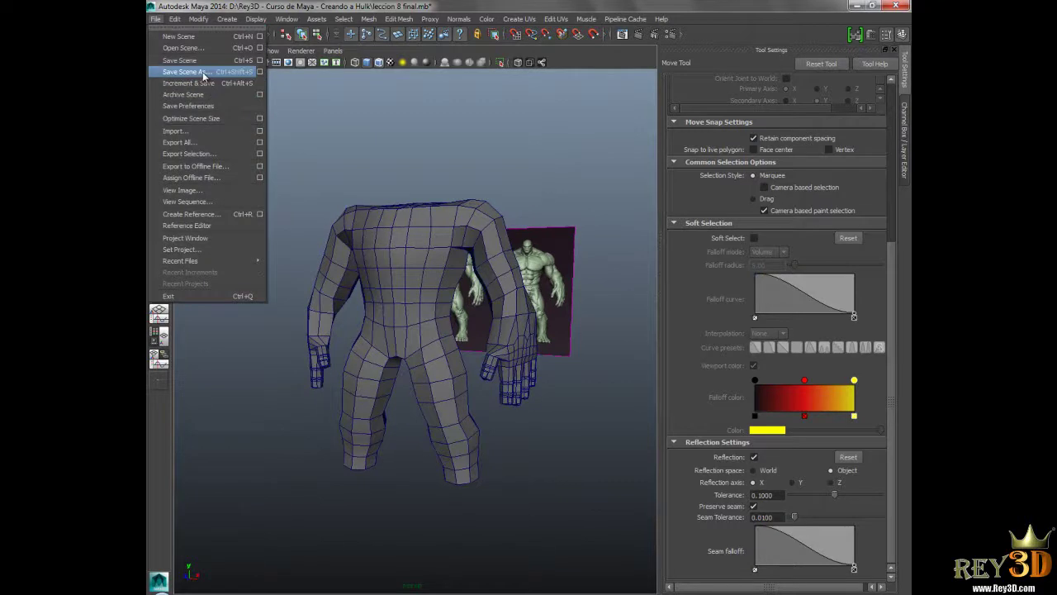
pyautogui.click(184, 72)
pyautogui.click(314, 414)
pyautogui.press('BackSpace')
pyautogui.write('9')
pyautogui.click(805, 413)
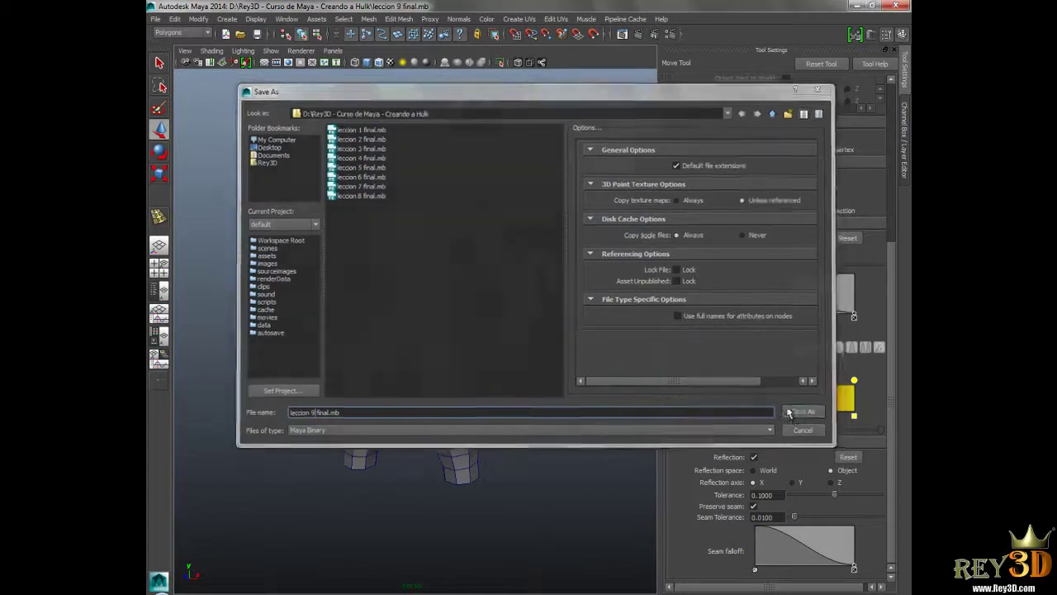